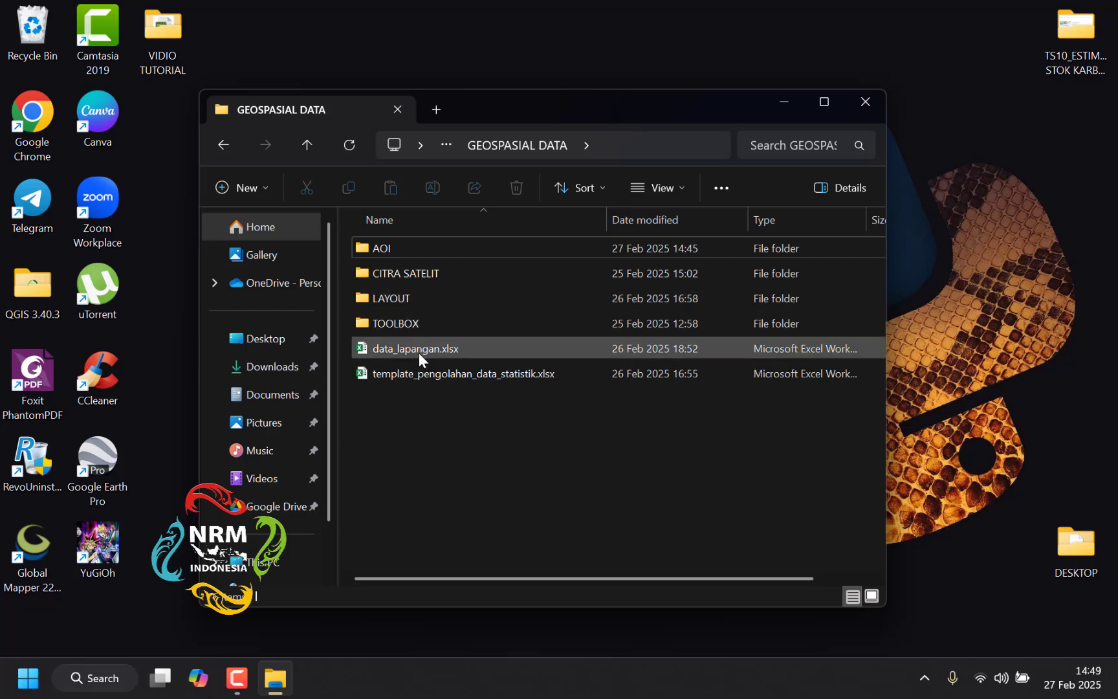
# Step: Look through the shapefiles in the AOI folder and return to the GEOSPASIAL DATA folder
pyautogui.doubleClick(416, 250)
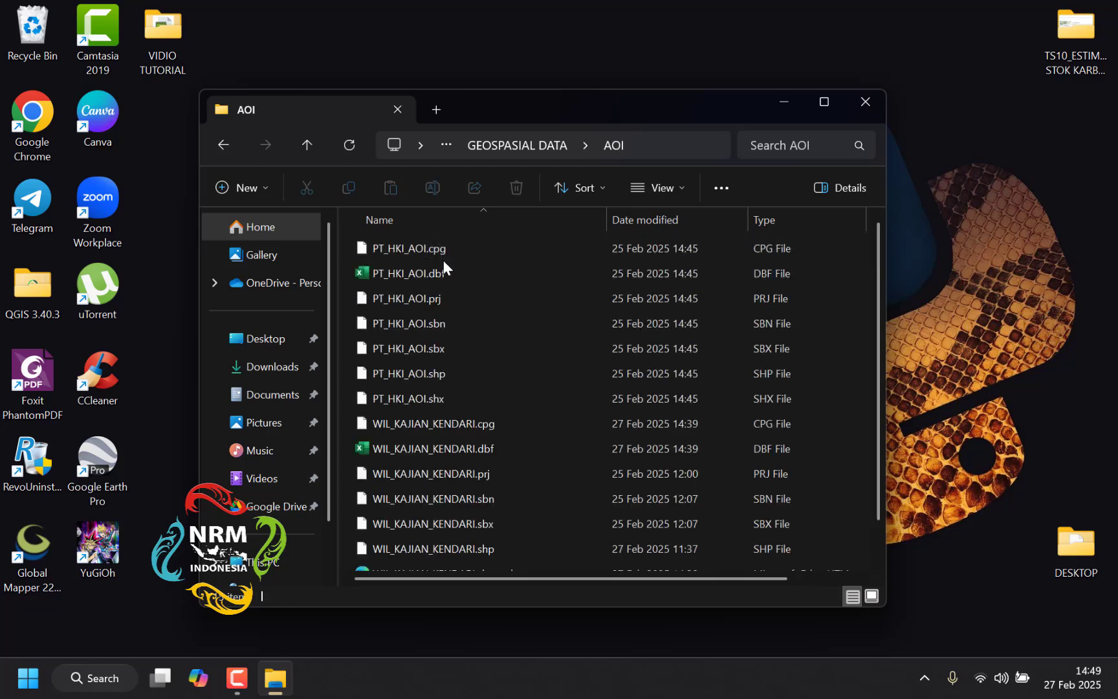
pyautogui.scroll(-1, 441, 257)
pyautogui.scroll(1, 445, 356)
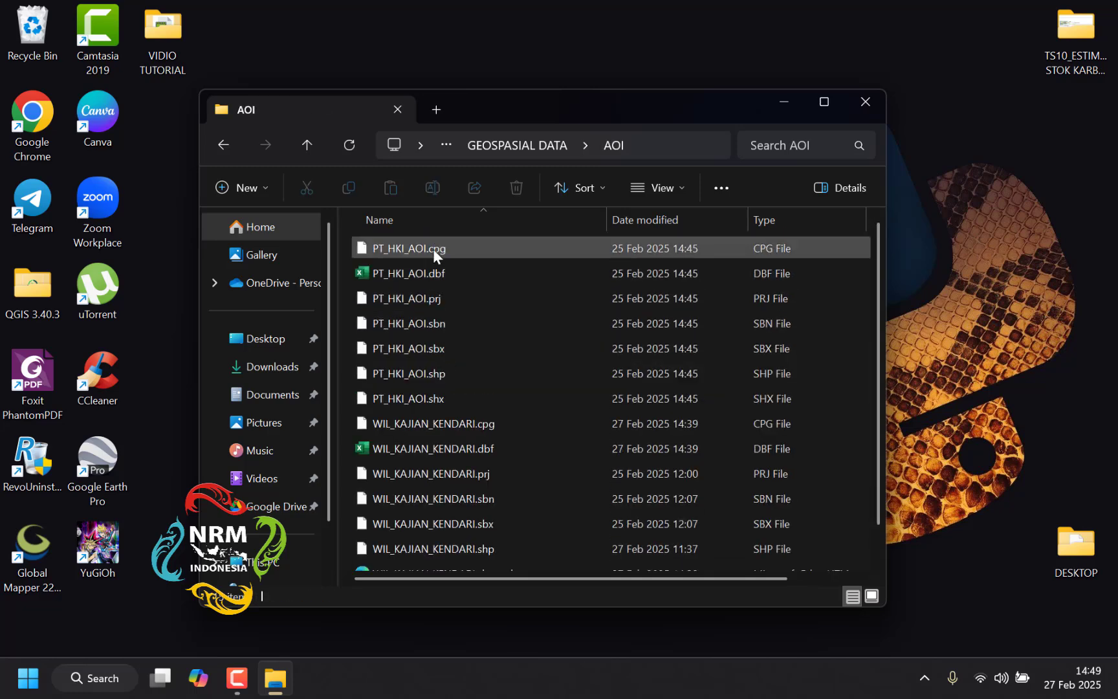
pyautogui.scroll(-1, 433, 247)
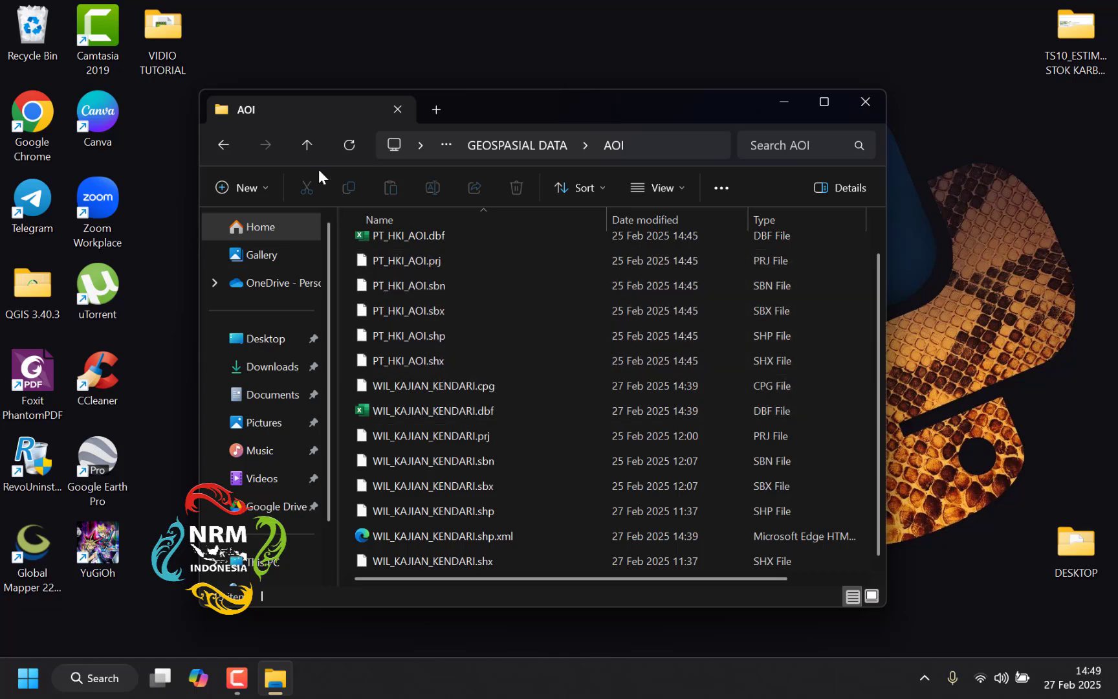
pyautogui.click(304, 144)
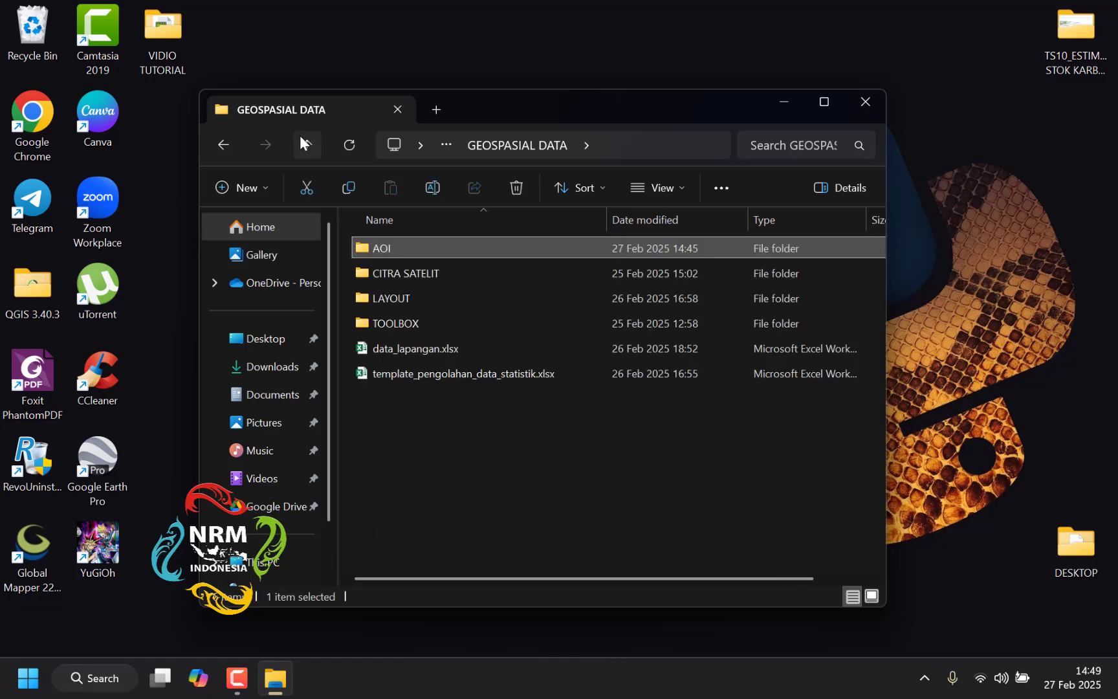
# Step: Check the contents of the KALSEL and KENDARI subfolders in CITRA SATELIT, returning to the GEOSPASIAL DATA folder
pyautogui.click(450, 268)
pyautogui.doubleClick(449, 268)
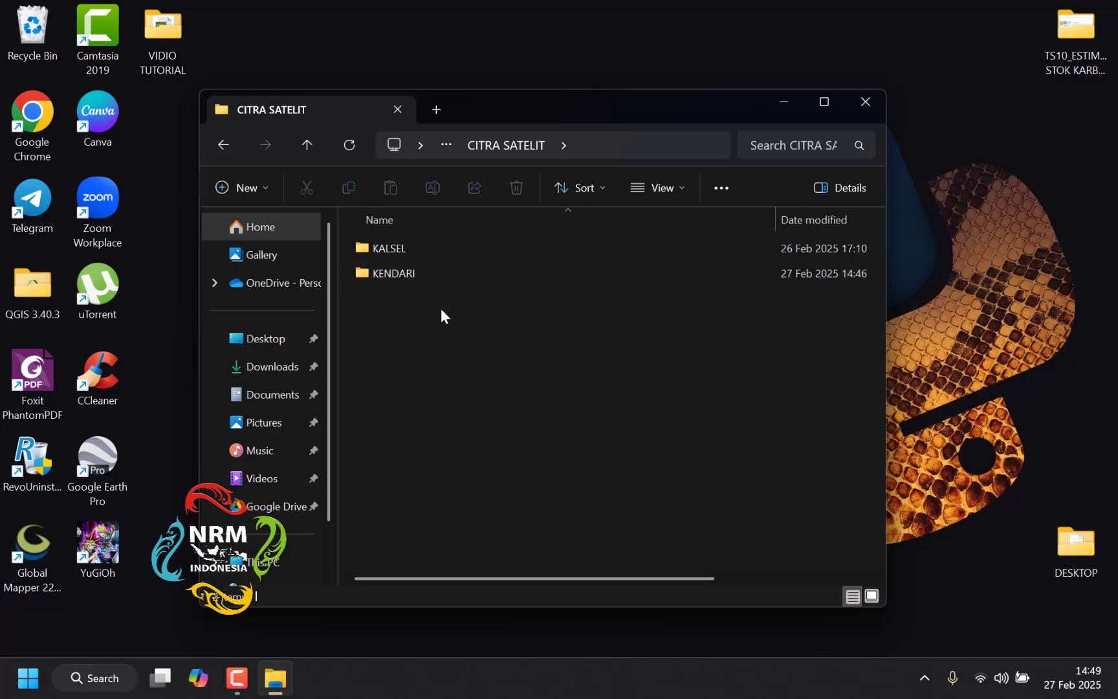
pyautogui.doubleClick(456, 251)
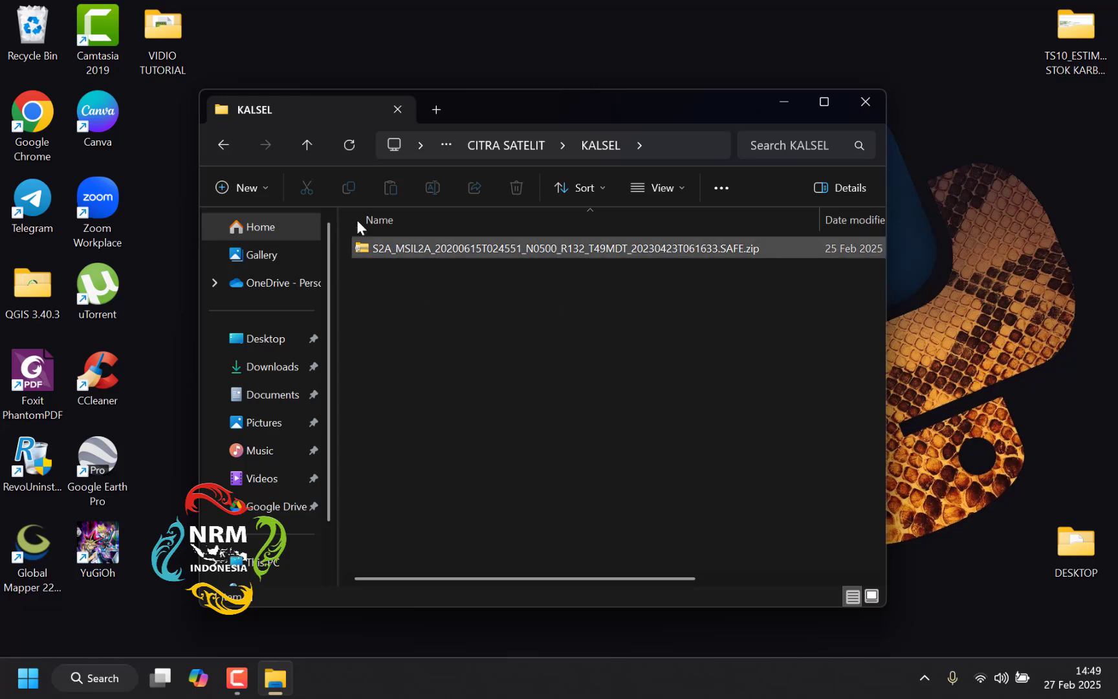
pyautogui.click(306, 146)
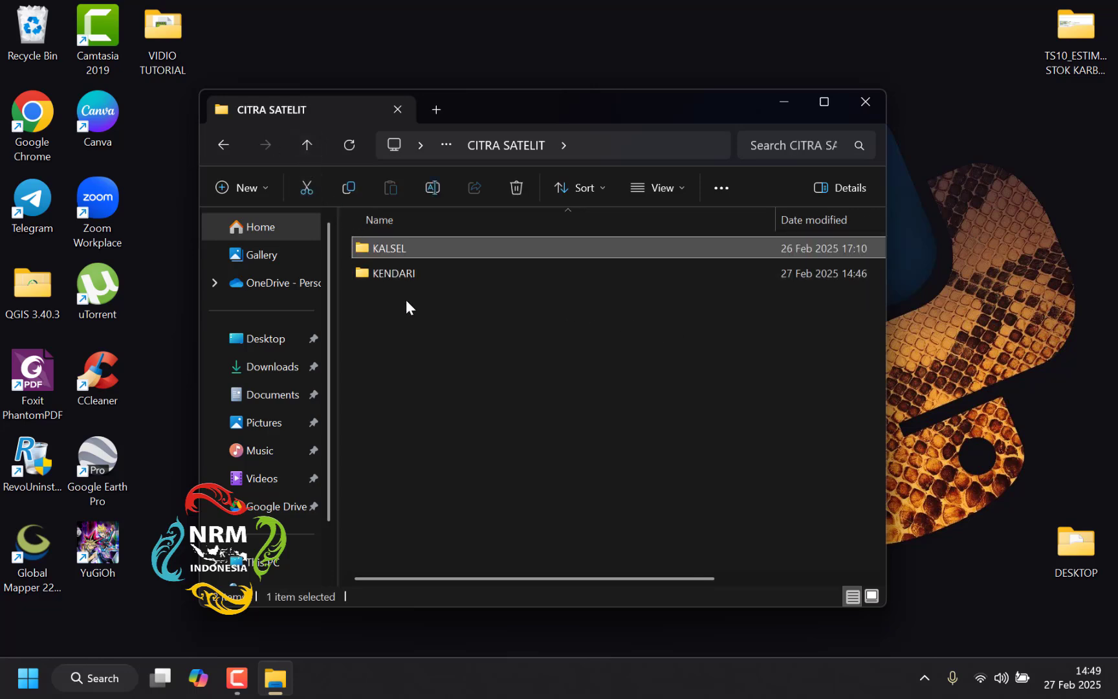
pyautogui.doubleClick(424, 279)
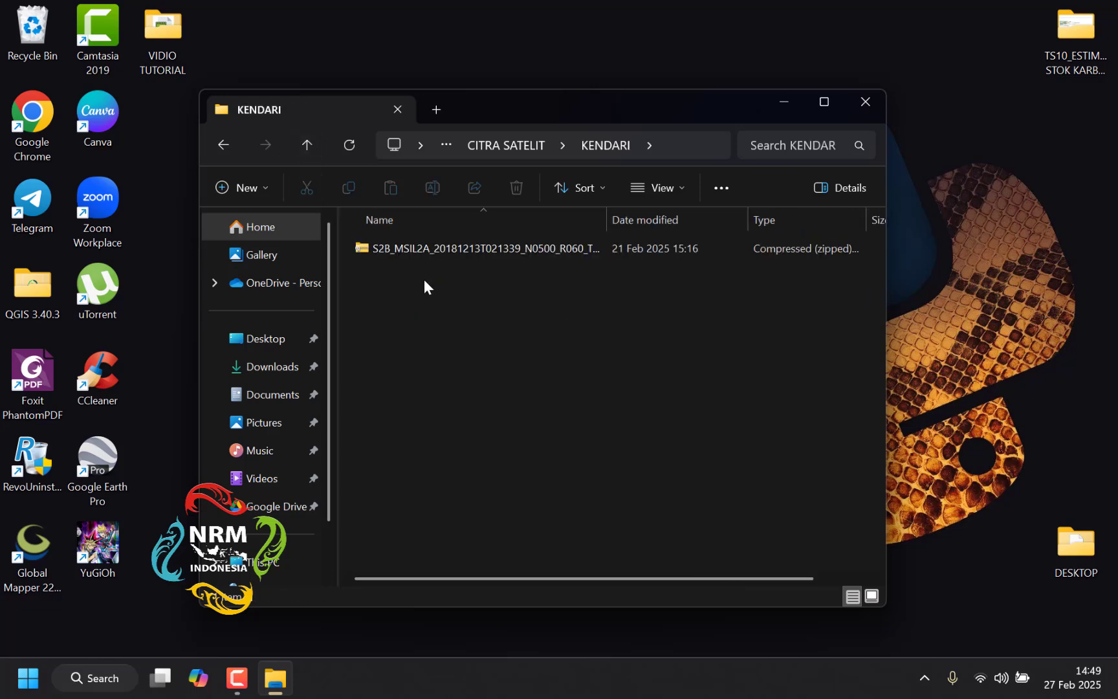
pyautogui.click(300, 140)
pyautogui.click(300, 142)
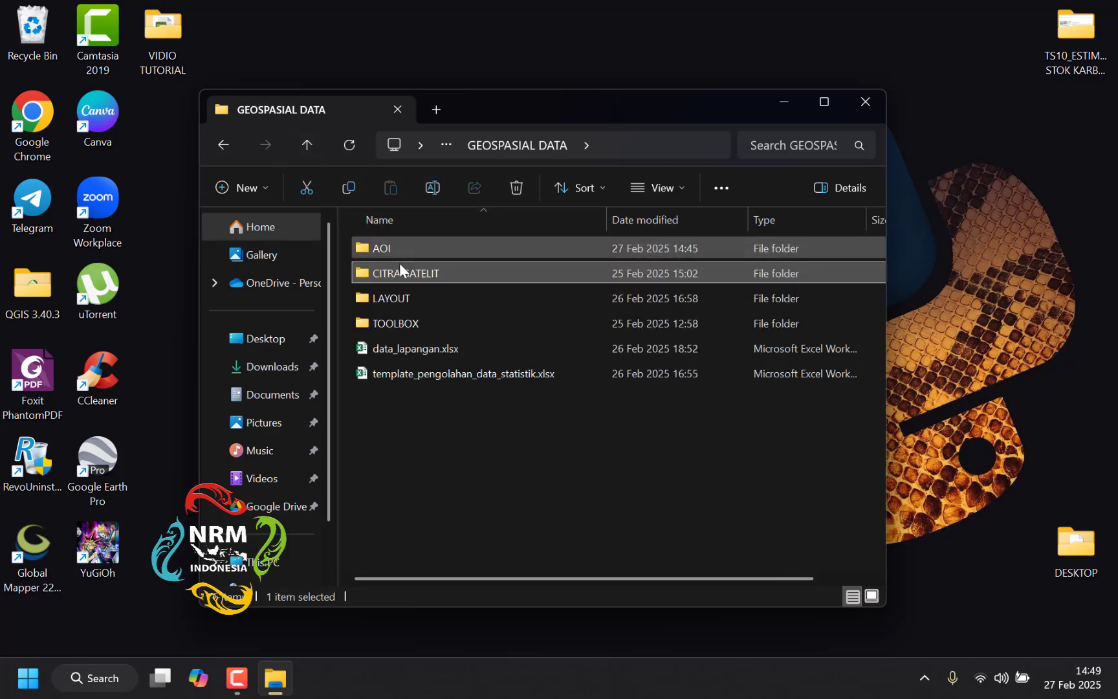
# Step: Check the contents of the LAYOUT and TOOLBOX folders, returning to the GEOSPASIAL DATA folder
pyautogui.doubleClick(409, 298)
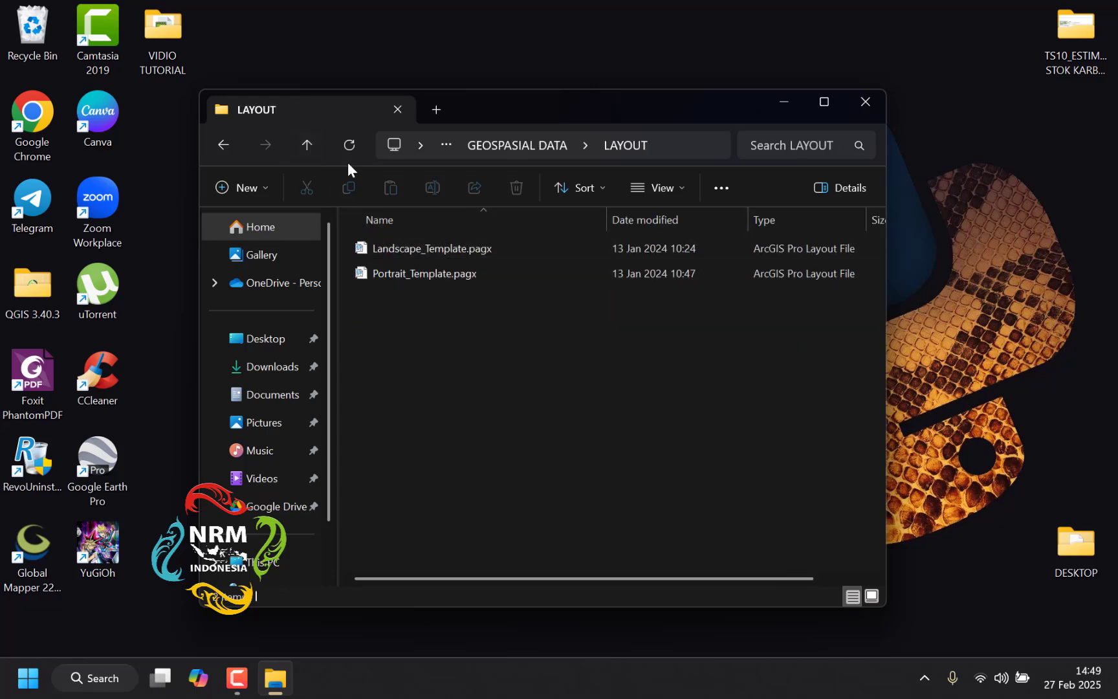
pyautogui.click(318, 143)
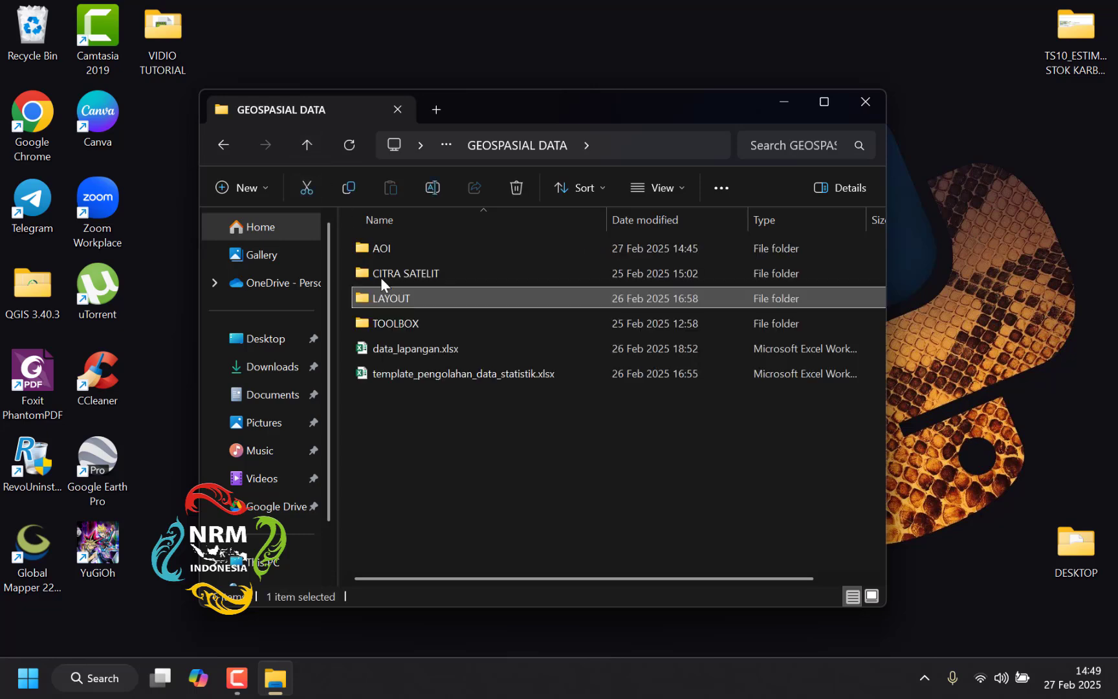
pyautogui.click(434, 325)
pyautogui.doubleClick(433, 325)
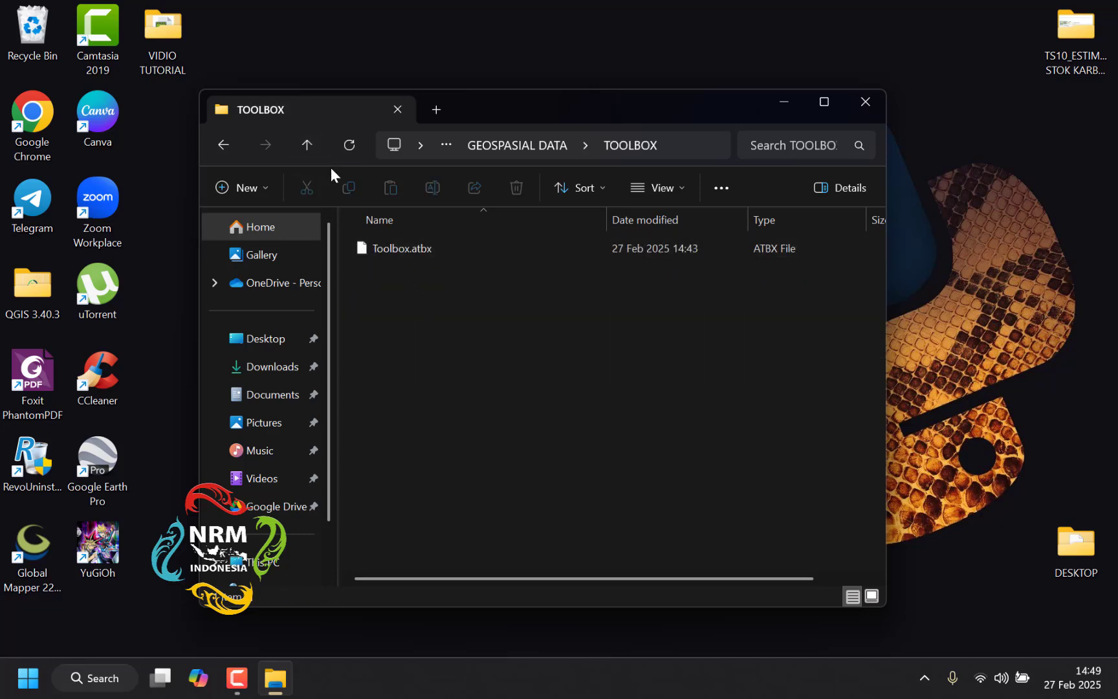
pyautogui.click(300, 145)
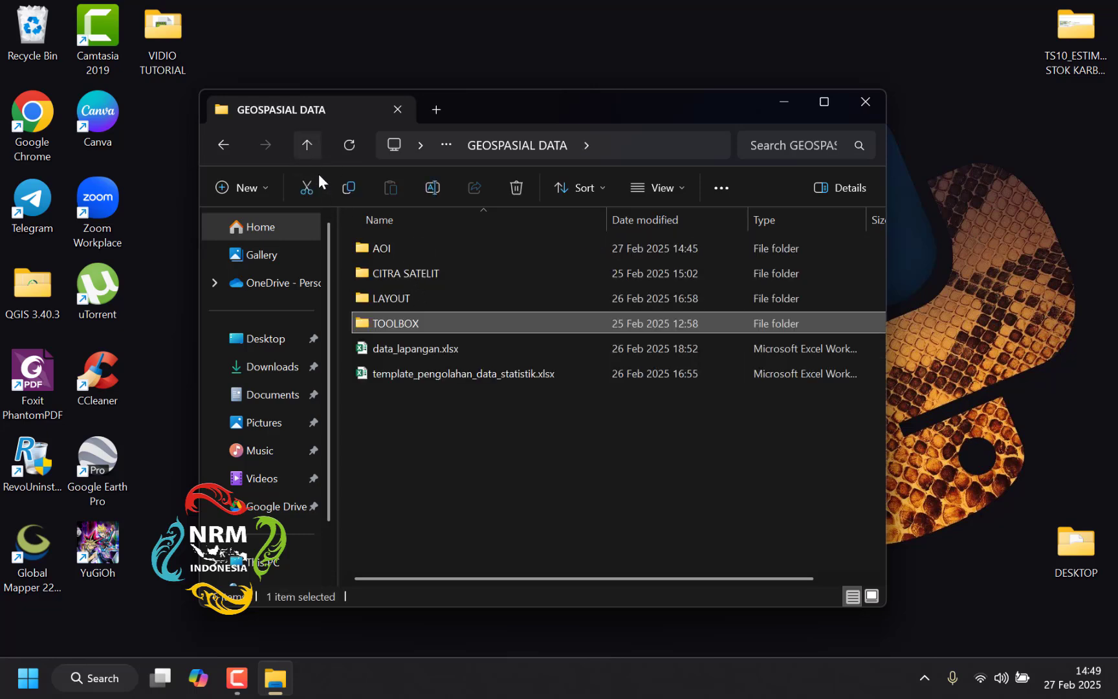
# Step: Open data_lapangan.xlsx in Excel and examine the pelatihan sheet's tree-count, DBH, biomassa, biopix and C_lapang columns
pyautogui.click(434, 353)
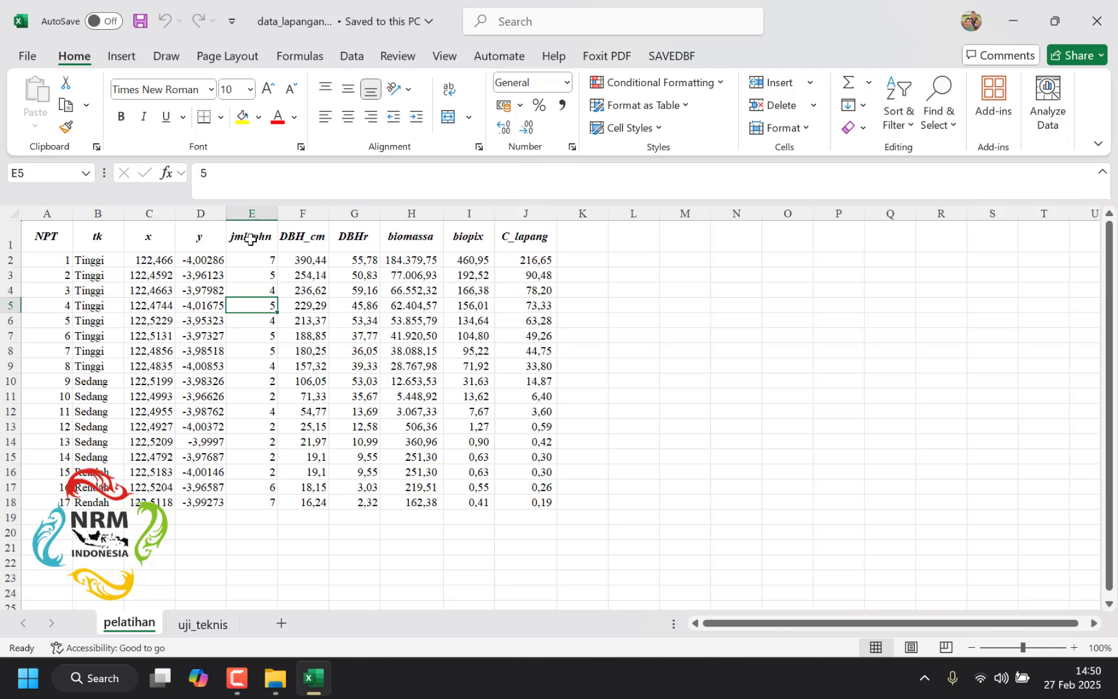
pyautogui.click(252, 258)
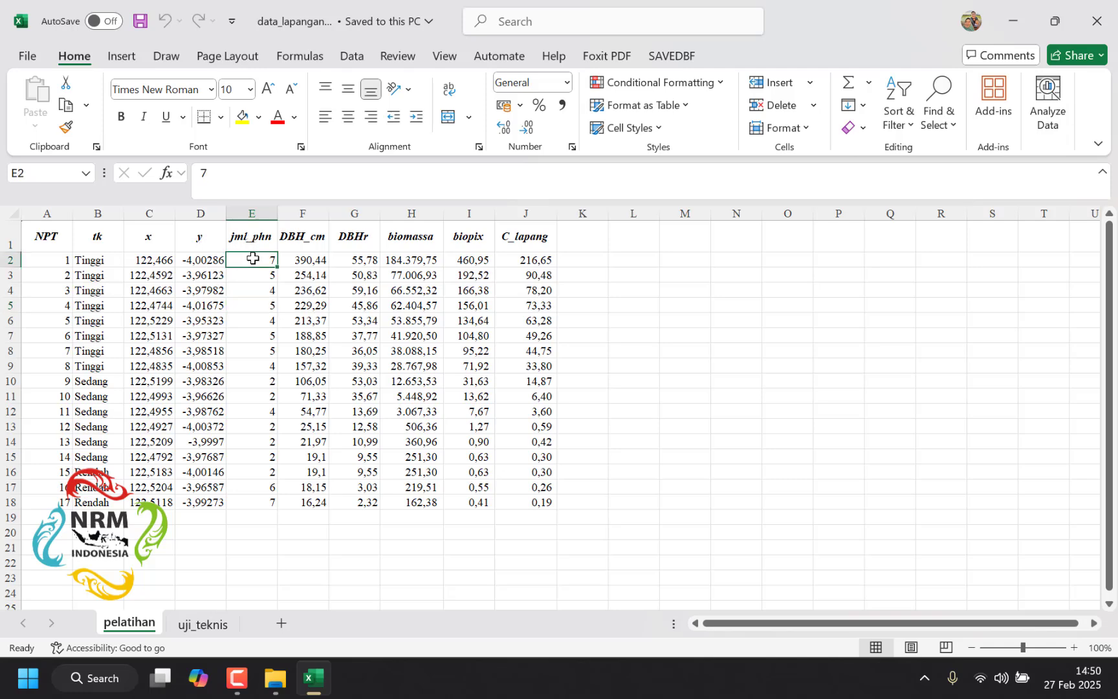
pyautogui.click(305, 262)
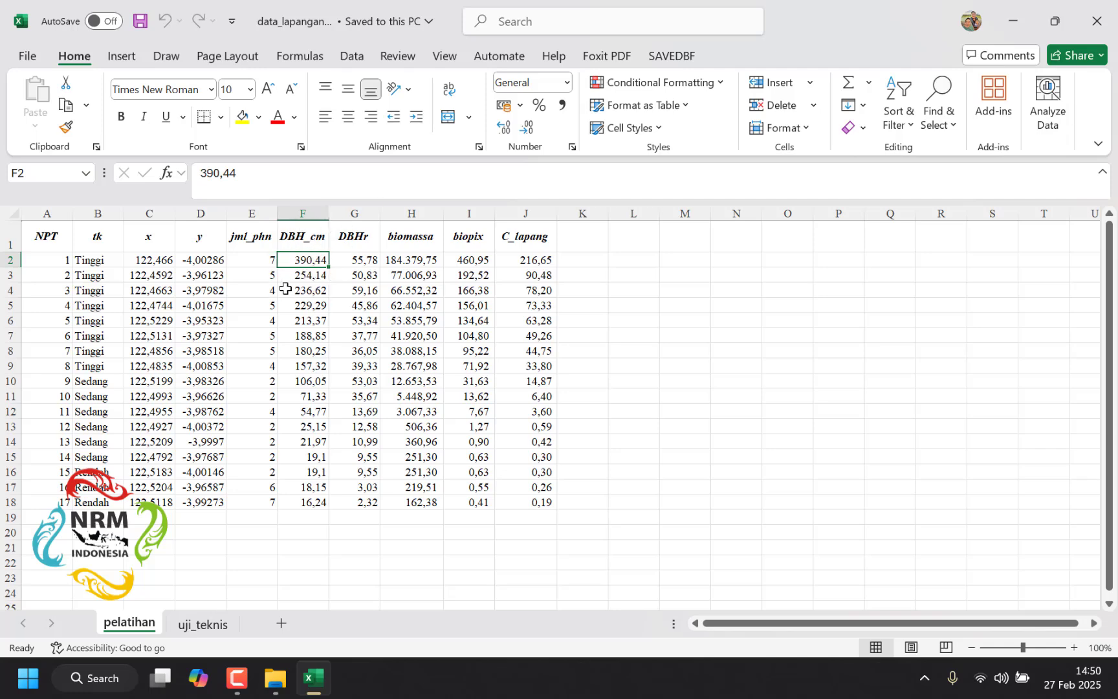
pyautogui.click(348, 234)
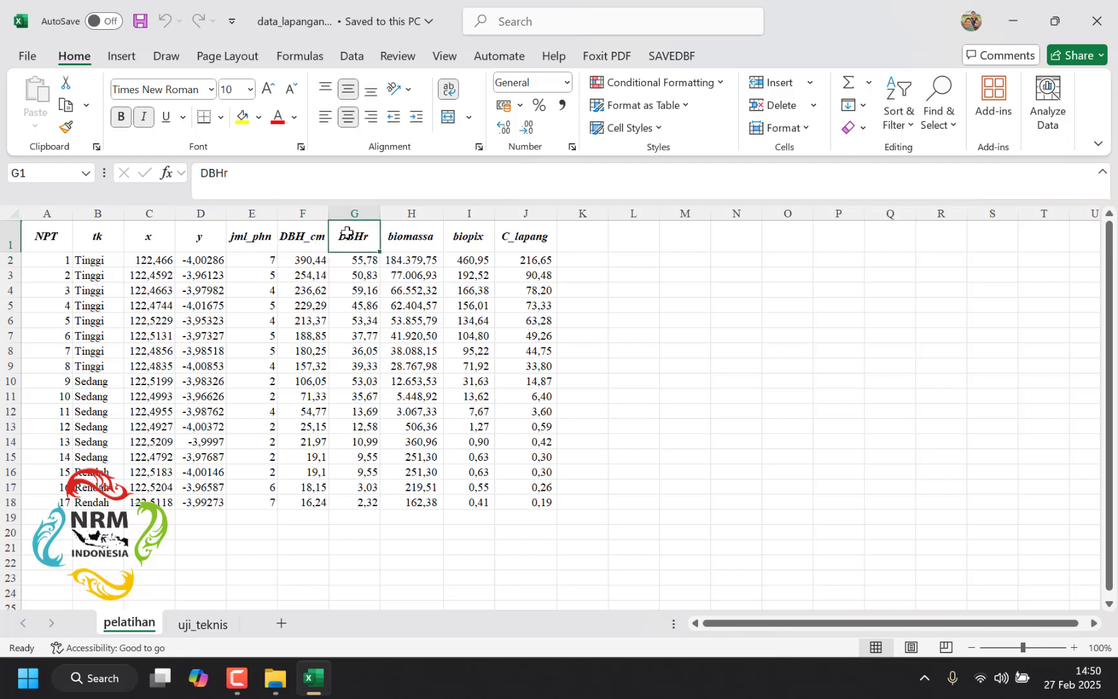
pyautogui.click(396, 255)
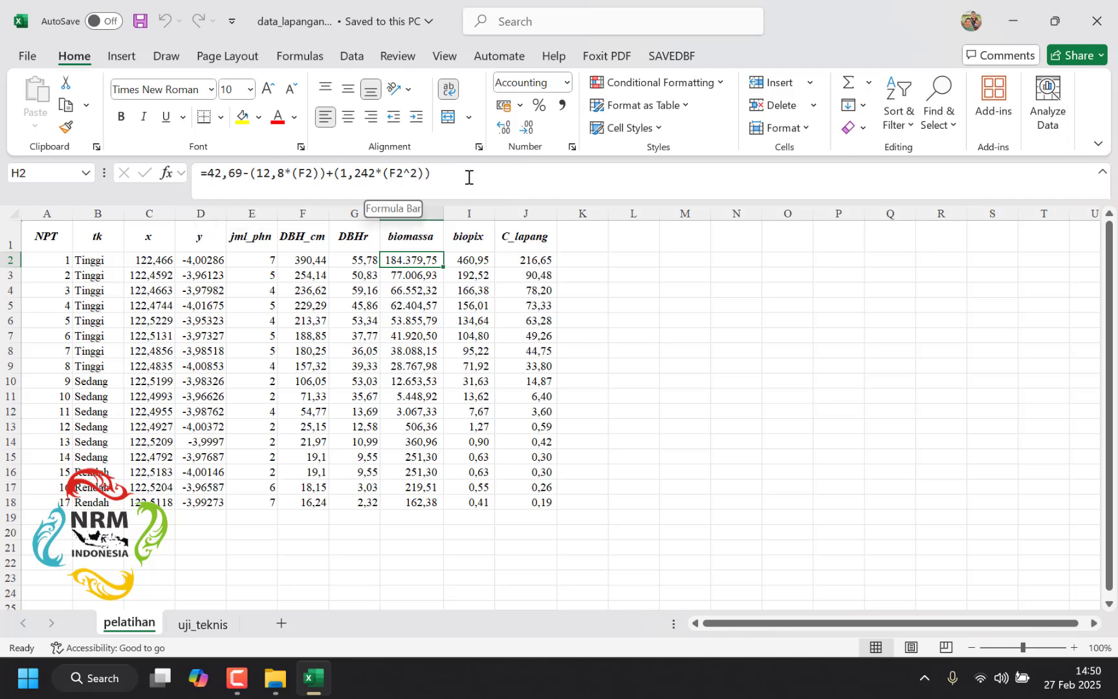
pyautogui.click(476, 260)
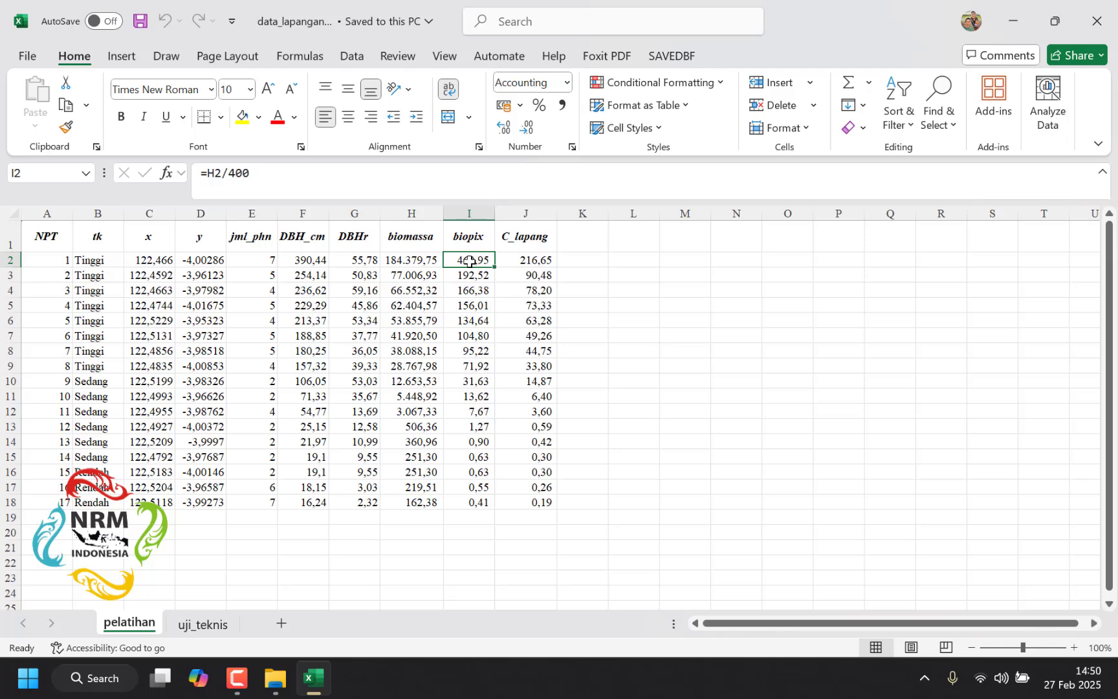
pyautogui.click(518, 257)
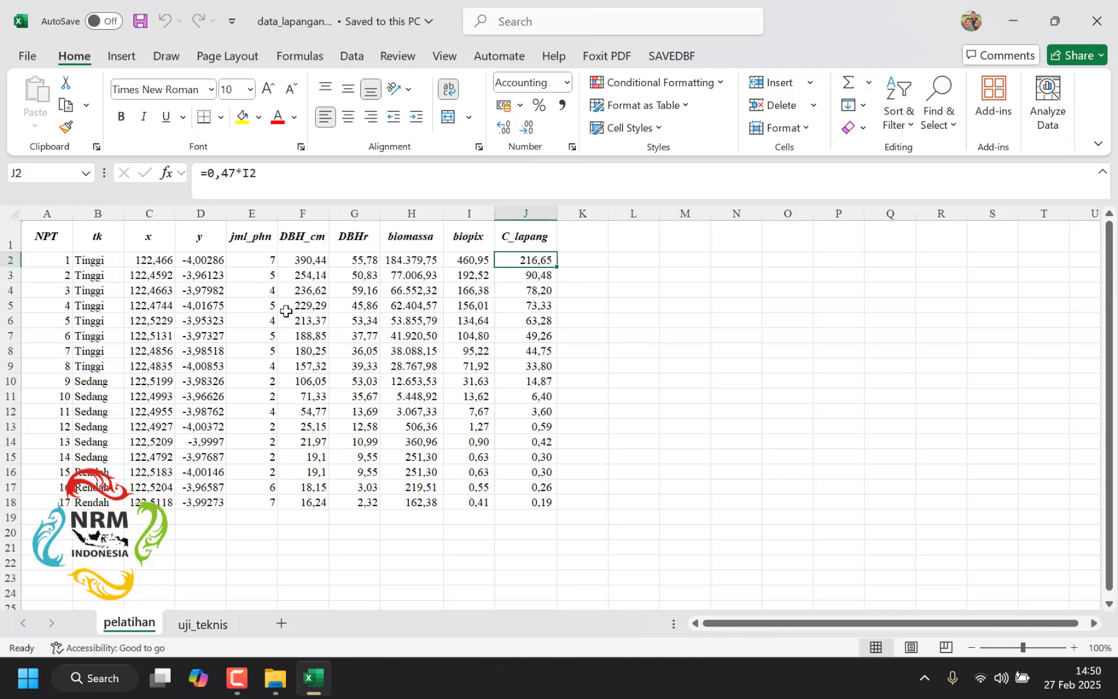
# Step: Show the uji_teknis sheet and look through its field plot rows
pyautogui.click(205, 624)
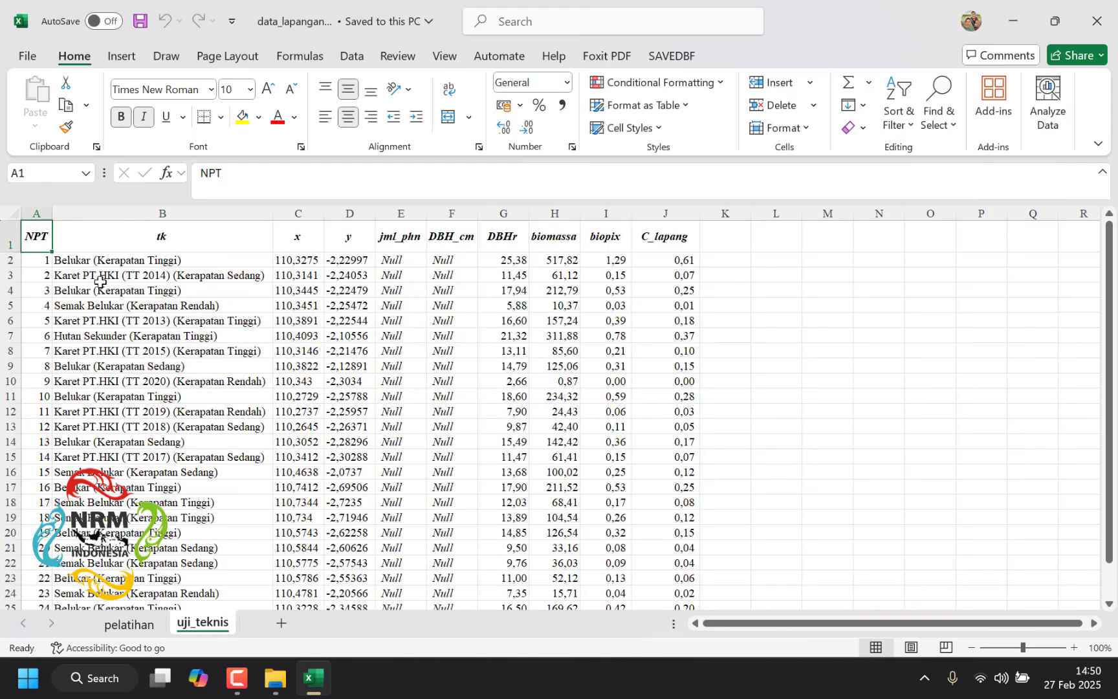
pyautogui.scroll(-1, 100, 282)
pyautogui.scroll(1, 100, 282)
pyautogui.scroll(-2, 39, 252)
pyautogui.scroll(1, 118, 470)
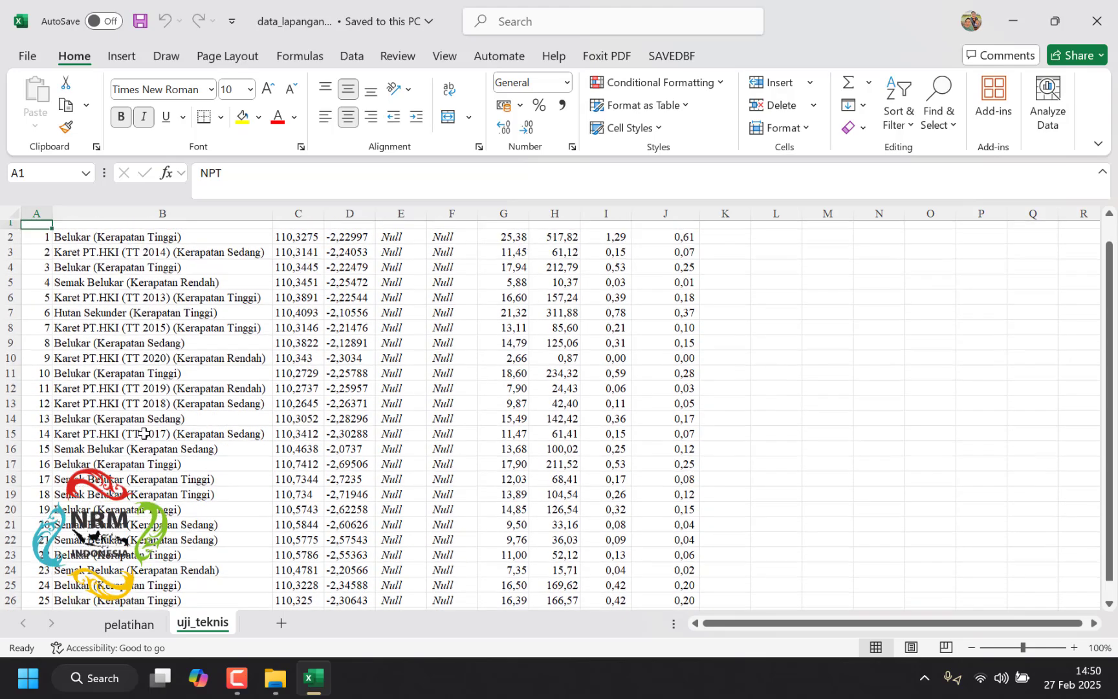
pyautogui.scroll(1, 144, 433)
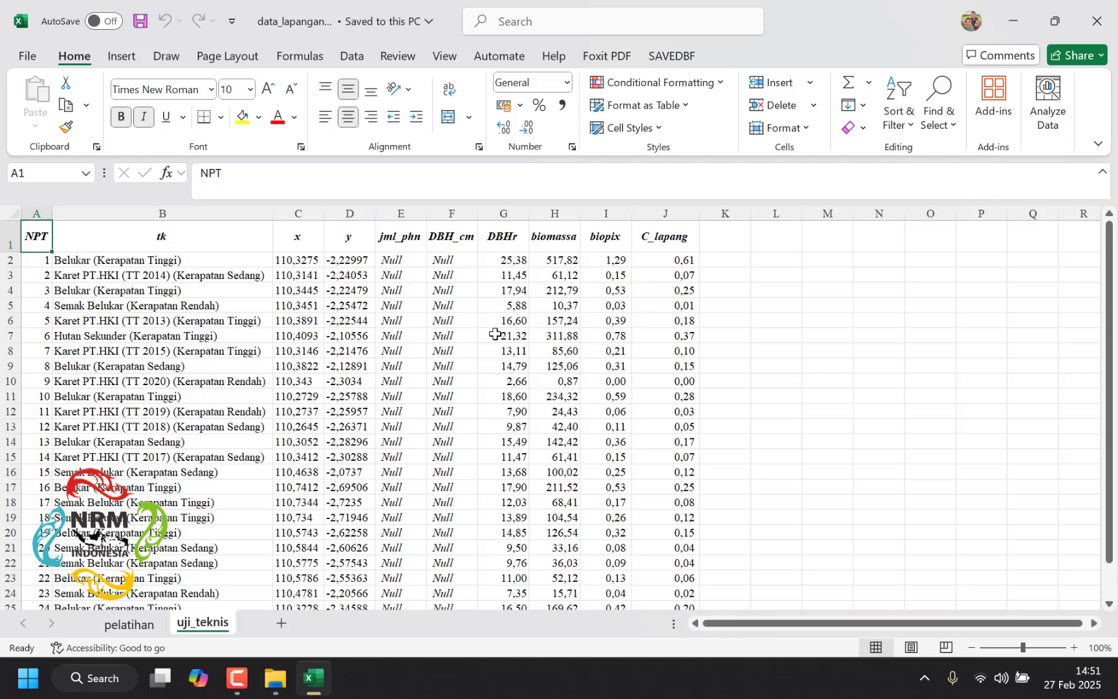
# Step: Inspect the first-row contents of the biomassa, biopix and C_lapang columns on the uji_teknis sheet
pyautogui.click(550, 259)
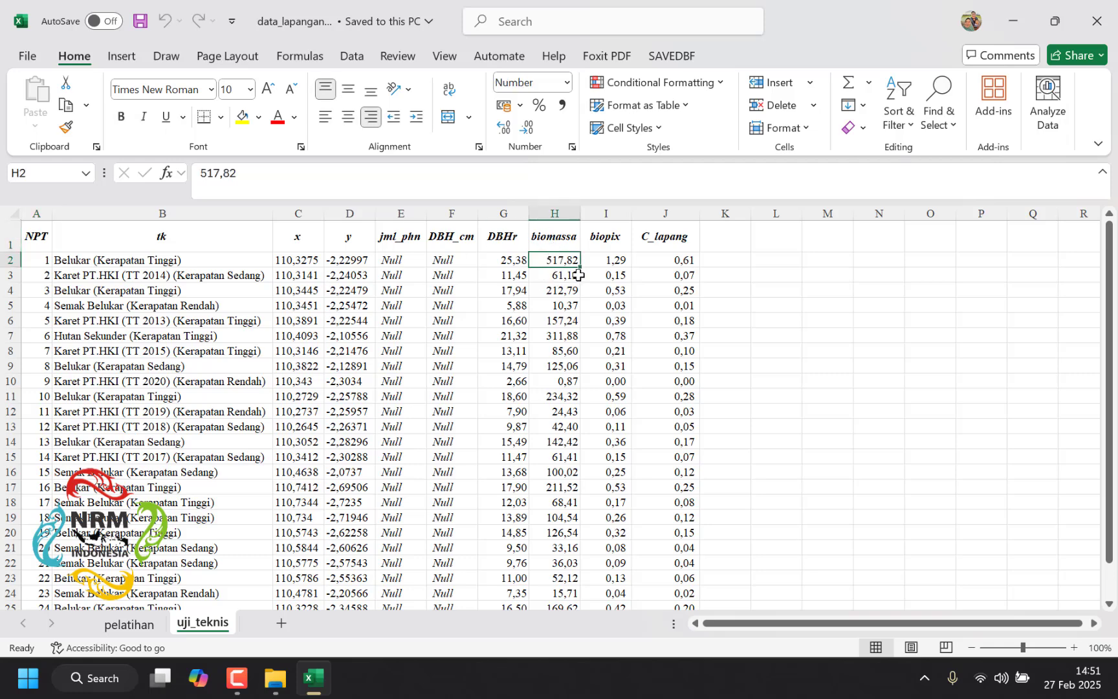
pyautogui.click(603, 243)
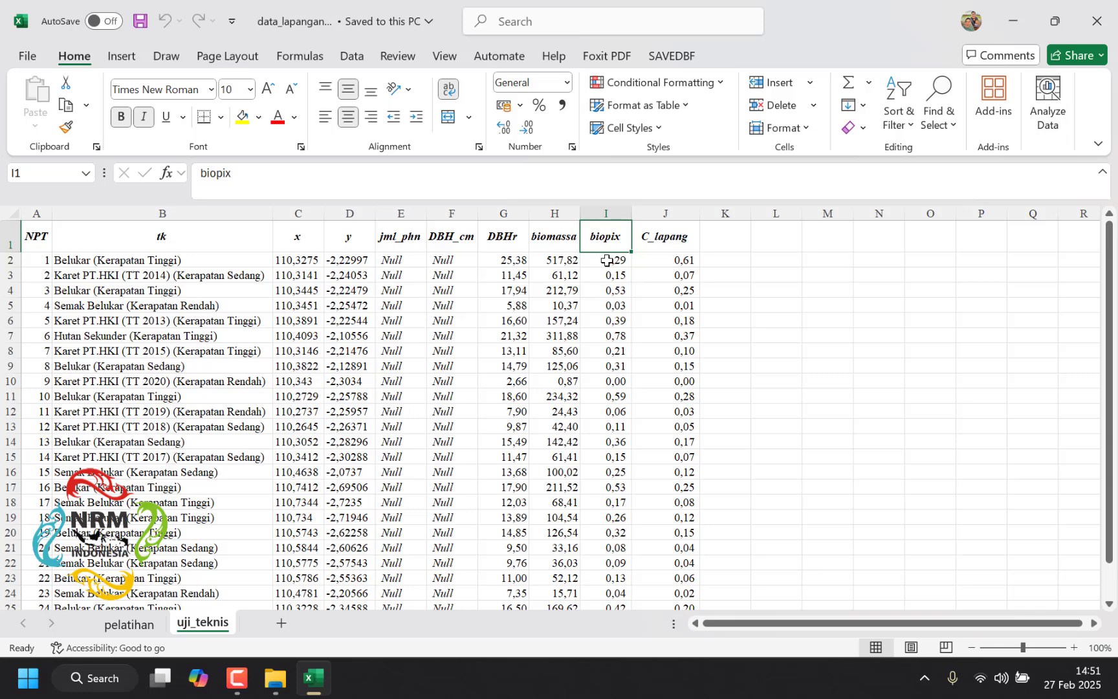
pyautogui.click(606, 260)
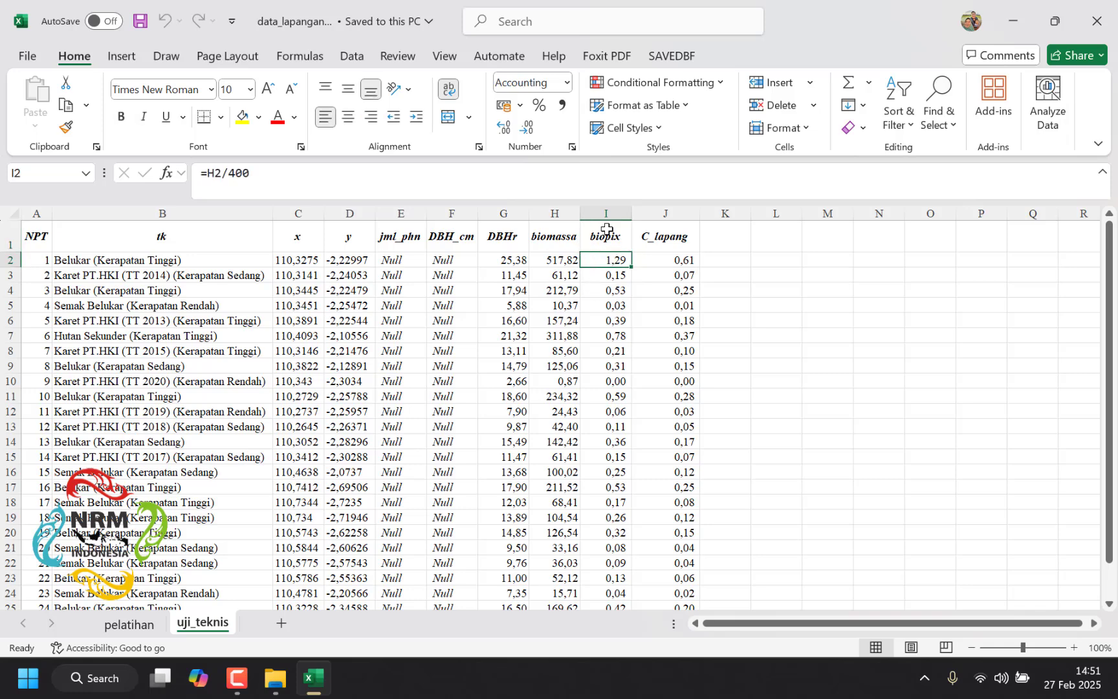
pyautogui.click(678, 237)
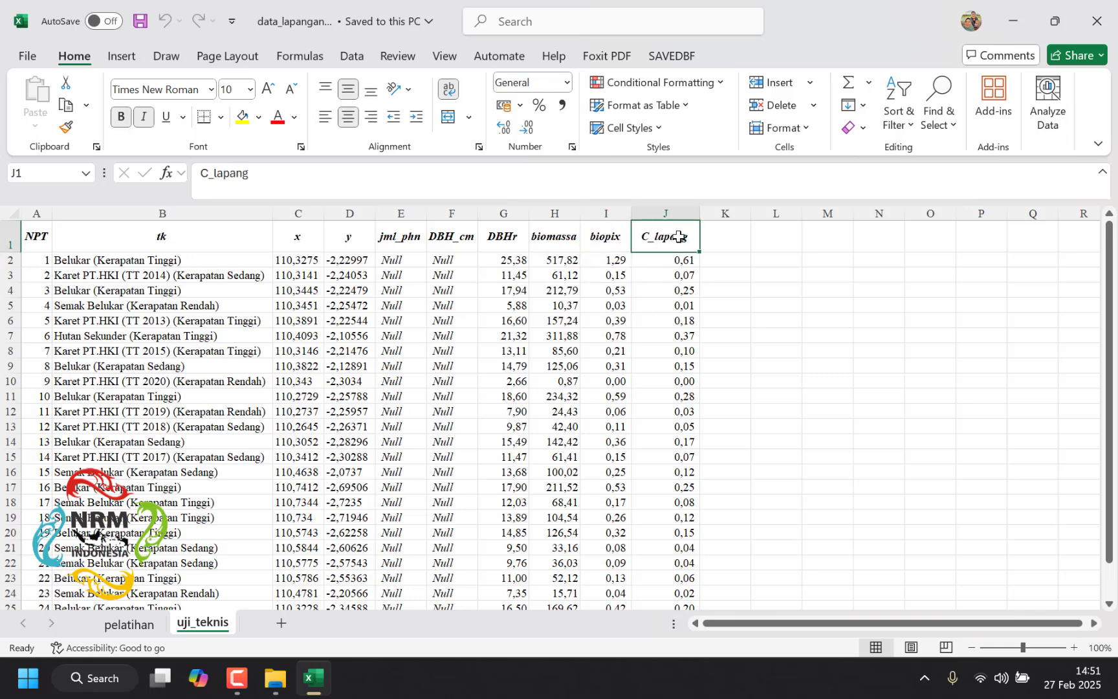
pyautogui.click(677, 260)
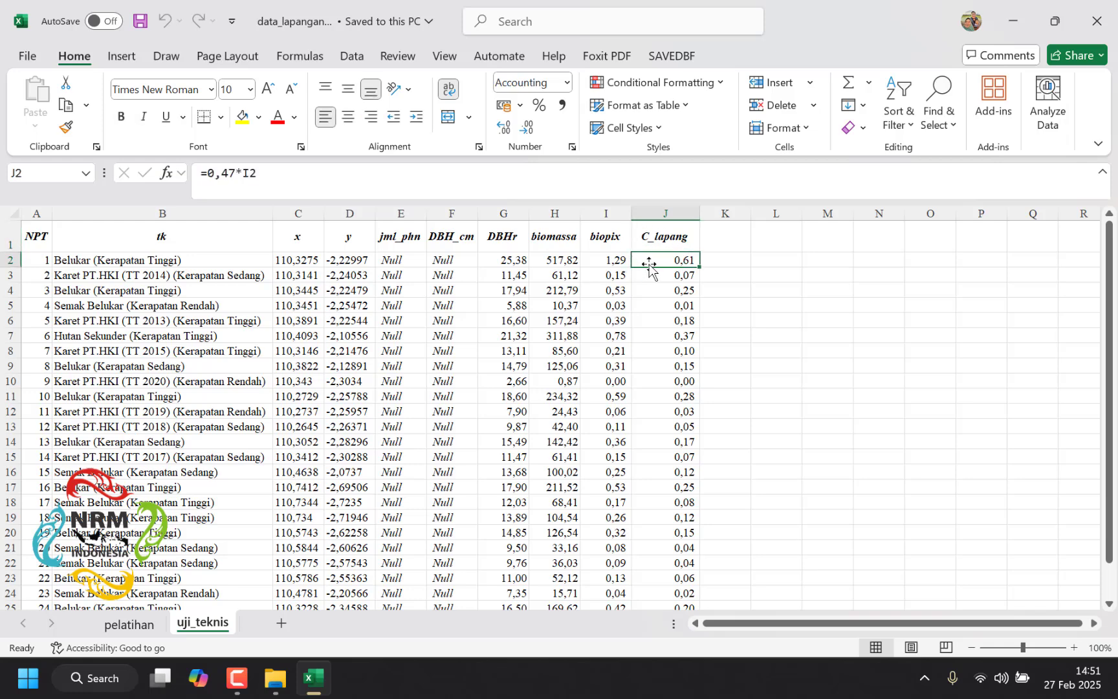
pyautogui.click(606, 259)
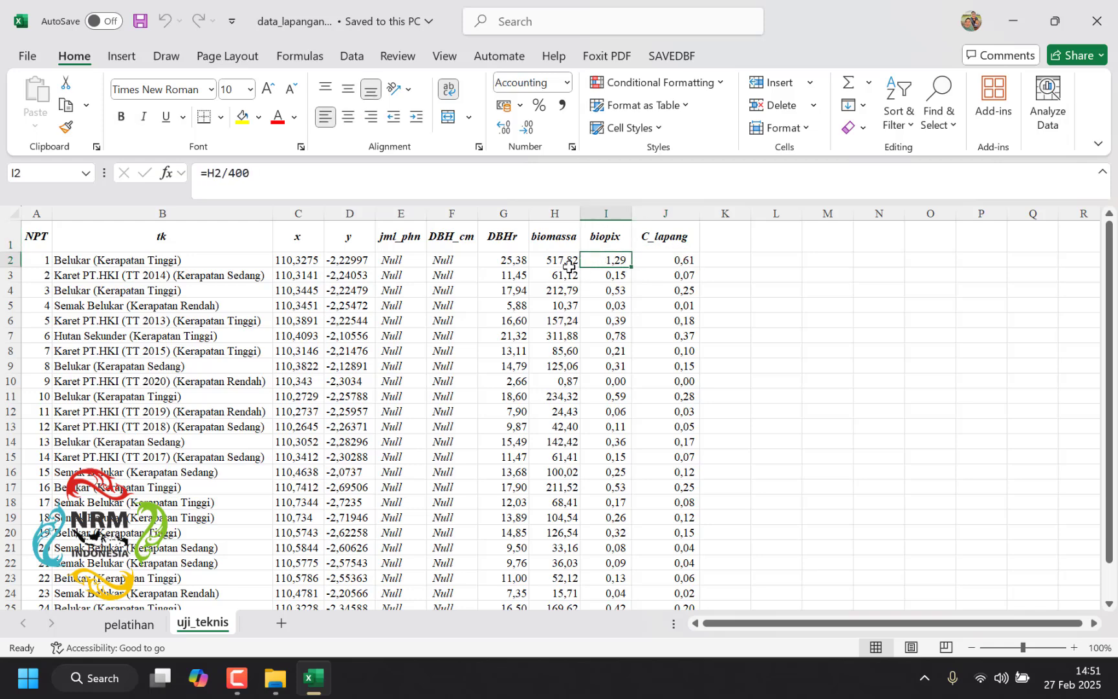
pyautogui.click(570, 261)
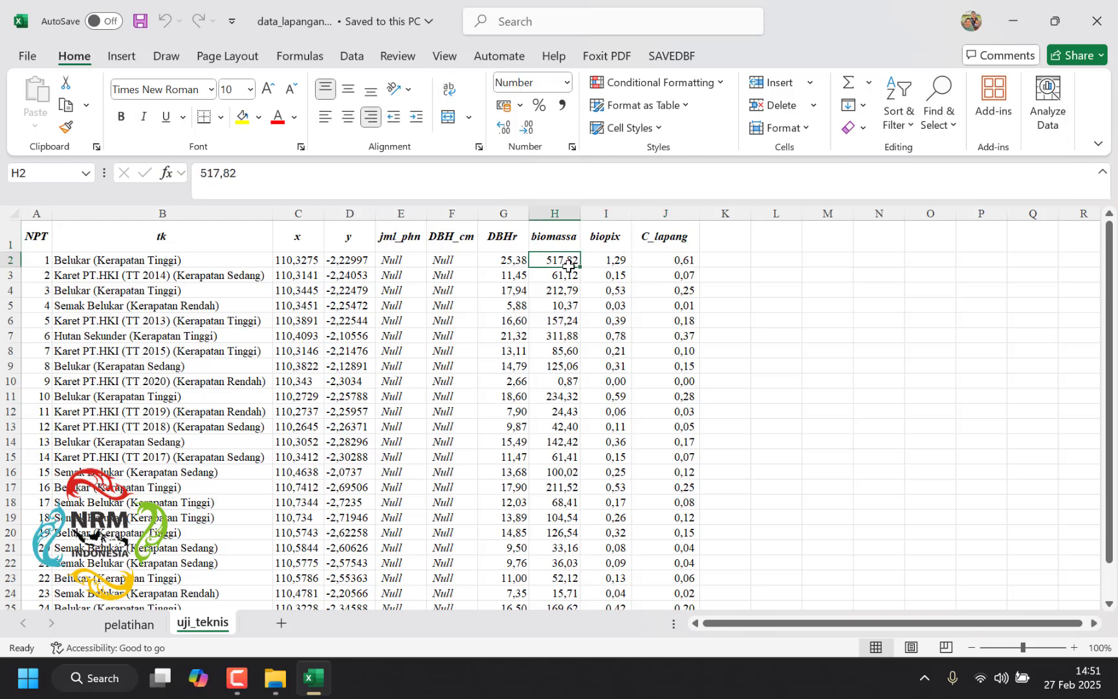
# Step: Compare the pelatihan sheet with the uji_teknis sheet, and close the data_lapangan workbook
pyautogui.click(129, 624)
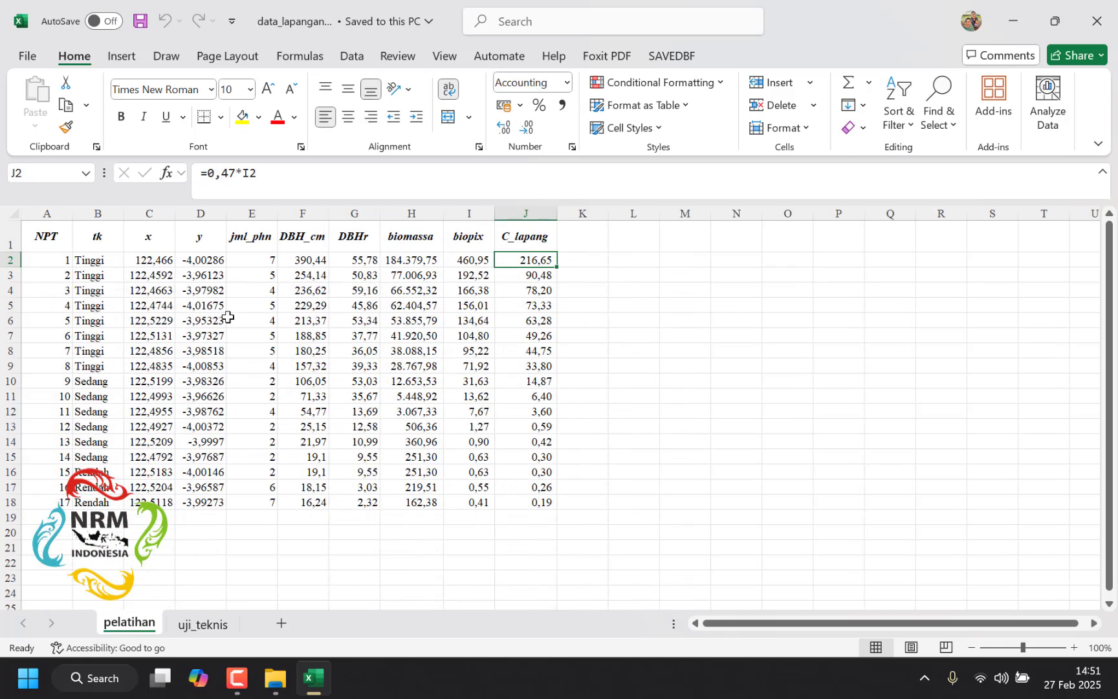
pyautogui.click(199, 625)
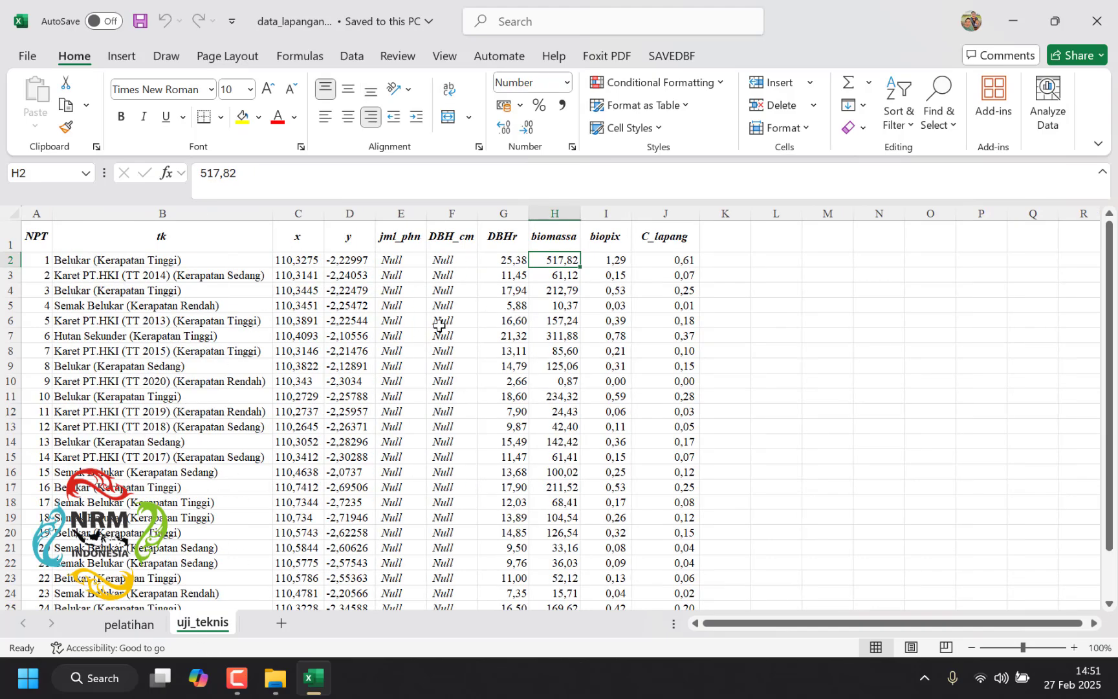
pyautogui.scroll(-1, 438, 326)
pyautogui.scroll(1, 439, 325)
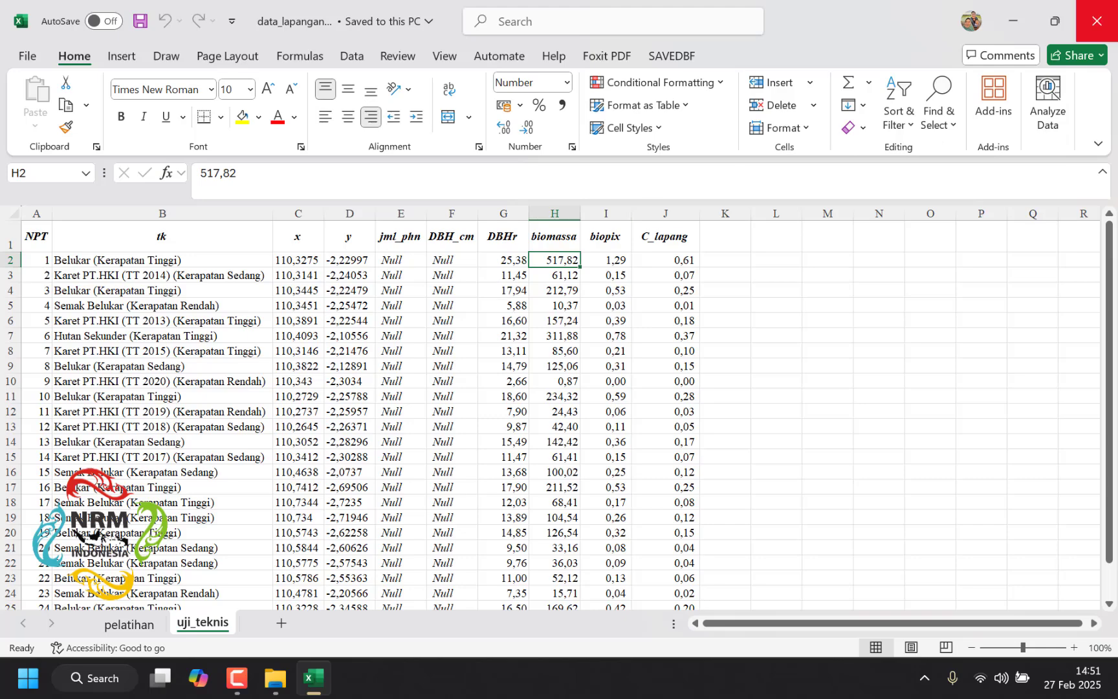
pyautogui.click(1097, 21)
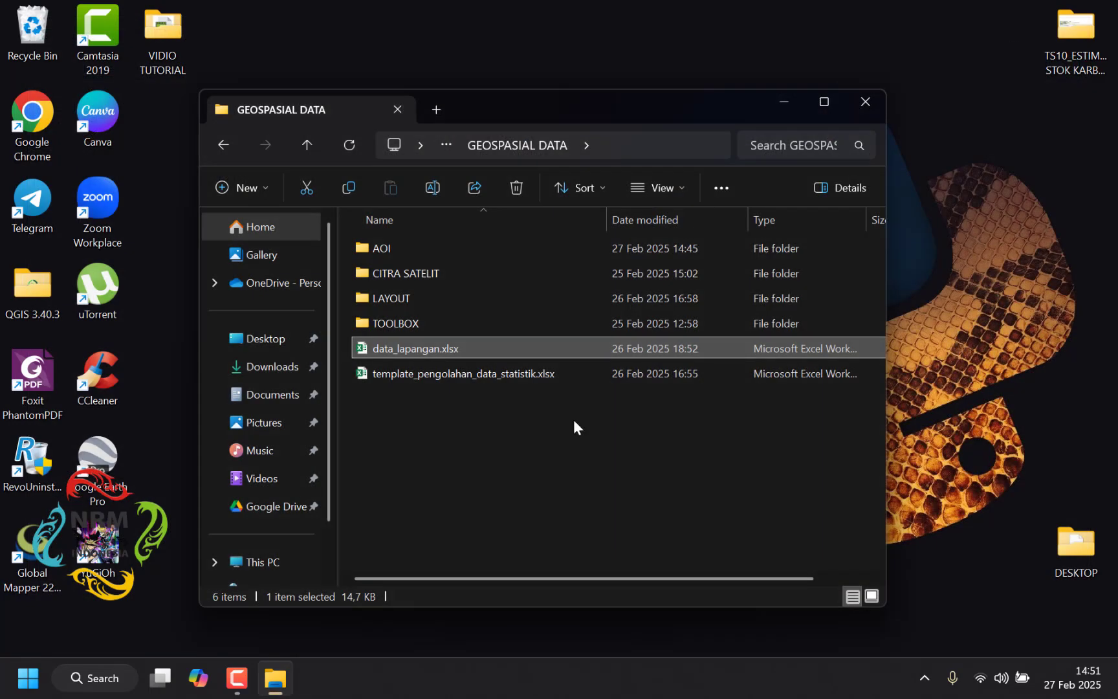
pyautogui.click(503, 491)
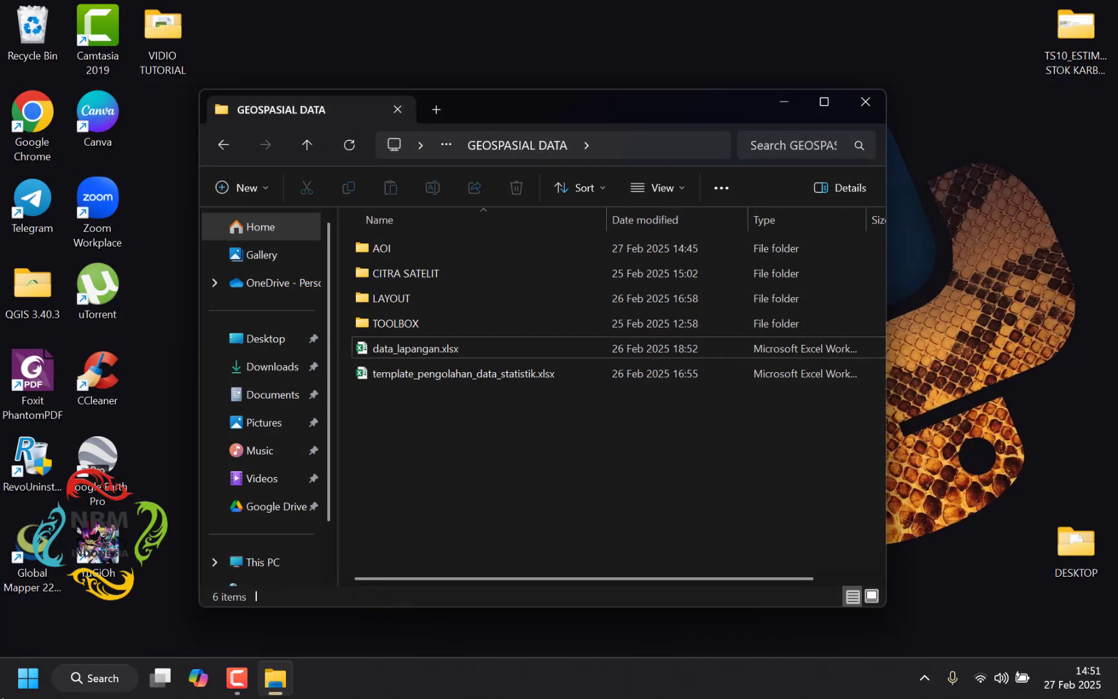
# Step: Search for ArcGIS Pro among the installed applications and launch it
pyautogui.click(88, 679)
pyautogui.write('arc')
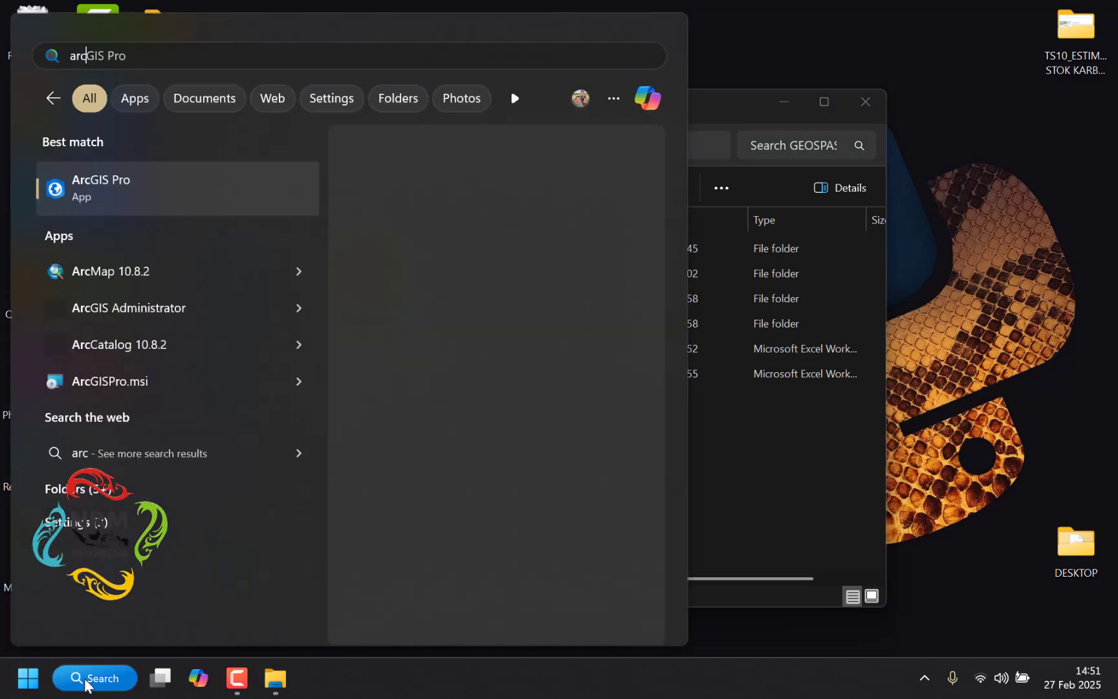
pyautogui.write('g')
pyautogui.hotkey('ctrl', 'Tab')
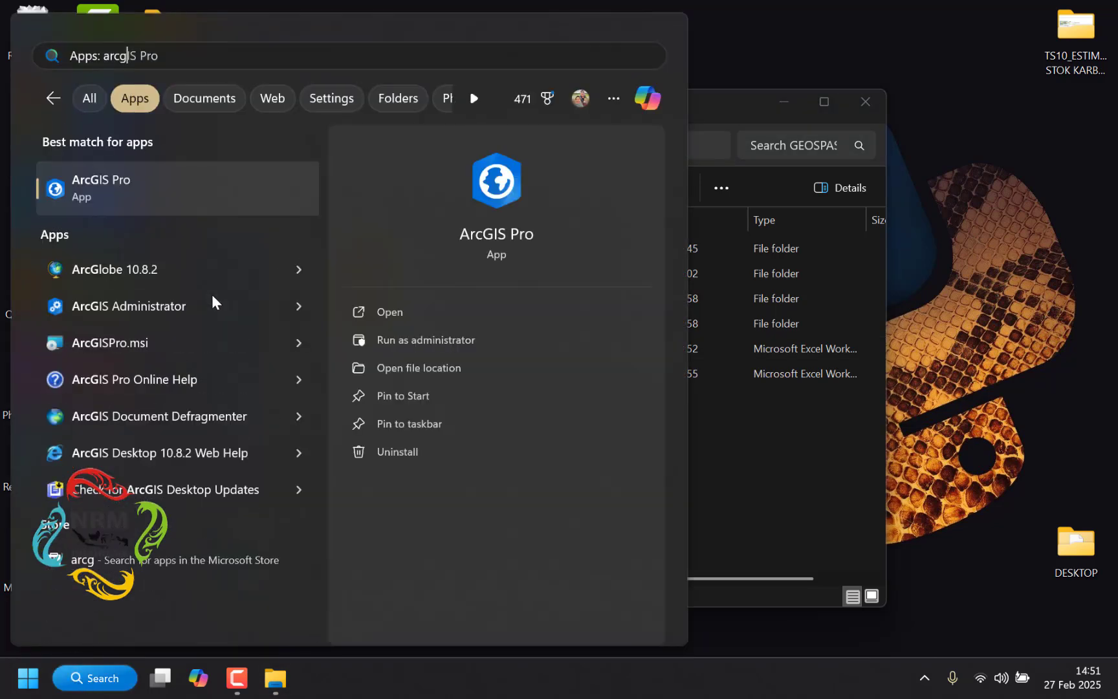
pyautogui.click(210, 184)
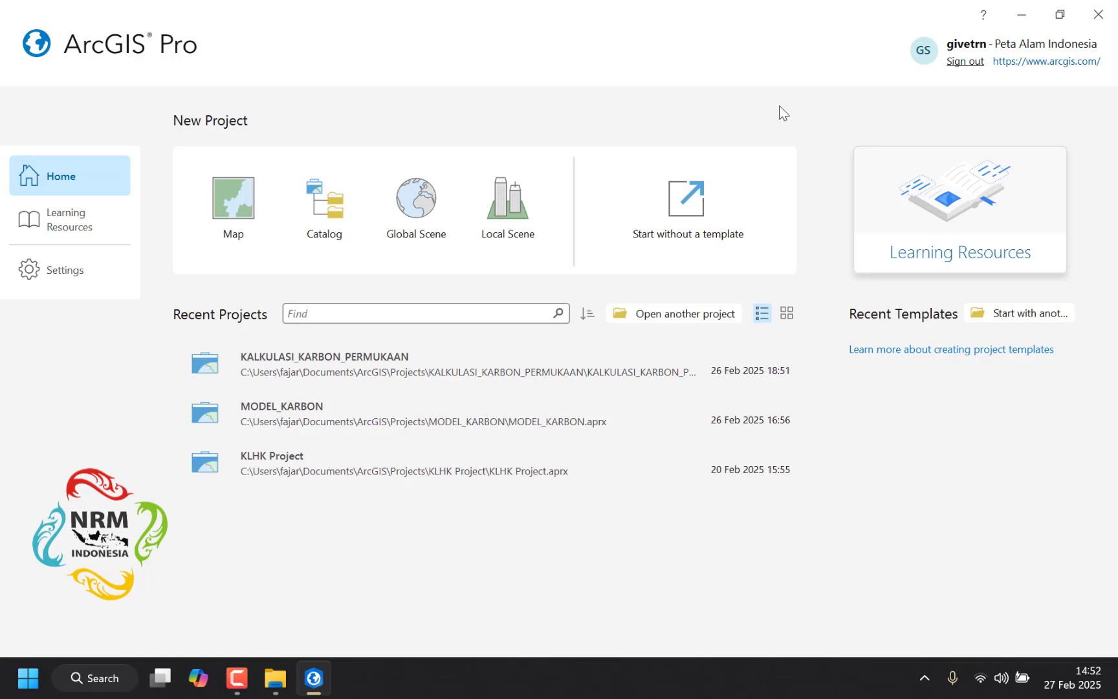
# Step: Create a new Map project named ESTIMASI_KARBON_PERMUKAAN in the default projects location, with its own folder
pyautogui.click(235, 211)
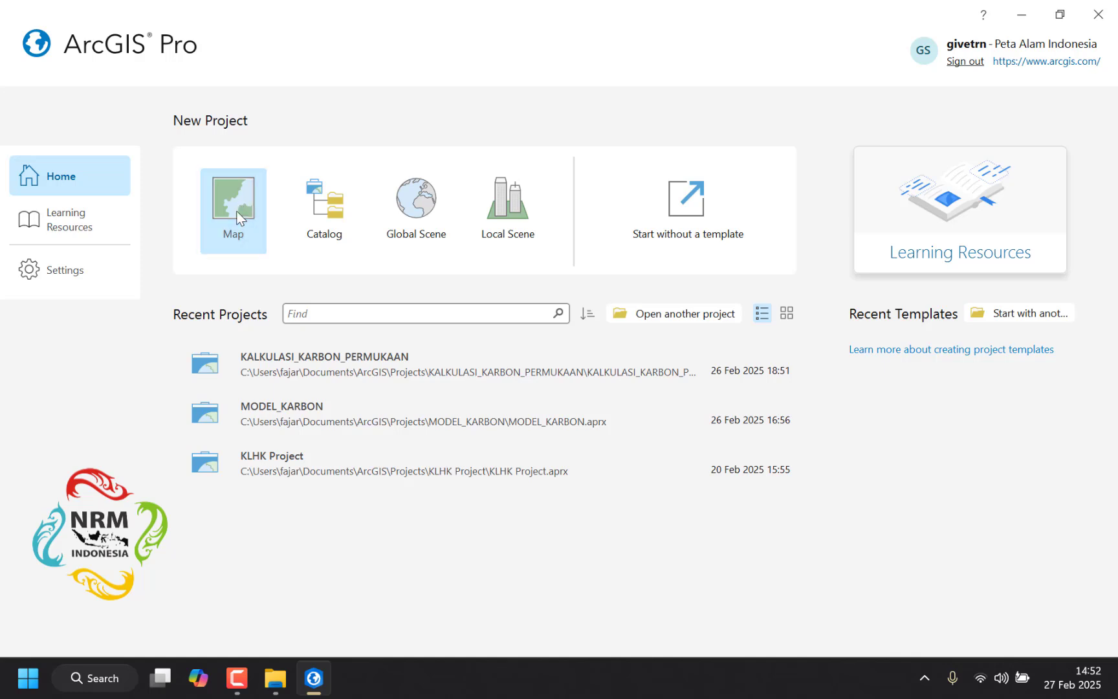
pyautogui.moveTo(429, 269); pyautogui.dragTo(350, 267)
pyautogui.write('E')
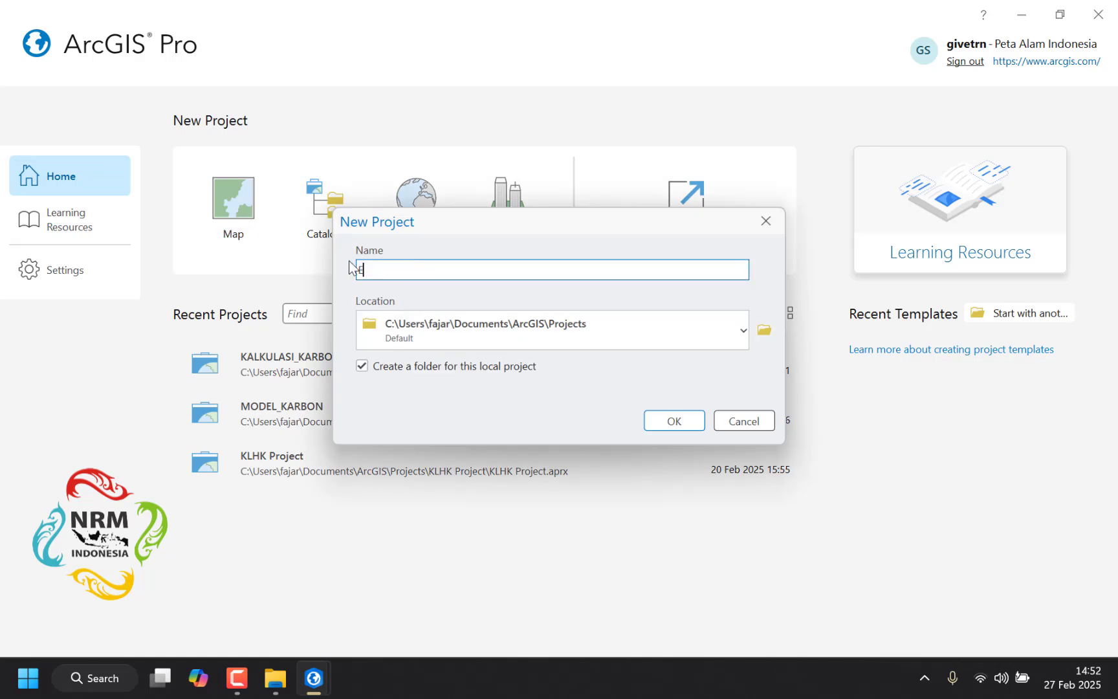
pyautogui.write('STIMASI')
pyautogui.write('_KARBON_PERMUKAAN')
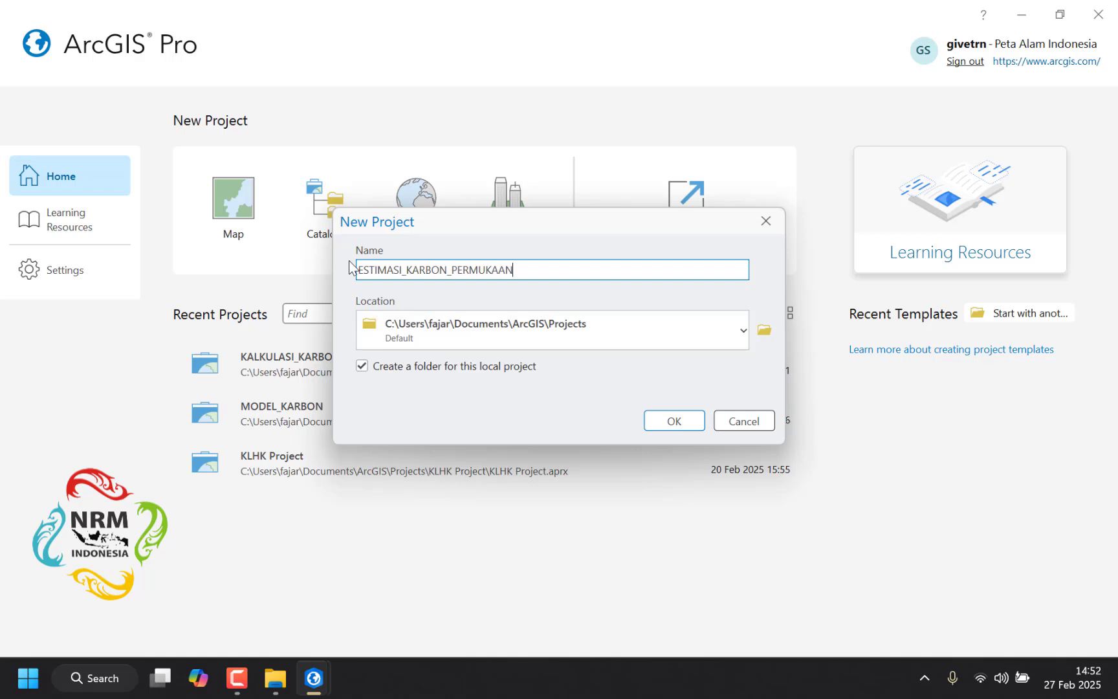
pyautogui.click(687, 419)
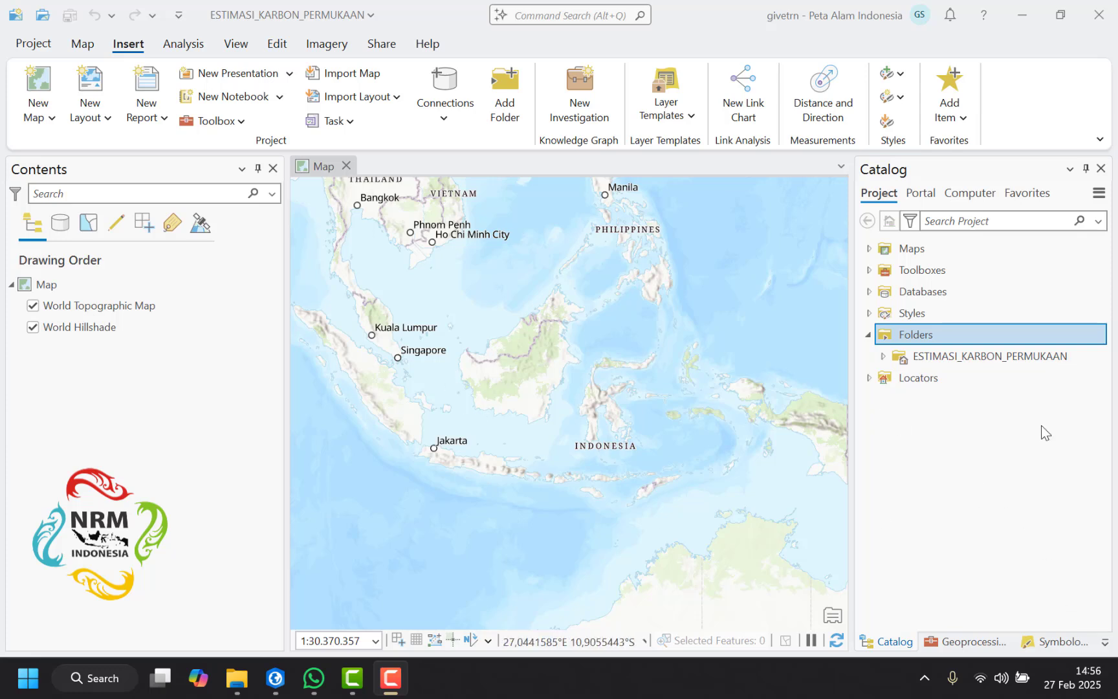
# Step: Add a folder connection to GEOSPASIAL DATA inside TS10_ESTIMASI STOK KARBON
pyautogui.rightClick(953, 342)
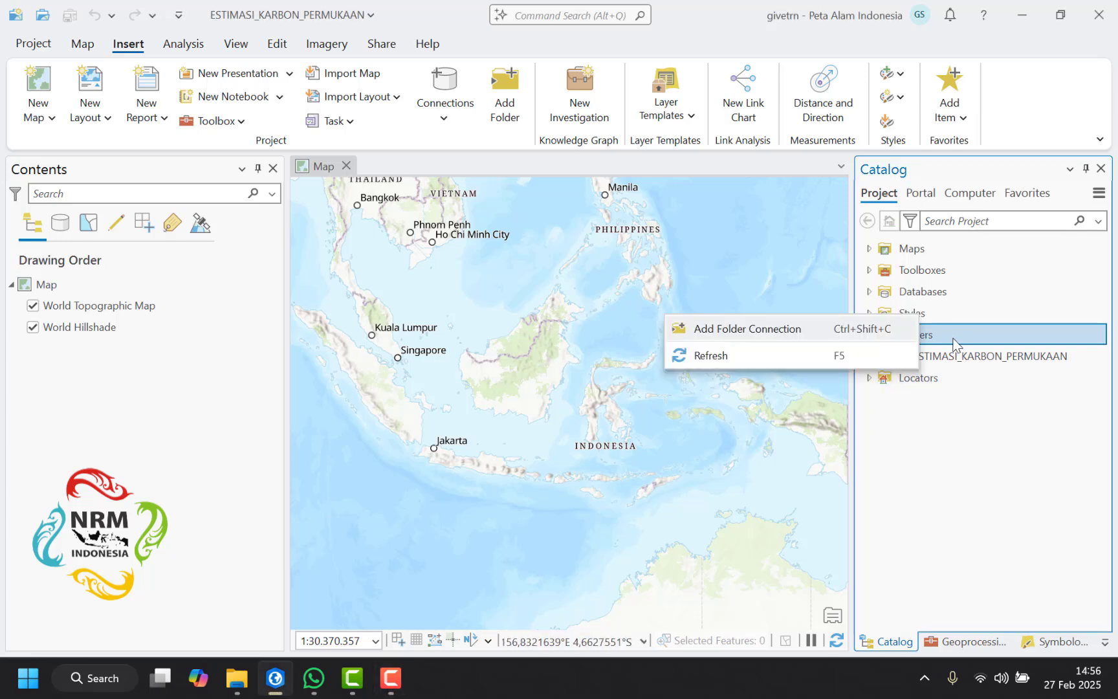
pyautogui.click(830, 331)
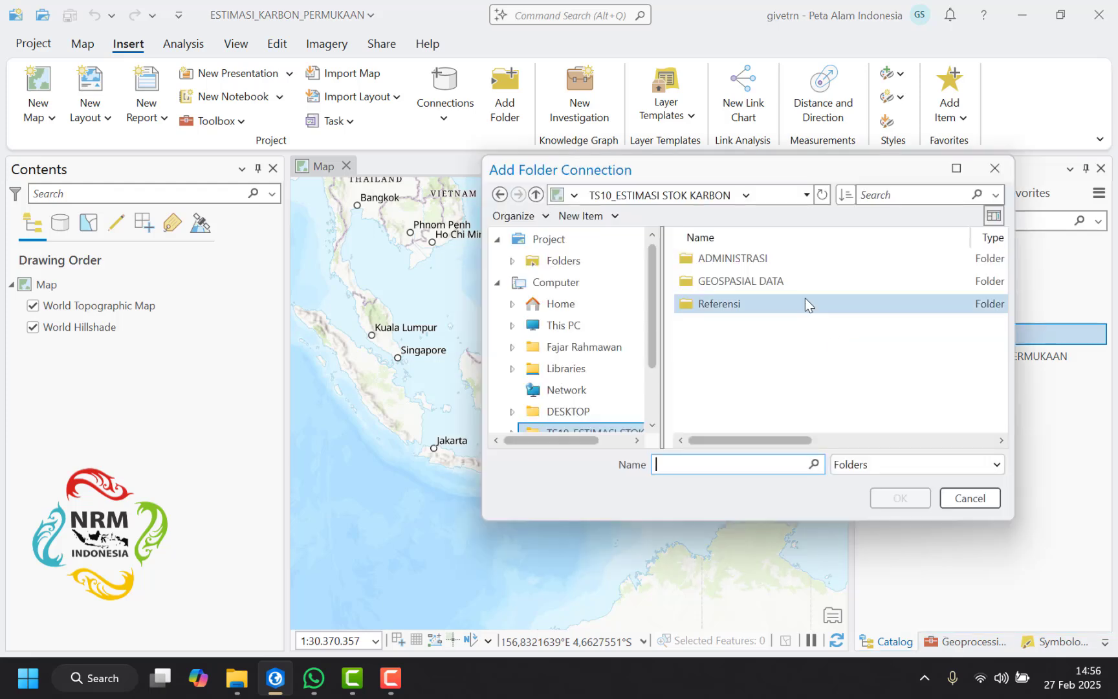
pyautogui.click(770, 279)
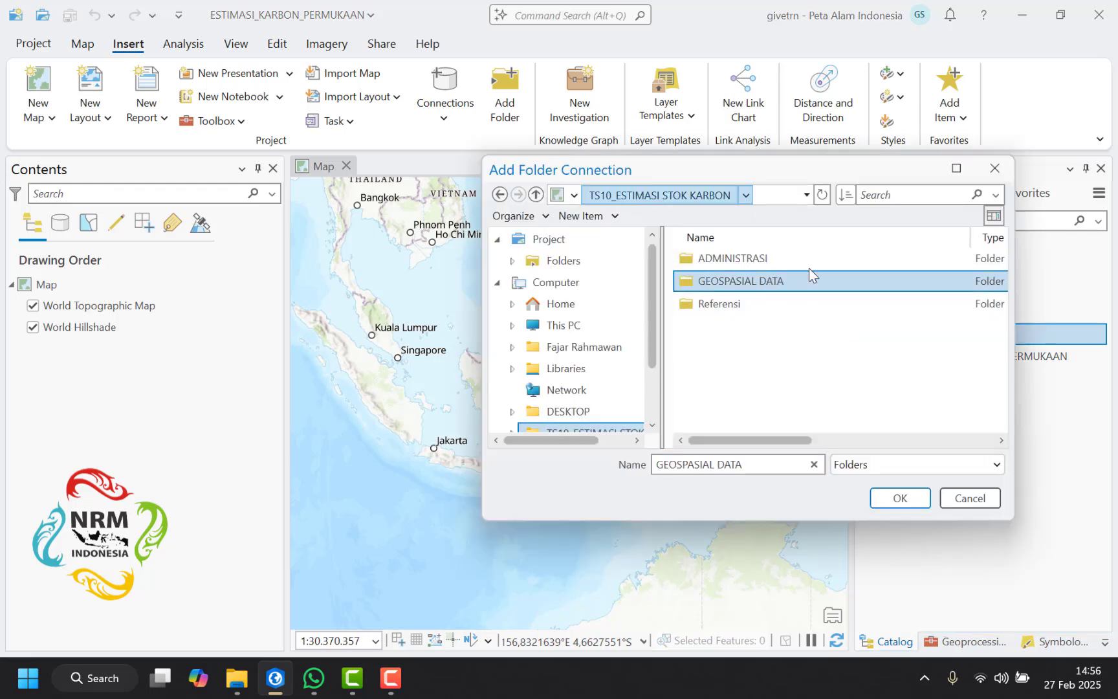
pyautogui.click(899, 498)
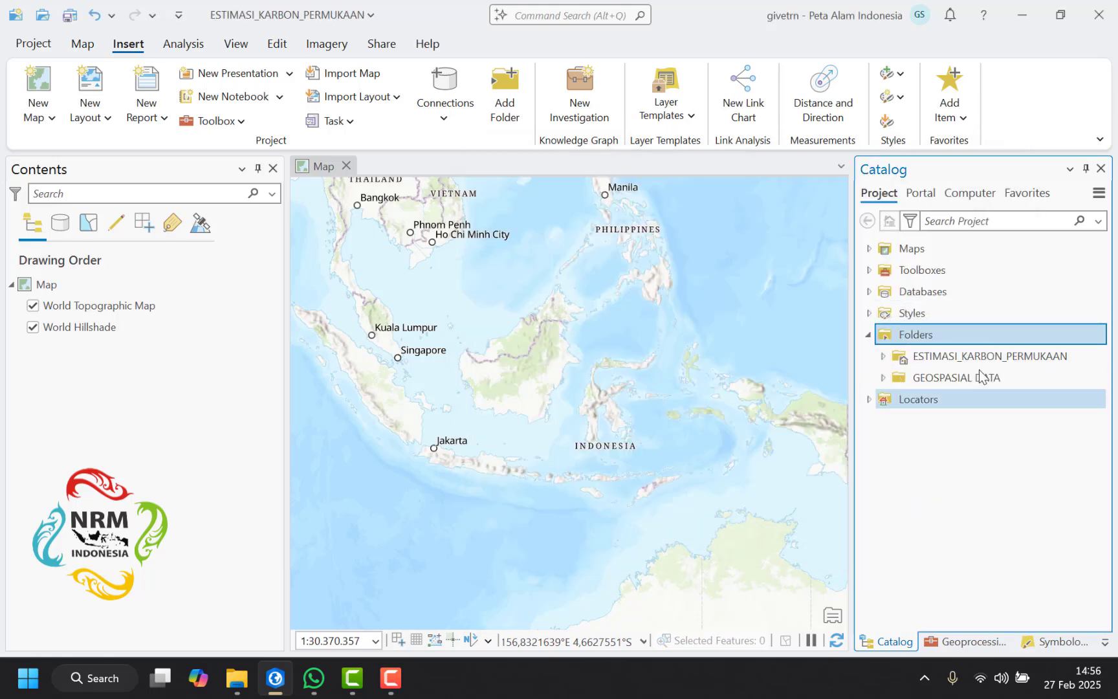
# Step: Switch to File Explorer and open the KENDARI folder under TS10_ESTIMASI STOK KARBON, GEOSPASIAL DATA, CITRA SATELIT
pyautogui.click(1023, 15)
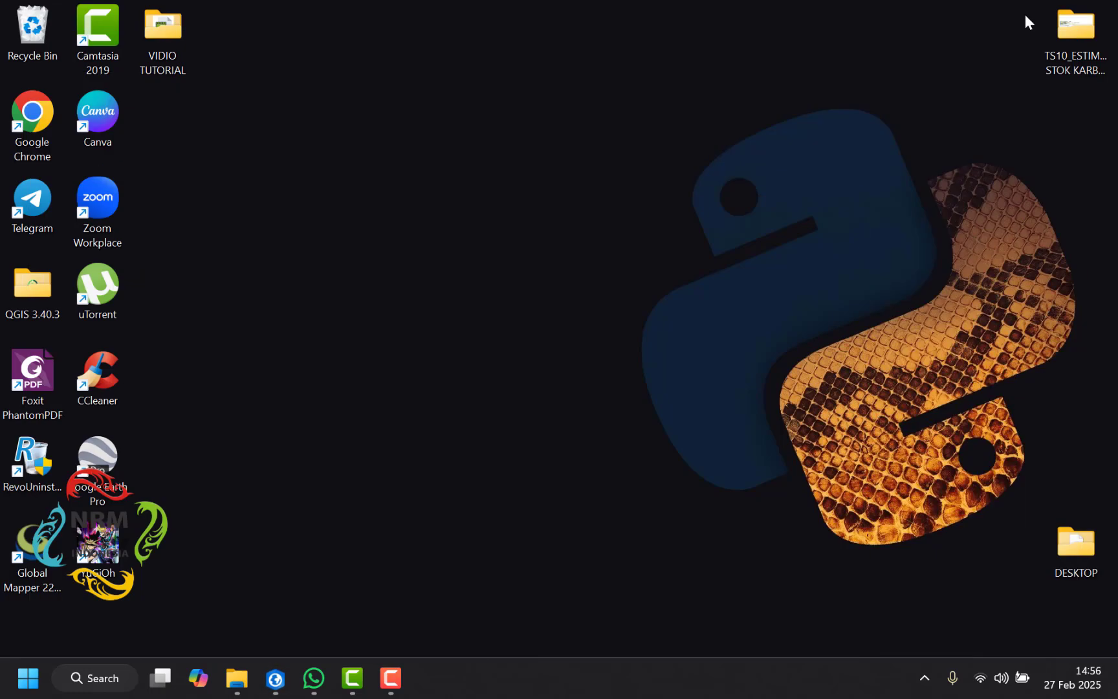
pyautogui.doubleClick(1086, 37)
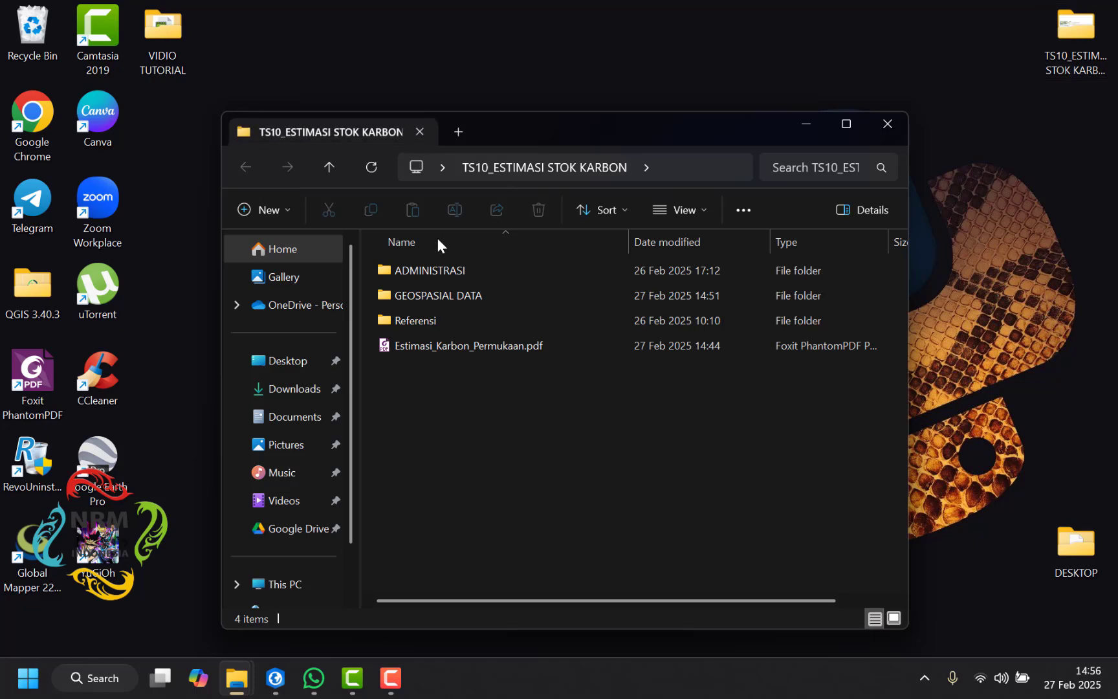
pyautogui.doubleClick(431, 295)
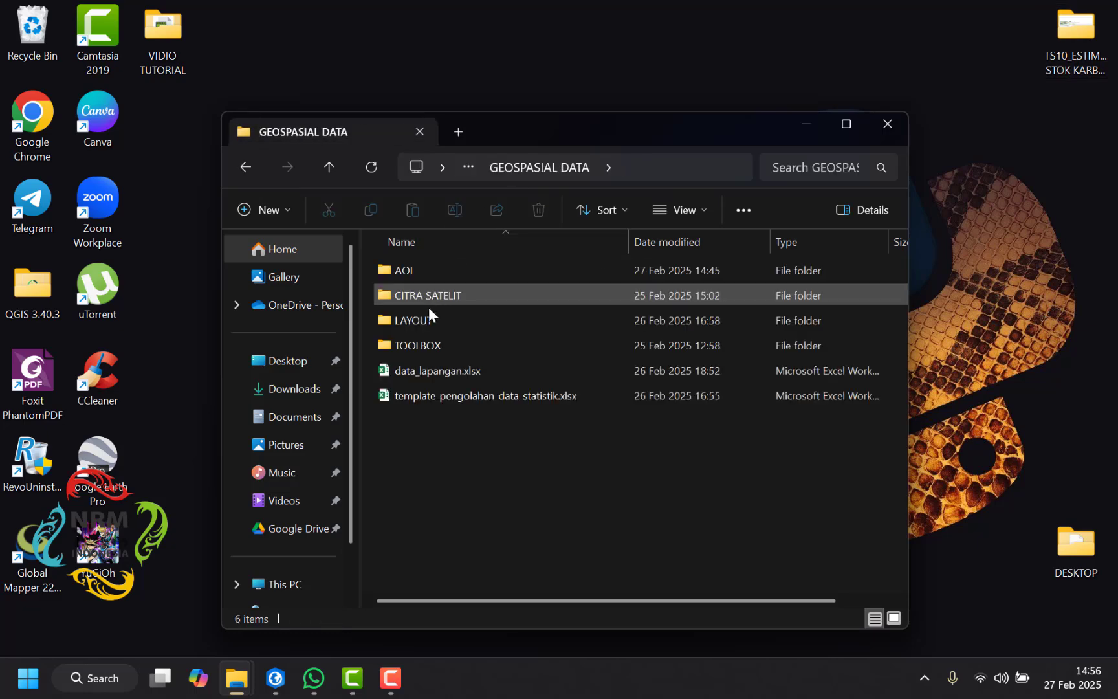
pyautogui.doubleClick(454, 295)
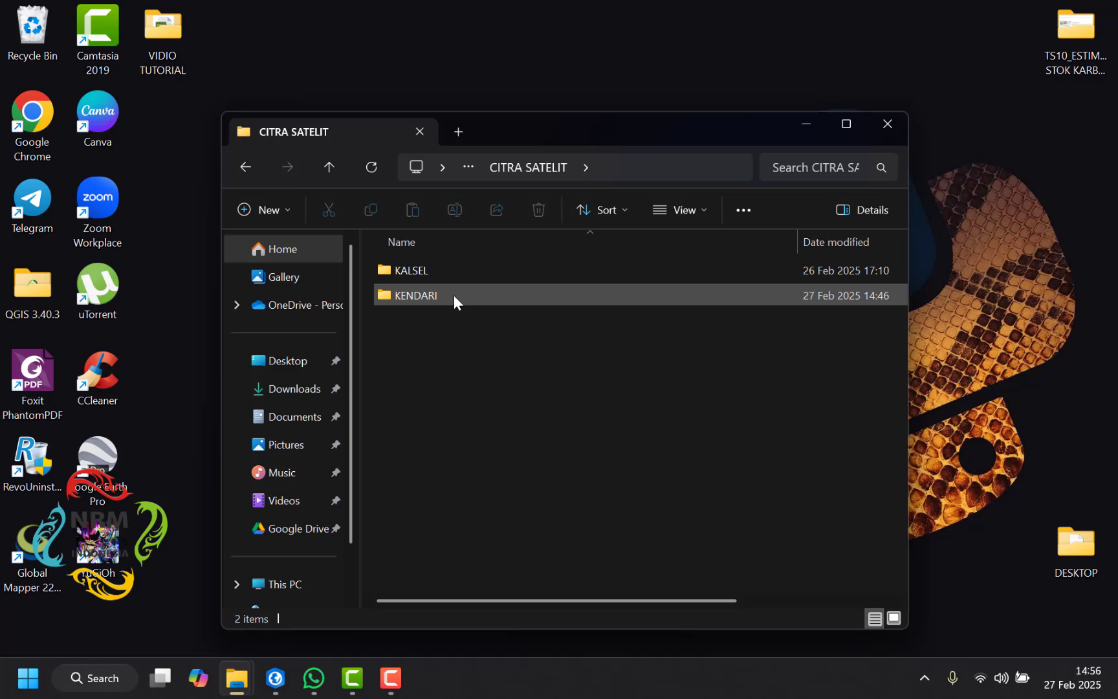
pyautogui.doubleClick(454, 295)
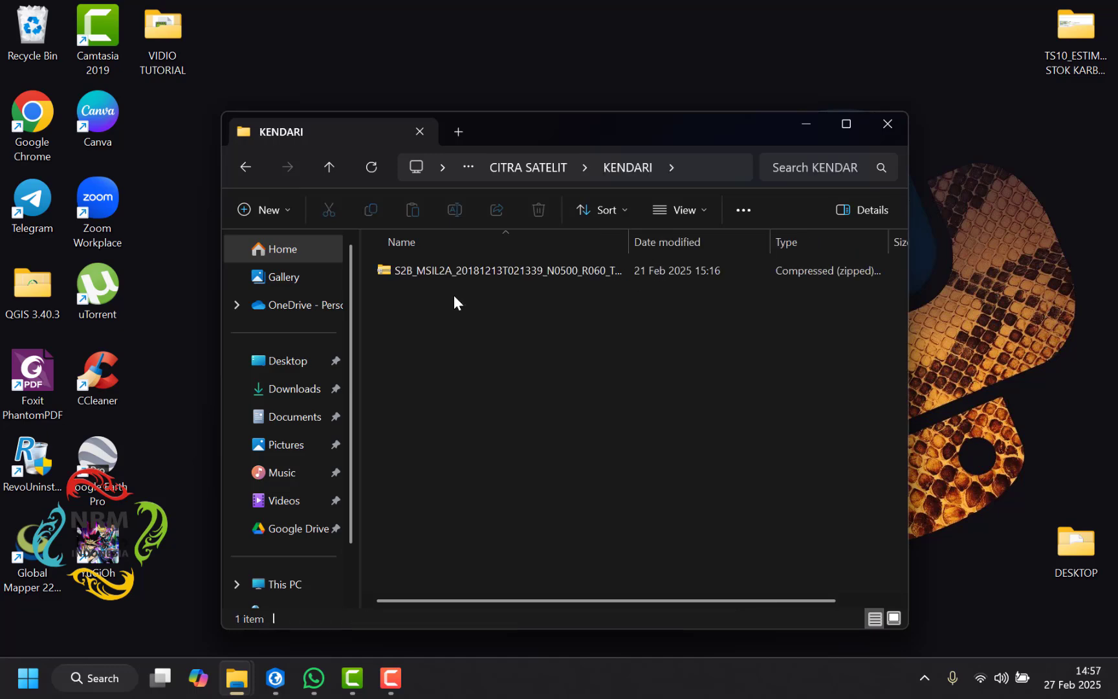
# Step: Extract the zipped S2B_MSIL2A satellite image into the current KENDARI folder with WinRAR
pyautogui.click(504, 267)
pyautogui.rightClick(504, 267)
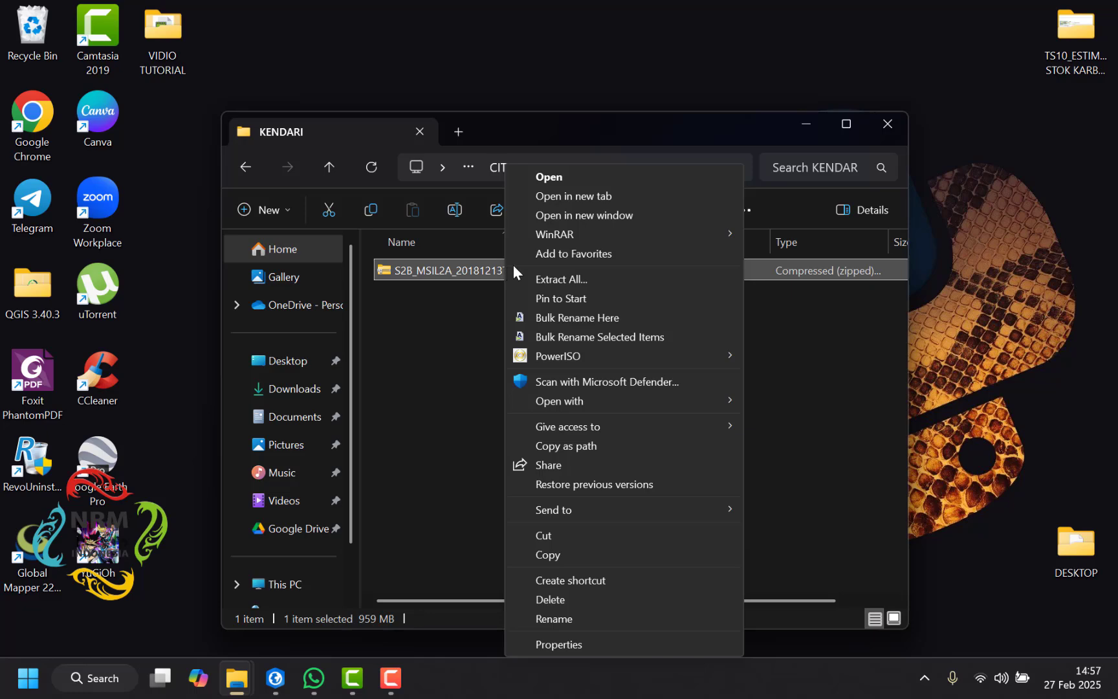
pyautogui.moveTo(629, 234)
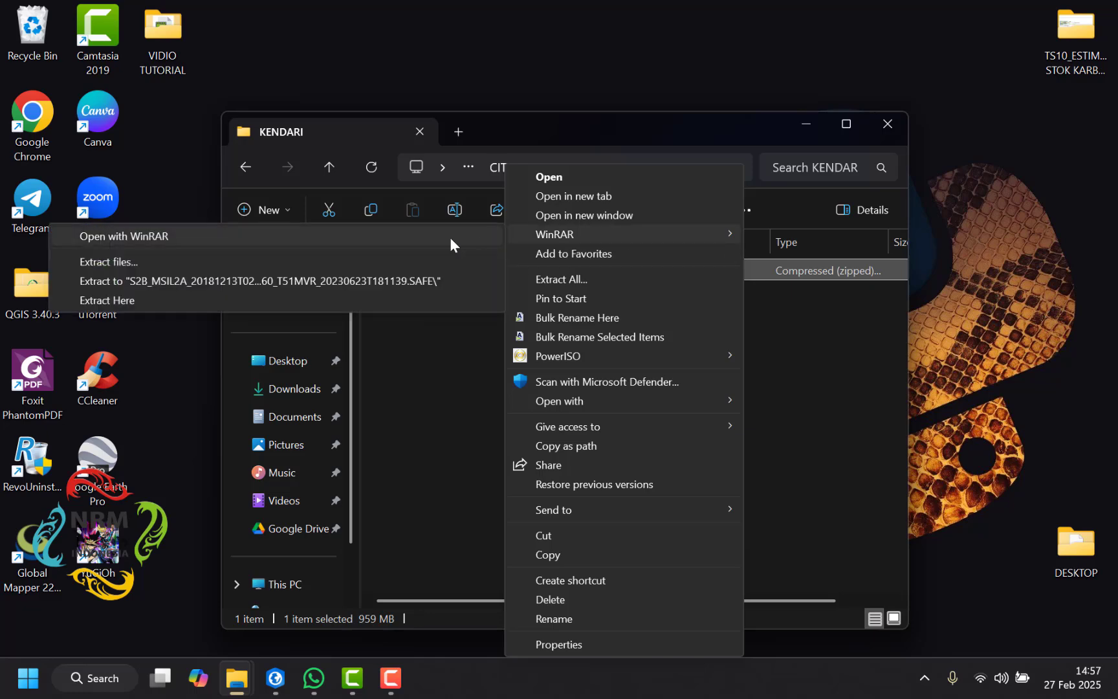
pyautogui.click(414, 301)
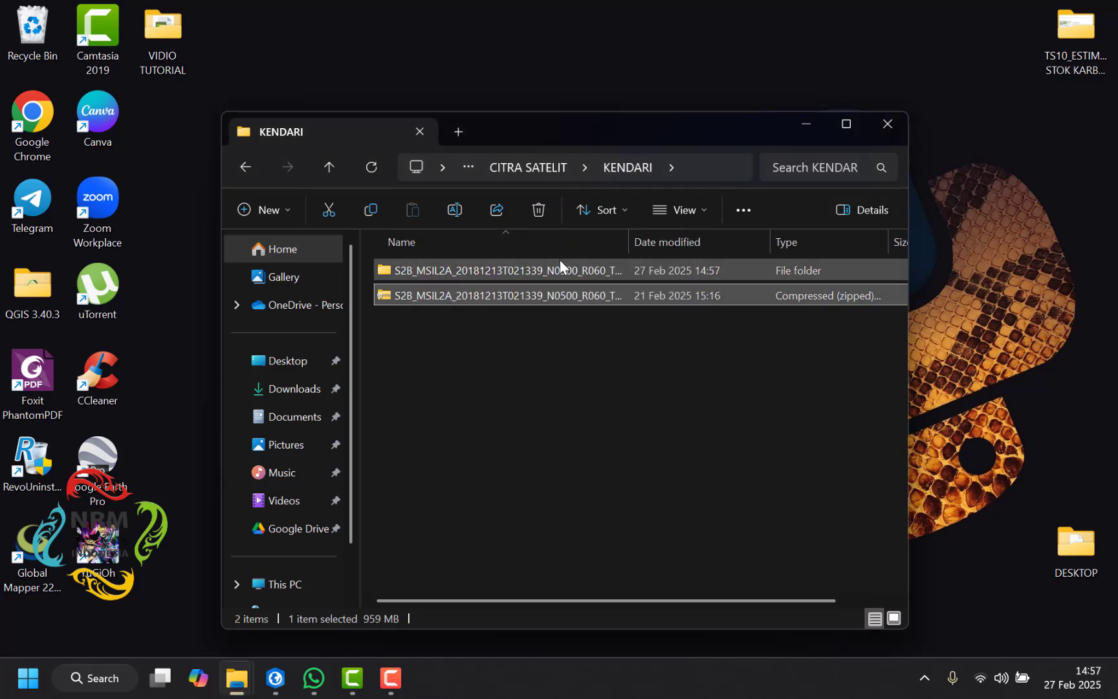
# Step: Shorten the extracted image folder's name to S2B_MSIL2A_20181213T021339 and close the File Explorer window
pyautogui.click(545, 268)
pyautogui.click(544, 268)
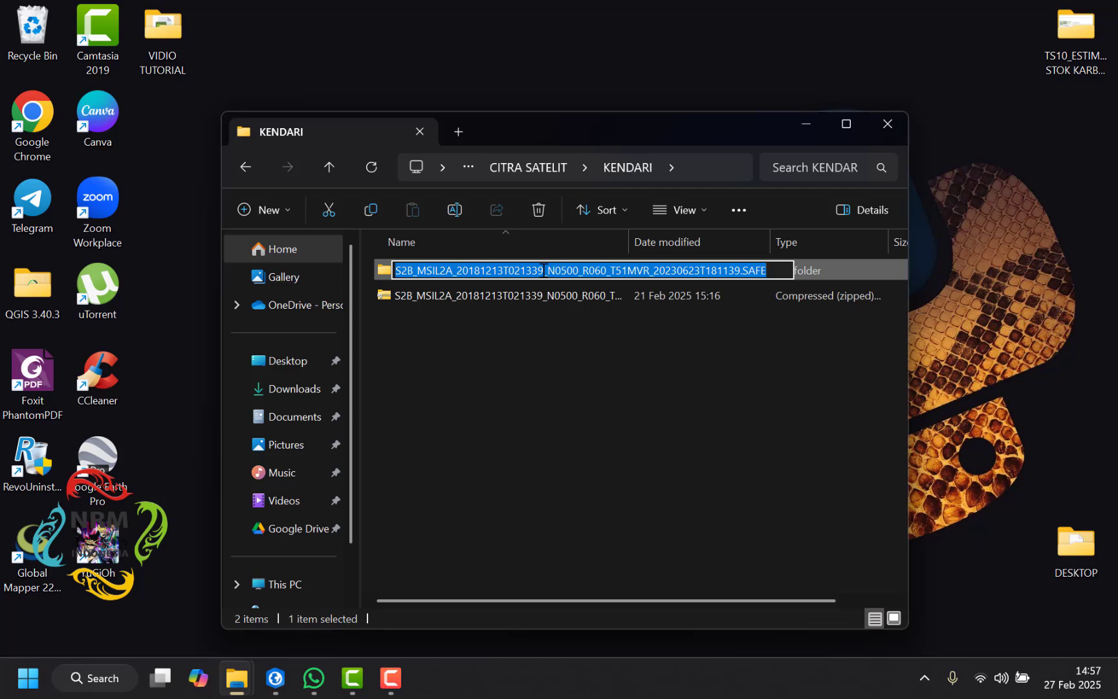
pyautogui.moveTo(547, 273); pyautogui.dragTo(778, 273)
pyautogui.press('BackSpace')
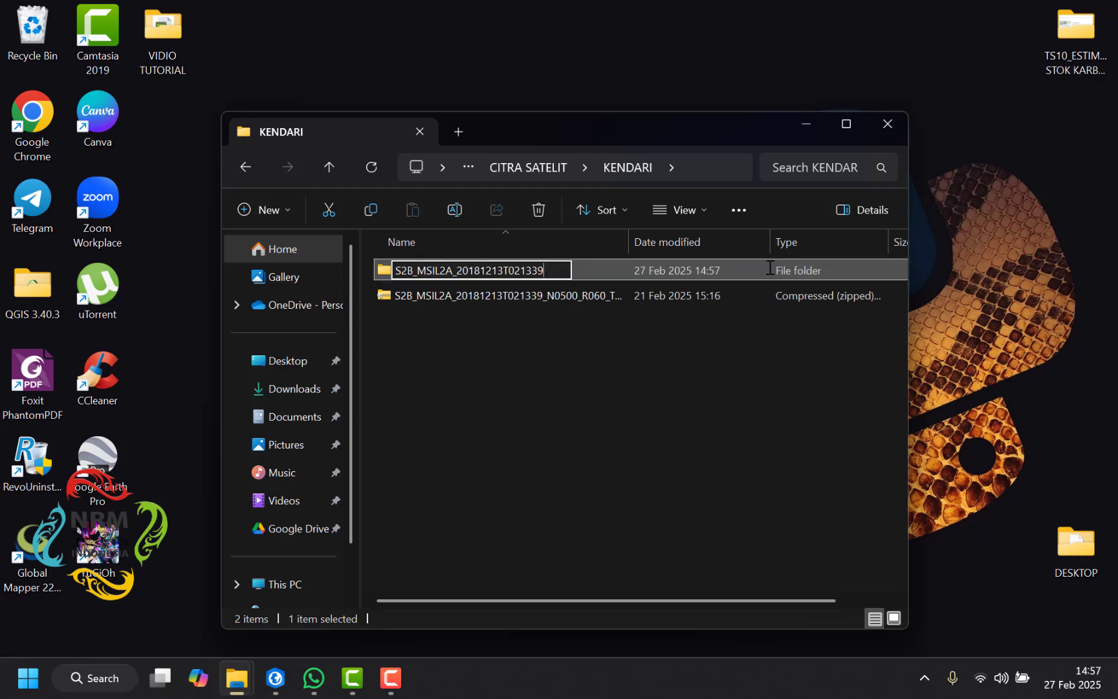
pyautogui.click(540, 372)
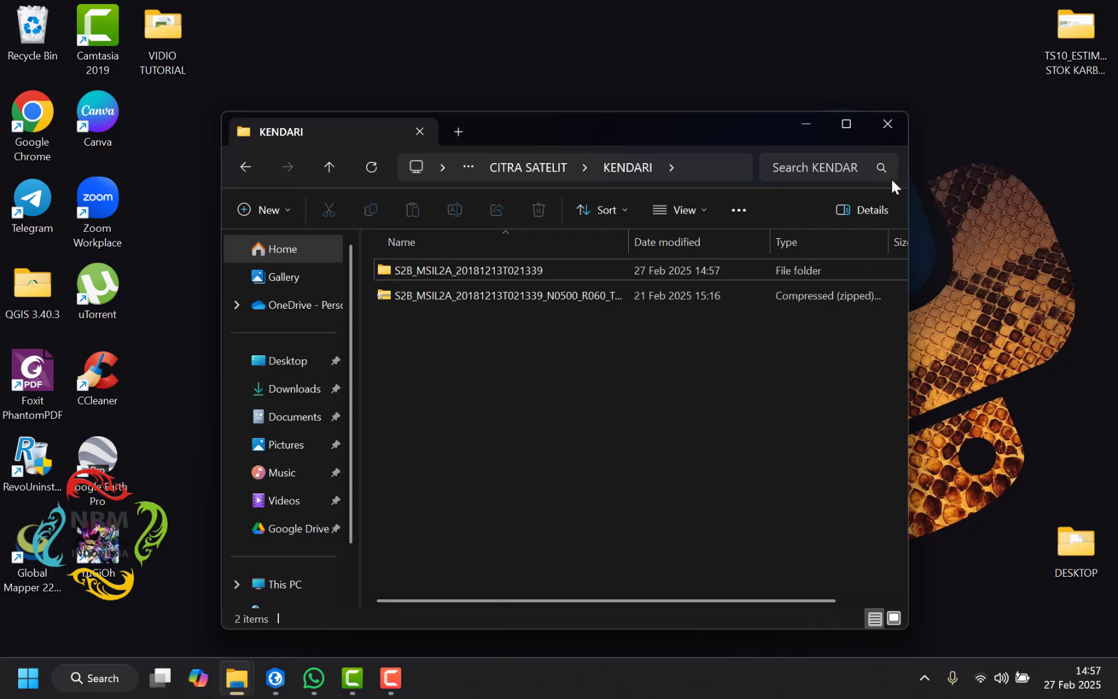
pyautogui.click(898, 127)
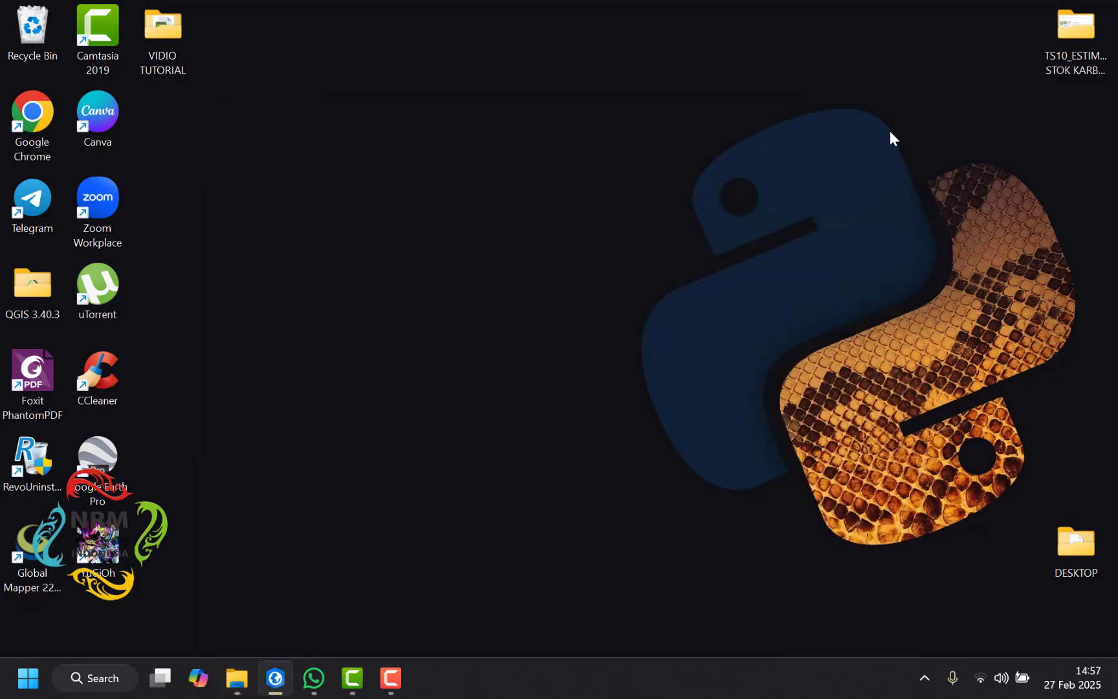
# Step: Switch back to ArcGIS Pro, expand the GEOSPASIAL DATA folder connection and refresh it
pyautogui.click(276, 686)
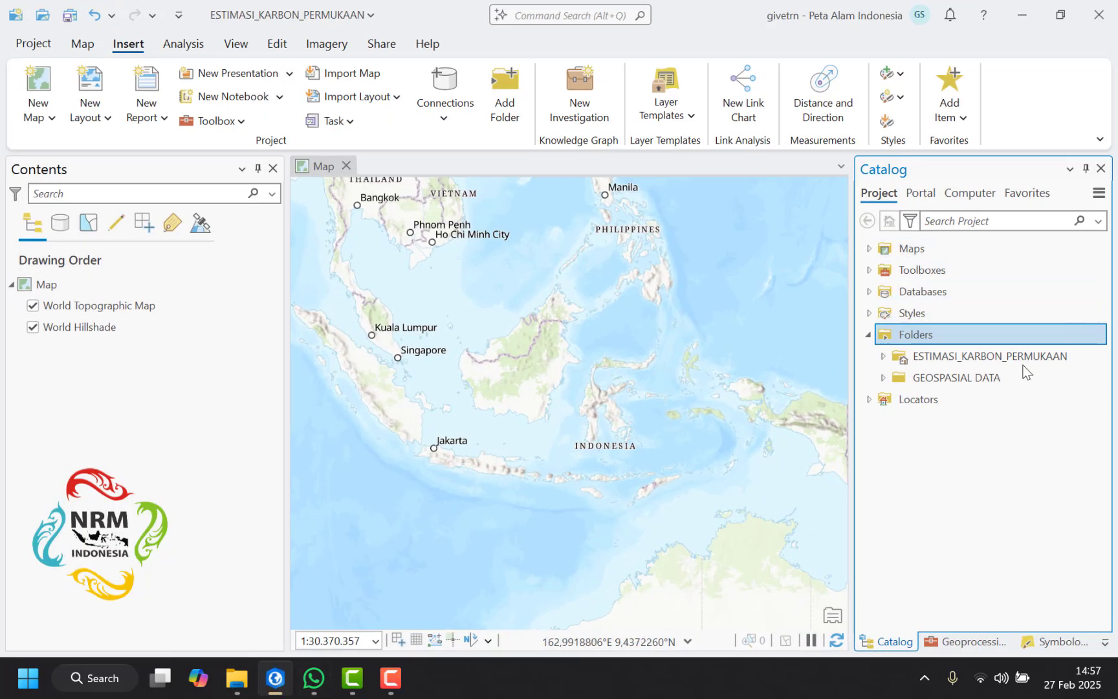
pyautogui.doubleClick(960, 380)
pyautogui.rightClick(960, 379)
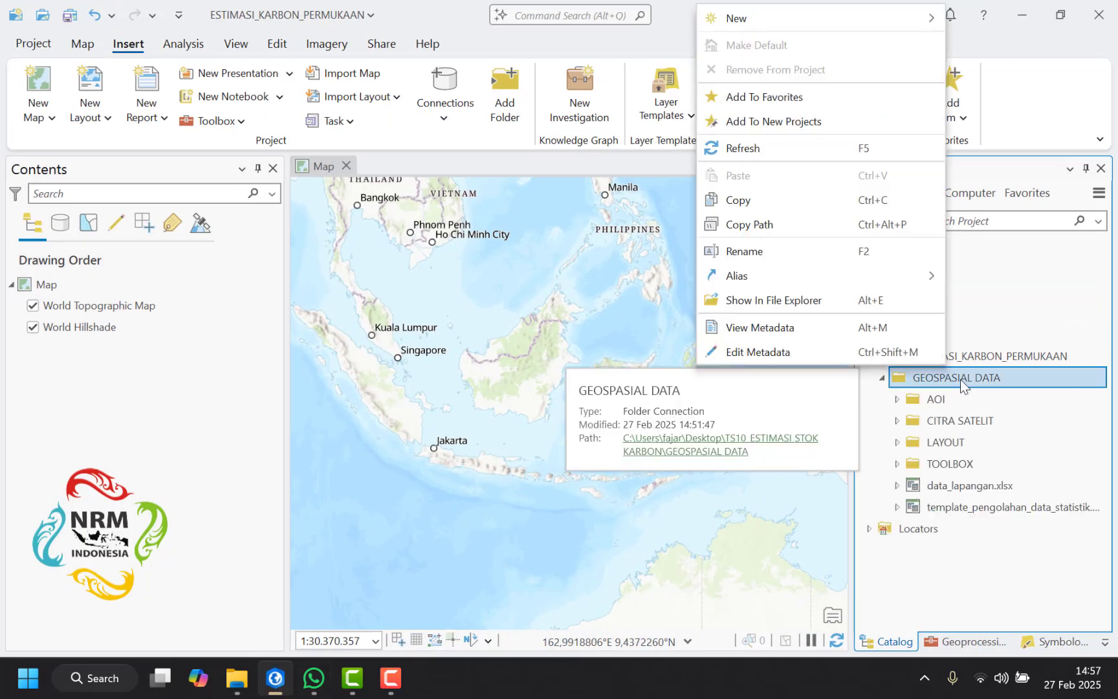
pyautogui.click(824, 148)
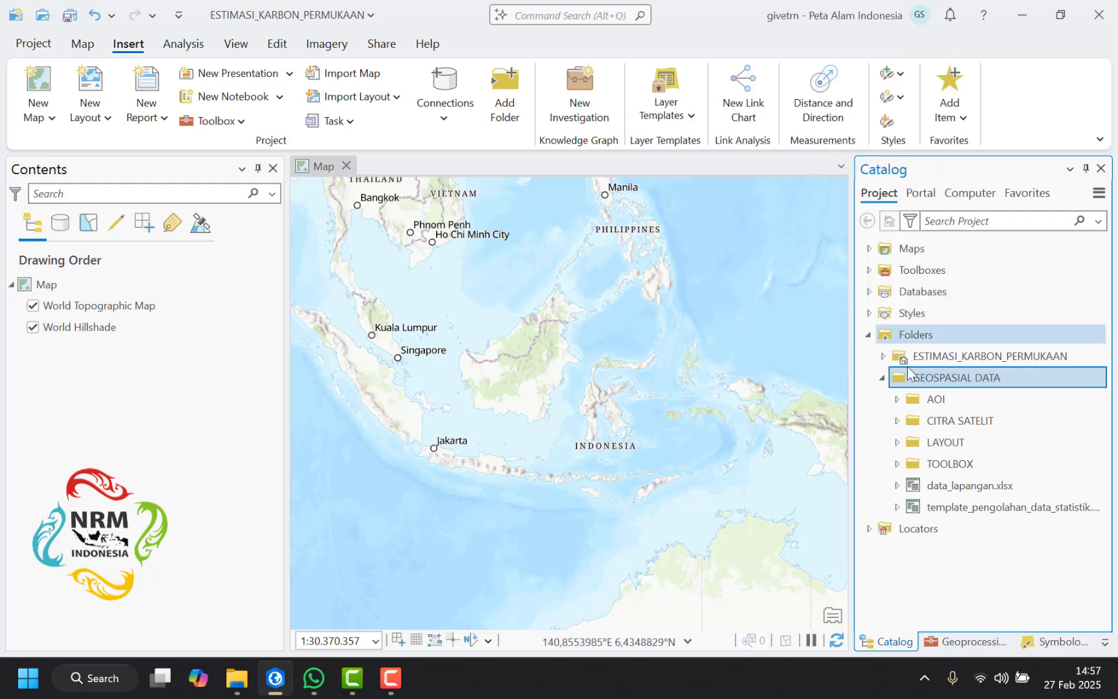
# Step: Add WIL_KAJIAN_KENDARI.shp from the AOI folder to the map and symbolize it with the thicker black outline without fill
pyautogui.click(896, 399)
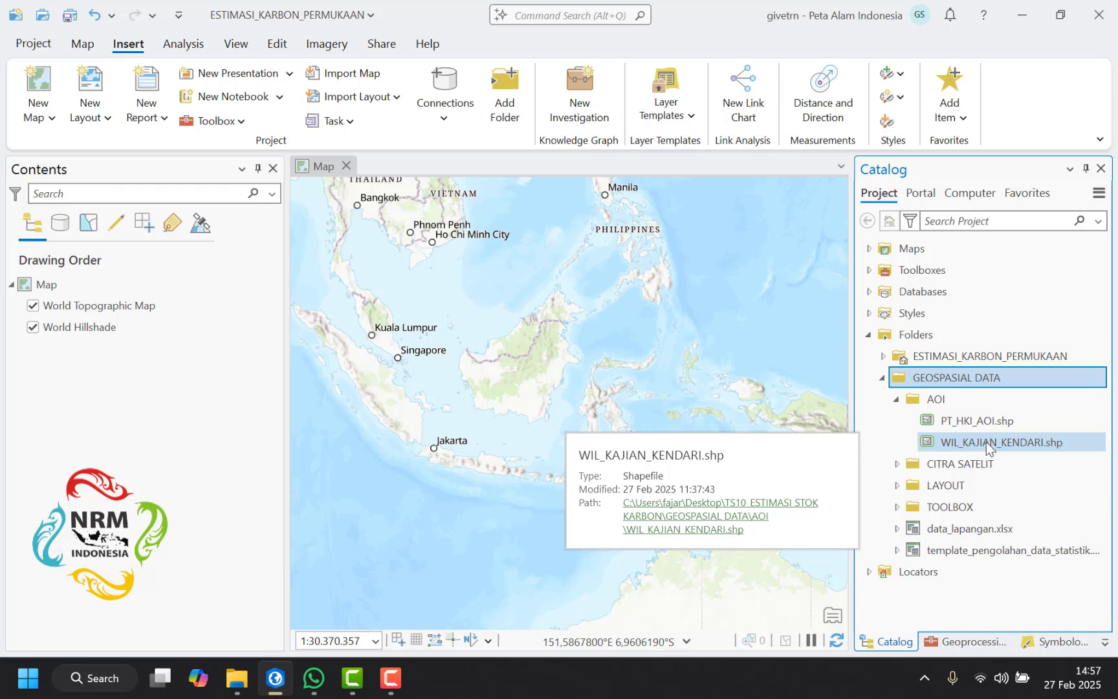
pyautogui.moveTo(986, 442); pyautogui.dragTo(571, 386)
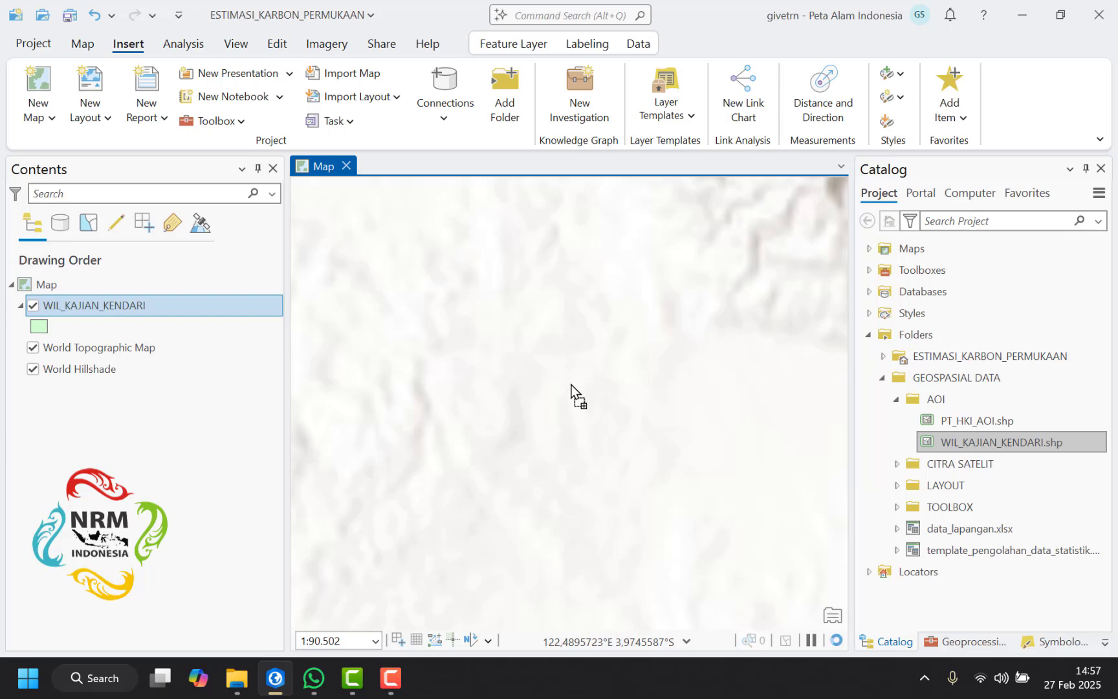
pyautogui.click(38, 326)
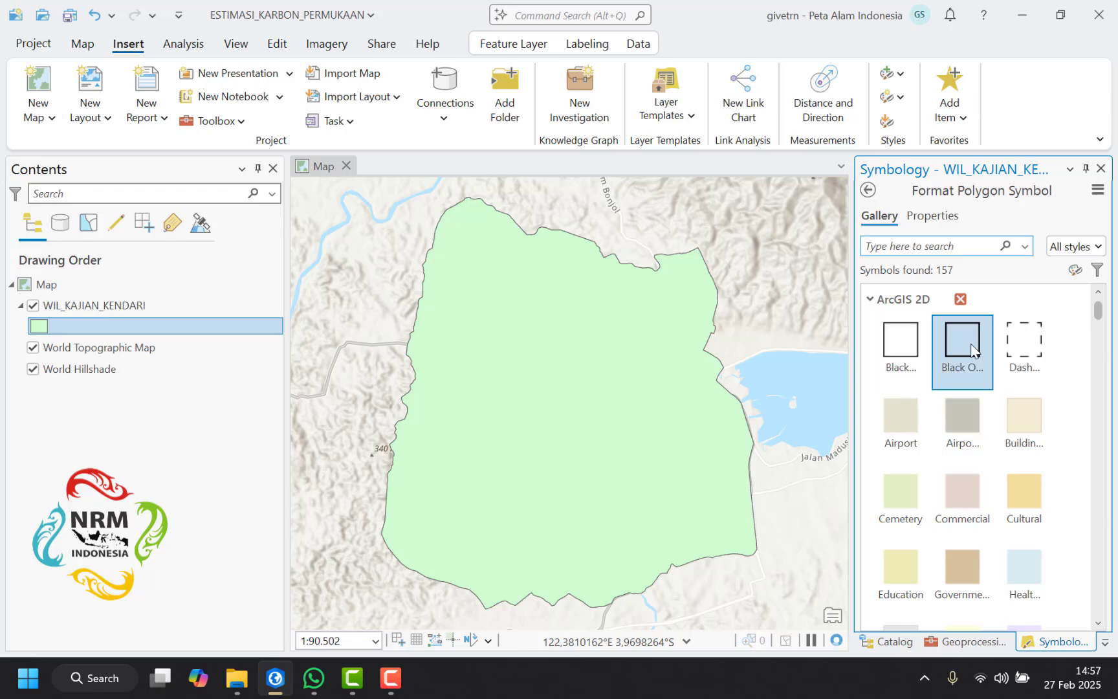
pyautogui.click(972, 350)
# Step: Collapse the AOI folder in the Catalog and expand CITRA SATELIT, KENDARI and its extracted S2B_MSIL2A image folder
pyautogui.click(903, 639)
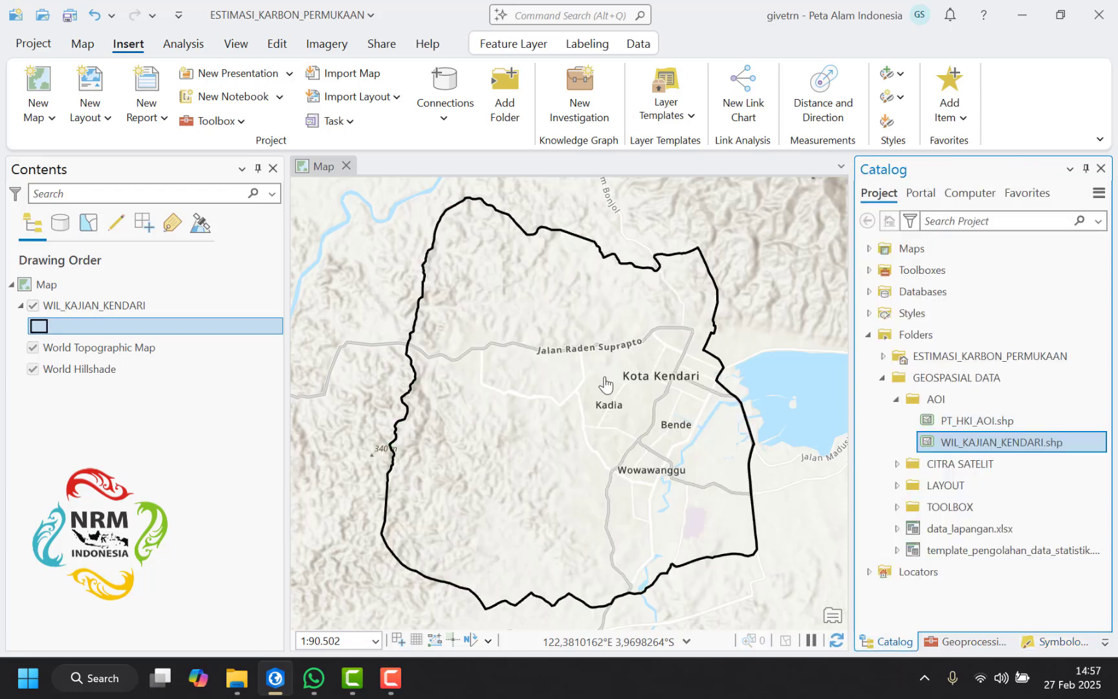
pyautogui.click(897, 399)
pyautogui.click(898, 422)
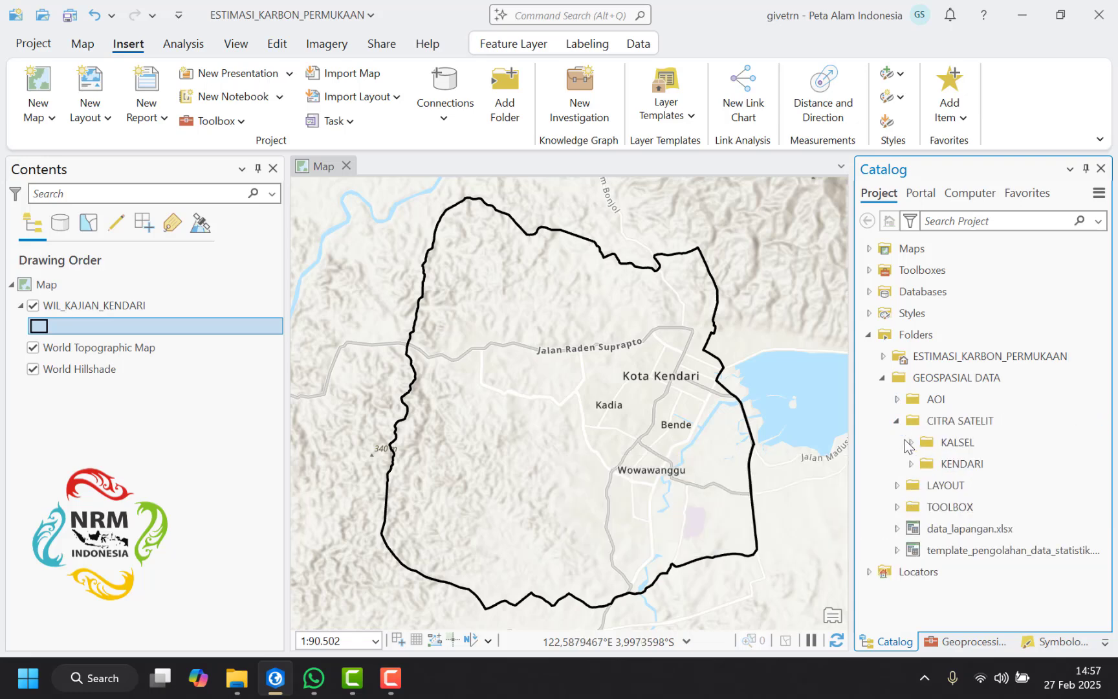
pyautogui.click(910, 465)
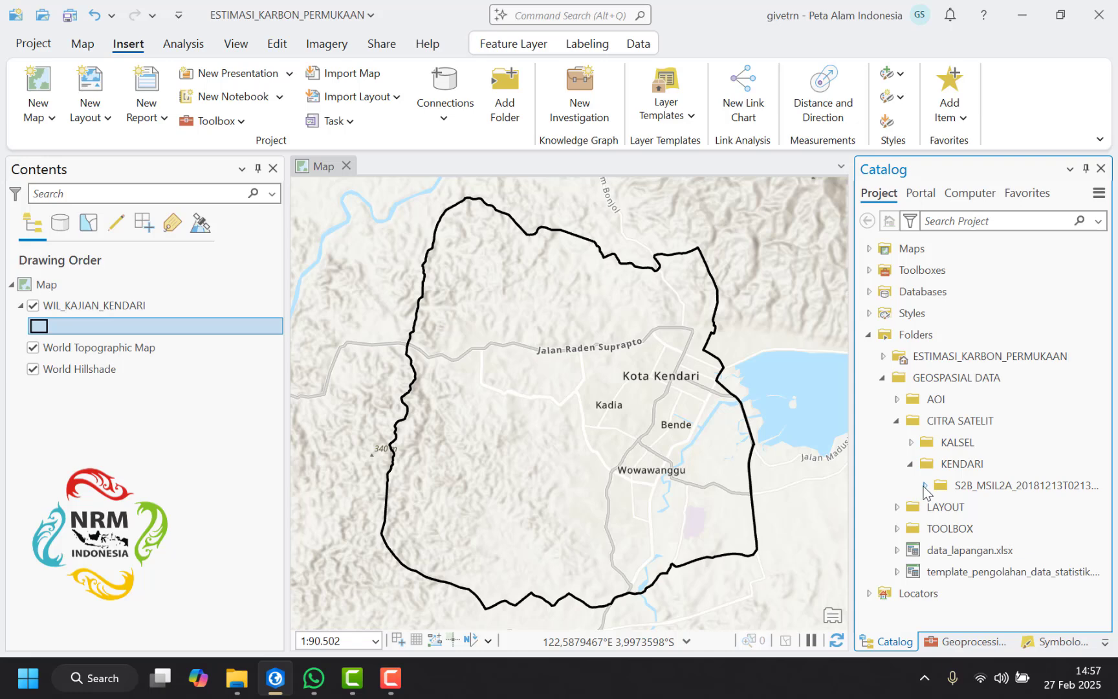
pyautogui.click(922, 486)
pyautogui.scroll(-2, 922, 487)
pyautogui.scroll(-2, 920, 484)
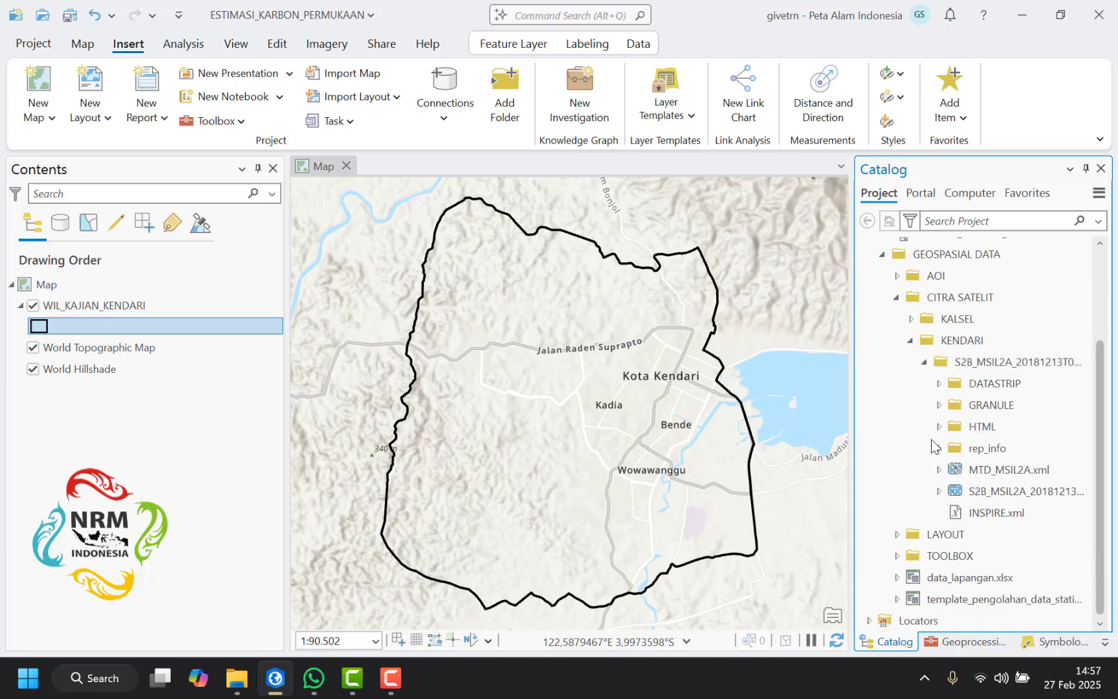
# Step: Expand GRANULE, its L2A_T51MVR subfolder and IMG_DATA to list the image resolution folders
pyautogui.click(939, 405)
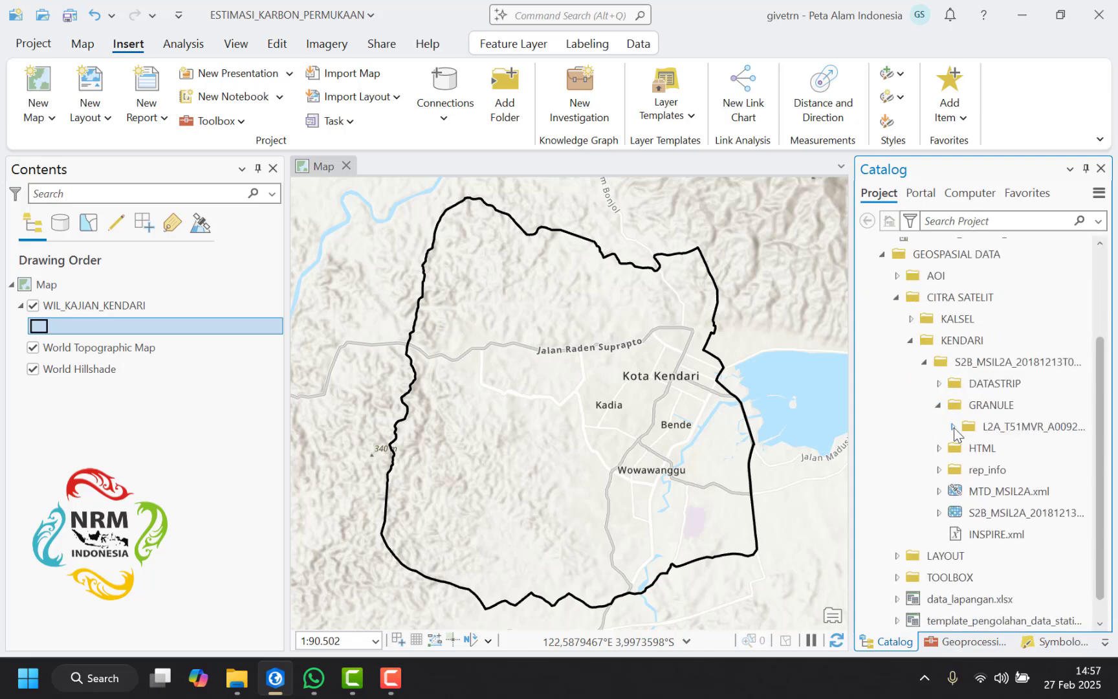
pyautogui.click(951, 427)
pyautogui.click(968, 473)
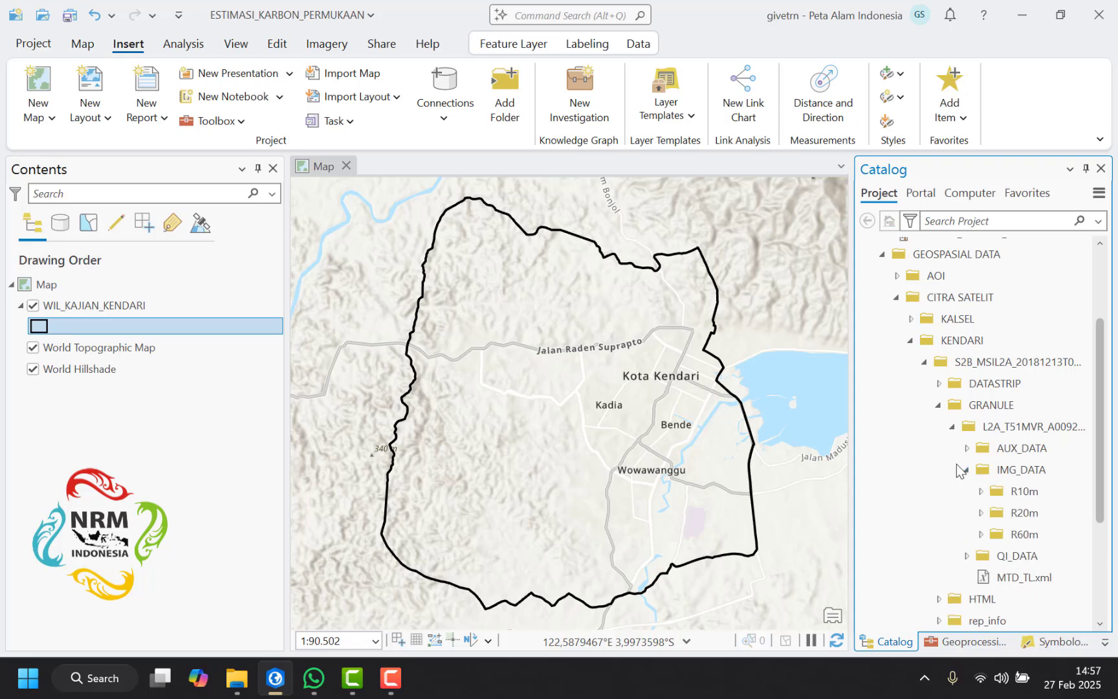
pyautogui.scroll(-2, 964, 463)
pyautogui.scroll(-4, 931, 449)
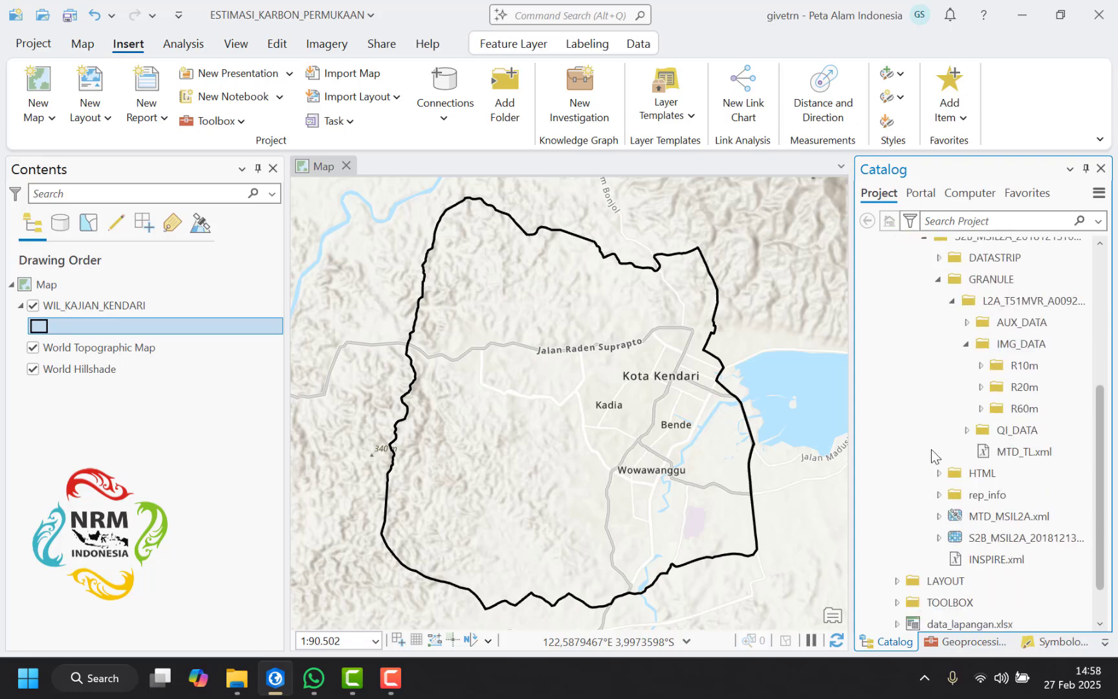
pyautogui.scroll(-2, 931, 449)
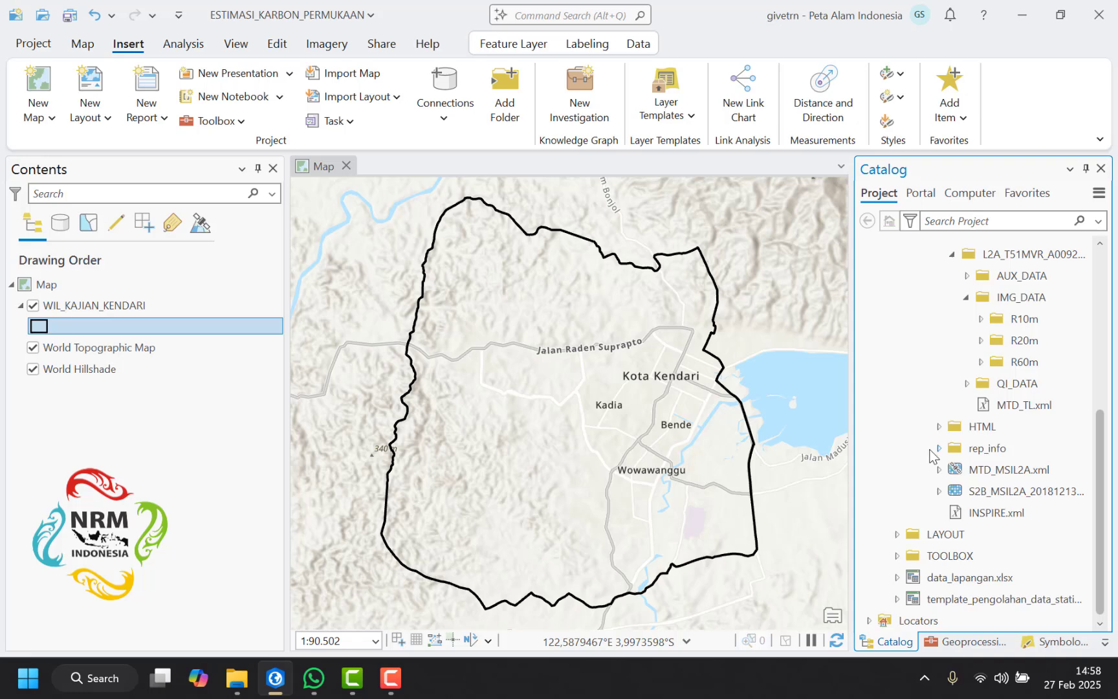
# Step: List the contents of the LAYOUT and TOOLBOX folders, including the model inside Toolbox.atbx
pyautogui.click(897, 535)
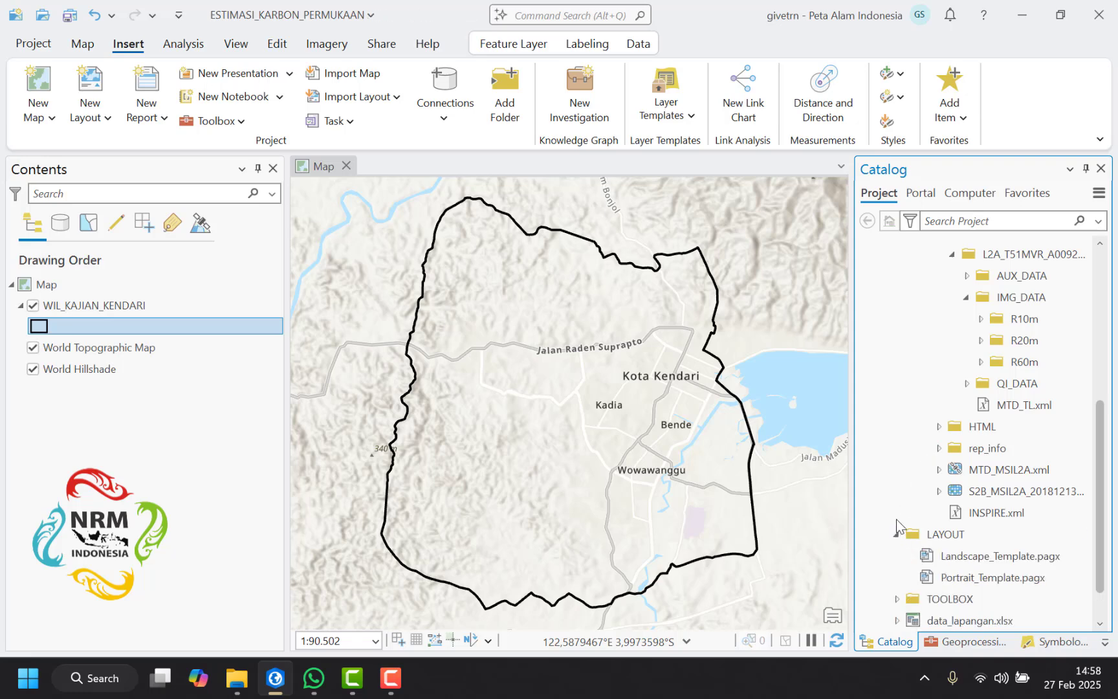
pyautogui.scroll(-2, 889, 471)
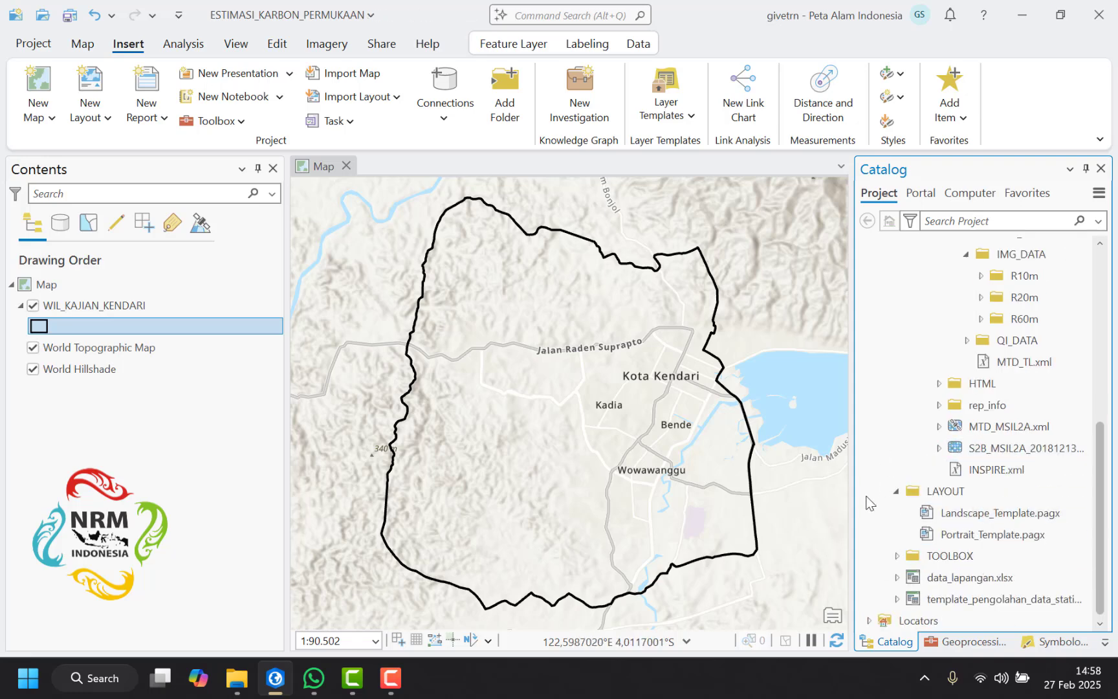
pyautogui.click(896, 555)
pyautogui.scroll(-1, 891, 454)
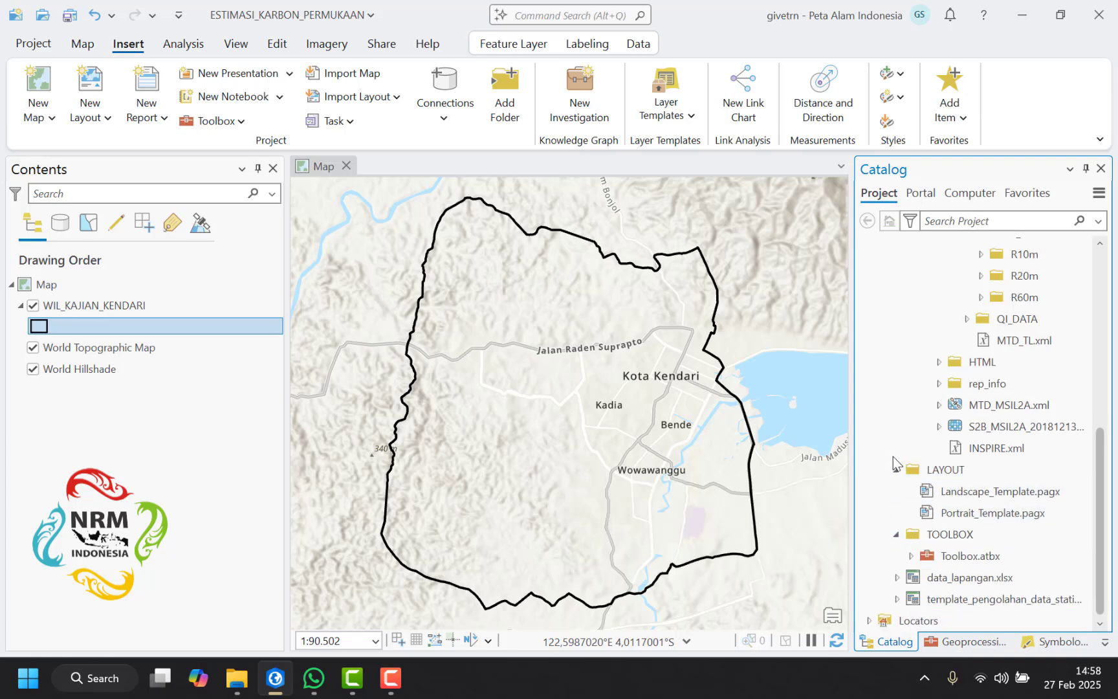
pyautogui.click(912, 557)
pyautogui.scroll(-1, 898, 499)
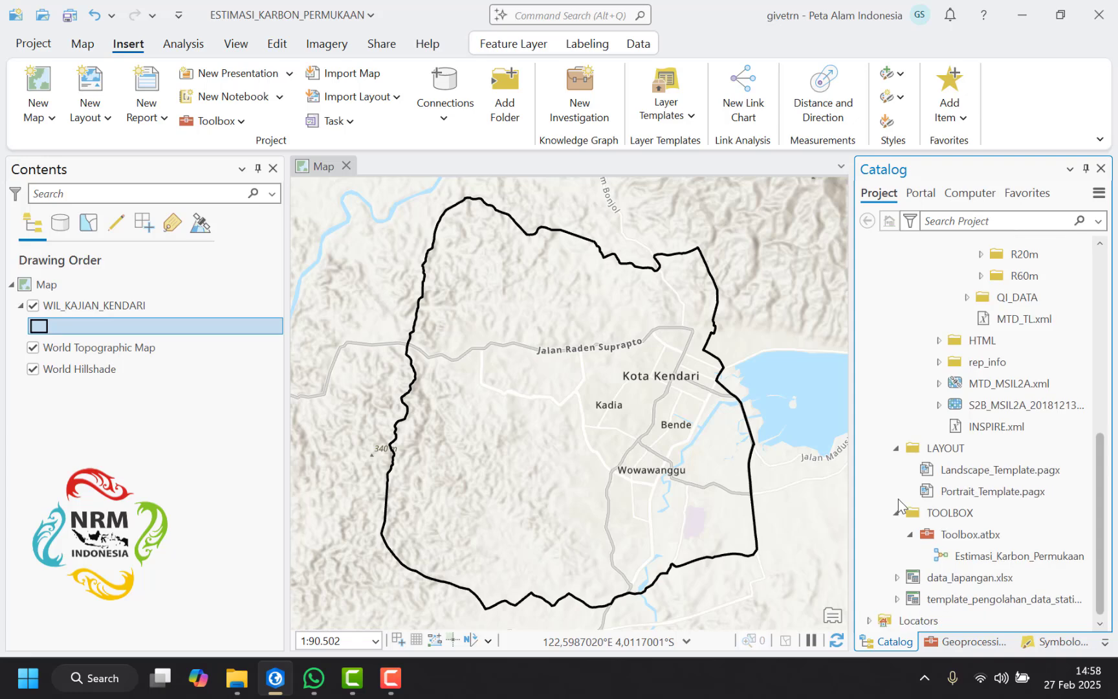
# Step: Open the Estimasi_Karbon_Permukaan model from Toolbox.atbx for editing in ModelBuilder
pyautogui.click(981, 563)
pyautogui.rightClick(1000, 556)
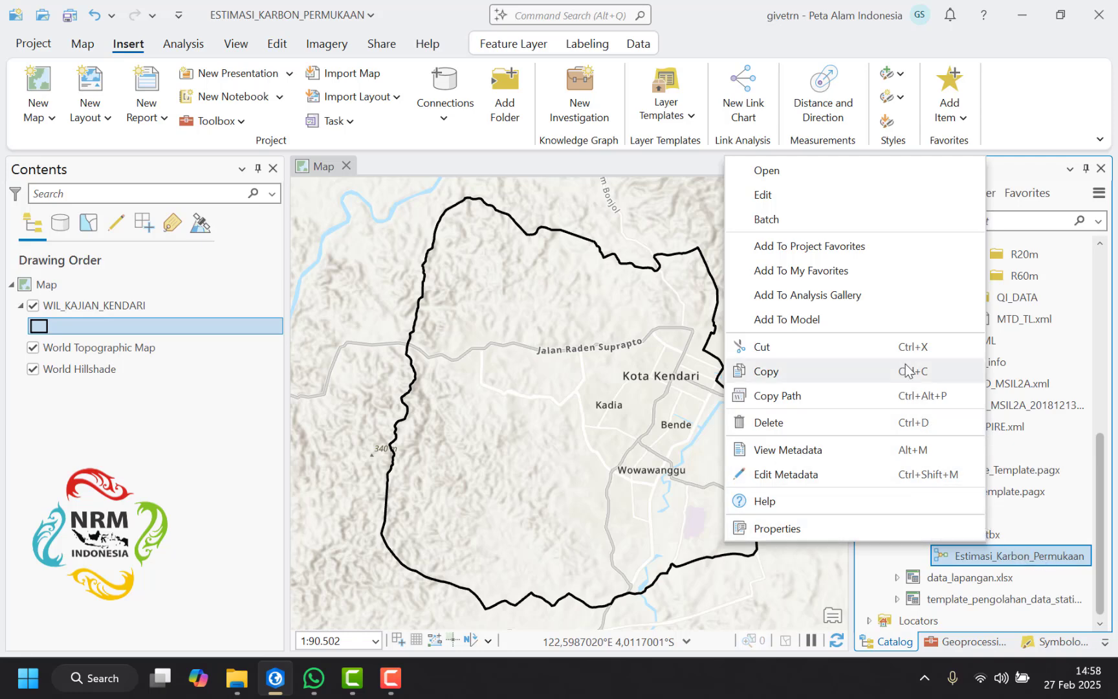
pyautogui.click(818, 187)
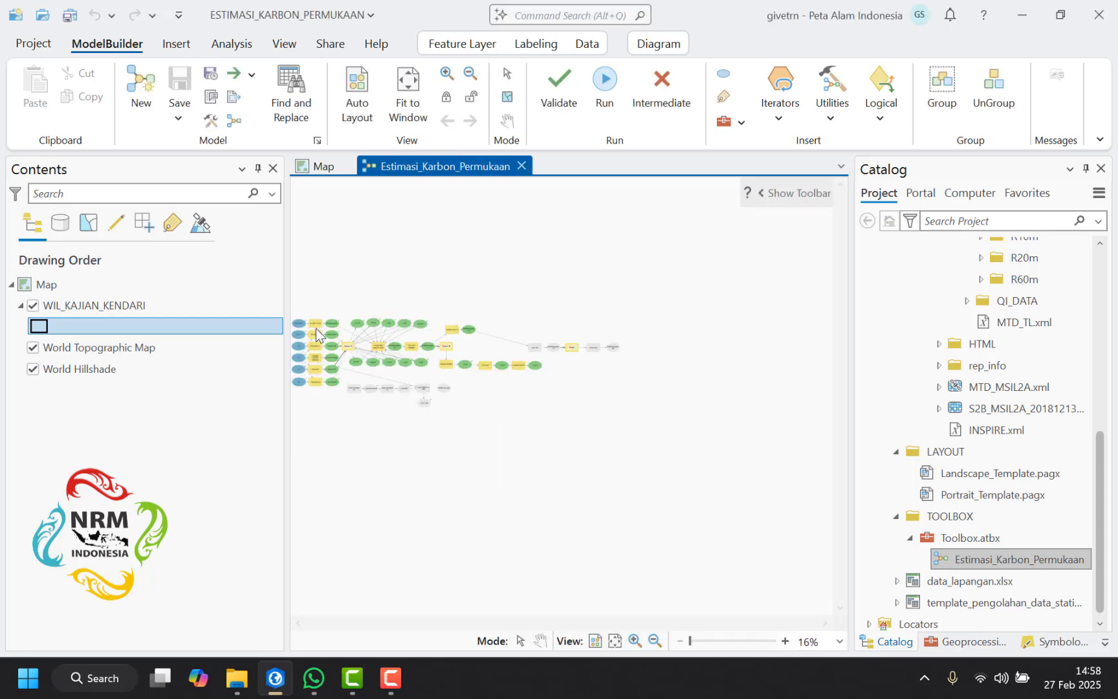
# Step: Examine the model diagram, focusing on the DATA TABEL, GREEN, NIR, AOI, RED and BLUE inputs and their outputs
pyautogui.scroll(5, 316, 333)
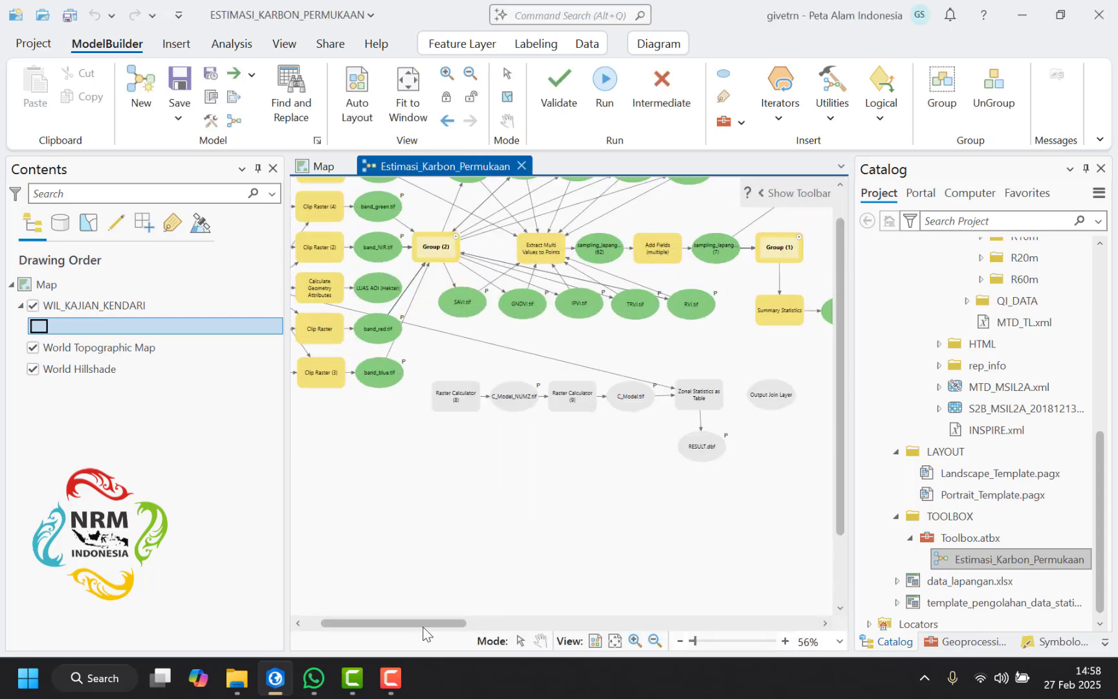
pyautogui.moveTo(424, 628); pyautogui.dragTo(392, 628)
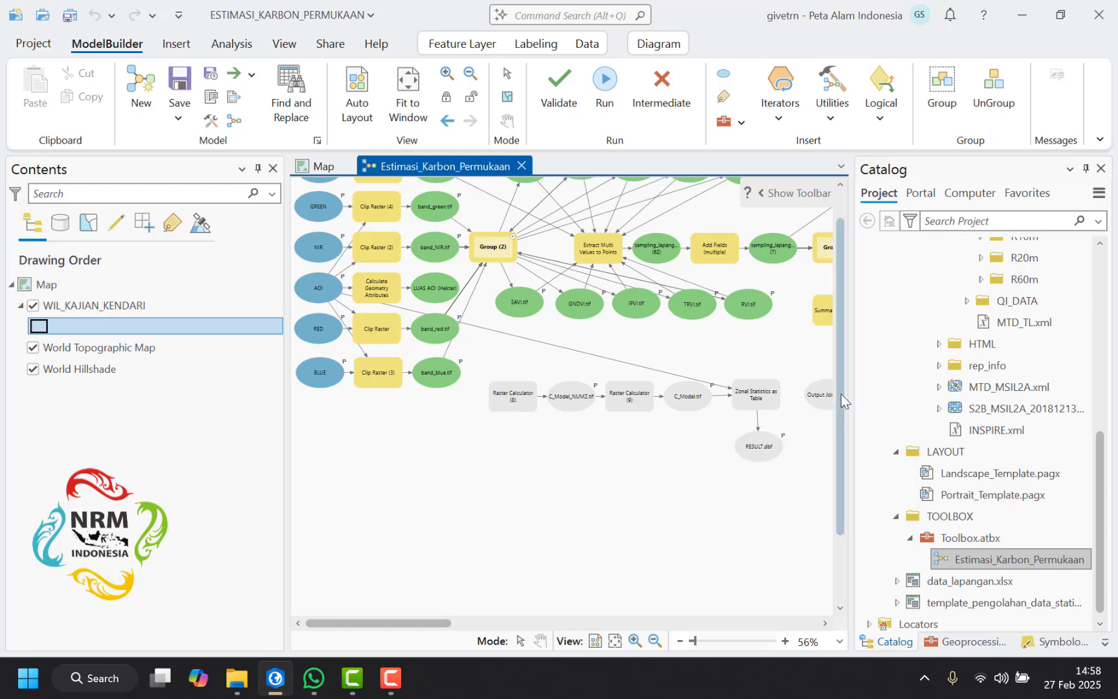
pyautogui.moveTo(841, 398); pyautogui.dragTo(845, 299)
pyautogui.scroll(-4, 396, 398)
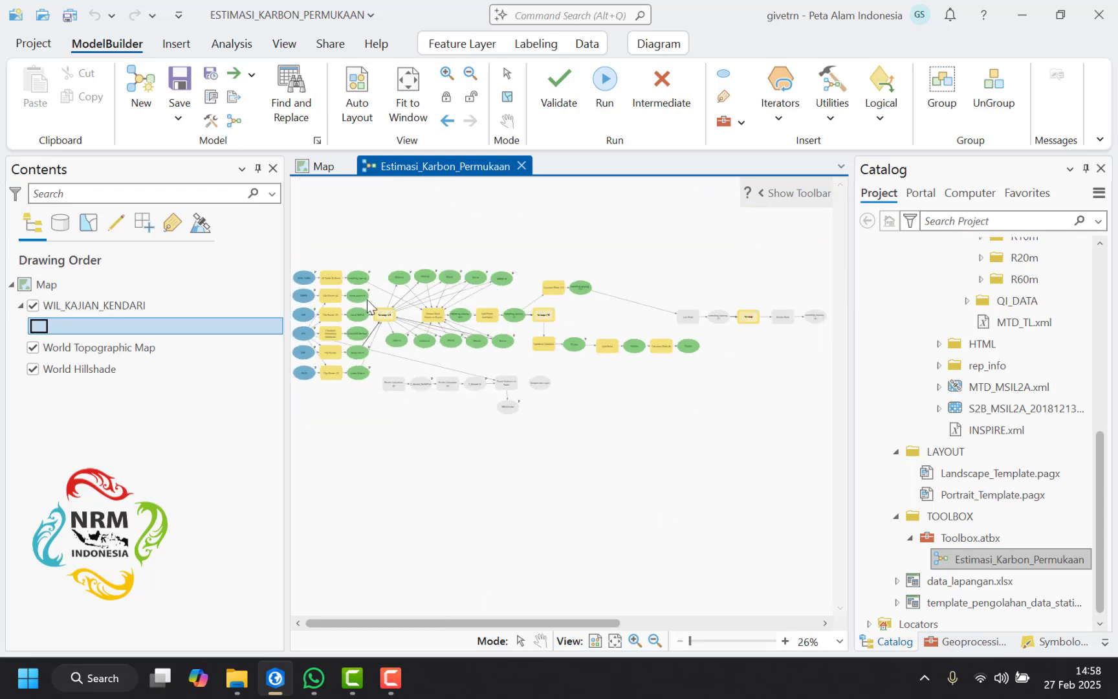
pyautogui.scroll(4, 315, 258)
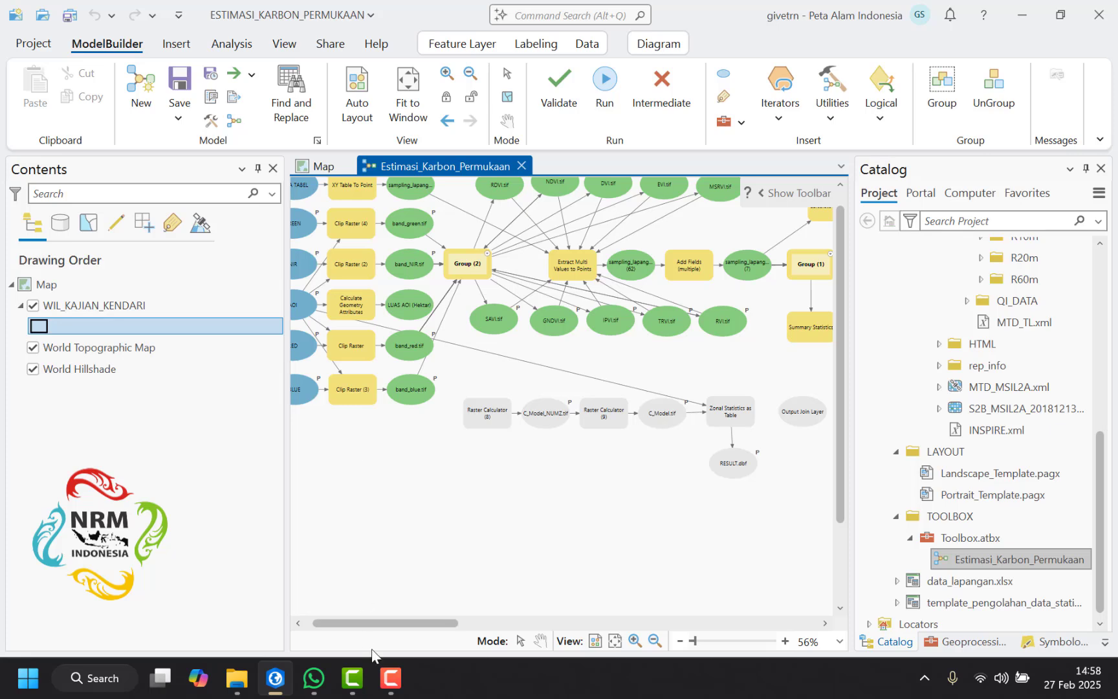
pyautogui.hscroll(-2, 381, 625)
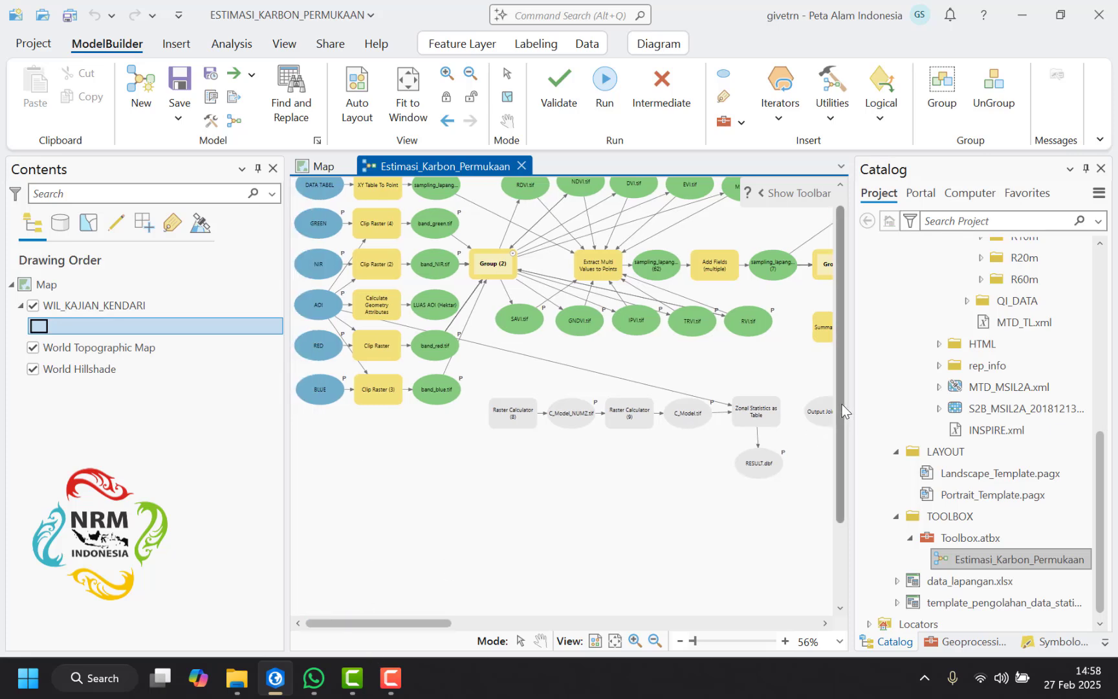
pyautogui.moveTo(845, 404); pyautogui.dragTo(857, 314)
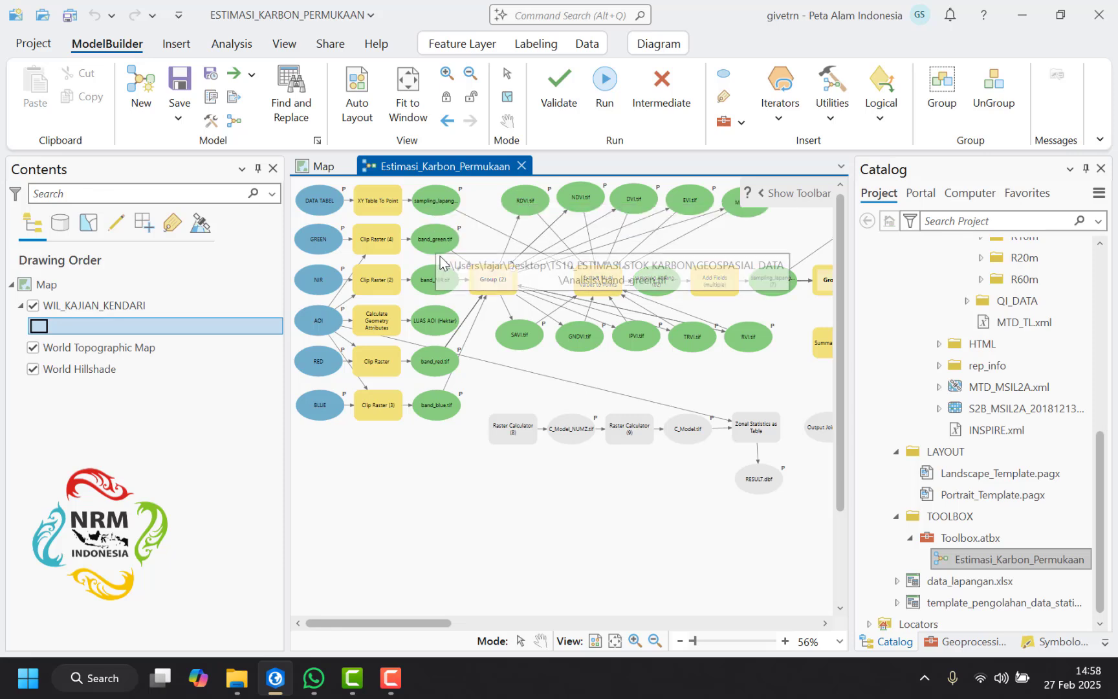
pyautogui.moveTo(431, 623)
pyautogui.mouseDown()
pyautogui.moveTo(495, 643)
pyautogui.moveTo(622, 650)
pyautogui.moveTo(422, 638)
pyautogui.mouseUp()
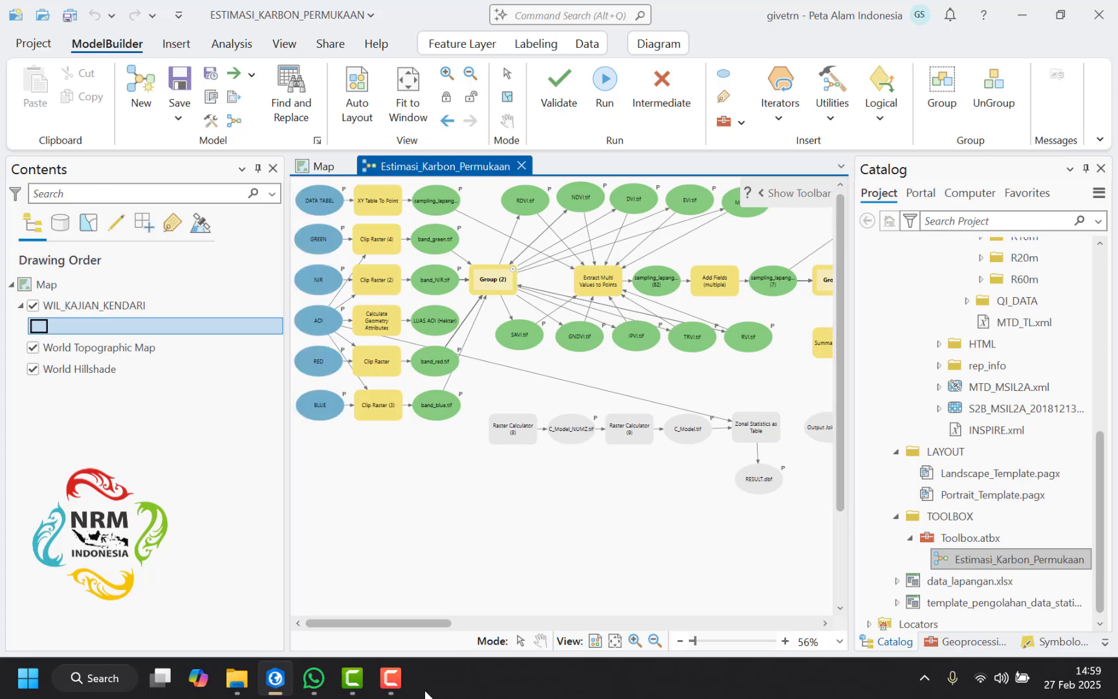
# Step: Inspect the XY Table To Point, Clip Raster (4) and Calculate Geometry Attributes parameters, and check the study-area boundary on the map
pyautogui.scroll(-1, 407, 491)
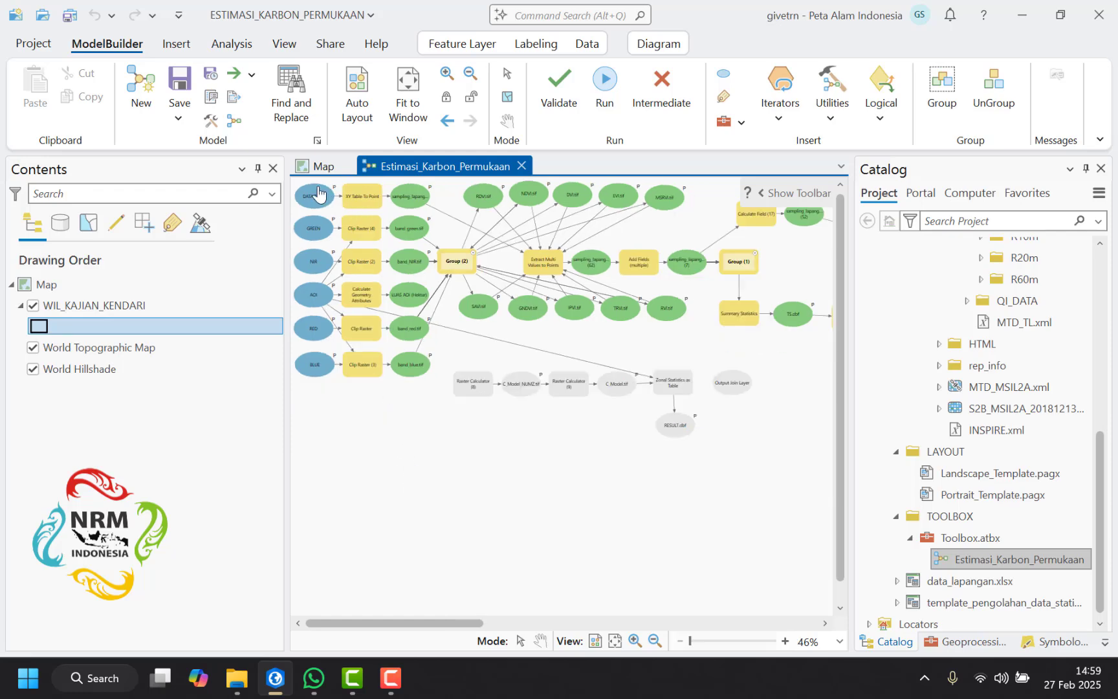
pyautogui.scroll(2, 312, 194)
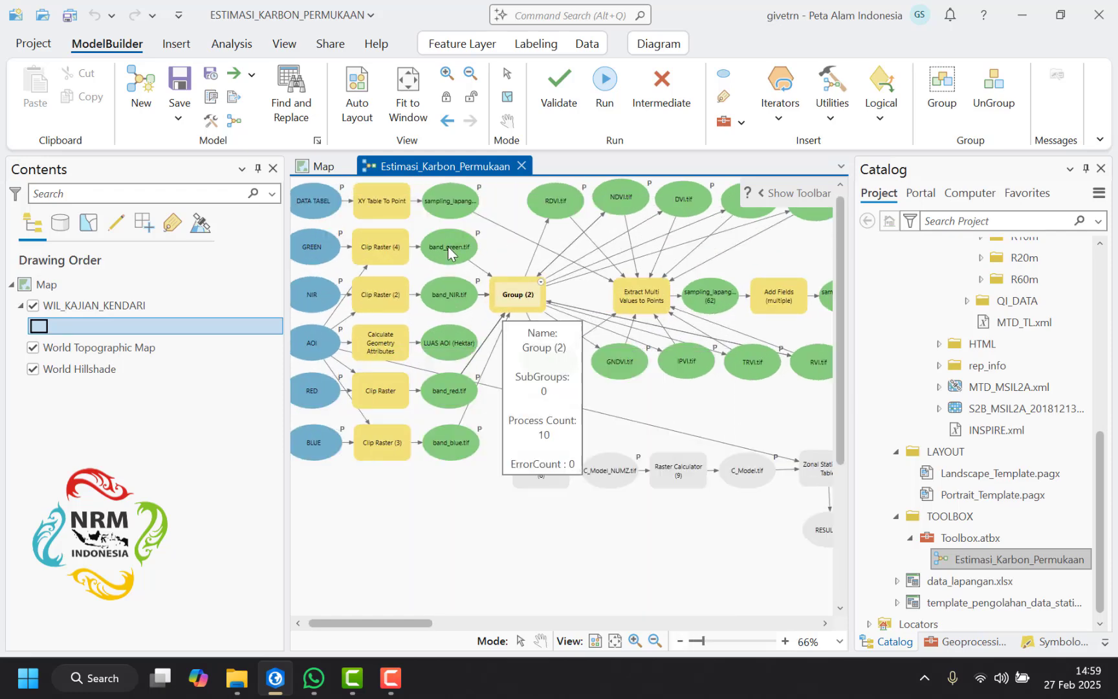
pyautogui.scroll(1, 348, 190)
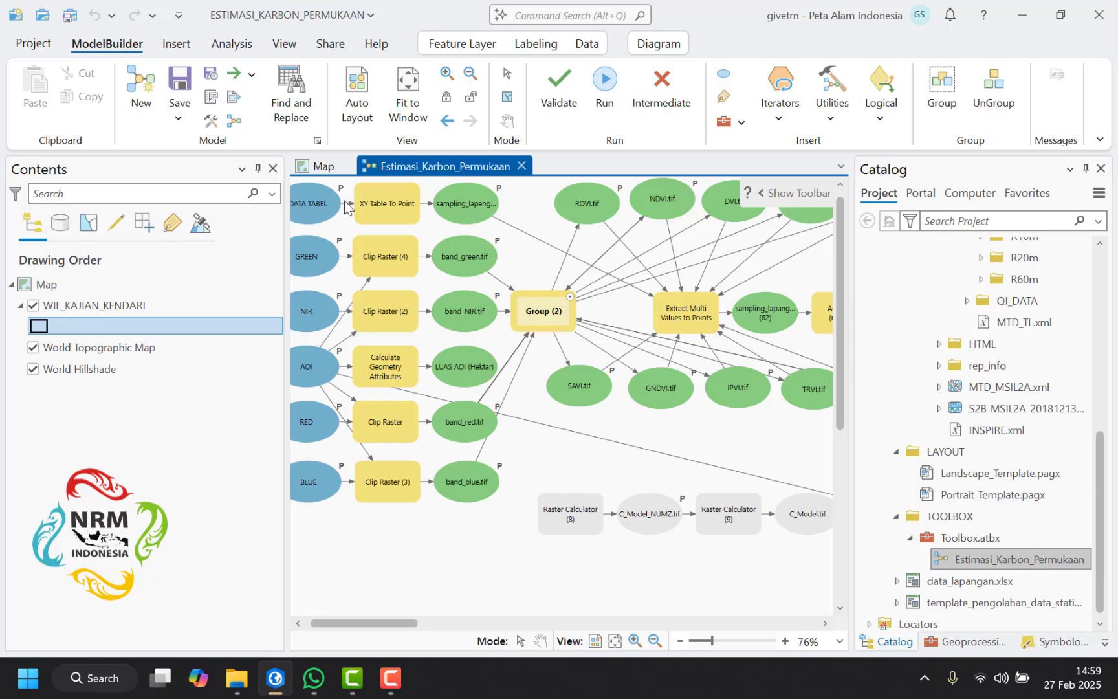
pyautogui.moveTo(389, 213)
pyautogui.moveTo(390, 254)
pyautogui.moveTo(403, 368)
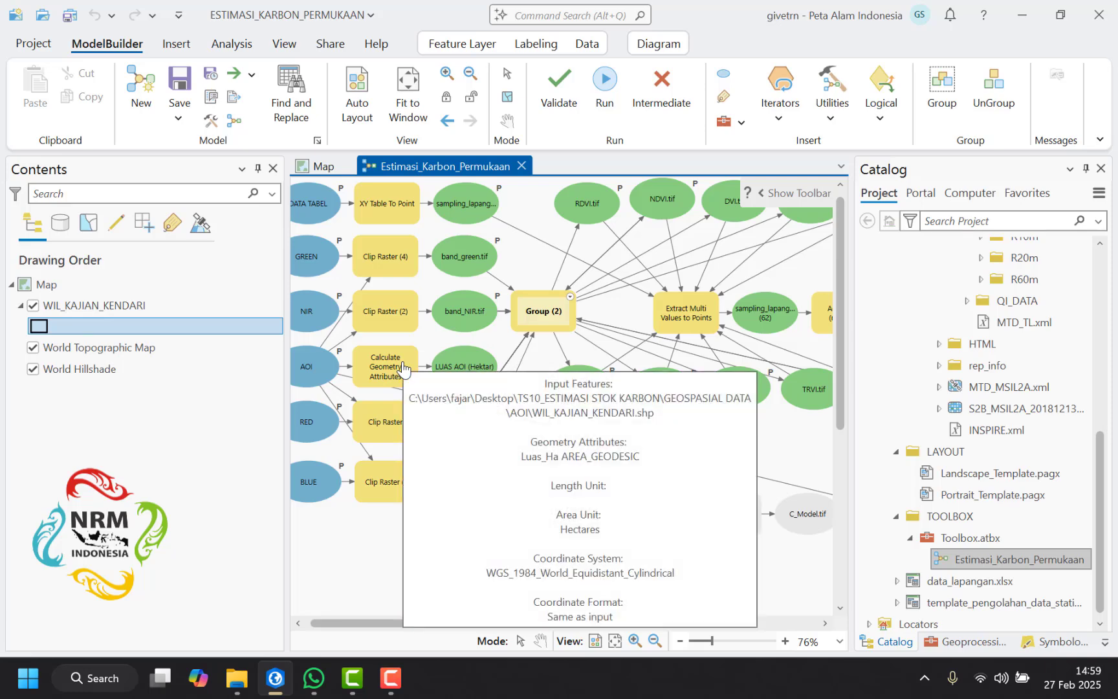
pyautogui.click(318, 165)
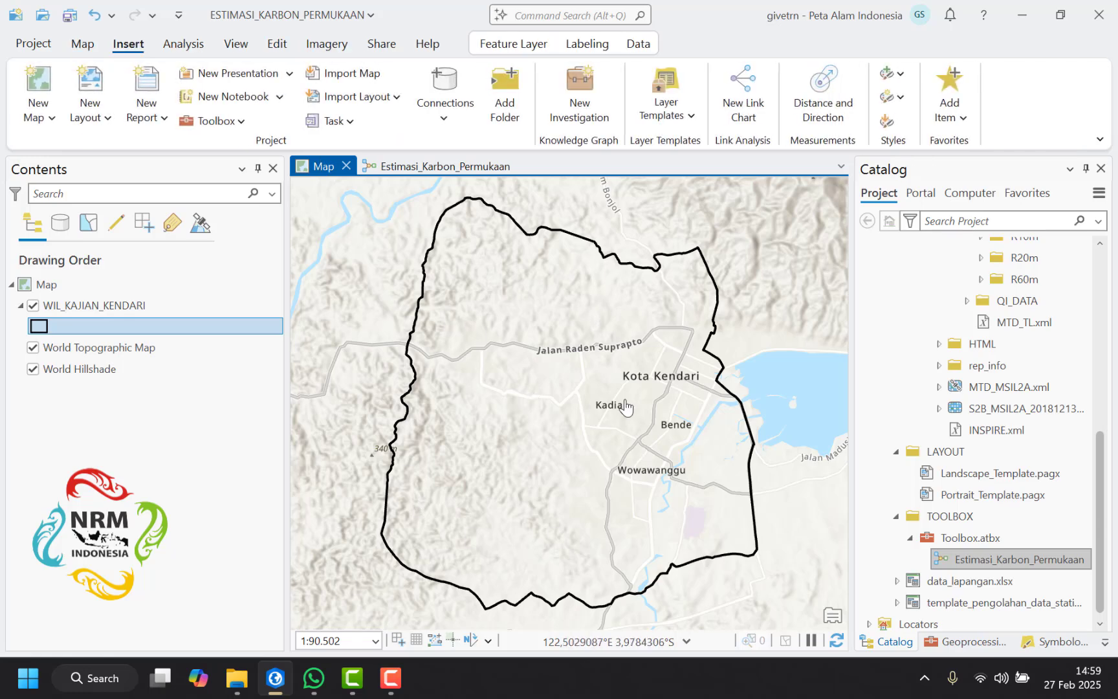
pyautogui.click(429, 167)
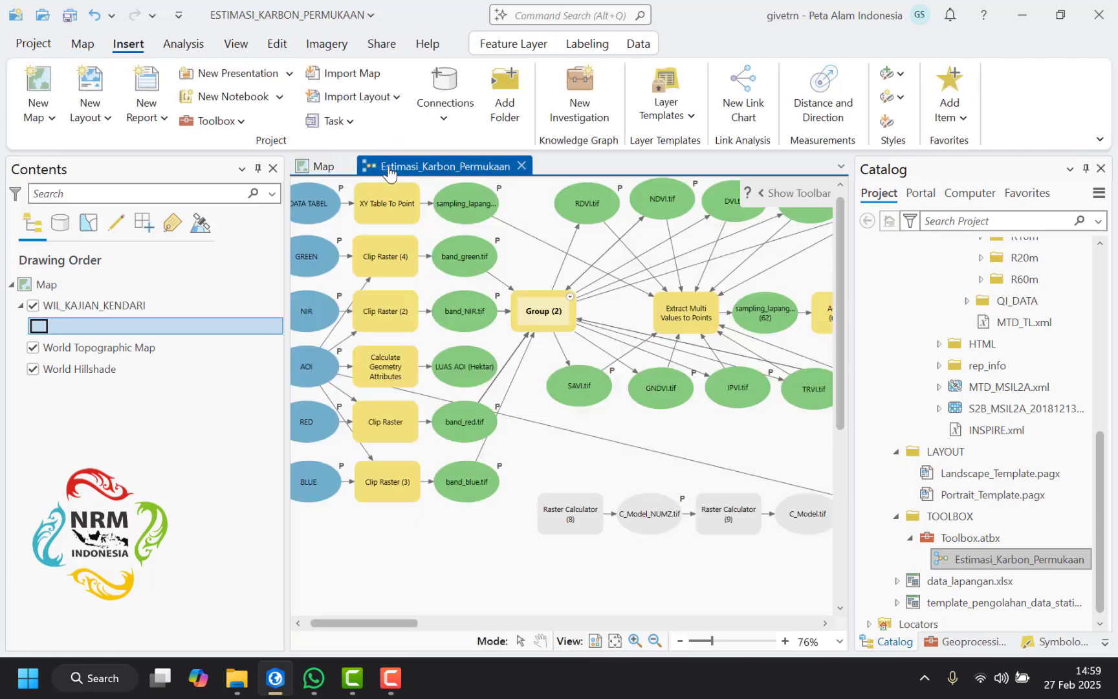
# Step: Expand Group (2) in the model, review the NDVI expression in its first Raster Calculator, and collapse the group again
pyautogui.scroll(-1, 454, 402)
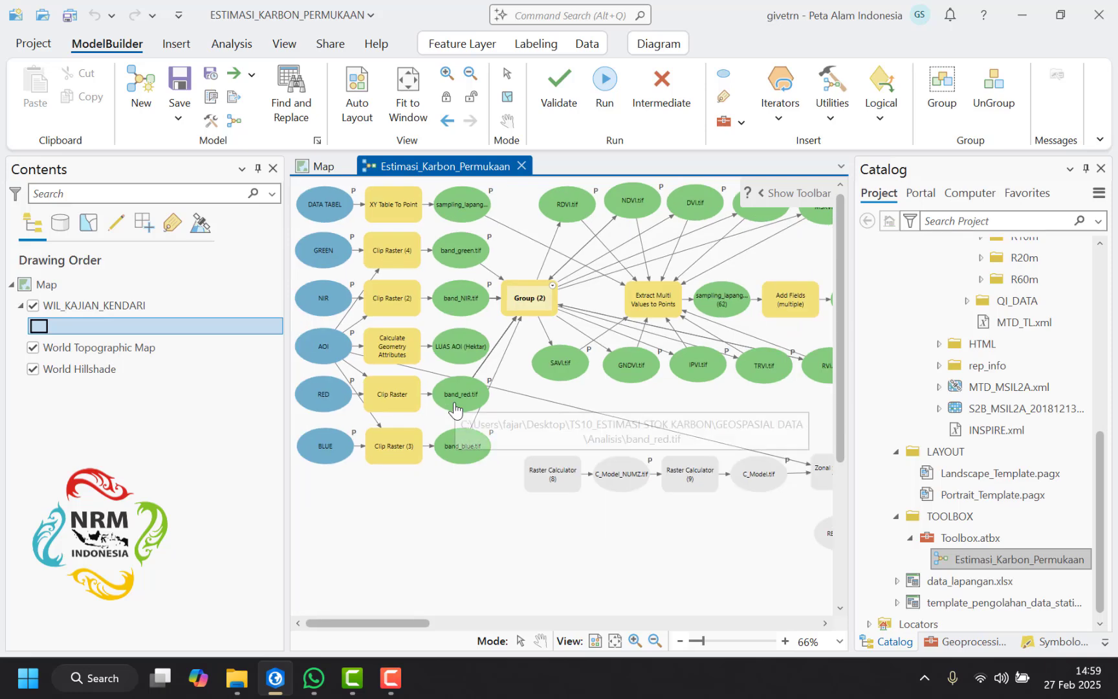
pyautogui.moveTo(558, 291)
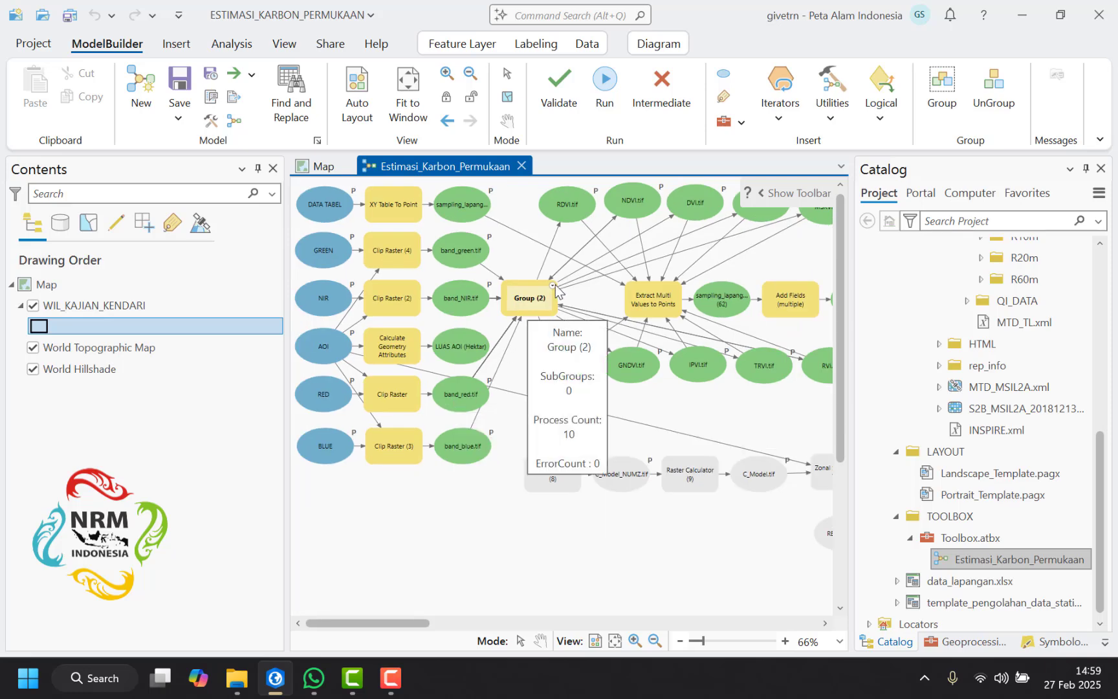
pyautogui.click(553, 286)
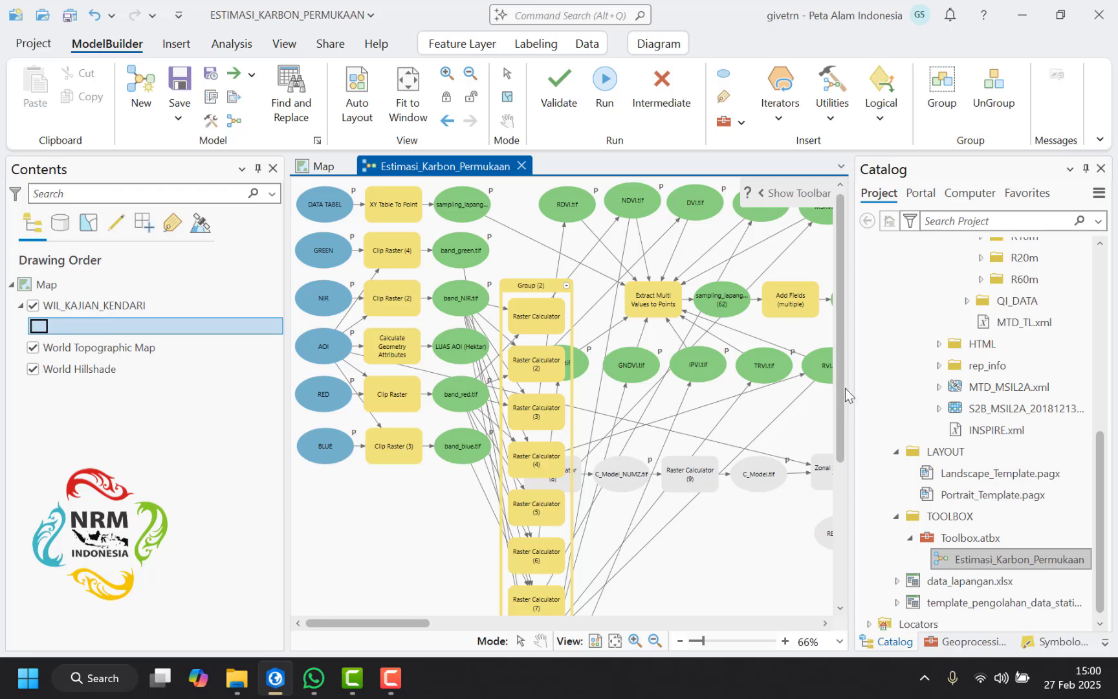
pyautogui.moveTo(844, 388); pyautogui.dragTo(832, 418)
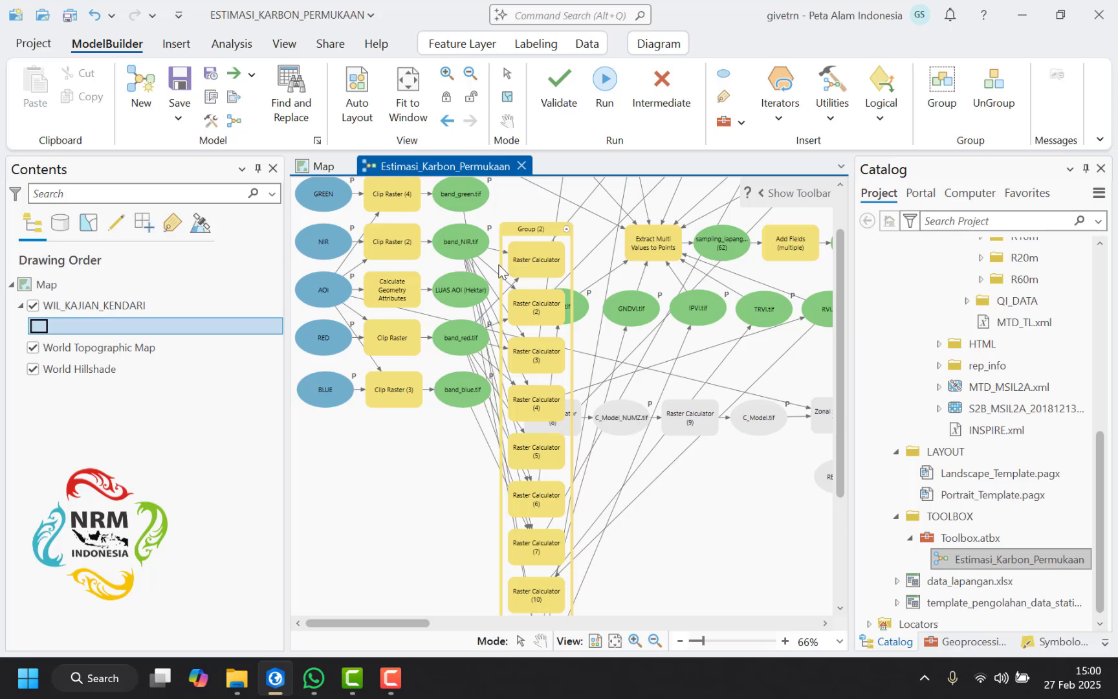
pyautogui.doubleClick(536, 260)
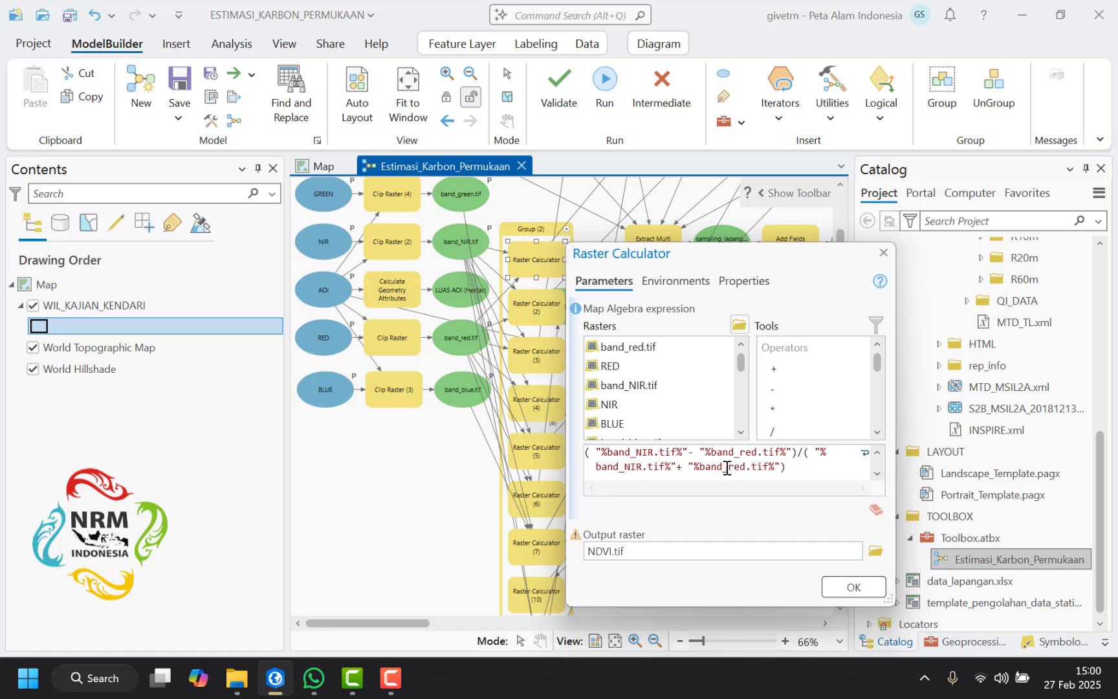
pyautogui.click(883, 253)
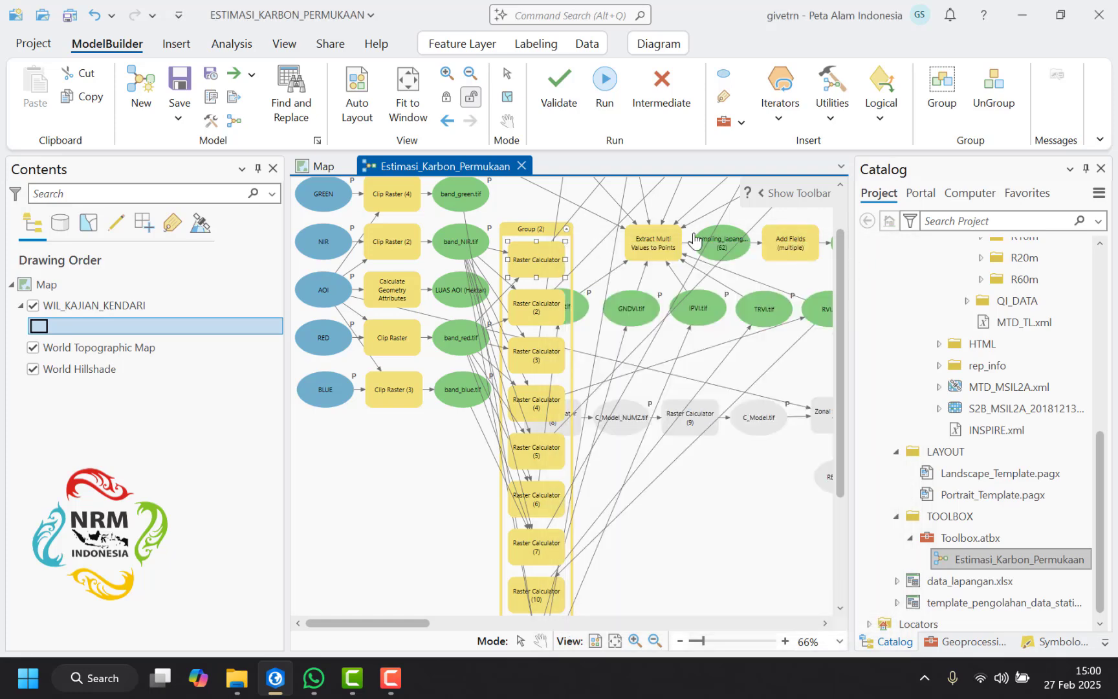
pyautogui.click(567, 230)
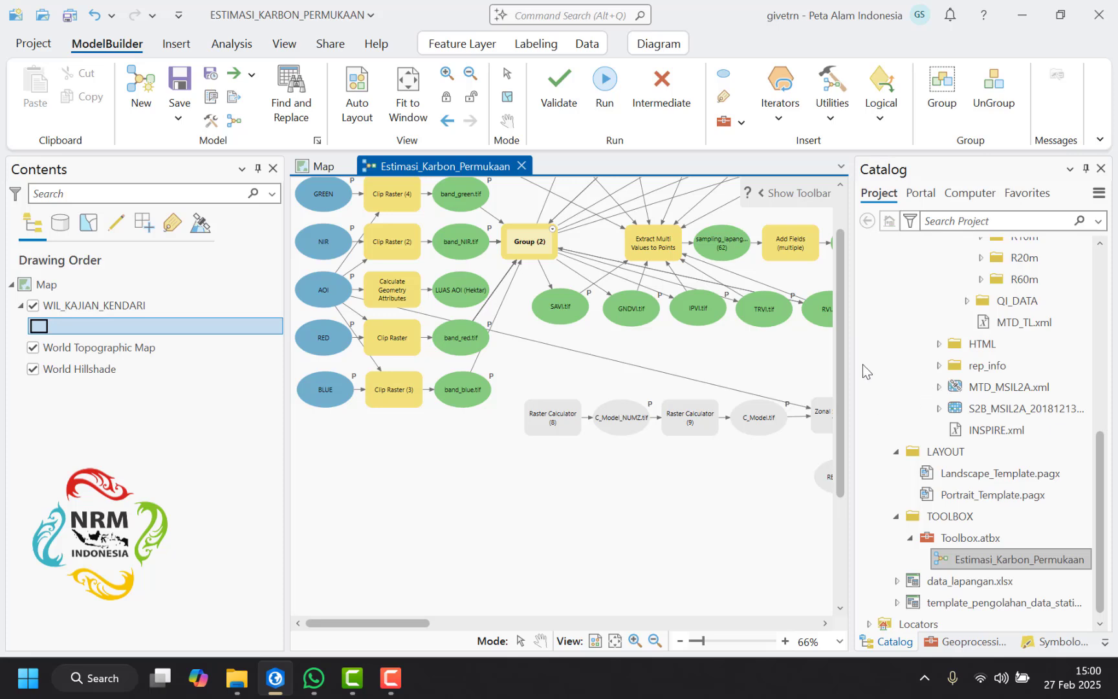
pyautogui.moveTo(841, 375); pyautogui.dragTo(844, 318)
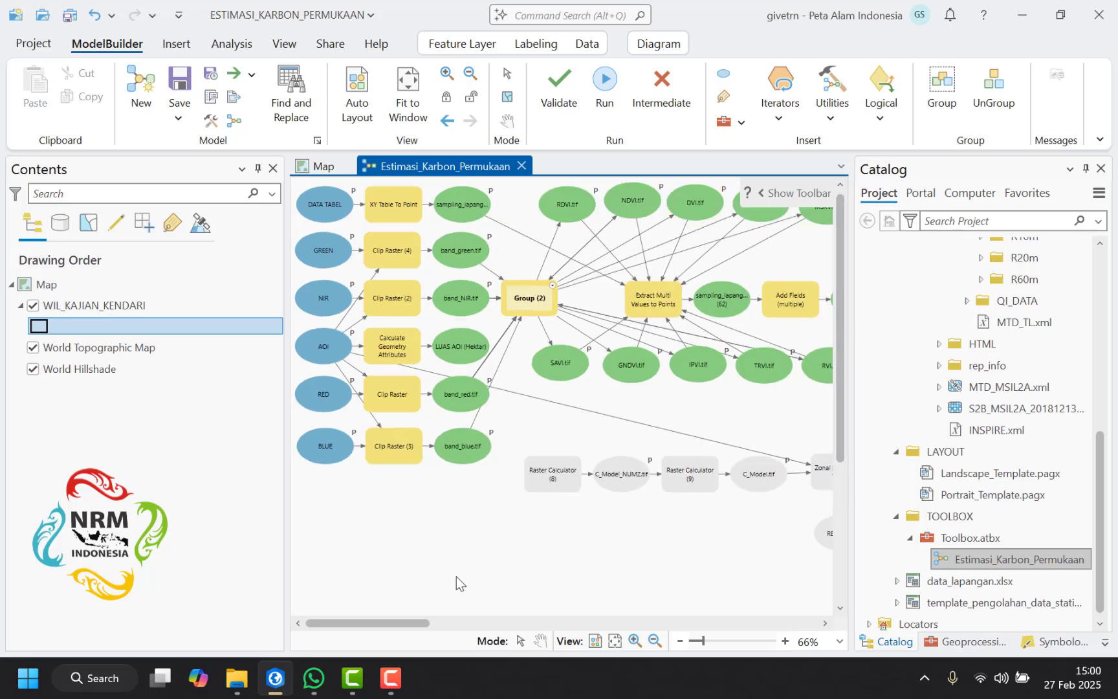
# Step: Examine how the clipped bands feed Group (2), its vegetation index outputs, and the Extract Multi Values to Points inputs
pyautogui.moveTo(401, 625); pyautogui.dragTo(436, 625)
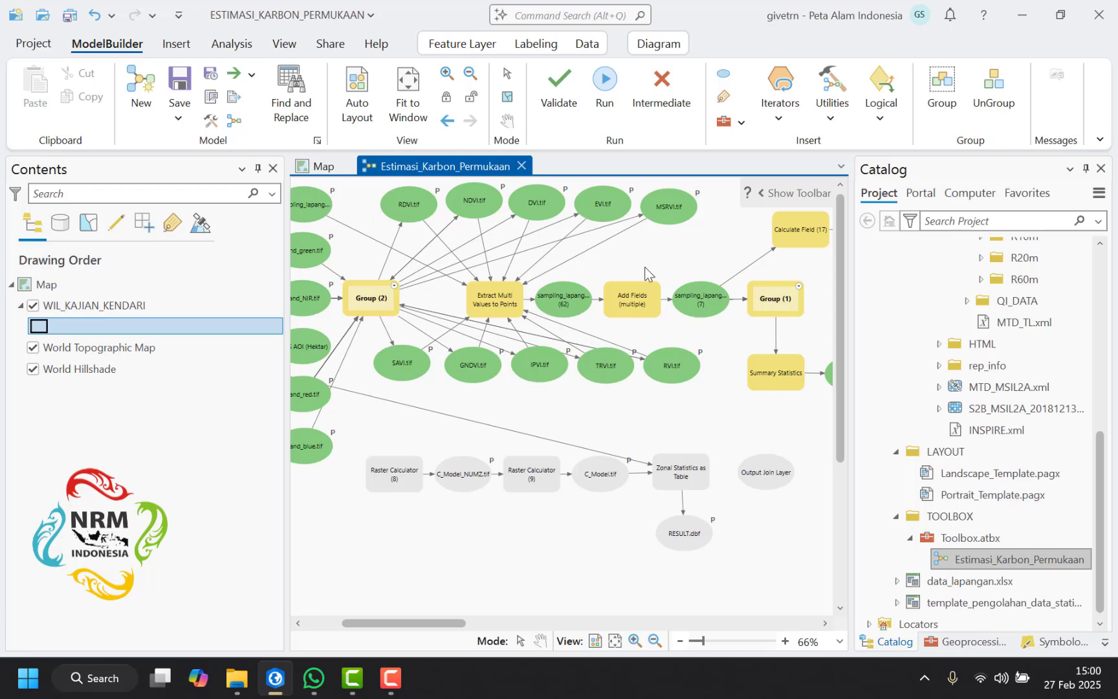
pyautogui.scroll(-2, 738, 434)
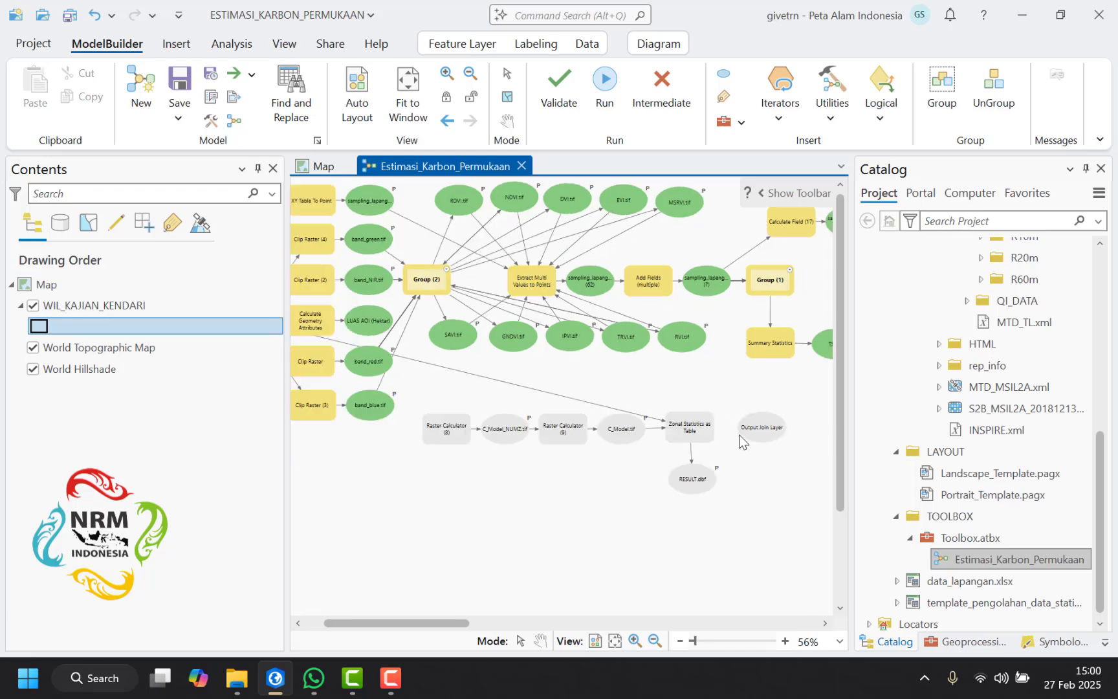
pyautogui.scroll(3, 297, 198)
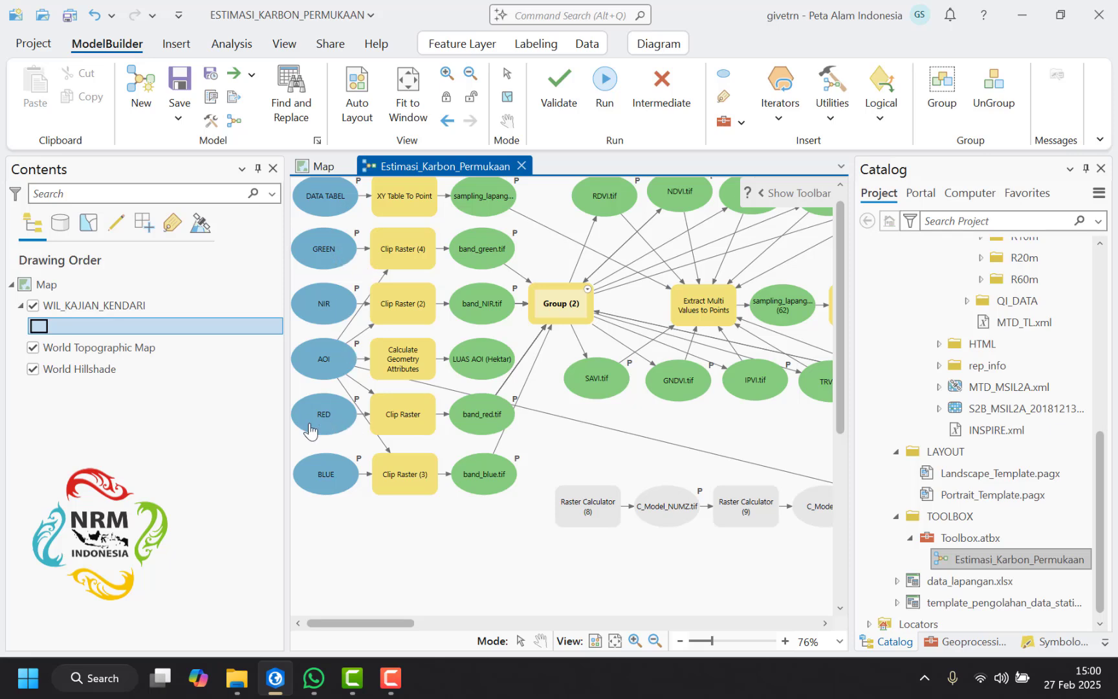
pyautogui.scroll(-2, 388, 440)
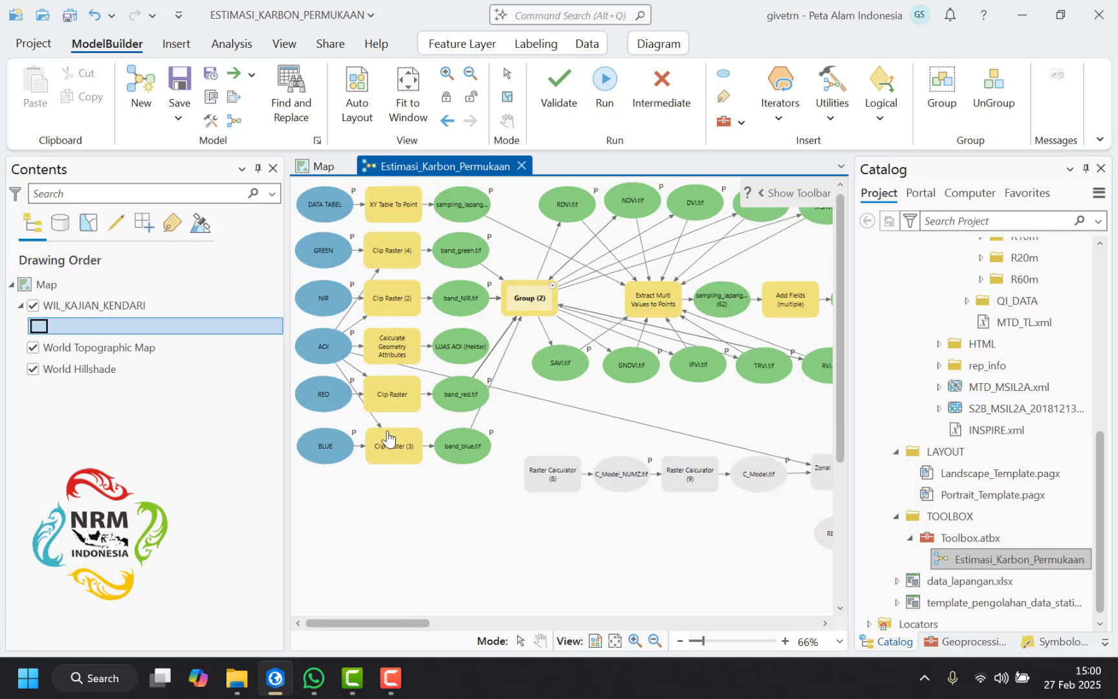
pyautogui.scroll(1, 756, 232)
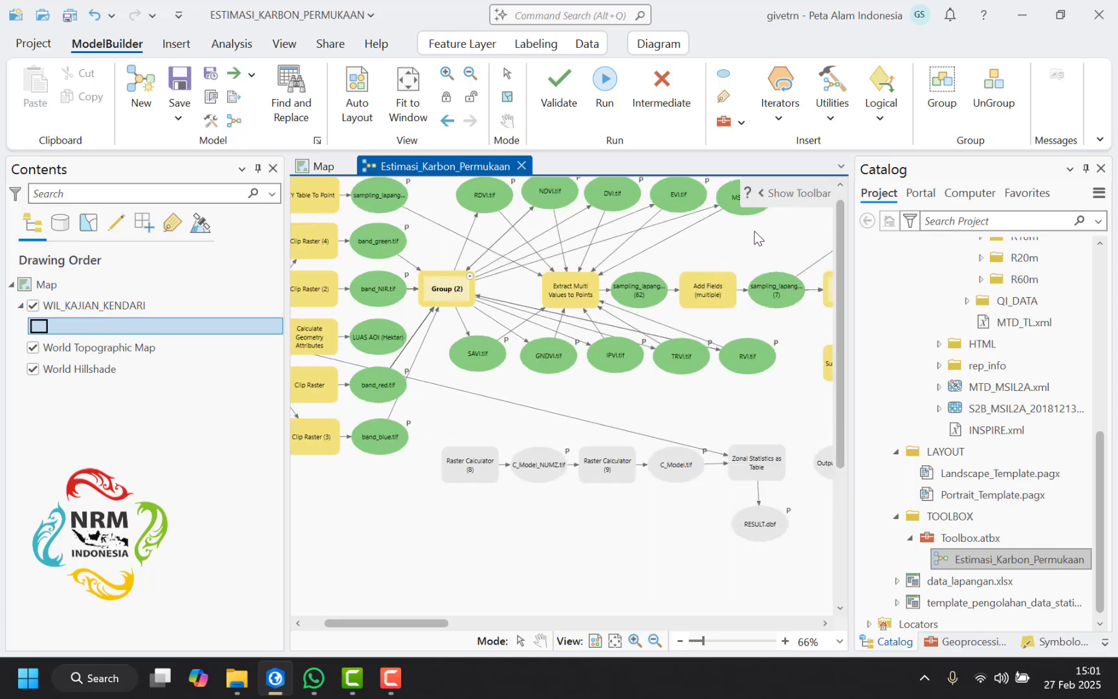
pyautogui.scroll(-2, 731, 326)
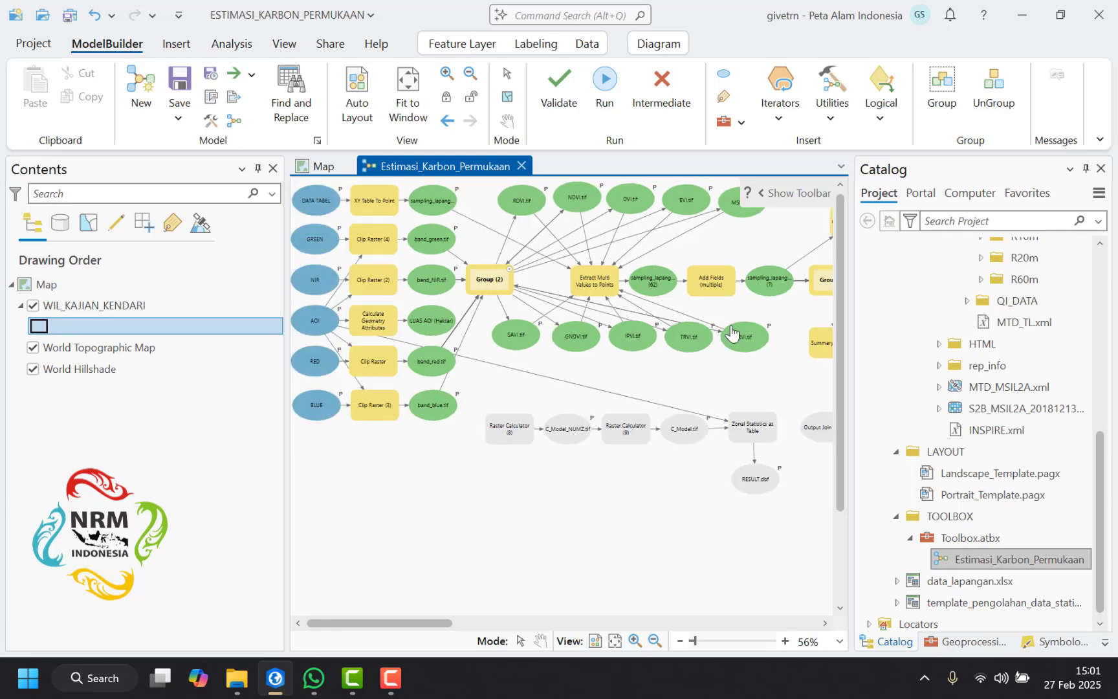
pyautogui.scroll(3, 300, 212)
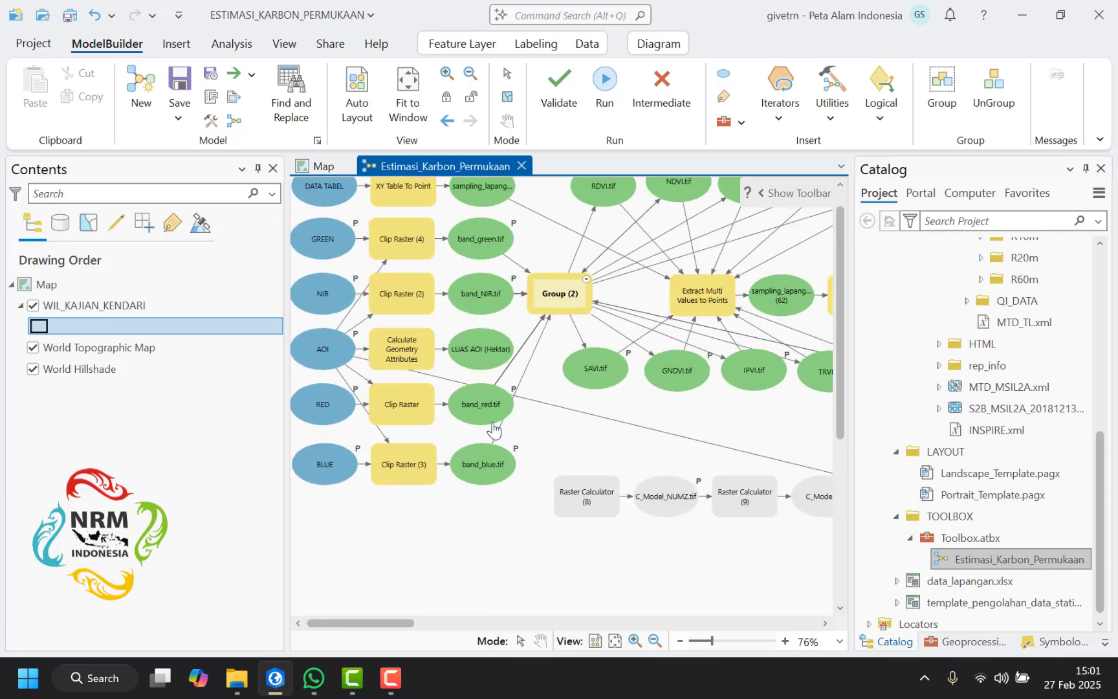
pyautogui.scroll(-2, 493, 428)
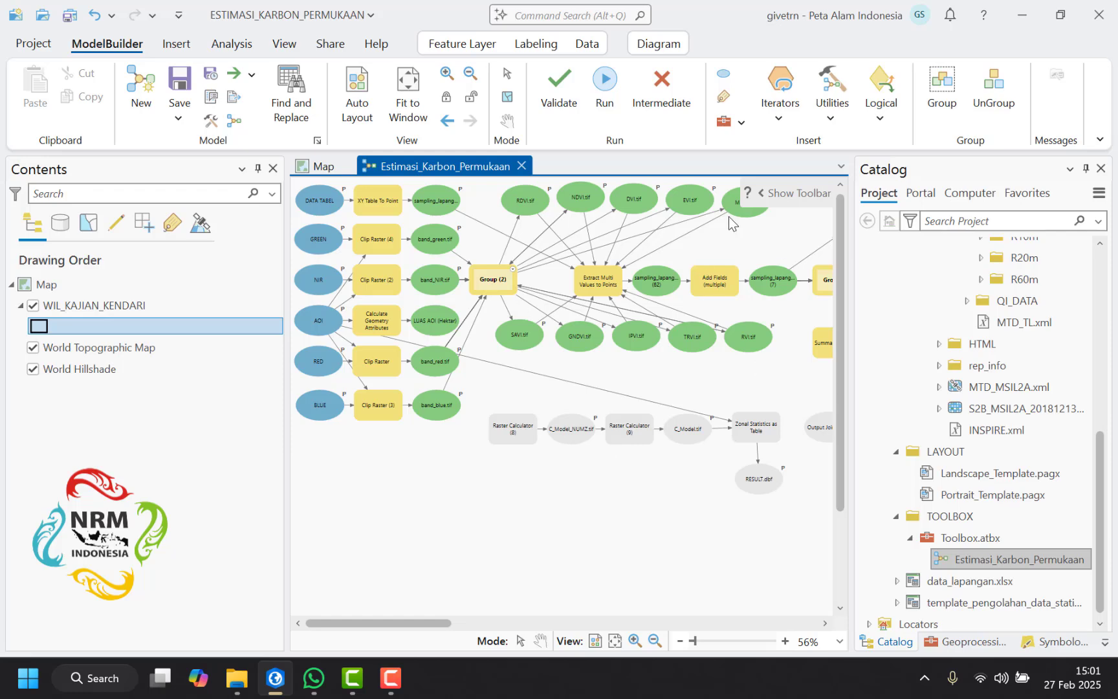
pyautogui.moveTo(381, 623); pyautogui.dragTo(421, 626)
pyautogui.scroll(3, 489, 278)
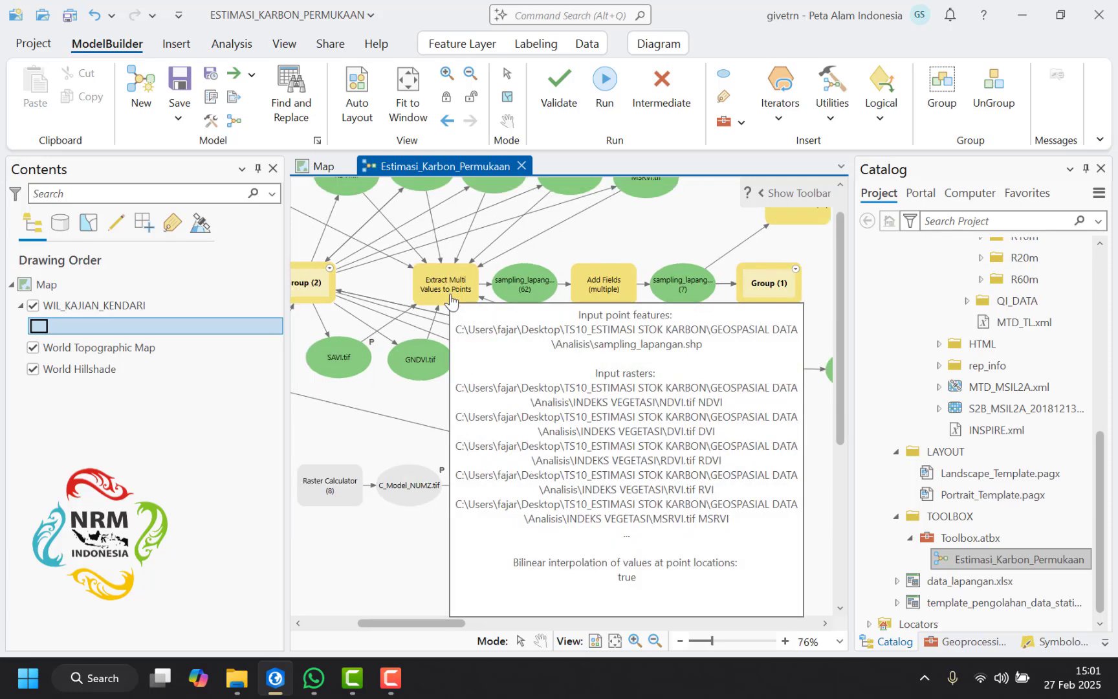
pyautogui.scroll(-2, 450, 298)
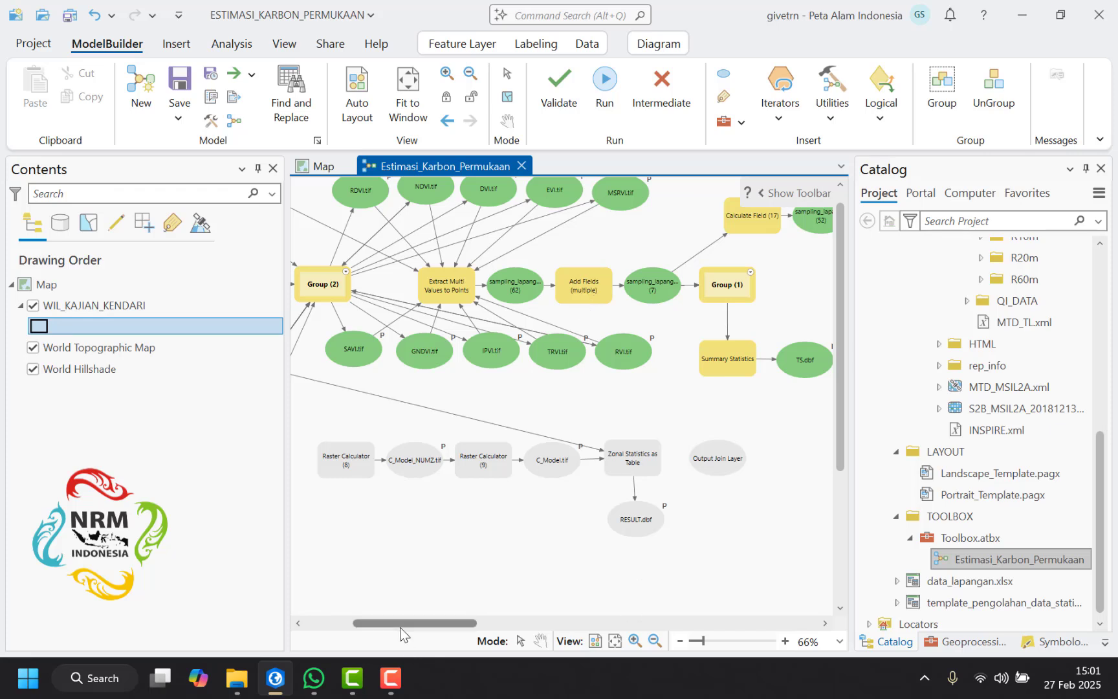
# Step: Examine the downstream model chain from Calculate Field (17), Group (1) and Summary Statistics to Join Field, and review the overall diagram
pyautogui.moveTo(398, 623); pyautogui.dragTo(465, 630)
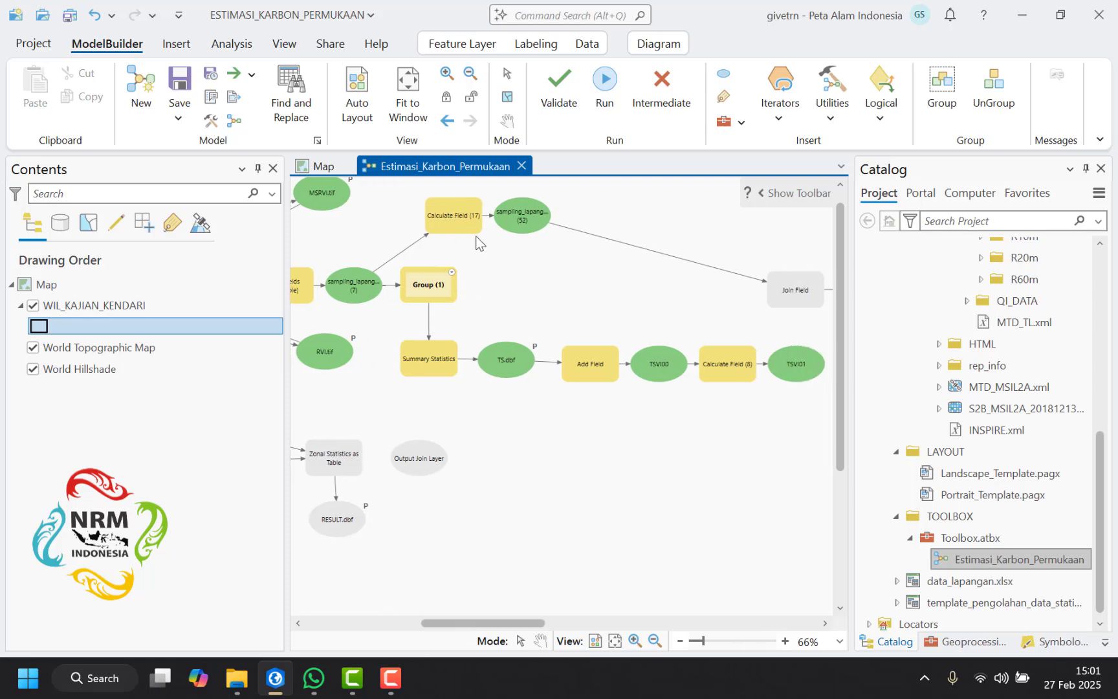
pyautogui.moveTo(476, 222)
pyautogui.scroll(-3, 428, 369)
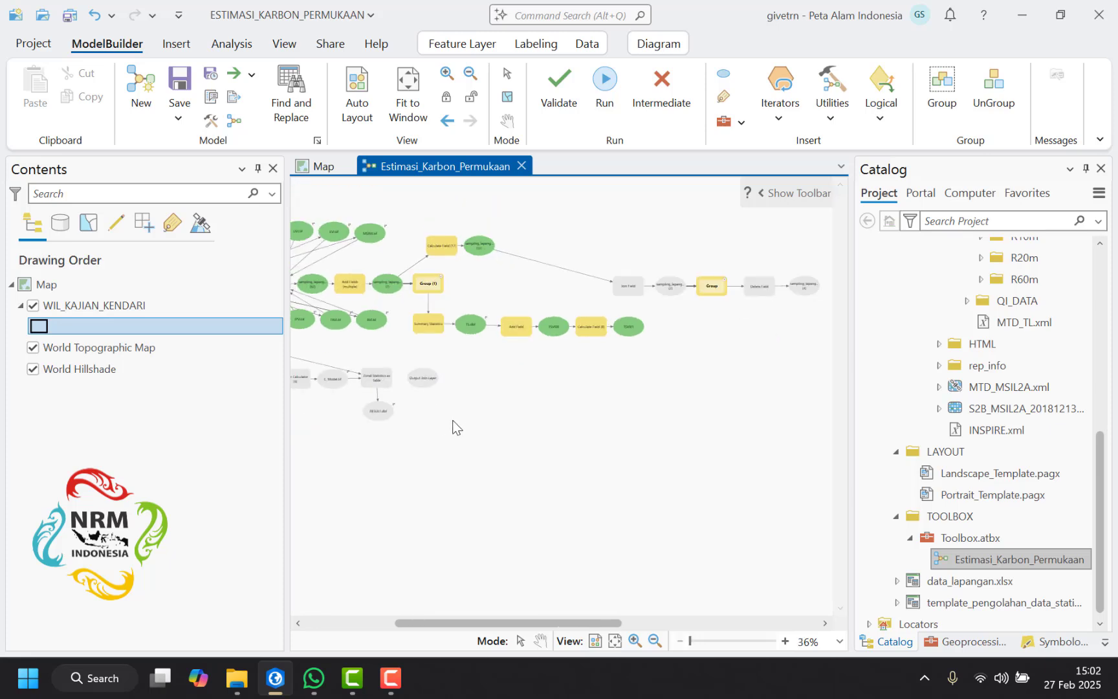
pyautogui.scroll(-1, 413, 424)
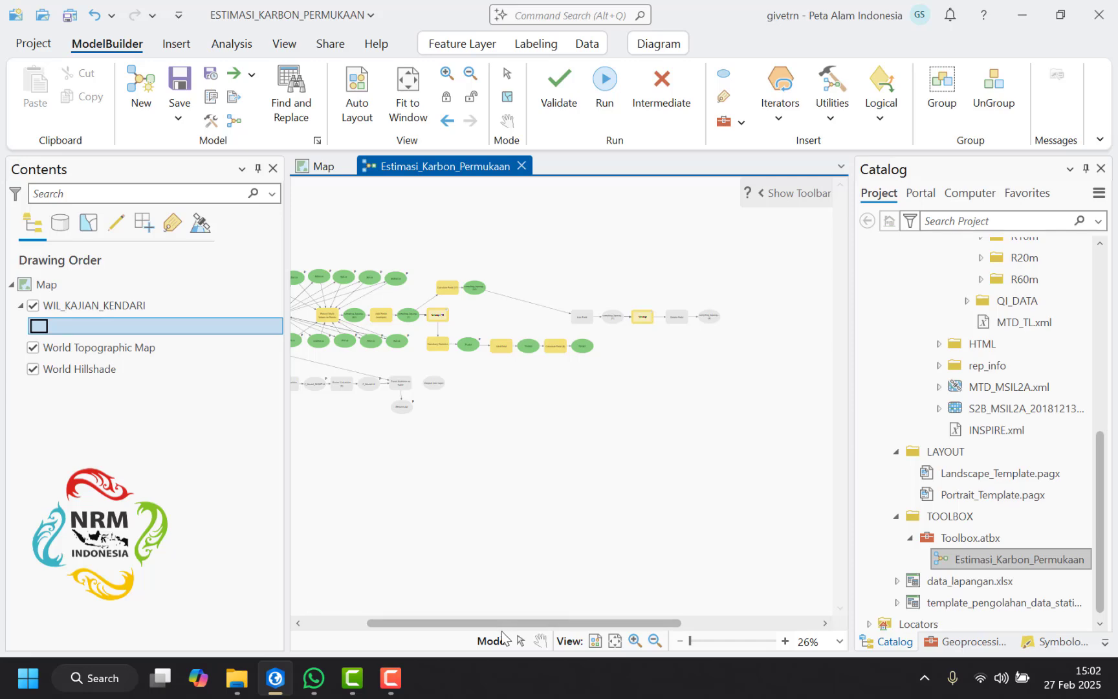
pyautogui.moveTo(463, 622); pyautogui.dragTo(401, 622)
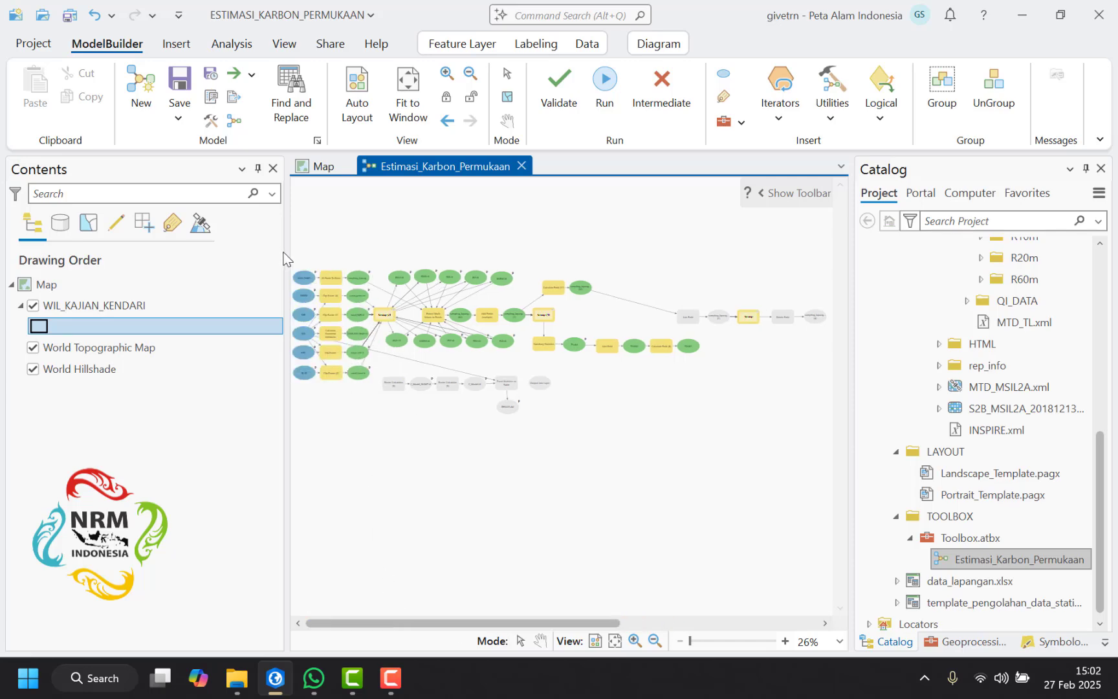
# Step: Check the DATA TABEL input's setting and the file path of the XY Table To Point output
pyautogui.scroll(2, 302, 278)
pyautogui.scroll(1, 302, 278)
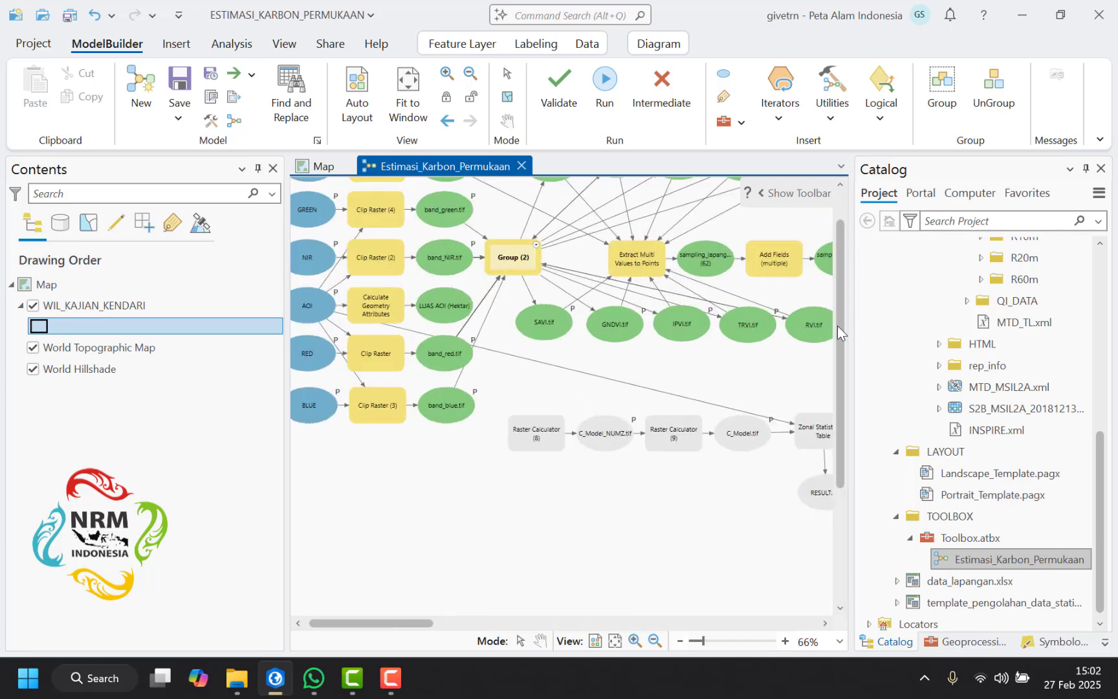
pyautogui.moveTo(838, 326); pyautogui.dragTo(840, 224)
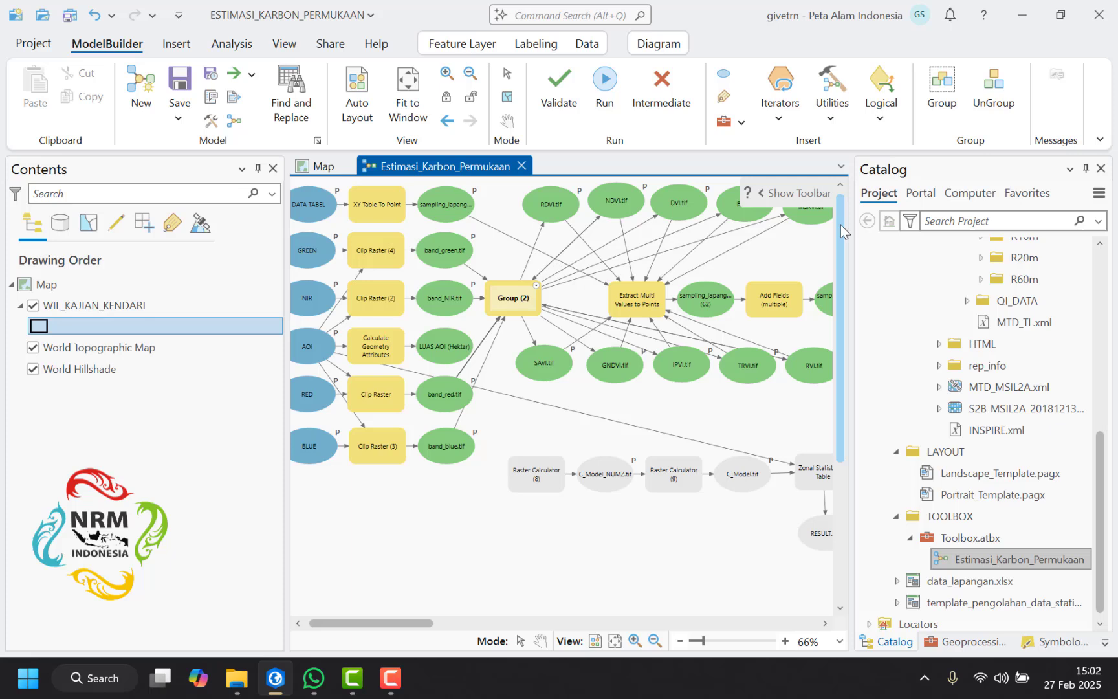
pyautogui.doubleClick(320, 213)
pyautogui.click(656, 197)
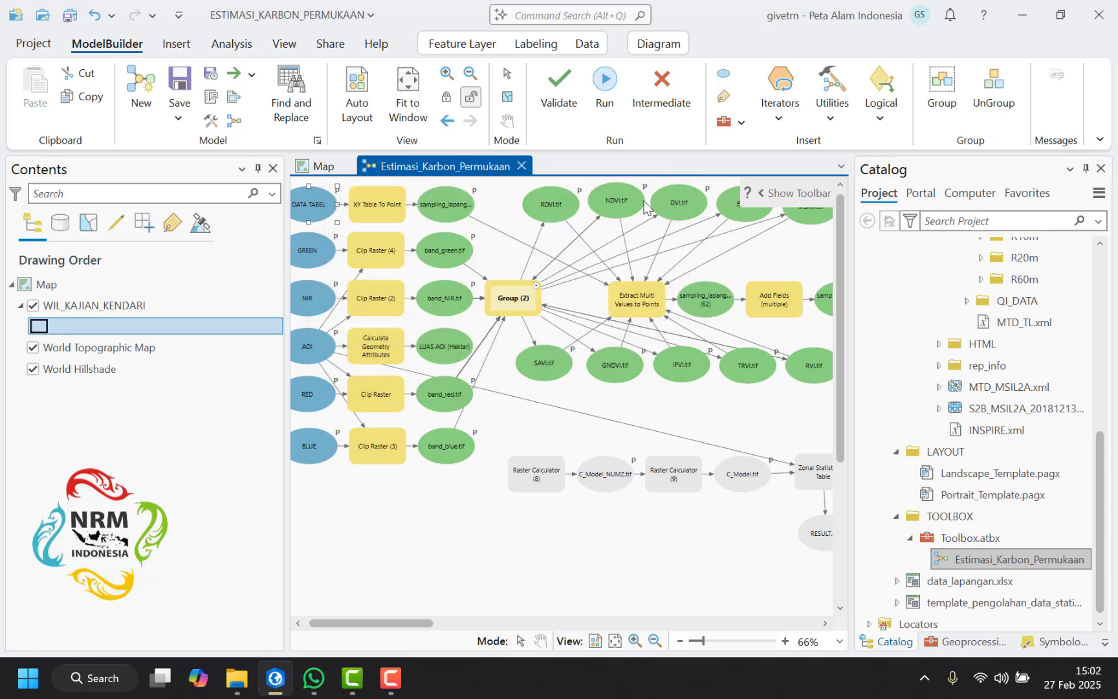
pyautogui.scroll(-1, 379, 180)
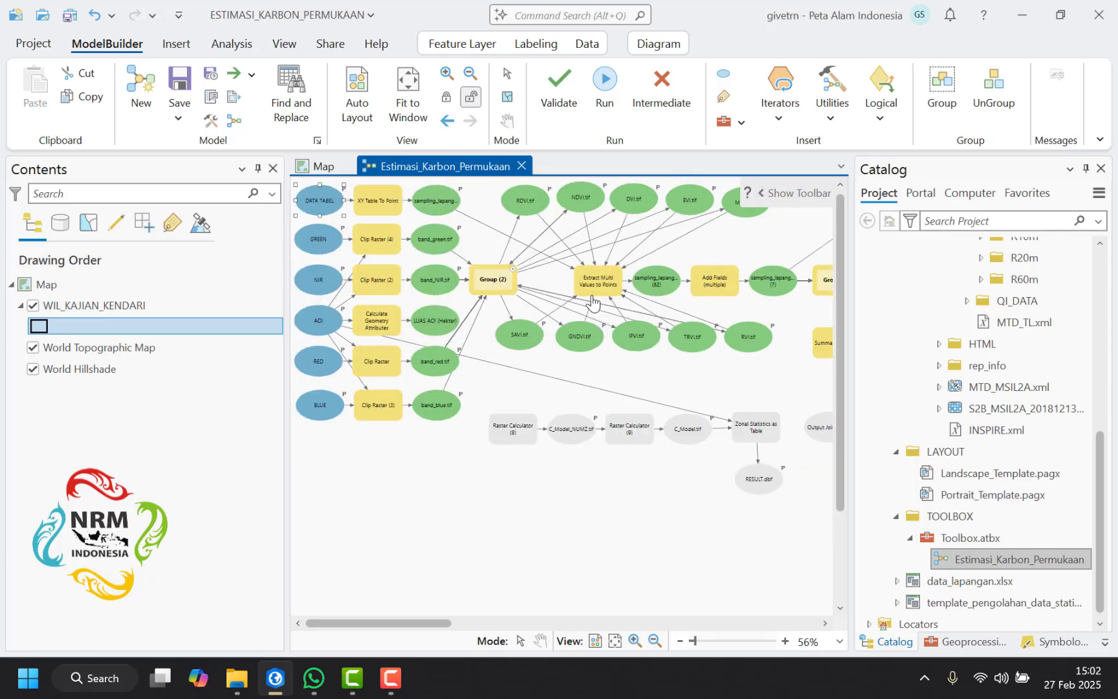
pyautogui.scroll(3, 317, 181)
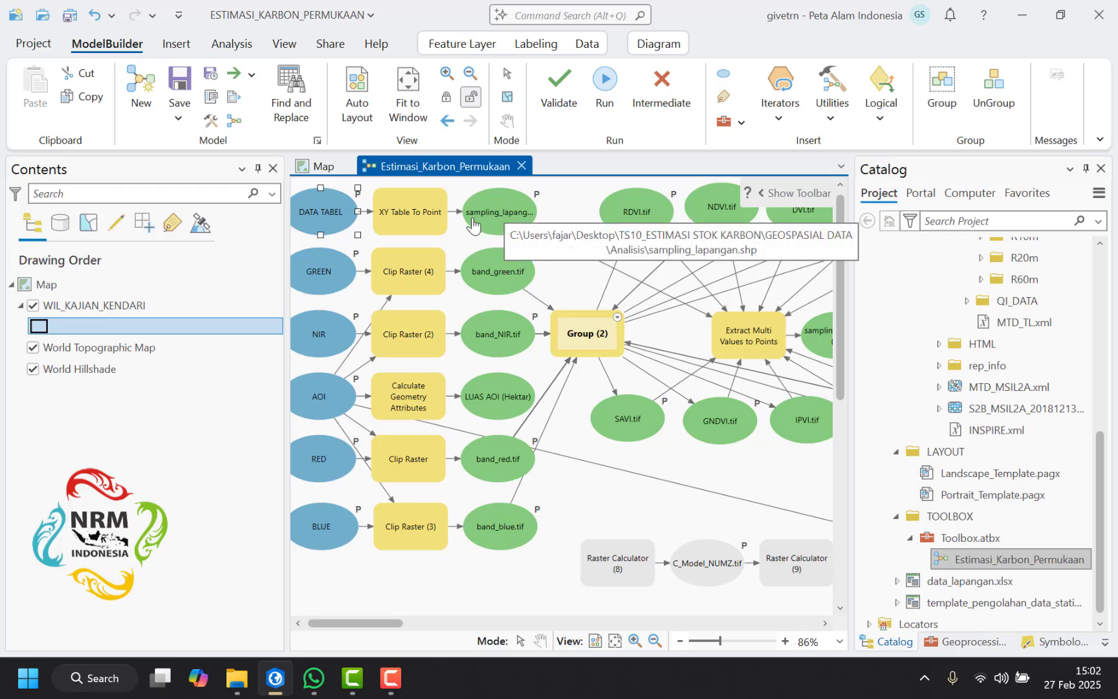
# Step: Set the DATA TABEL input to the pelatihan$ sheet of data_lapangan.xlsx in the GEOSPASIAL DATA folder
pyautogui.doubleClick(331, 217)
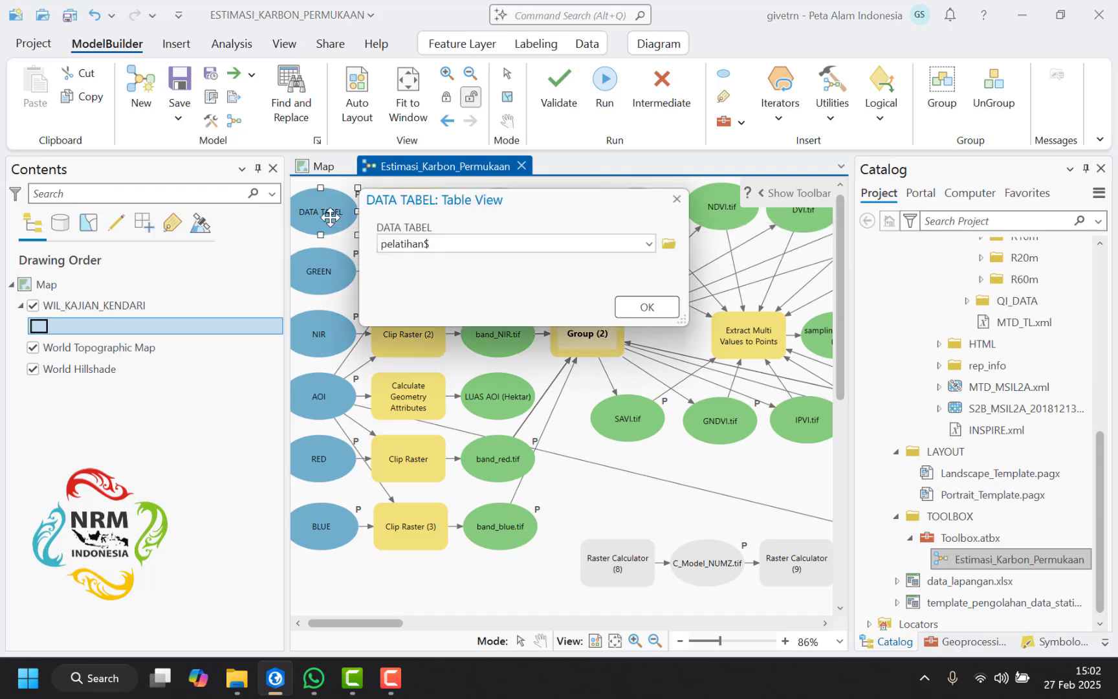
pyautogui.click(675, 246)
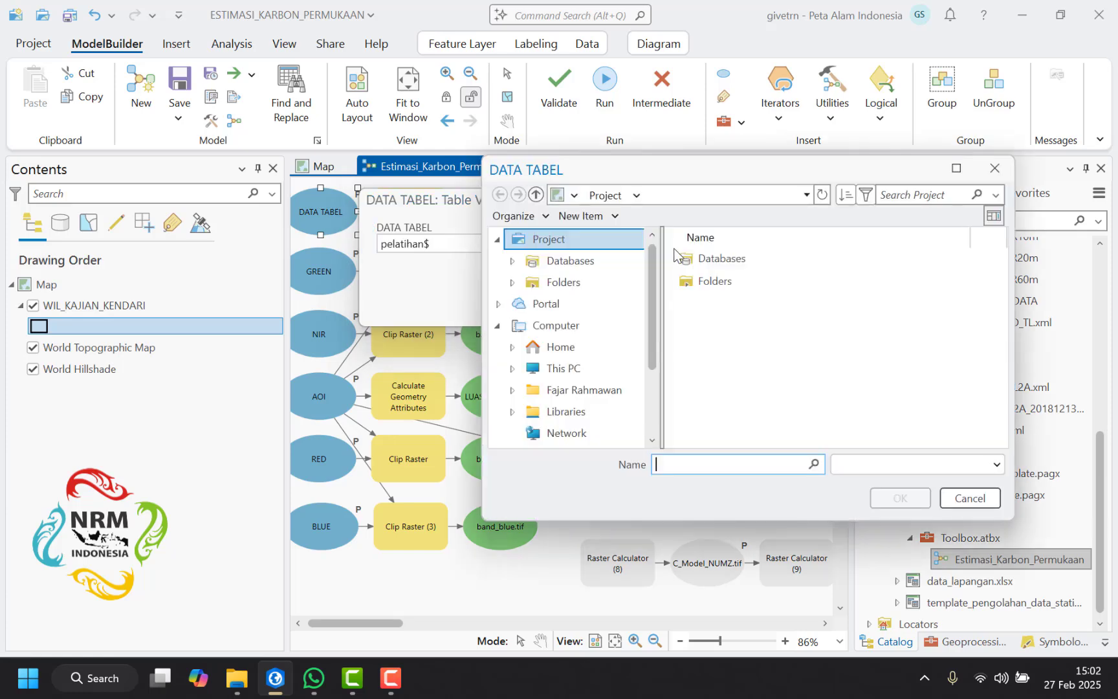
pyautogui.doubleClick(722, 285)
pyautogui.doubleClick(738, 284)
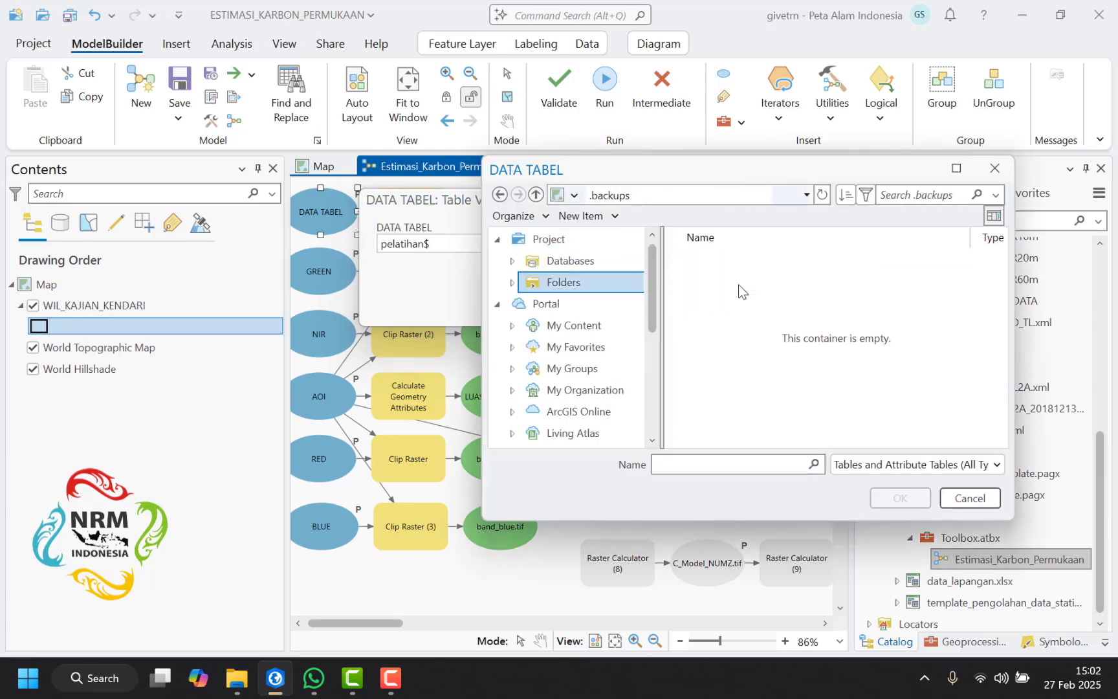
pyautogui.click(557, 280)
pyautogui.doubleClick(723, 279)
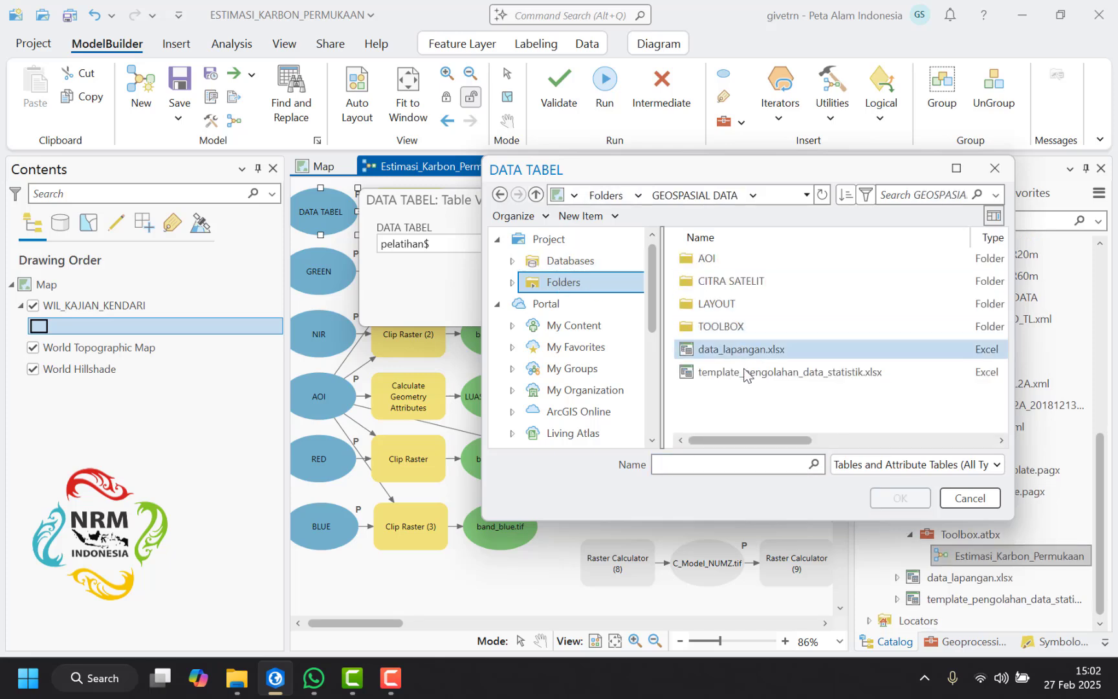
pyautogui.doubleClick(755, 352)
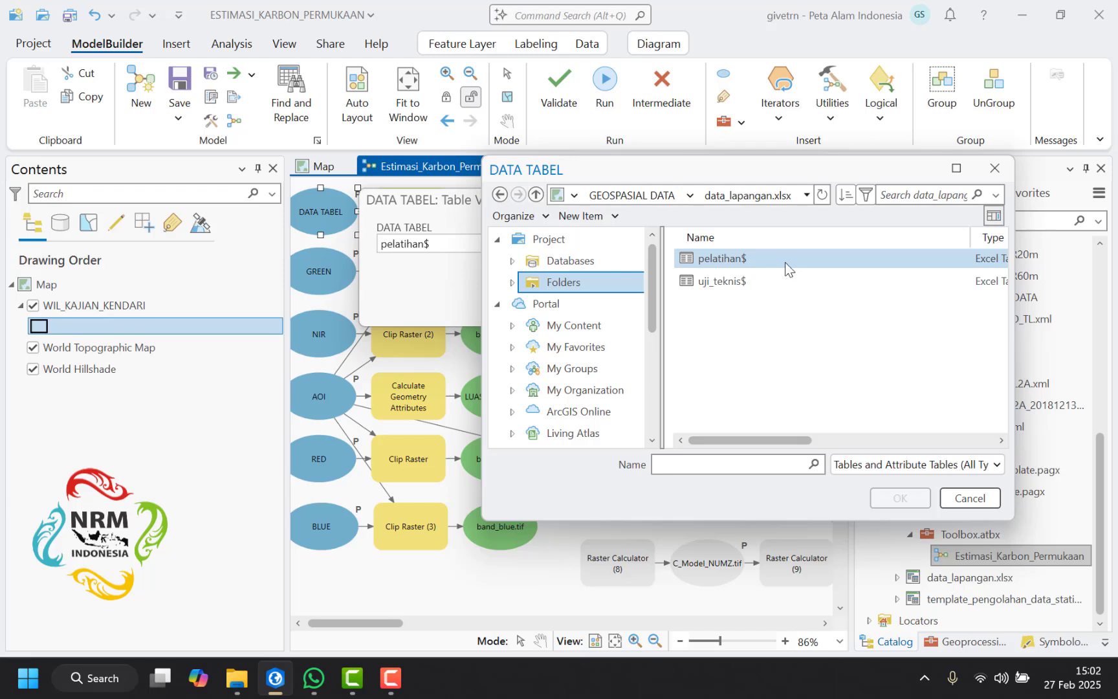
pyautogui.click(718, 259)
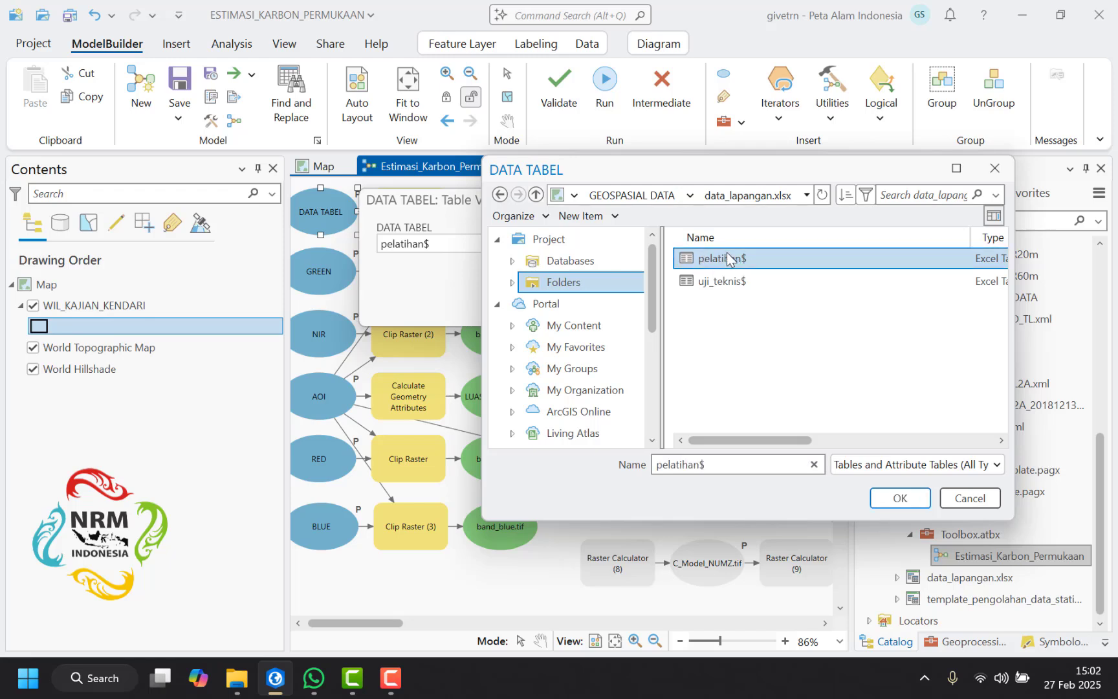
pyautogui.click(898, 498)
pyautogui.click(647, 306)
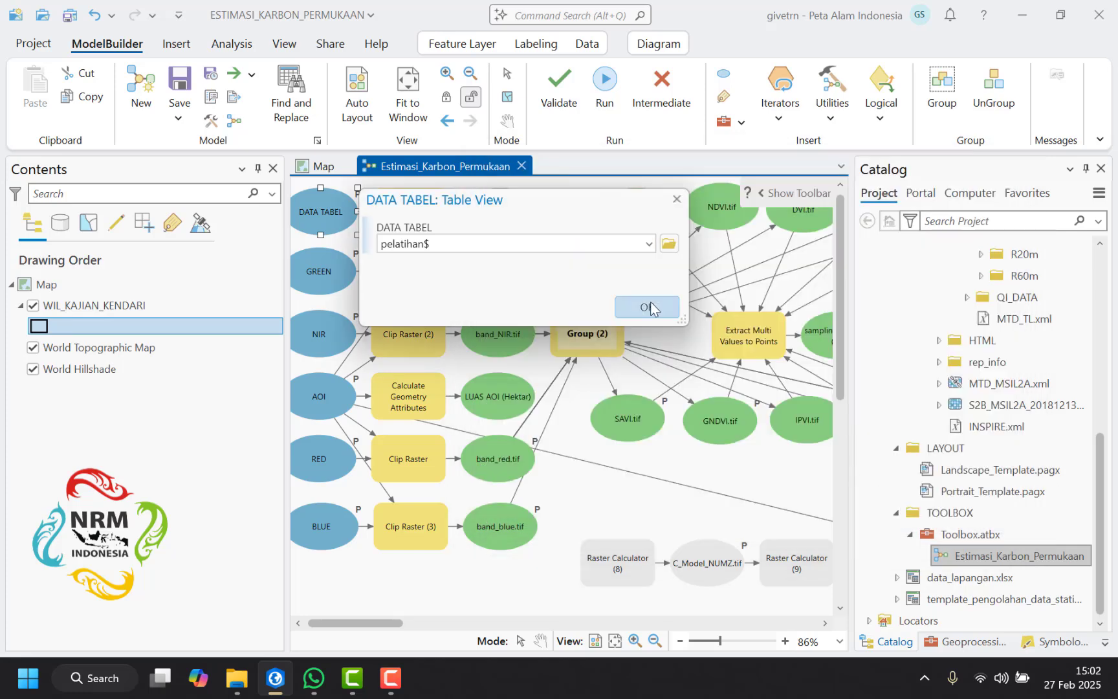
# Step: Browse for the GREEN input's raster, going up from the R10m folder to the GEOSPASIAL DATA folder
pyautogui.doubleClick(343, 273)
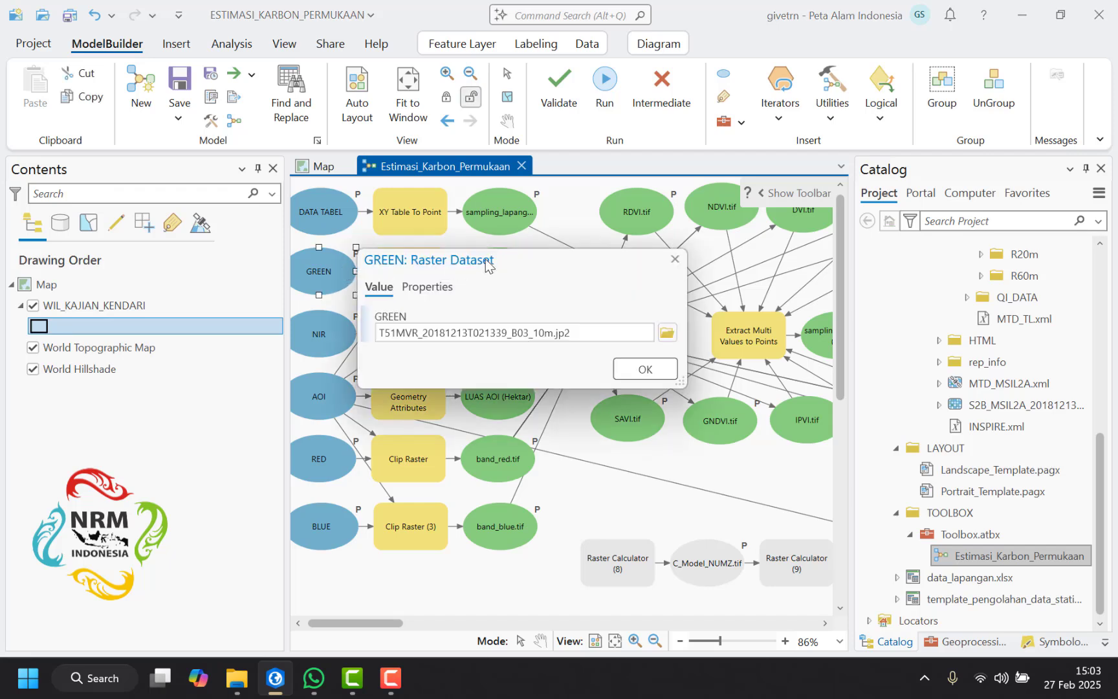
pyautogui.moveTo(488, 262); pyautogui.dragTo(575, 262)
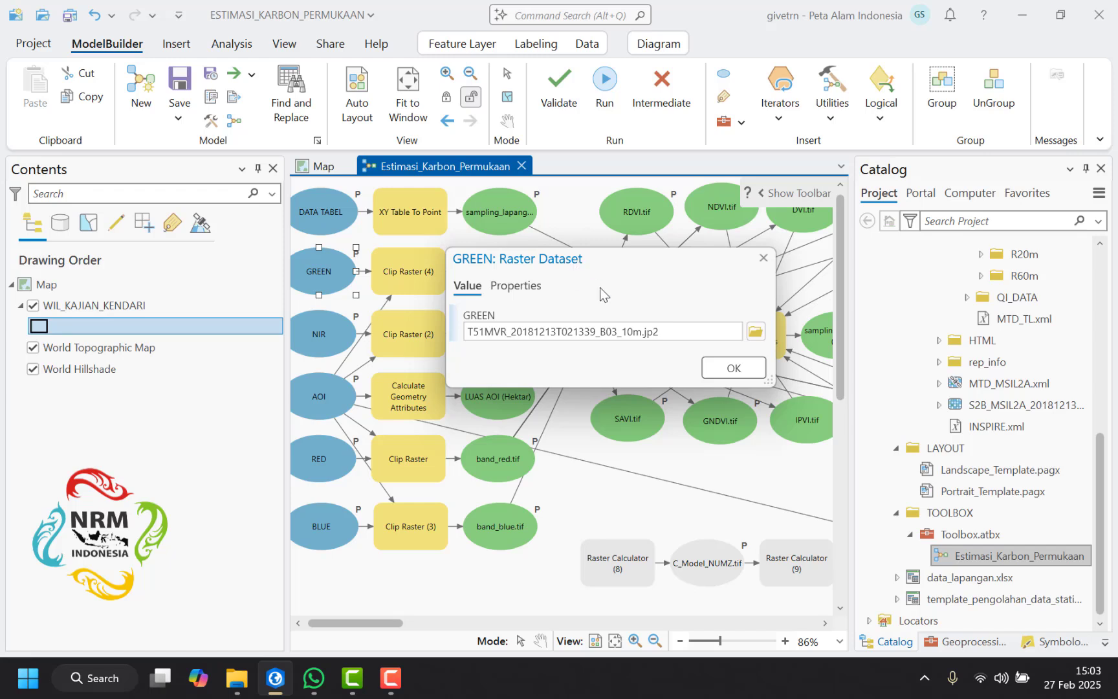
pyautogui.click(756, 333)
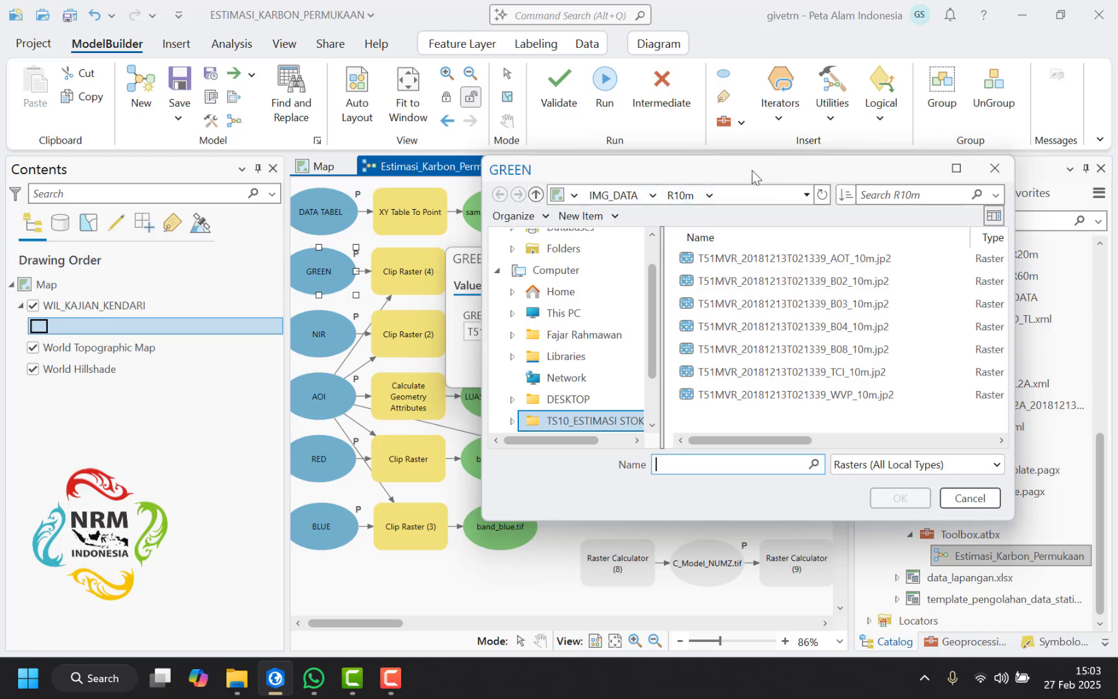
pyautogui.click(598, 196)
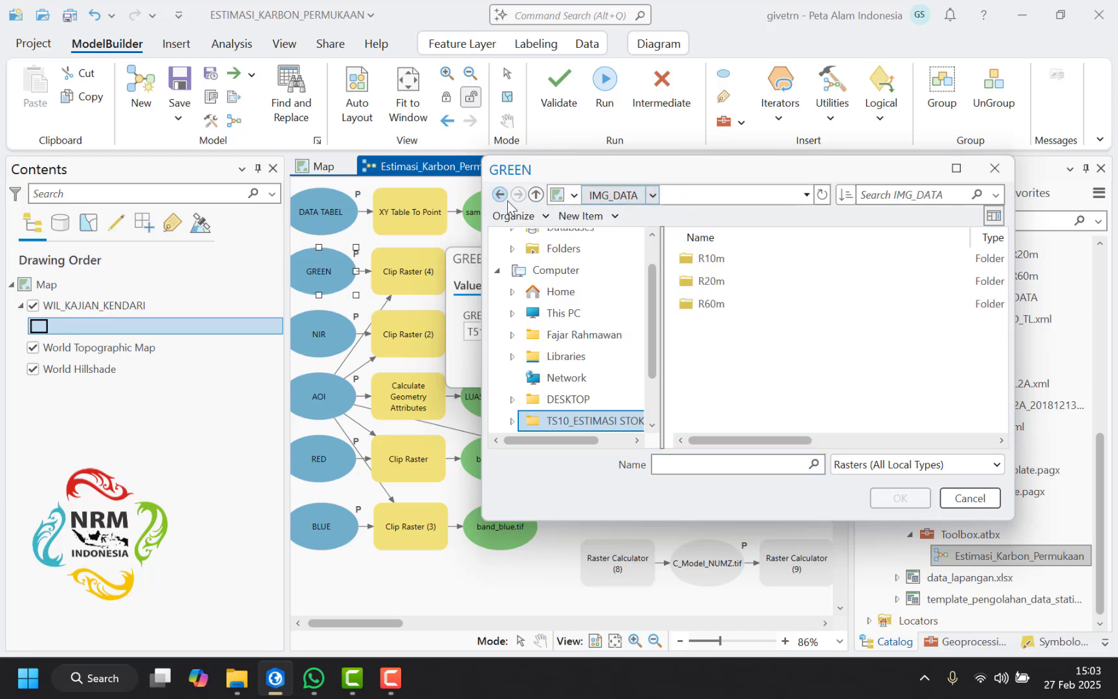
pyautogui.click(537, 195)
pyautogui.click(538, 196)
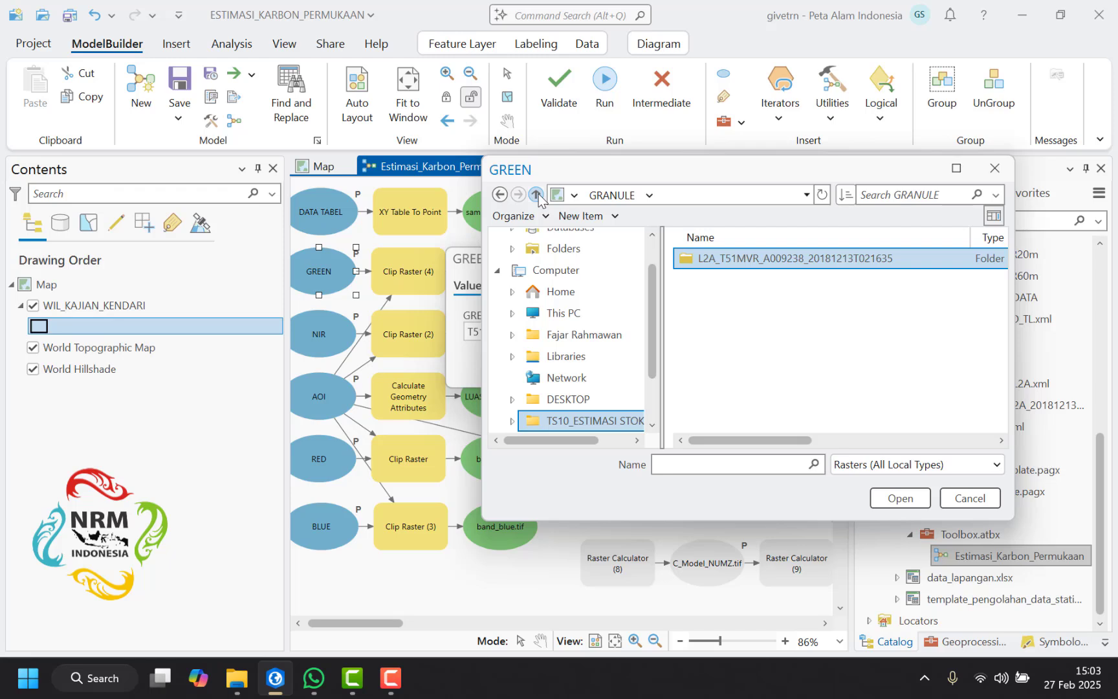
pyautogui.click(537, 195)
pyautogui.click(537, 195)
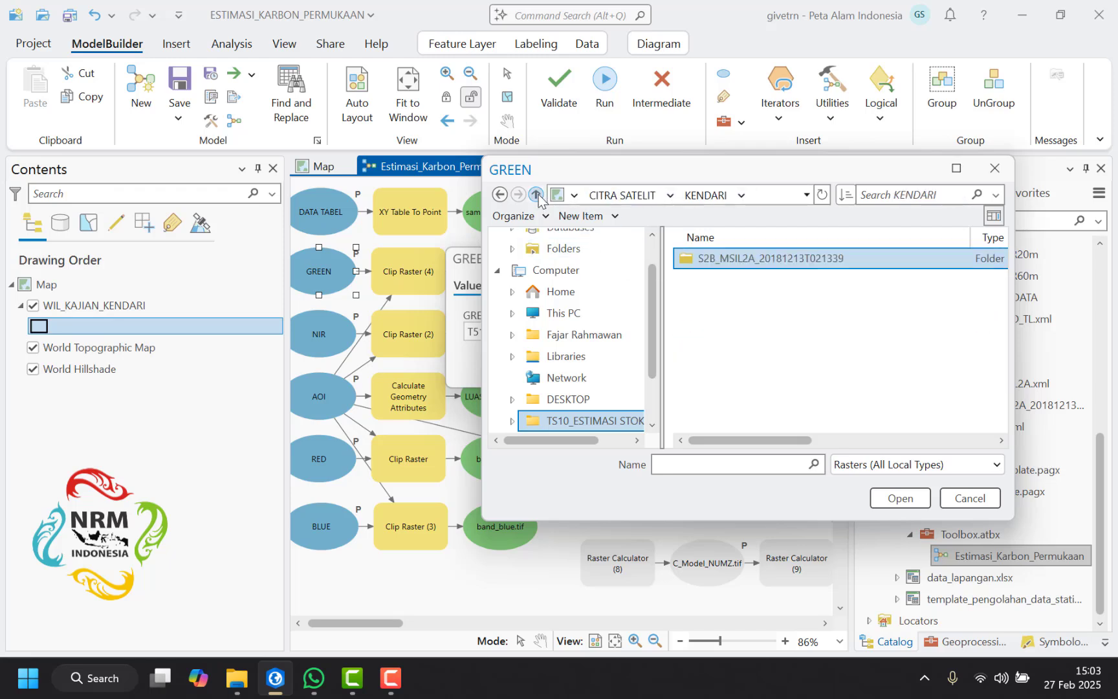
pyautogui.click(537, 195)
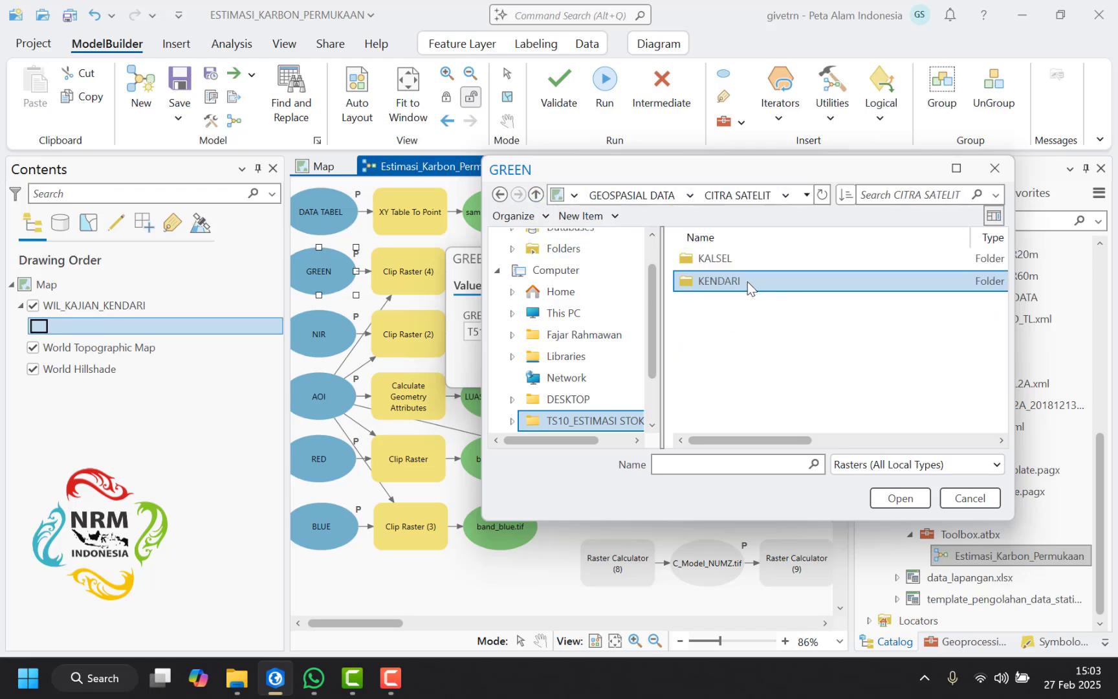
pyautogui.click(535, 194)
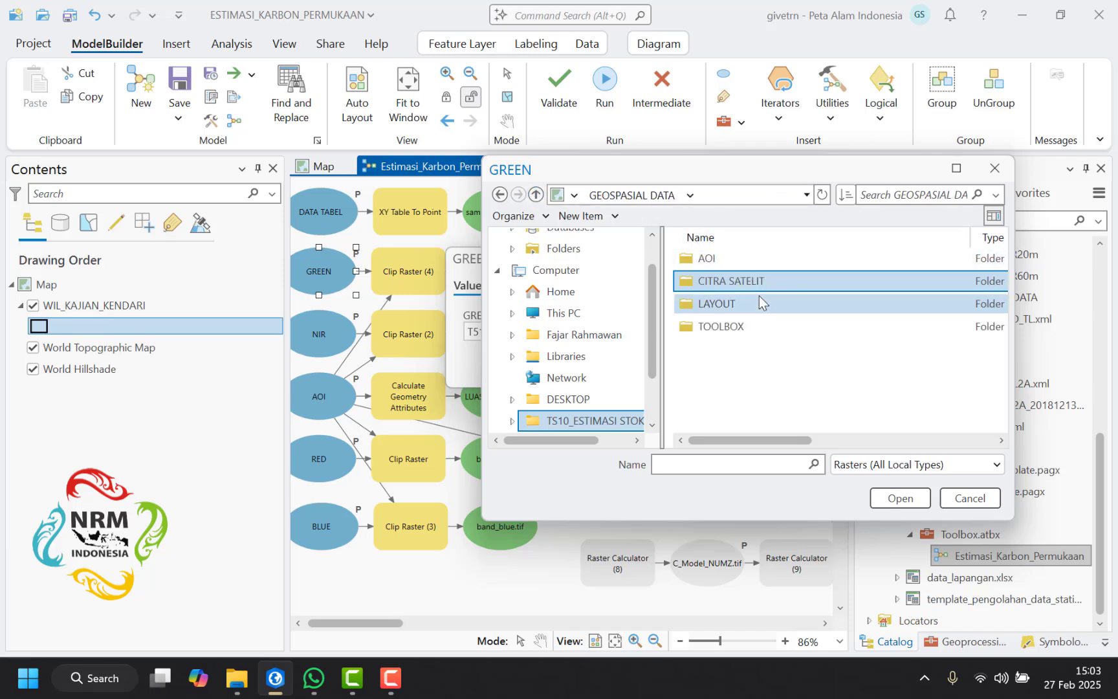
# Step: Set the GREEN input to T51MVR_20181213T021339_B03_10m.jp2 from the R10m folder of the KENDARI image under CITRA SATELIT
pyautogui.doubleClick(760, 279)
pyautogui.doubleClick(760, 280)
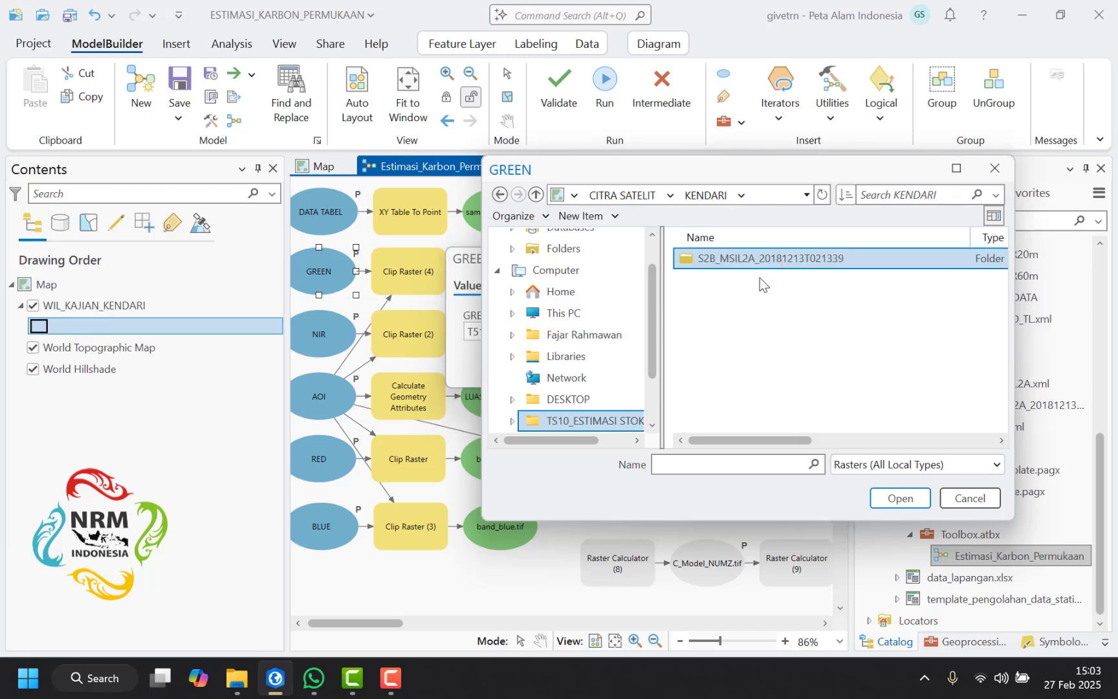
pyautogui.doubleClick(756, 262)
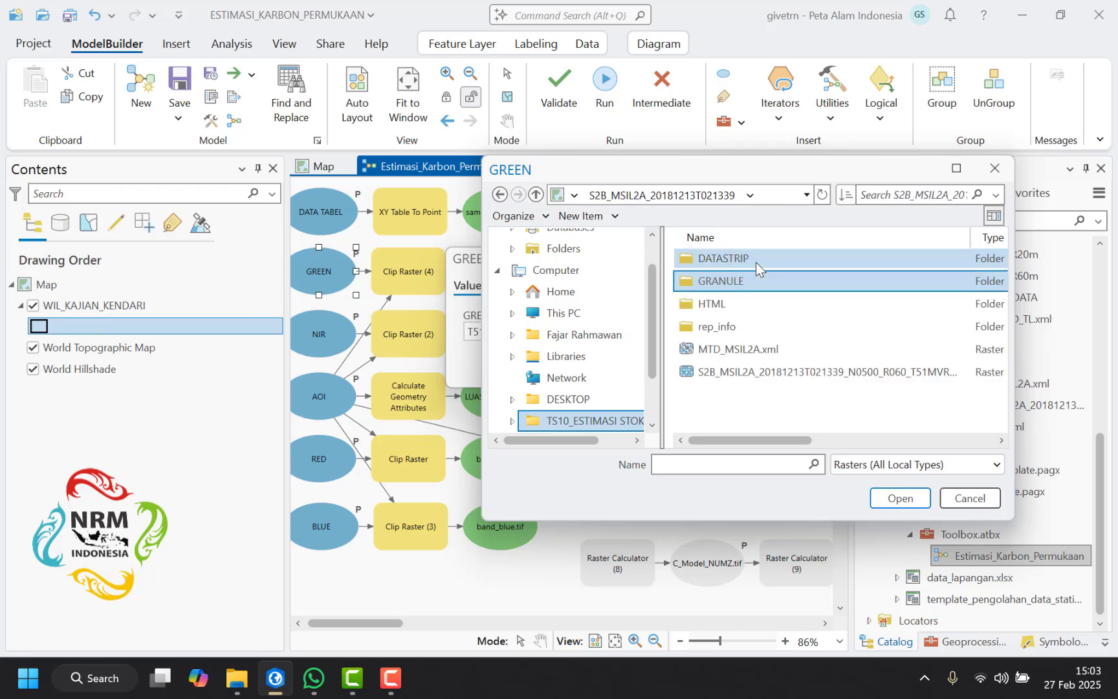
pyautogui.doubleClick(749, 278)
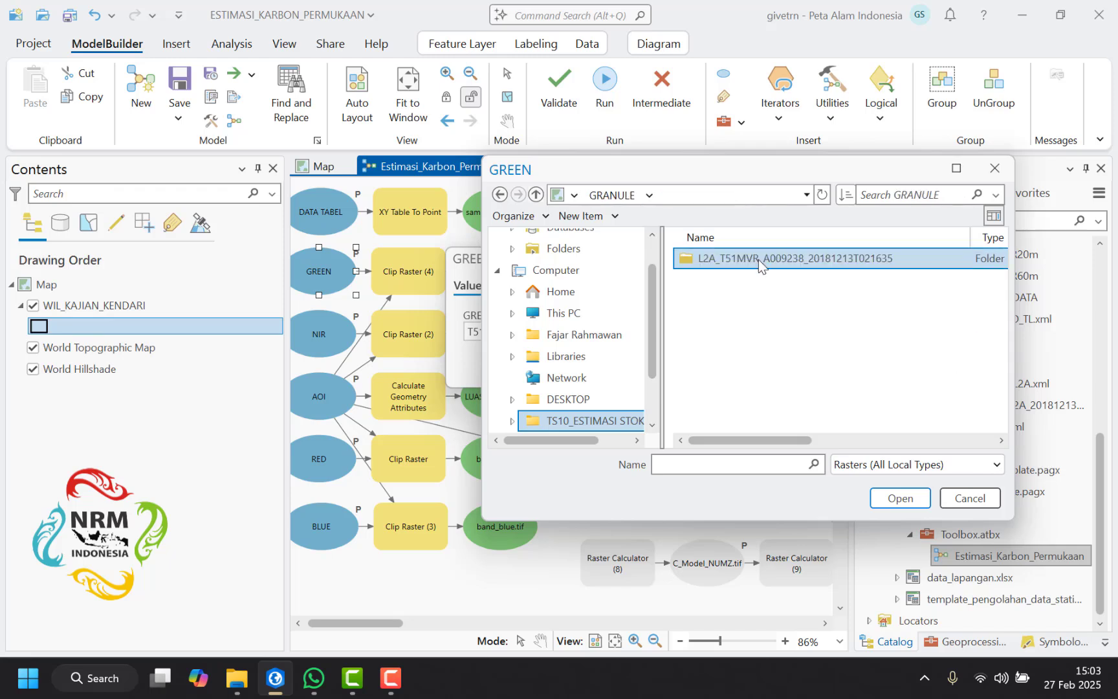
pyautogui.doubleClick(758, 259)
pyautogui.click(757, 281)
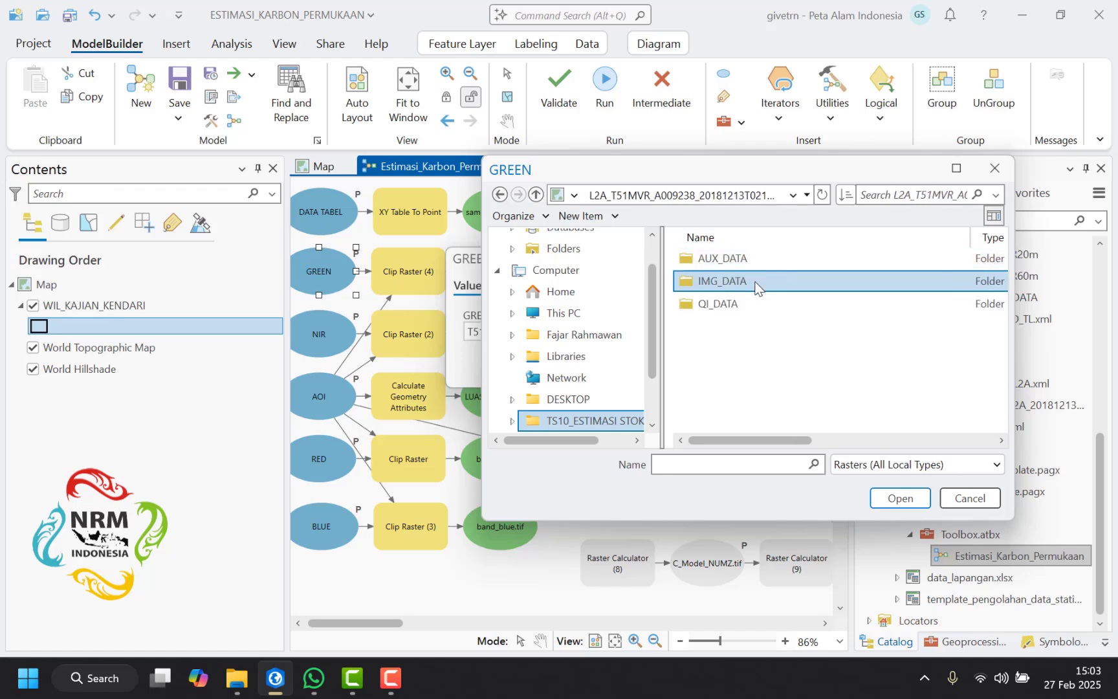
pyautogui.doubleClick(756, 283)
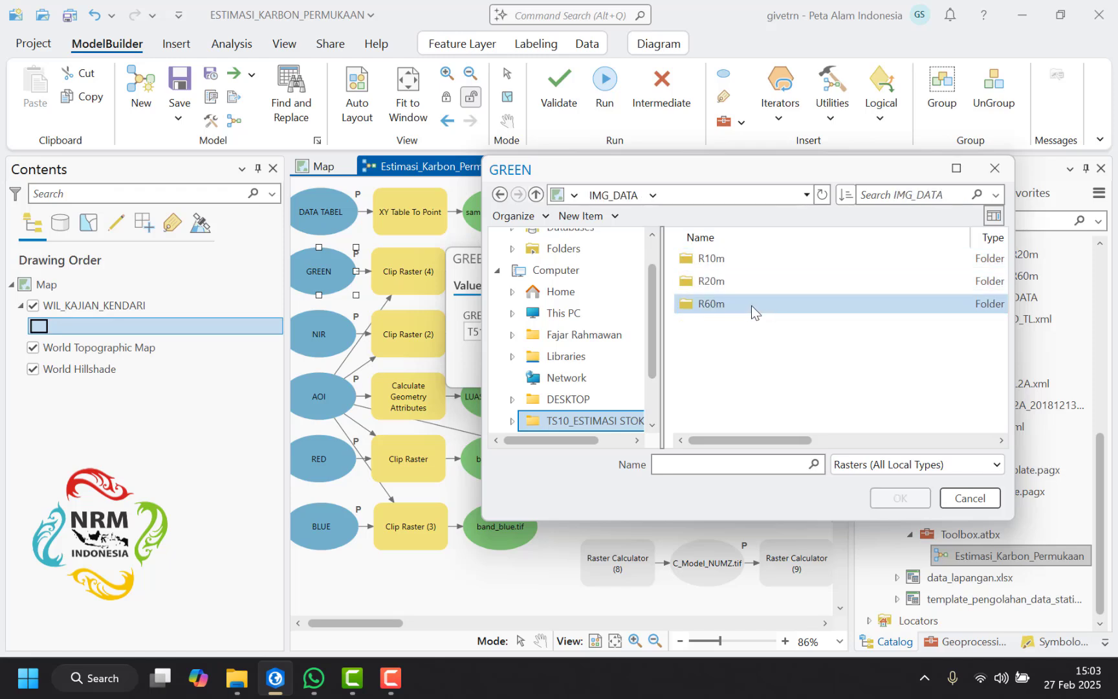
pyautogui.doubleClick(757, 264)
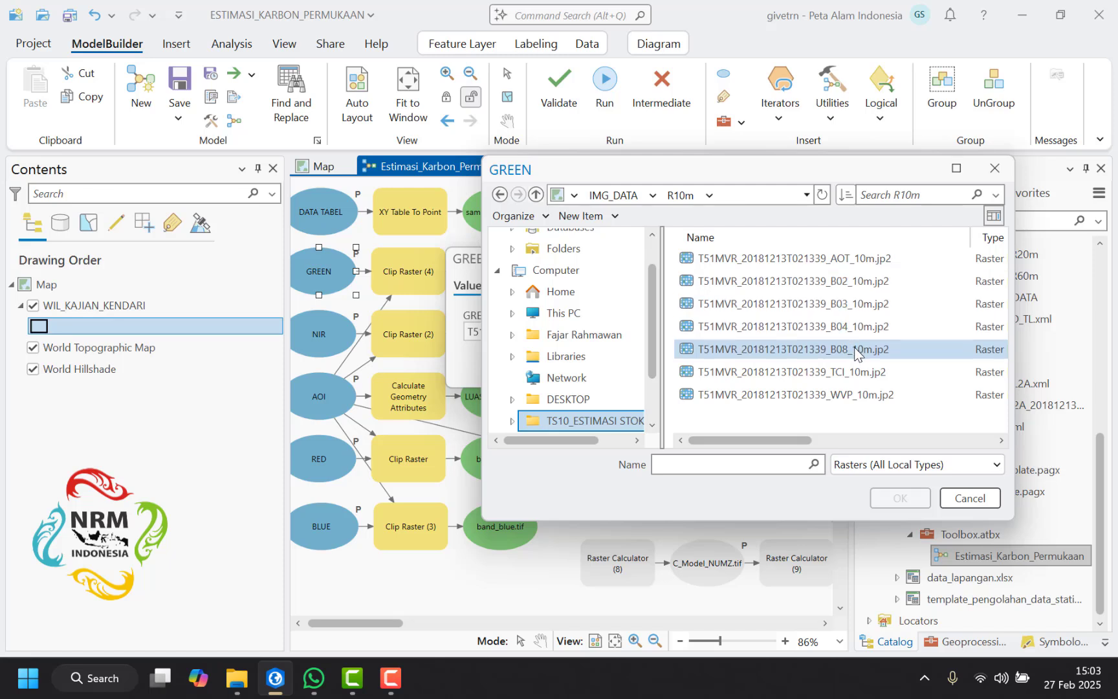
pyautogui.click(842, 307)
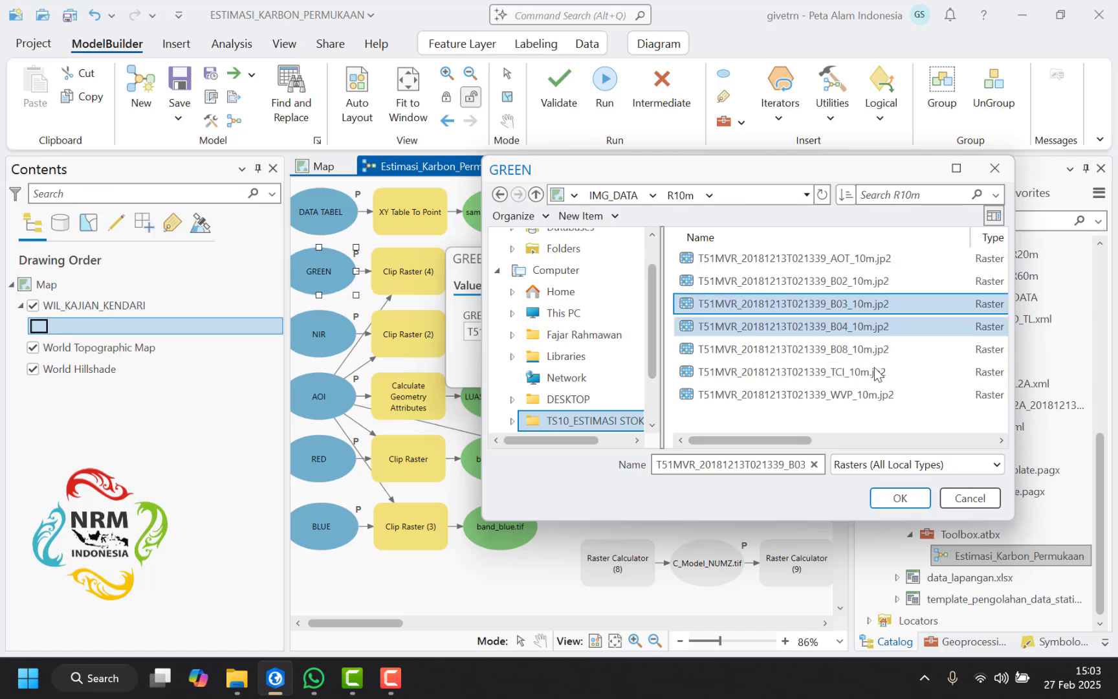
pyautogui.click(901, 499)
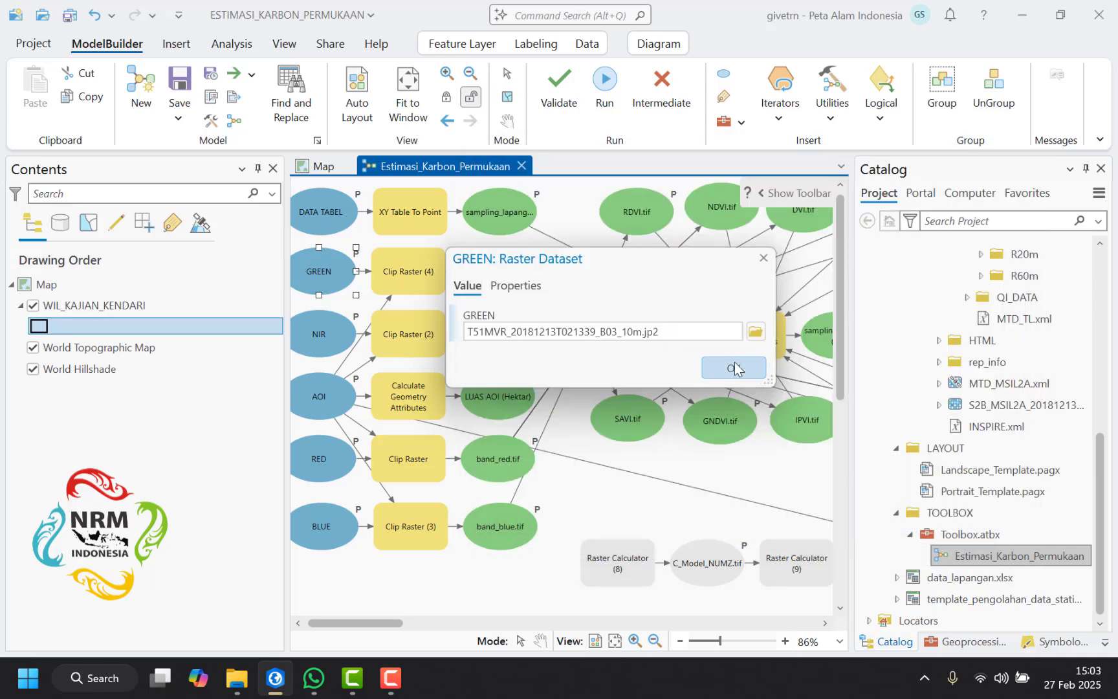
pyautogui.click(735, 365)
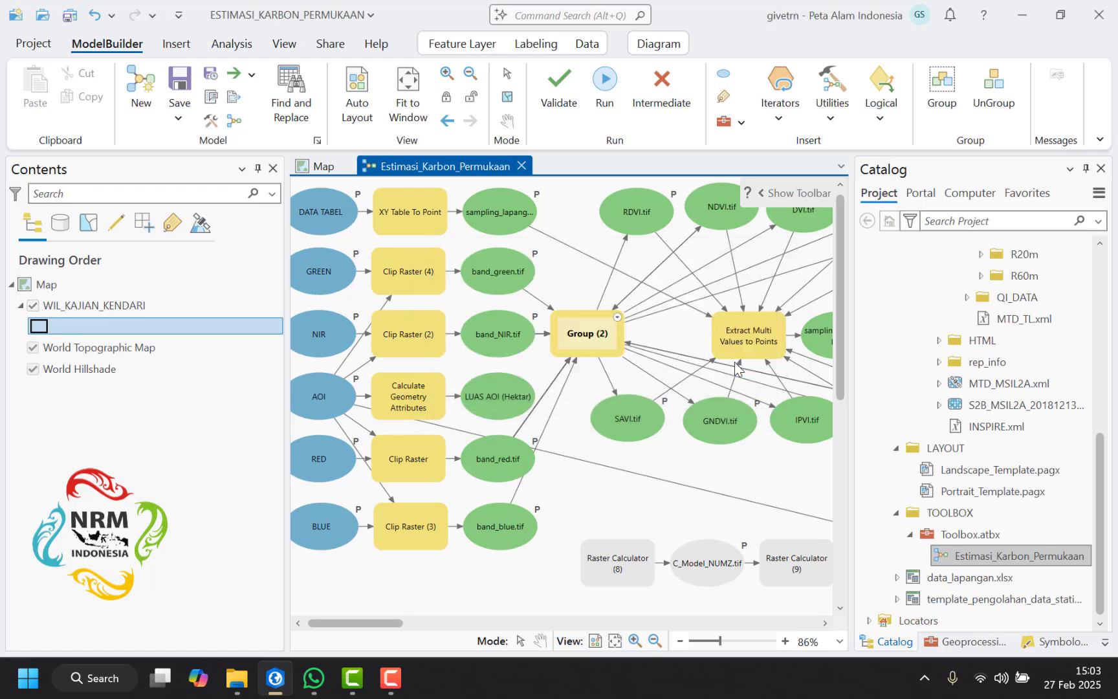
# Step: Set the NIR input to the T51MVR_20181213T021339_B08_10m.jp2 raster in the R10m folder
pyautogui.doubleClick(332, 344)
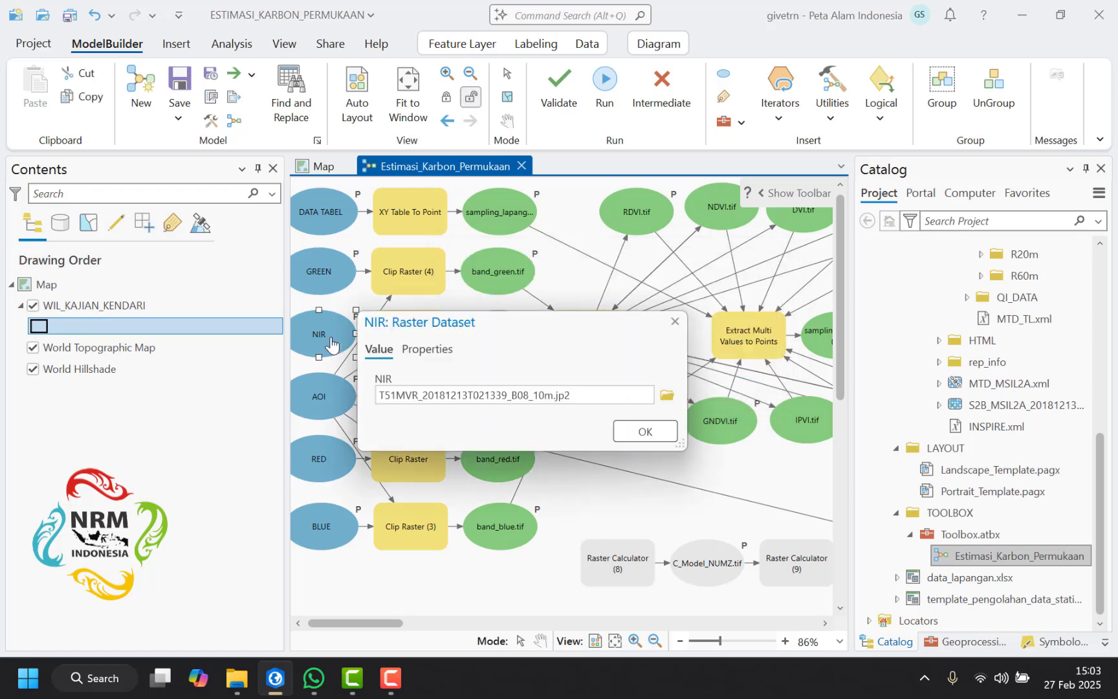
pyautogui.click(667, 394)
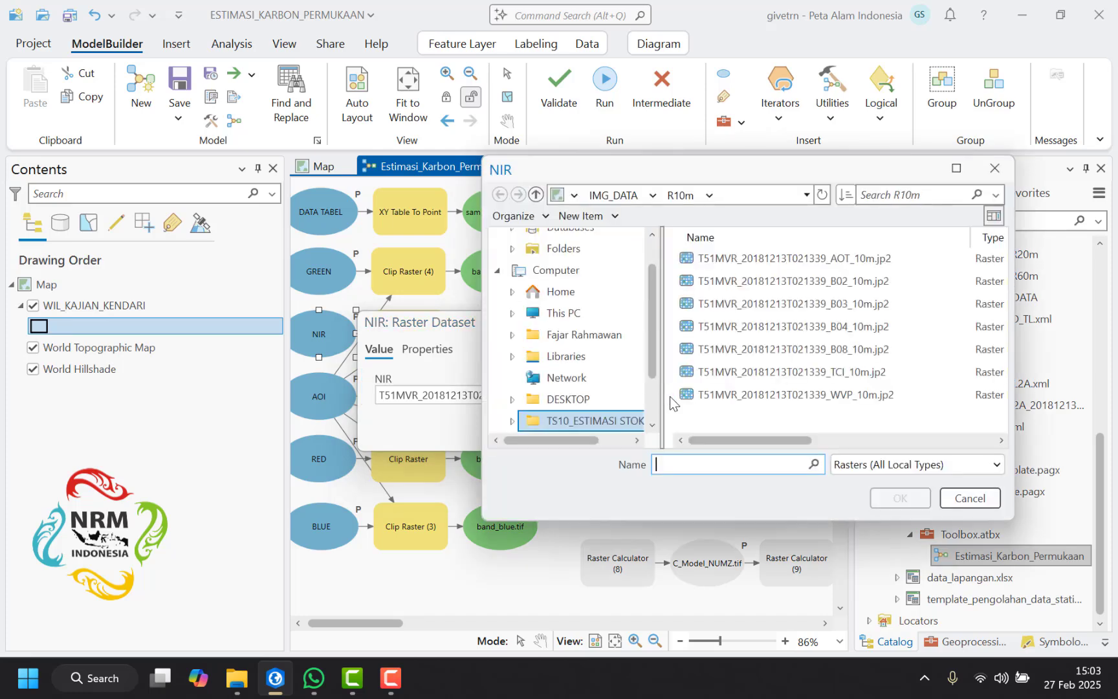
pyautogui.click(780, 350)
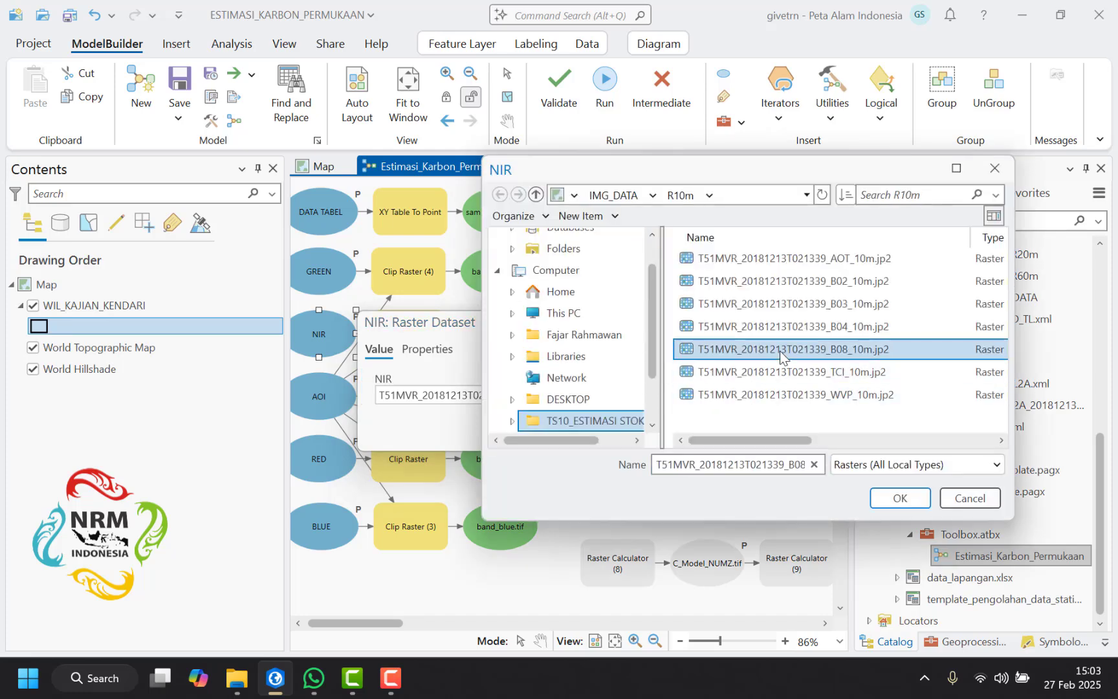
pyautogui.click(900, 498)
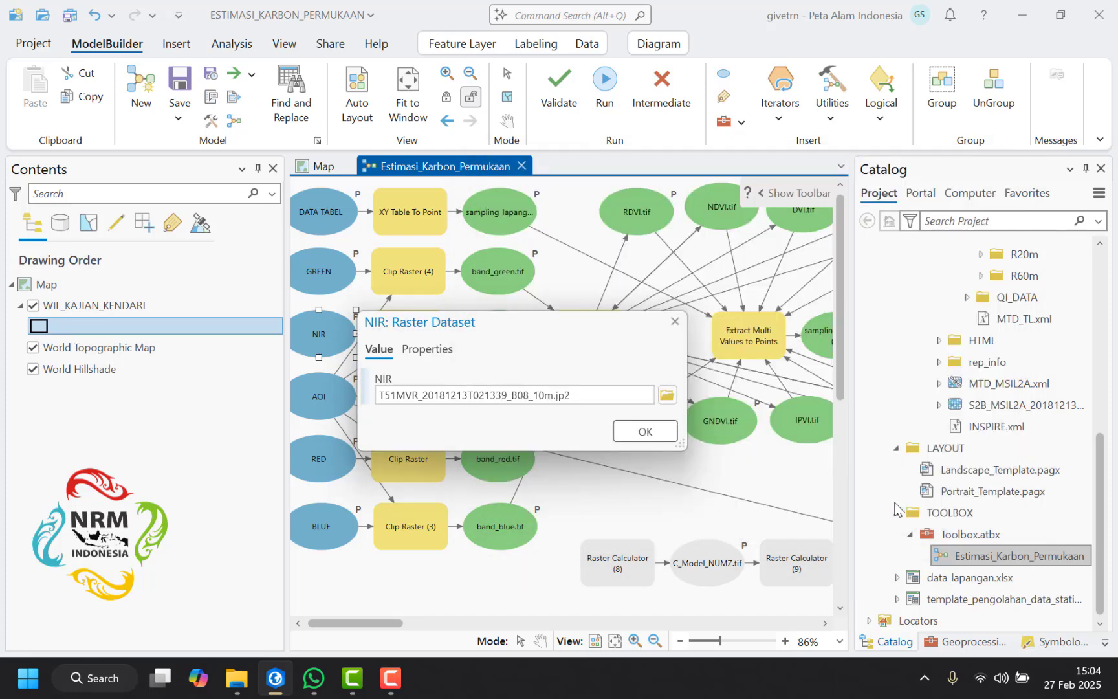
pyautogui.click(649, 433)
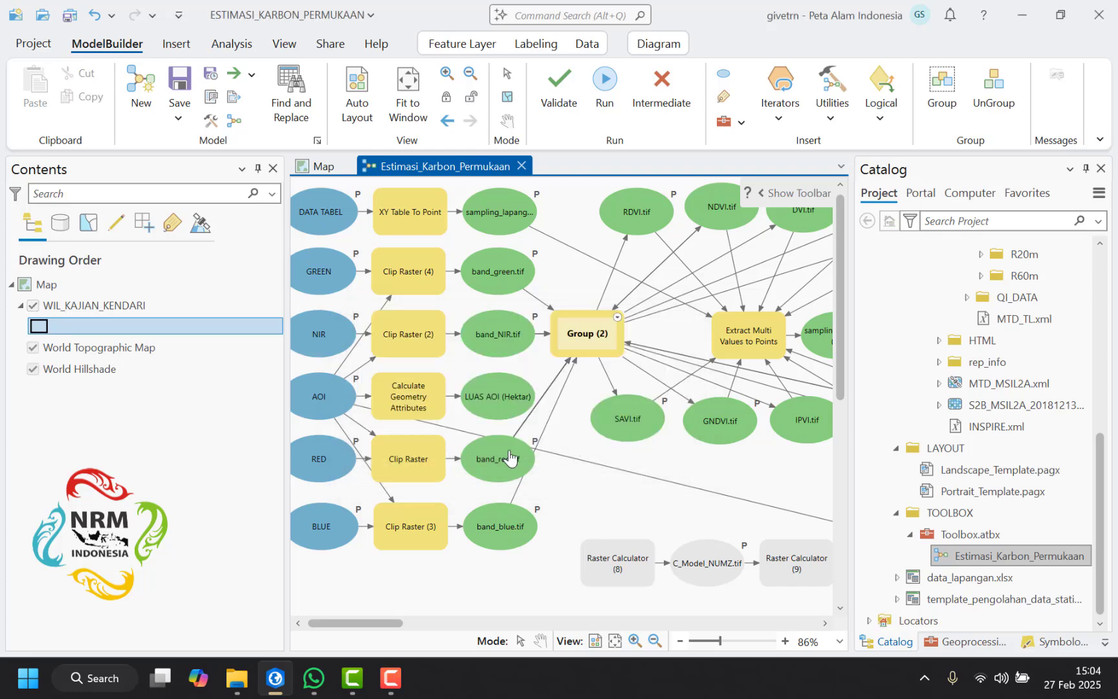
# Step: Set the RED input to the T51MVR_20181213T021339_B04_10m.jp2 raster in the R10m folder
pyautogui.doubleClick(330, 467)
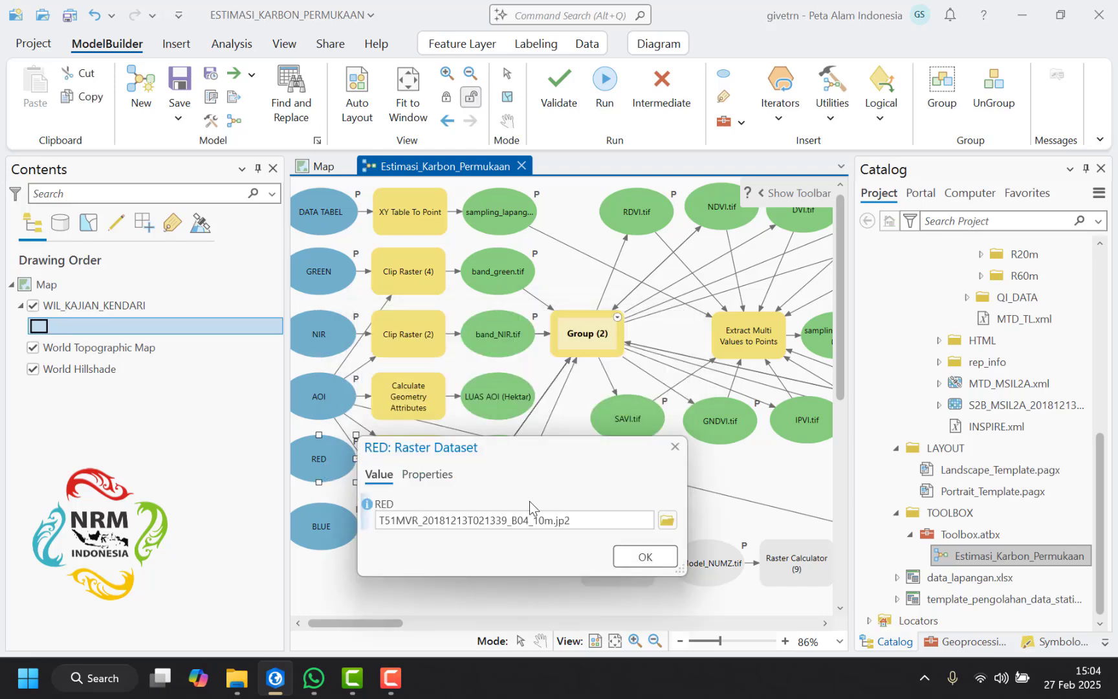
pyautogui.click(667, 520)
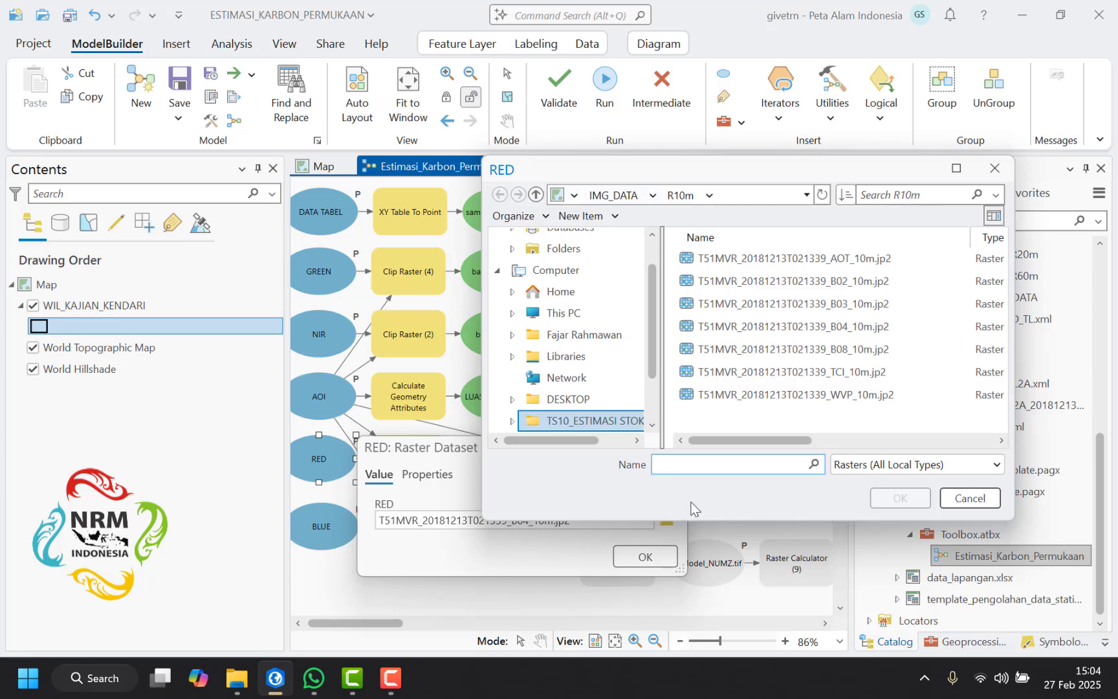
pyautogui.click(812, 327)
pyautogui.click(900, 497)
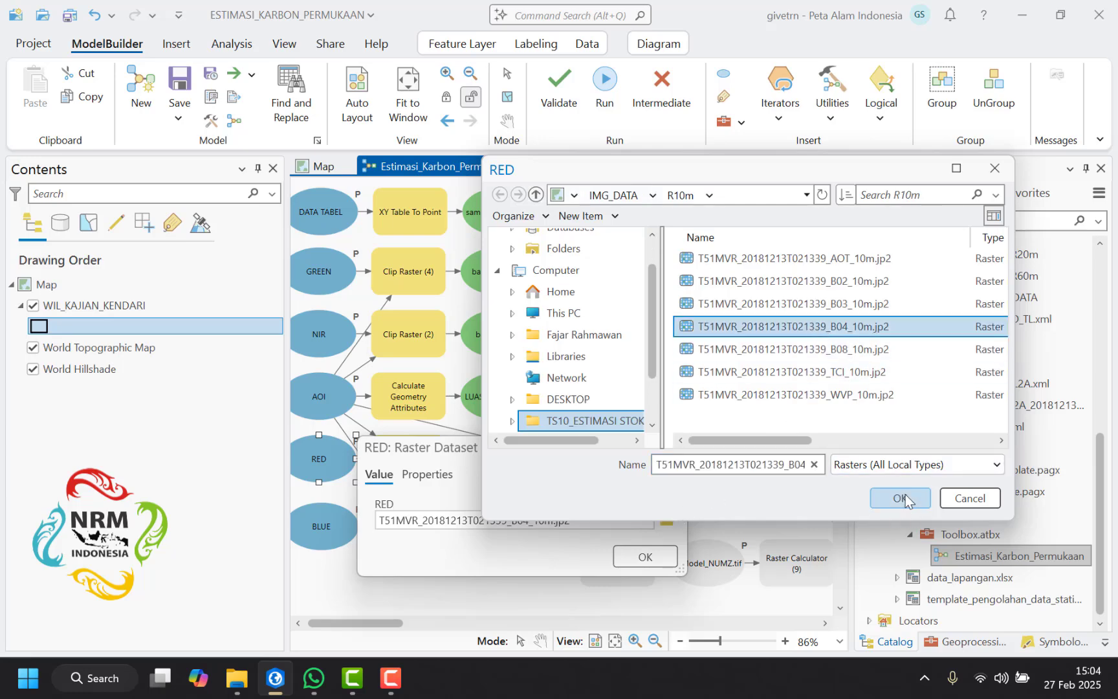
pyautogui.click(645, 556)
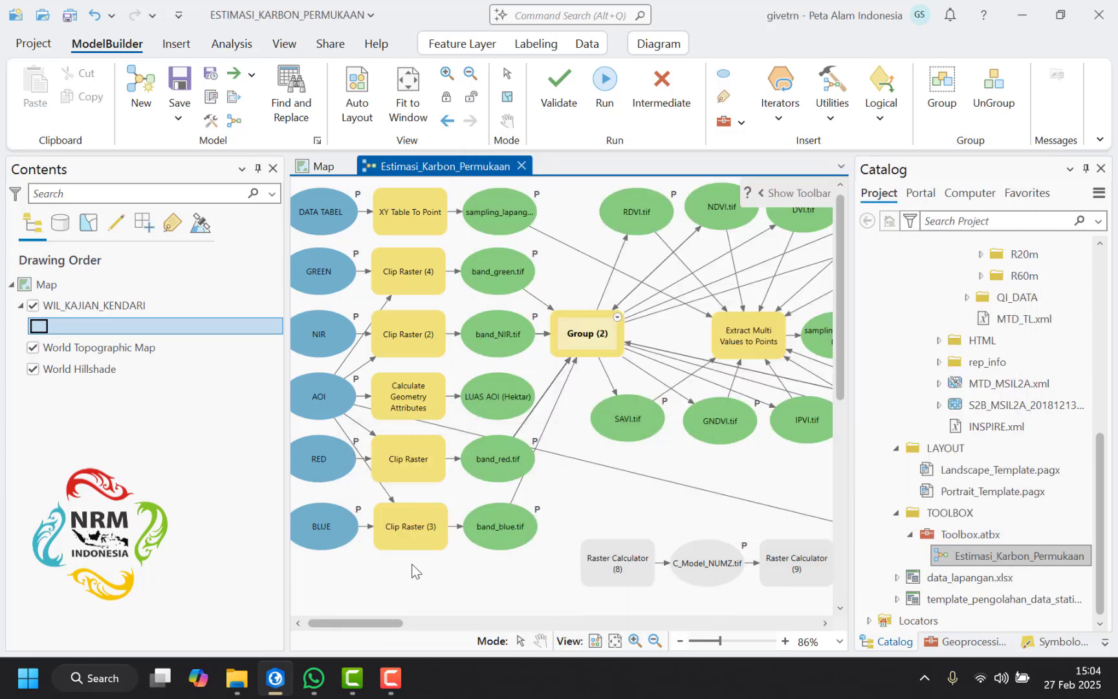
# Step: Set the BLUE input to the T51MVR_20181213T021339_B02_10m.jp2 raster in the R10m folder
pyautogui.doubleClick(326, 540)
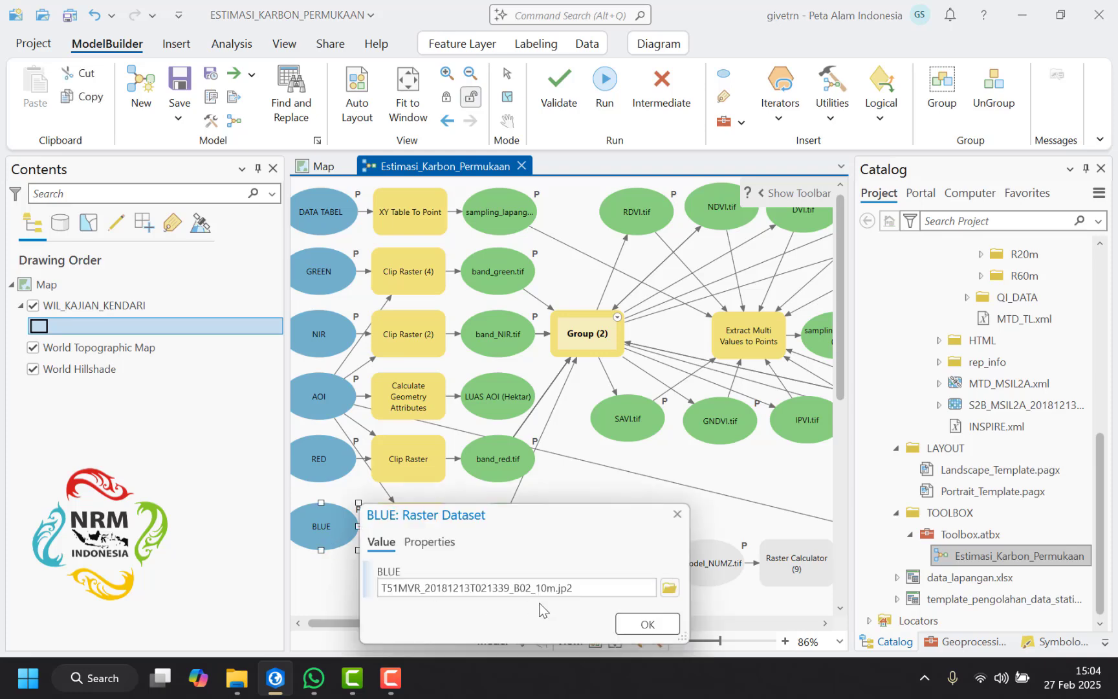
pyautogui.click(669, 588)
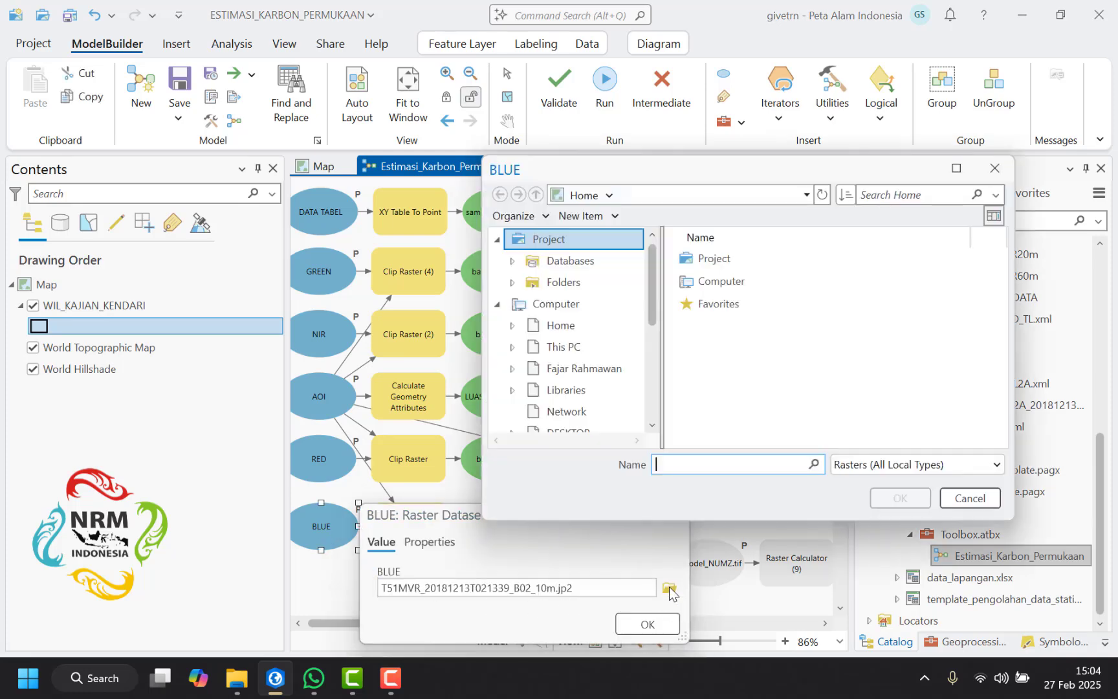
pyautogui.click(821, 282)
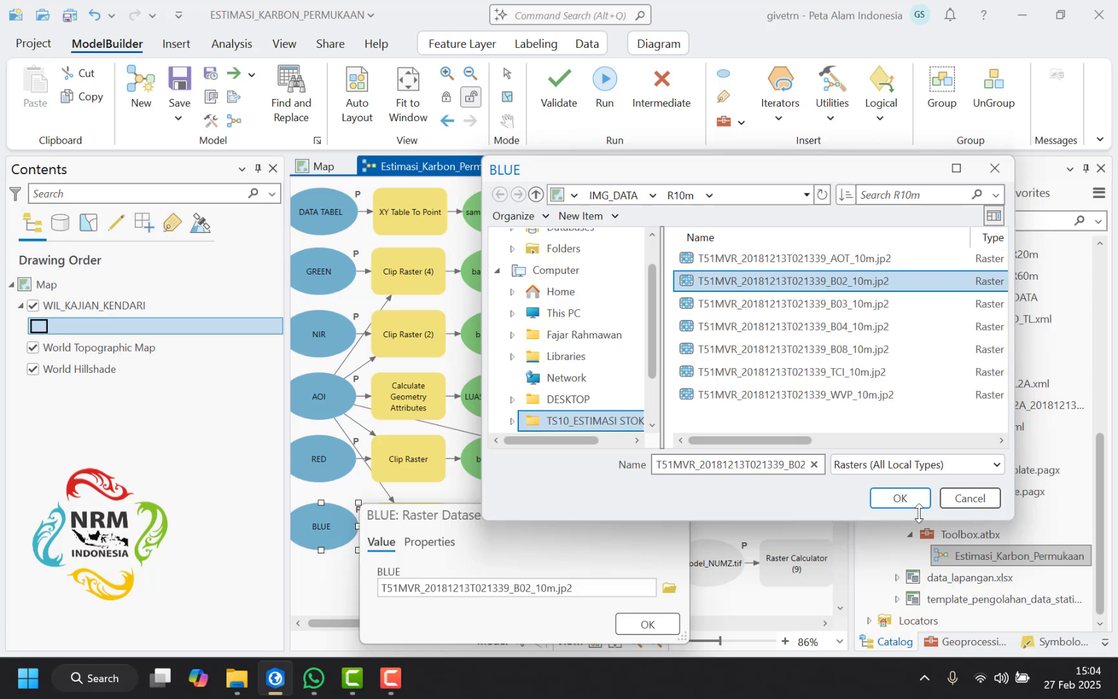
pyautogui.click(899, 497)
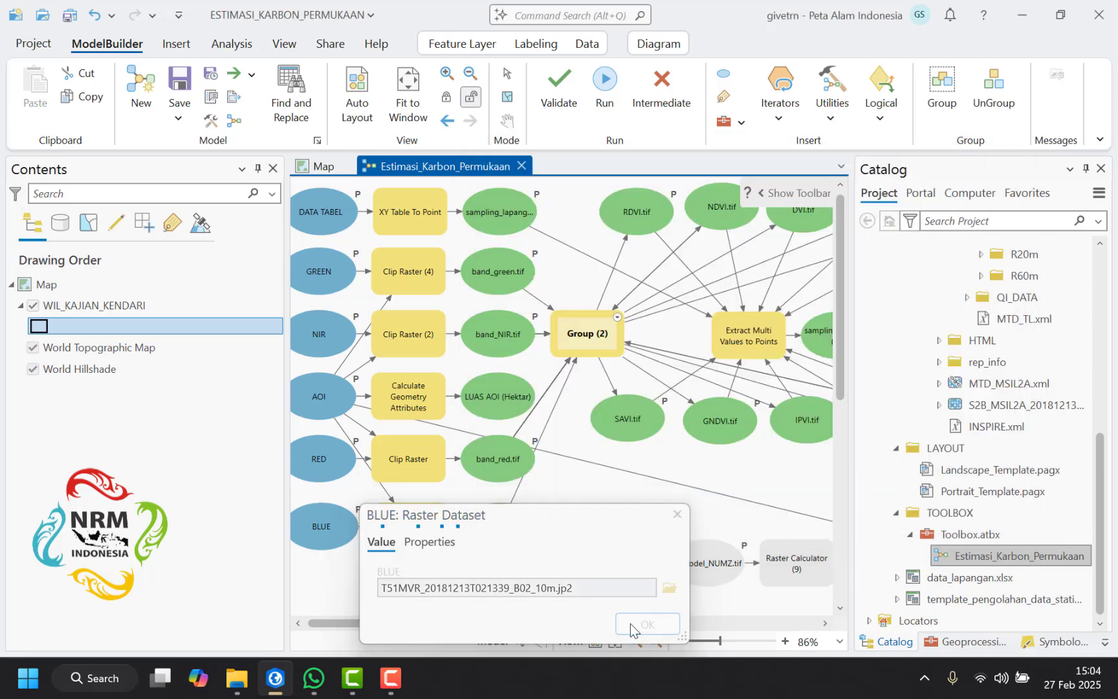
pyautogui.click(635, 625)
# Step: Set the AOI input to the WIL_KAJIAN_KENDARI.shp shapefile in the AOI folder of GEOSPASIAL DATA
pyautogui.click(329, 393)
pyautogui.doubleClick(329, 393)
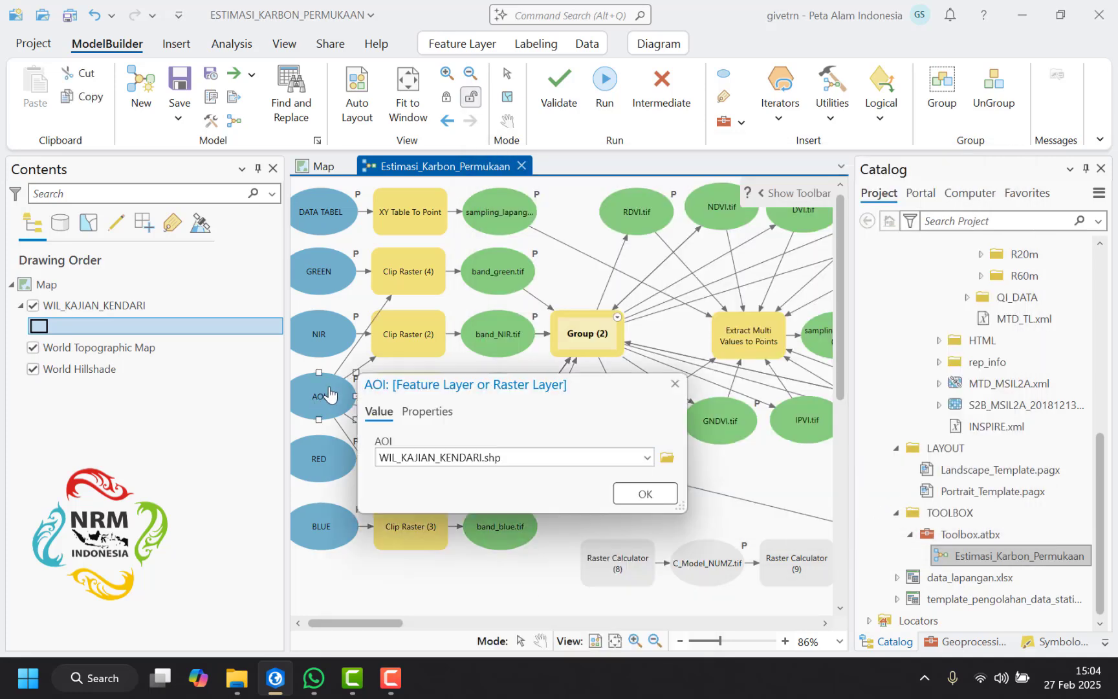
pyautogui.click(668, 457)
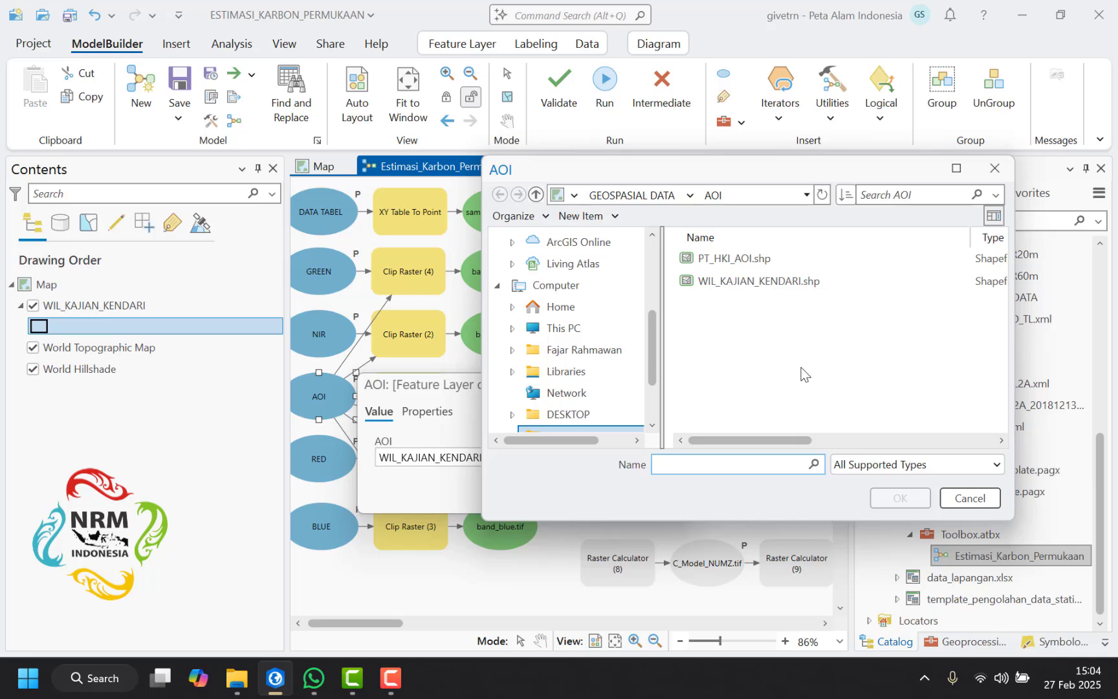
pyautogui.click(799, 283)
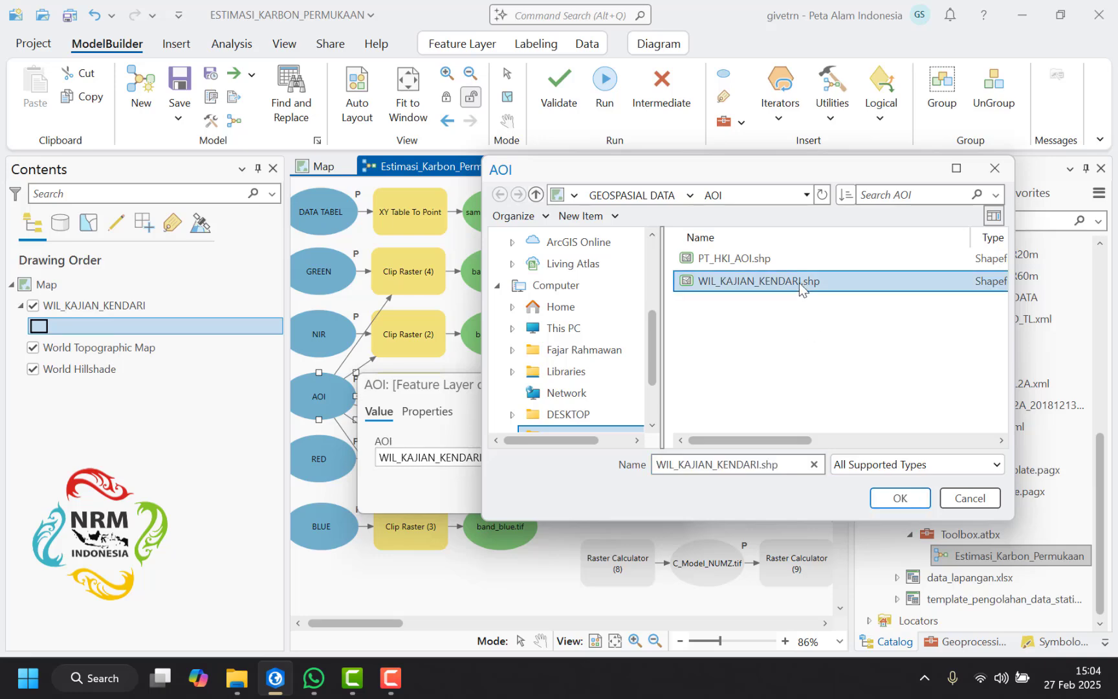
pyautogui.click(907, 502)
pyautogui.click(645, 494)
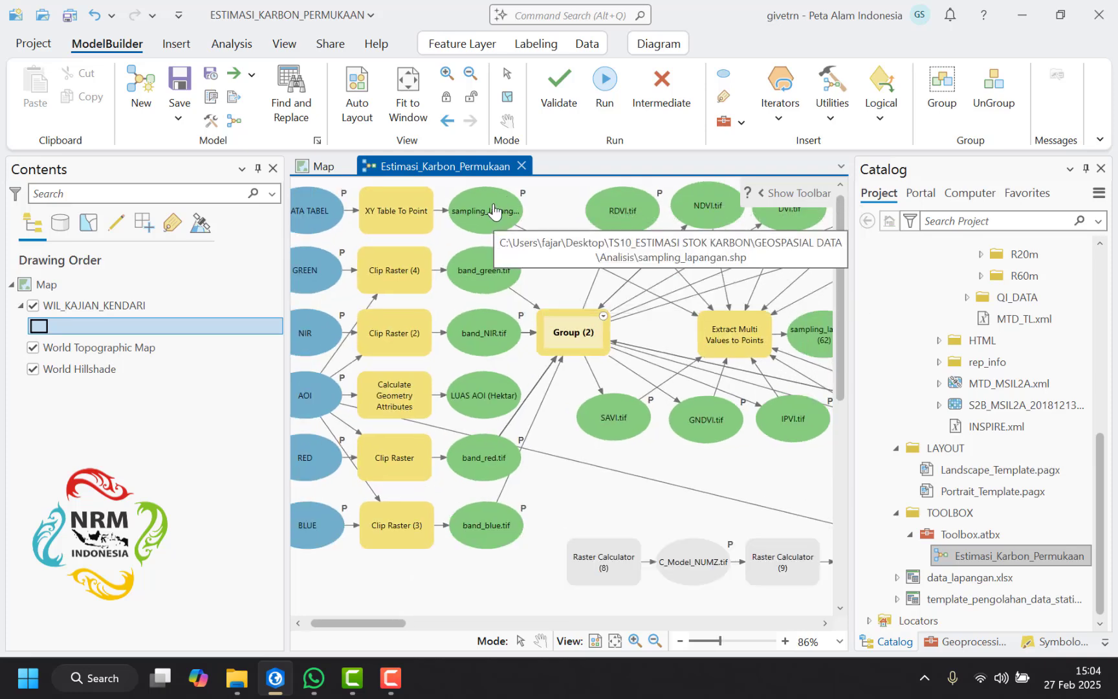
# Step: Open the sampling_lapangan.shp output, copy its file name, and create a folder named Analisis in GEOSPASIAL DATA for its location
pyautogui.doubleClick(493, 211)
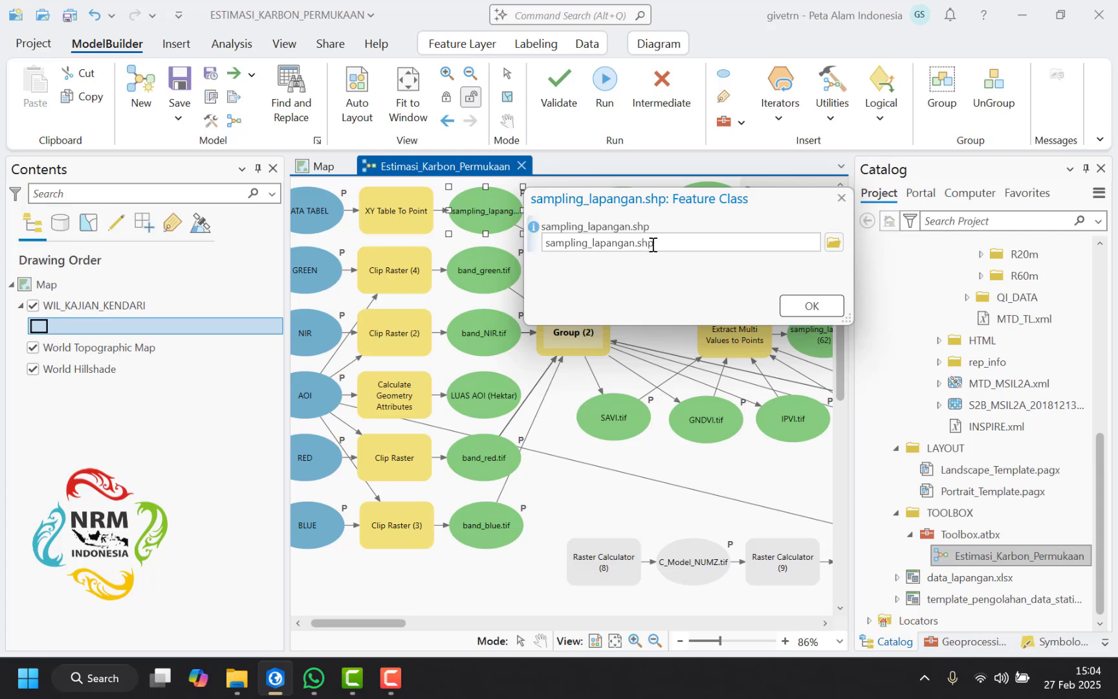
pyautogui.click(723, 251)
pyautogui.moveTo(710, 242); pyautogui.dragTo(832, 249)
pyautogui.hotkey('ctrl', 'c')
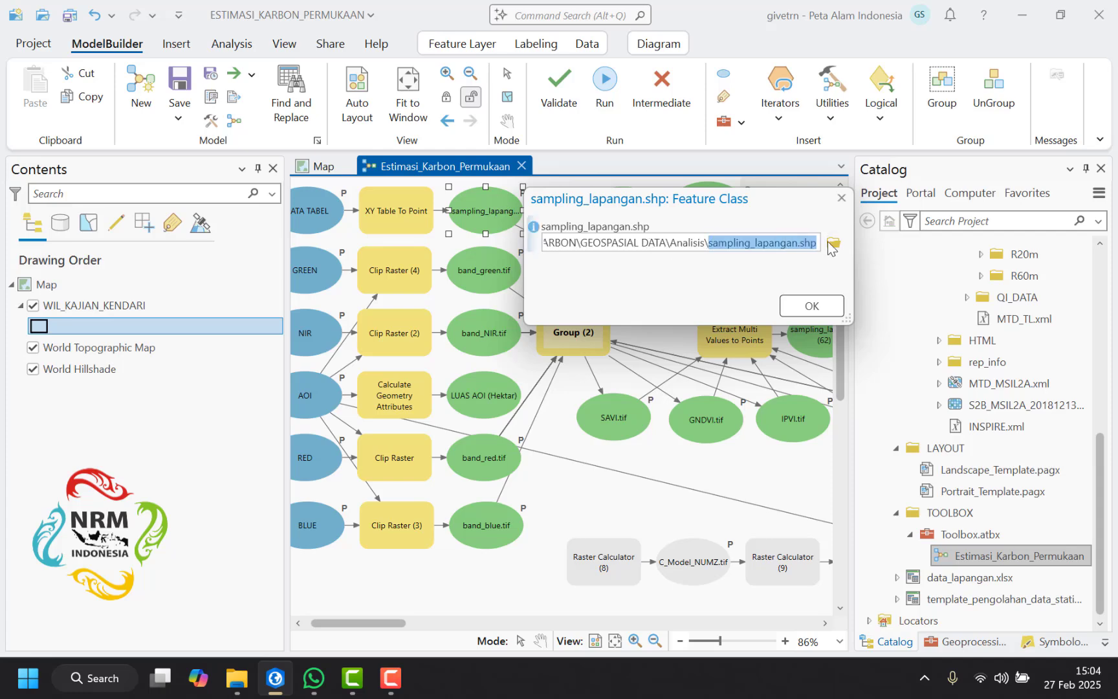
pyautogui.click(834, 244)
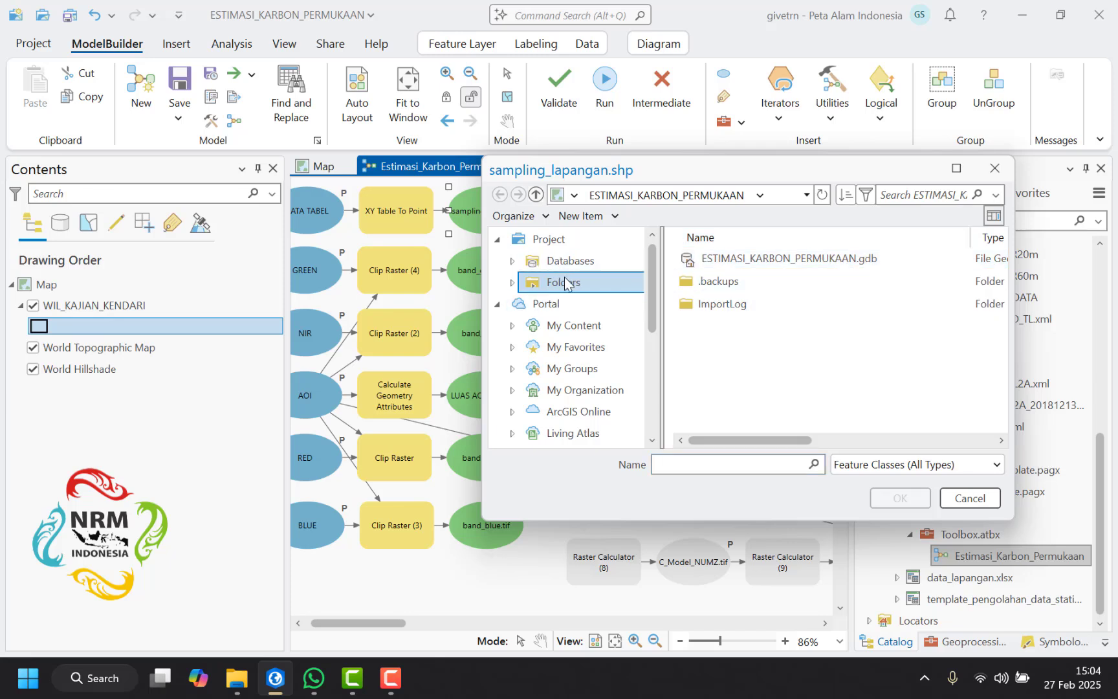
pyautogui.click(565, 282)
pyautogui.click(722, 291)
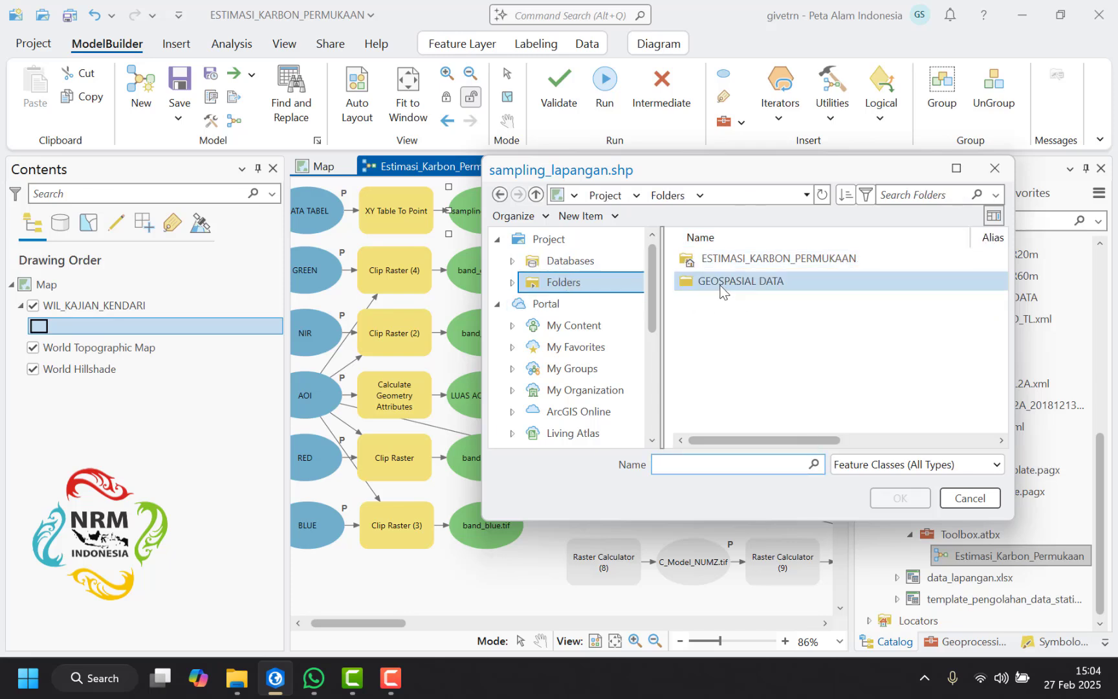
pyautogui.doubleClick(721, 291)
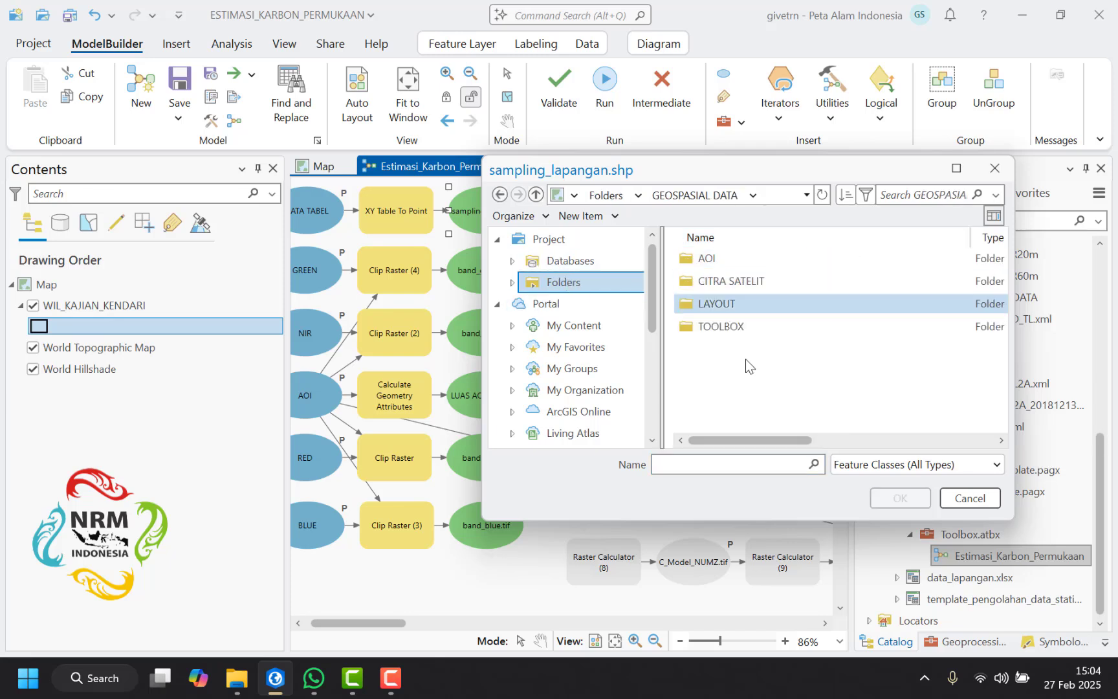
pyautogui.click(613, 217)
pyautogui.click(608, 237)
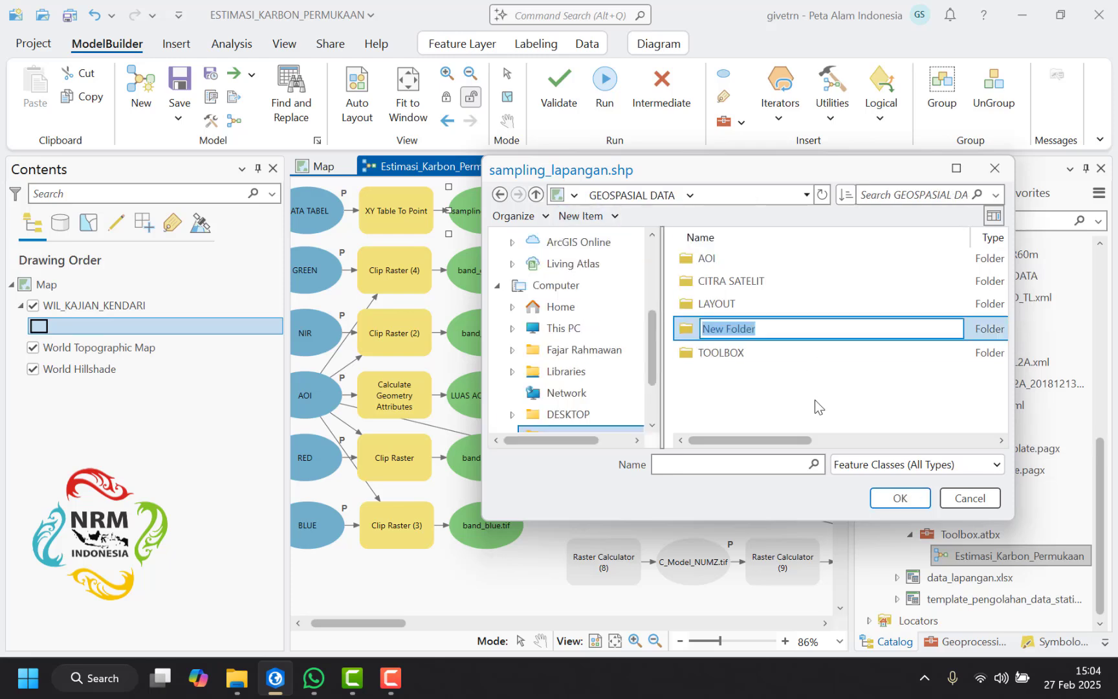
pyautogui.write('Analisis')
pyautogui.press('Return')
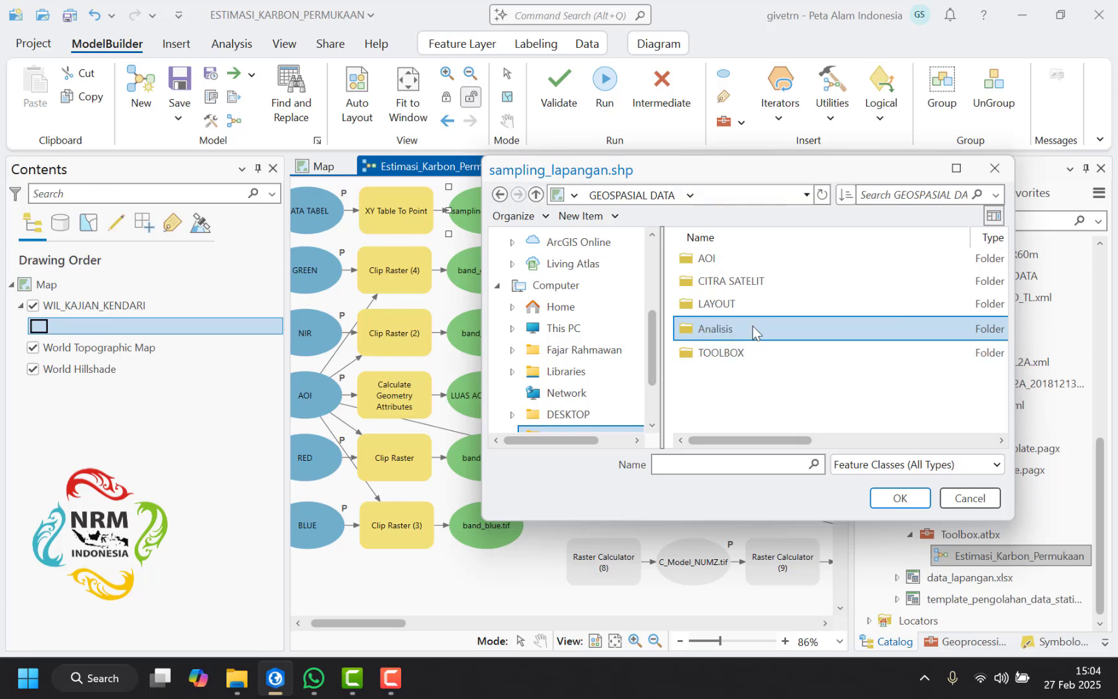
# Step: Set the output to sampling_lapangan.shp in the Analisis folder and copy the folder path for reuse
pyautogui.doubleClick(752, 327)
pyautogui.click(745, 468)
pyautogui.hotkey('ctrl', 'v')
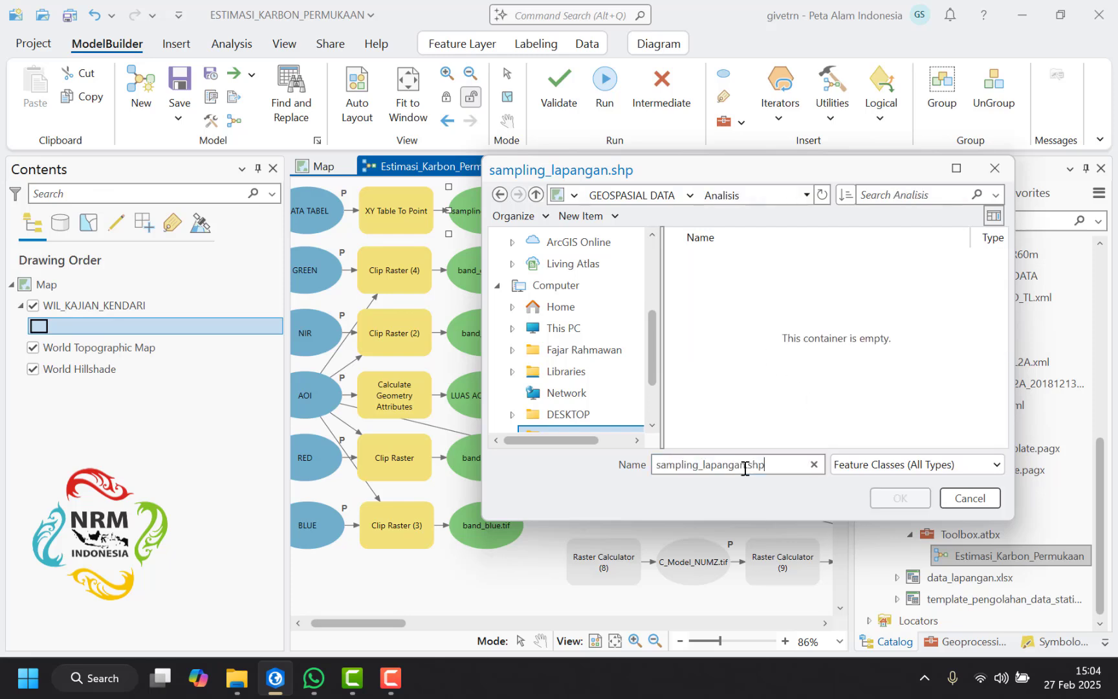
pyautogui.click(898, 499)
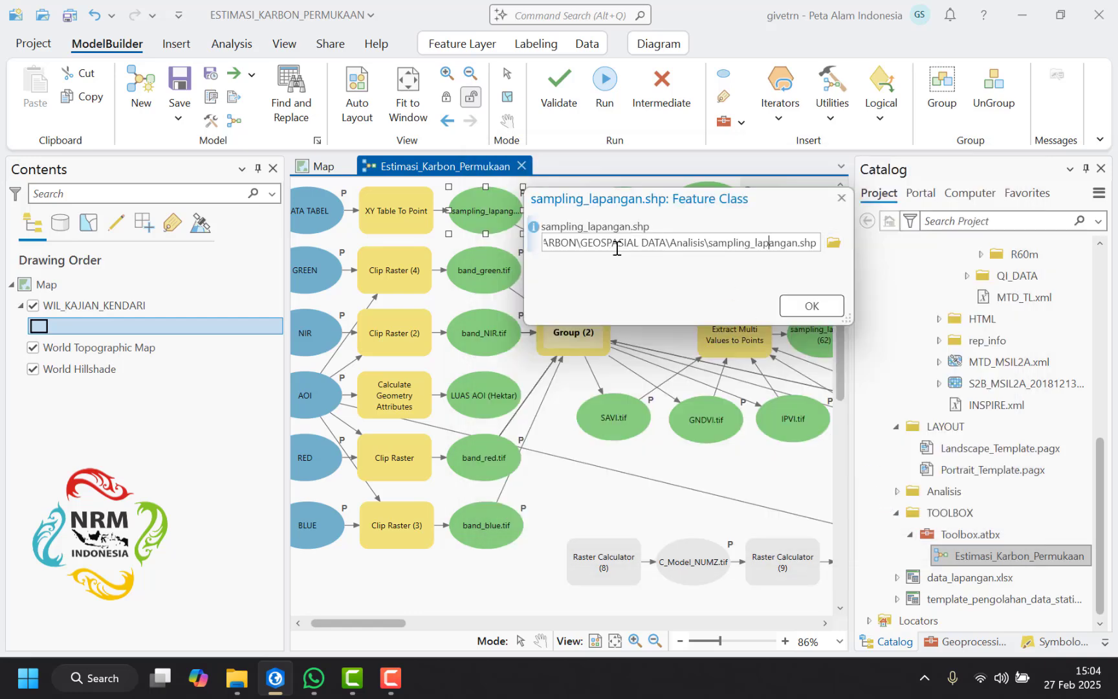
pyautogui.moveTo(709, 247); pyautogui.dragTo(511, 239)
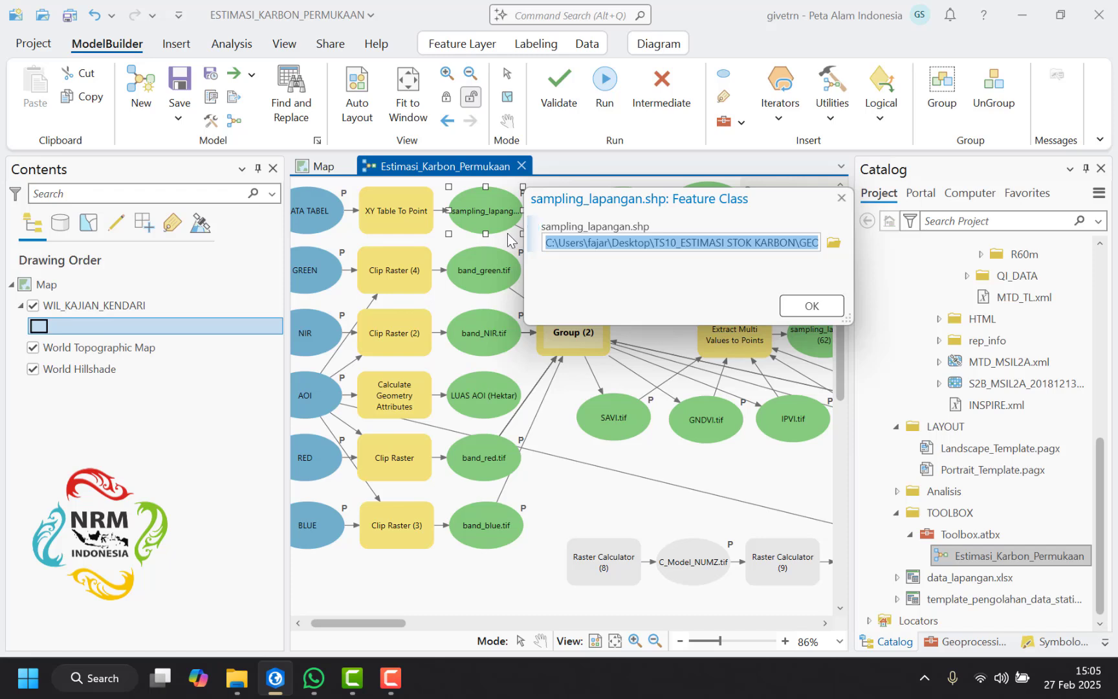
pyautogui.click(822, 308)
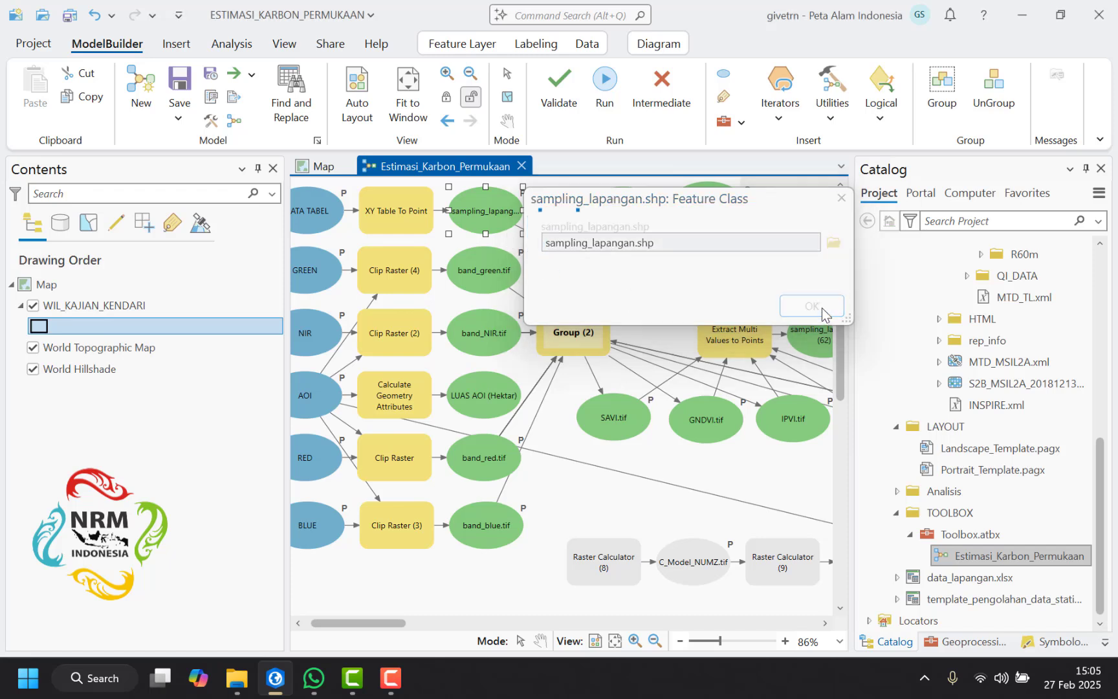
# Step: Set the band_green.tif output path to the GEOSPASIAL DATA\Analisis folder, keeping the file name band_green.tif
pyautogui.doubleClick(493, 272)
pyautogui.click(616, 332)
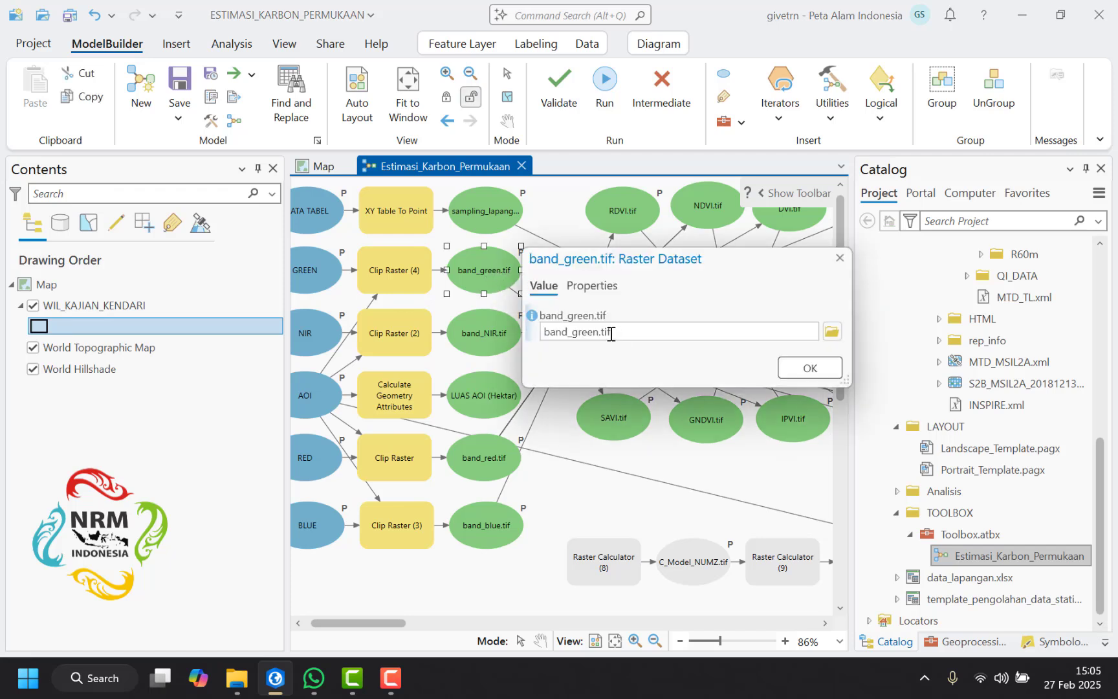
pyautogui.hotkey('ctrl', 'v')
pyautogui.moveTo(748, 333); pyautogui.dragTo(428, 320)
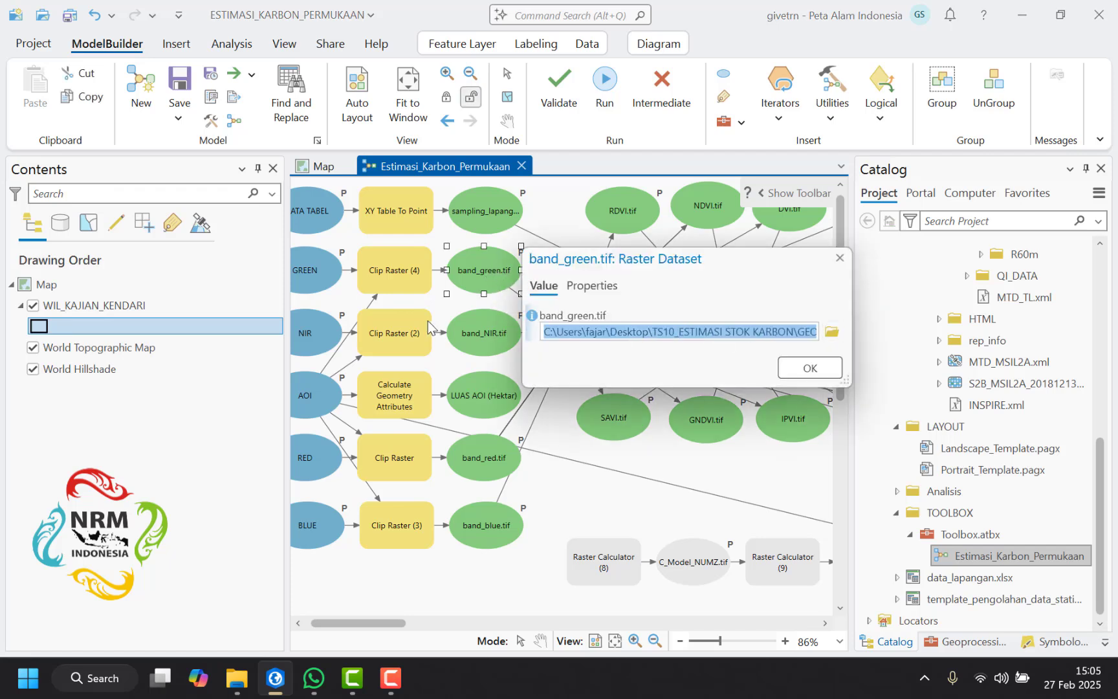
pyautogui.click(550, 366)
pyautogui.click(808, 369)
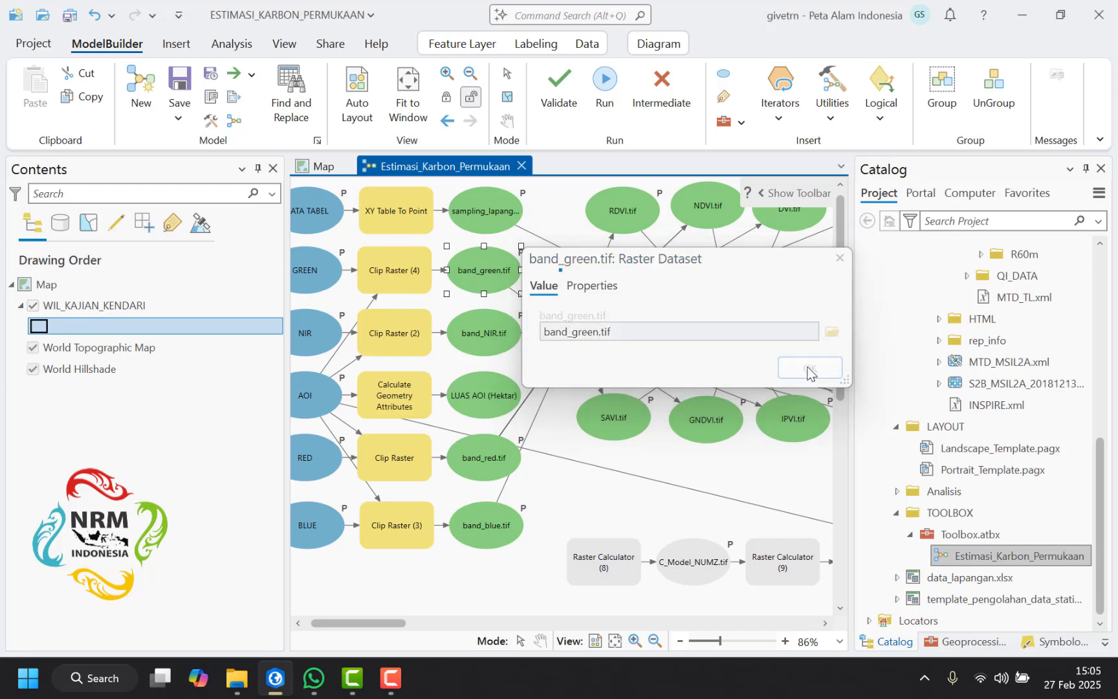
# Step: Set the band_NIR.tif output path to the GEOSPASIAL DATA\Analisis folder, keeping the file name band_NIR.tif
pyautogui.doubleClick(488, 333)
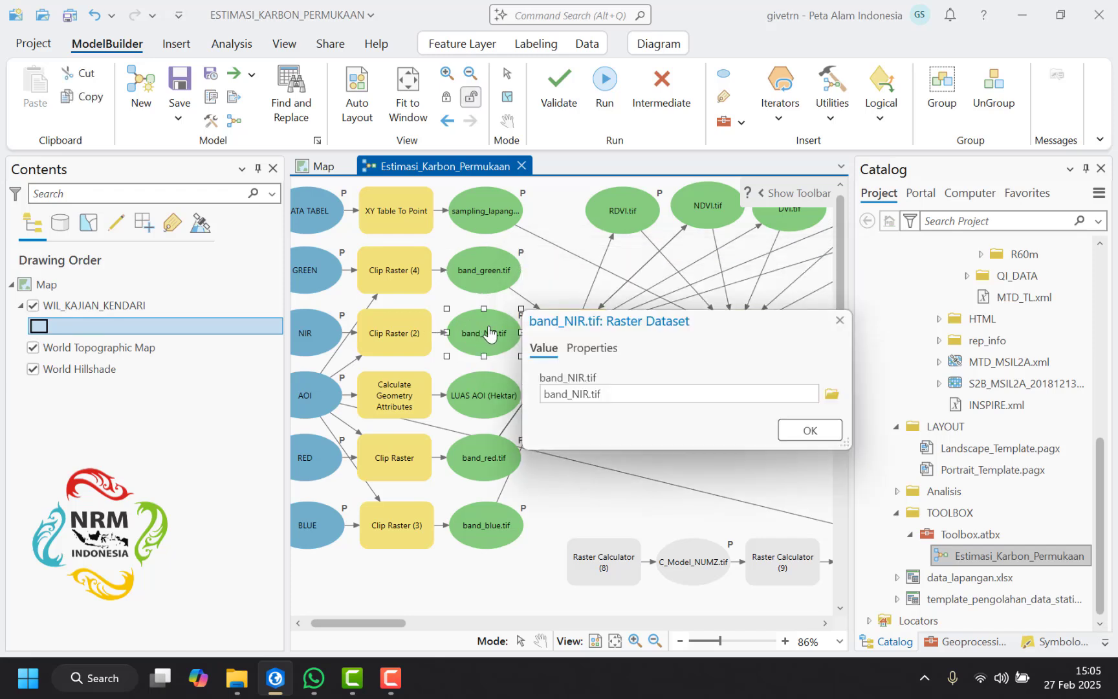
pyautogui.hotkey('ctrl', 'a')
pyautogui.hotkey('ctrl', 'v')
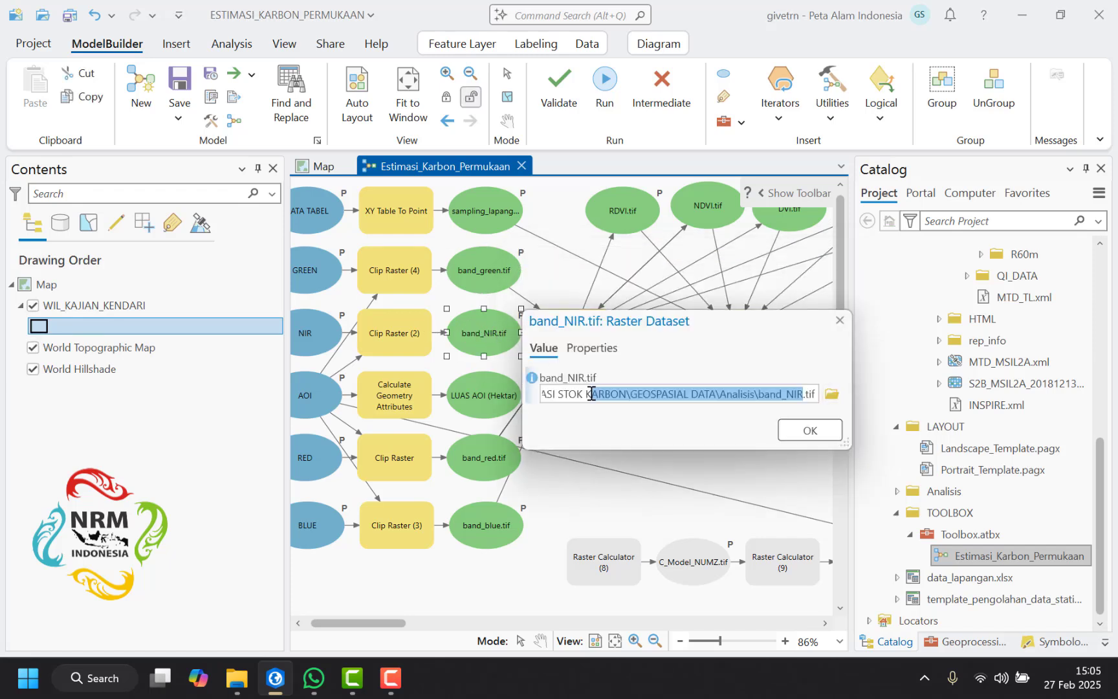
pyautogui.click(754, 393)
pyautogui.moveTo(759, 394); pyautogui.dragTo(408, 379)
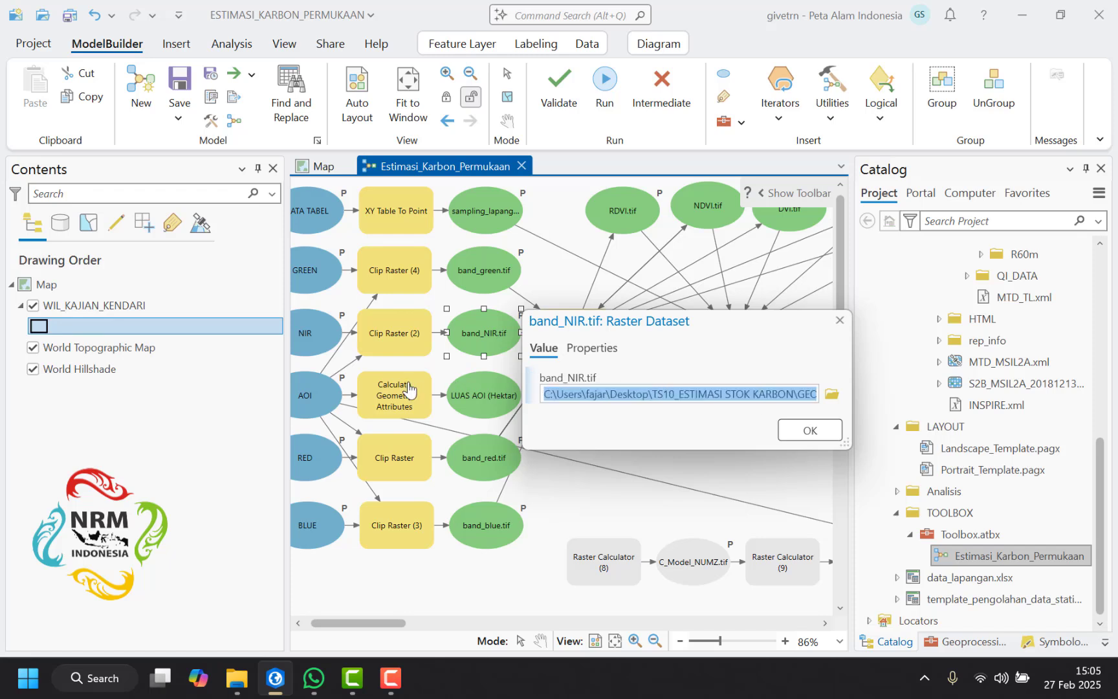
pyautogui.press('Right')
pyautogui.click(826, 426)
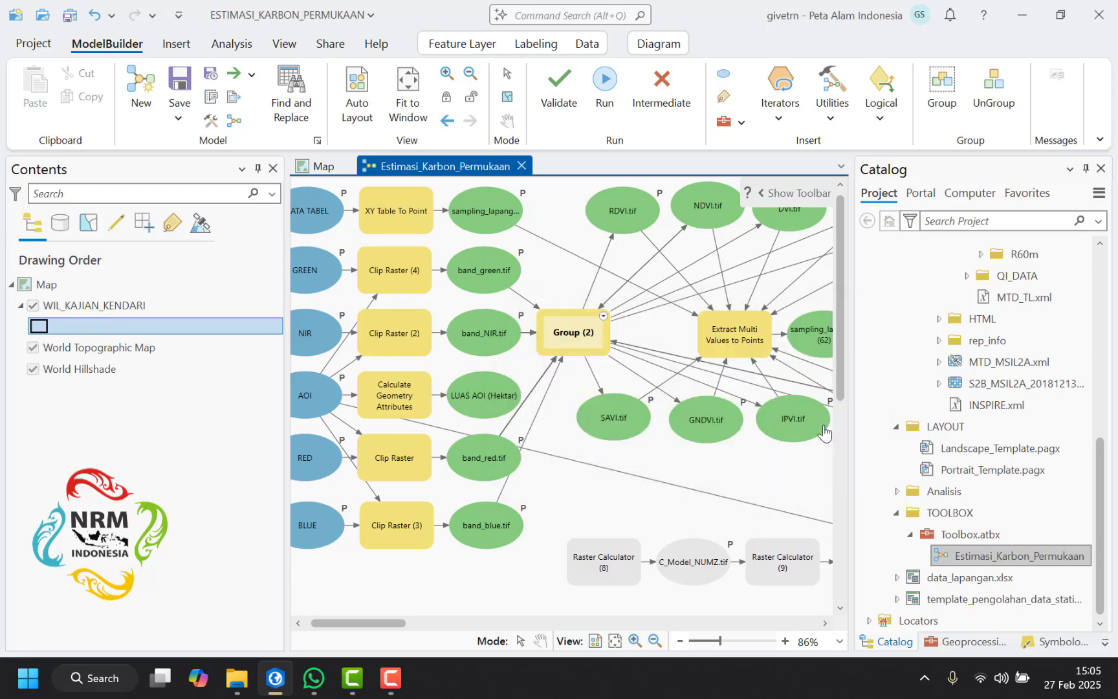
# Step: Set the band_red.tif output path to the GEOSPASIAL DATA\Analisis folder, keeping the file name band_red.tif
pyautogui.doubleClick(472, 463)
pyautogui.click(544, 518)
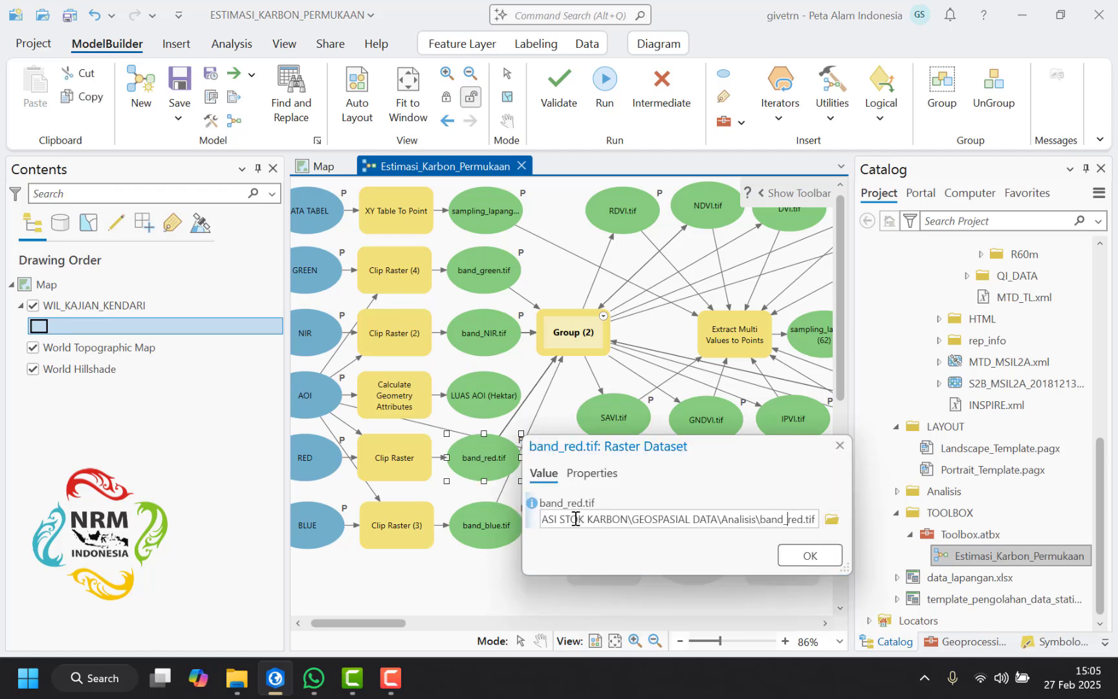
pyautogui.hotkey('ctrl', 'v')
pyautogui.moveTo(761, 518); pyautogui.dragTo(471, 495)
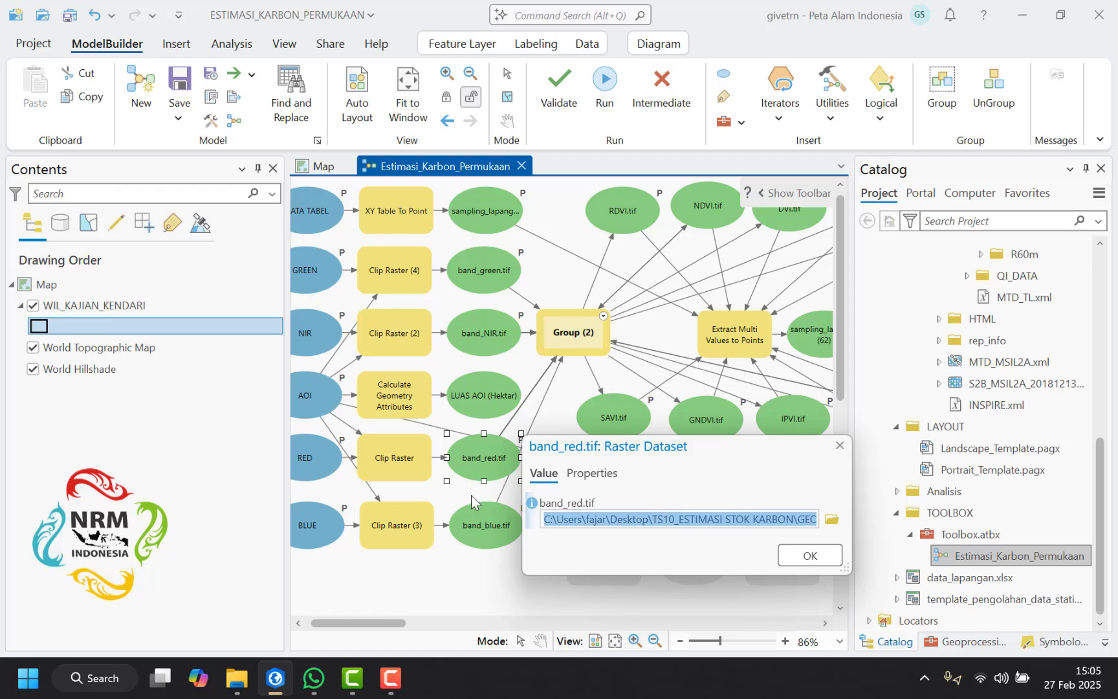
pyautogui.press('Right')
pyautogui.click(788, 554)
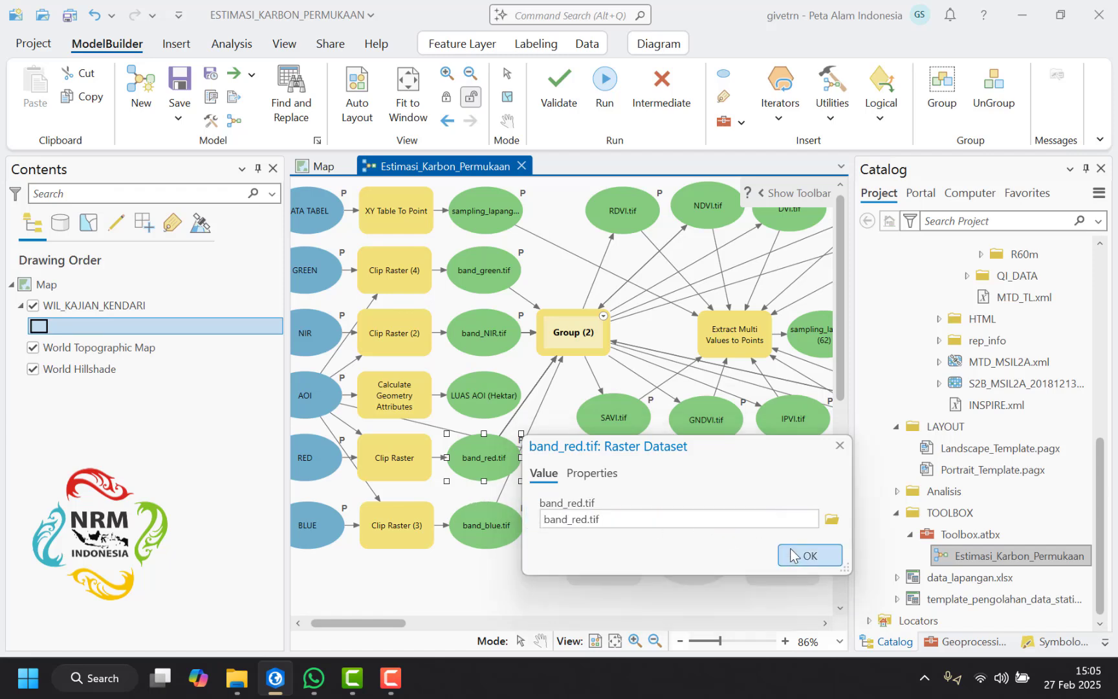
# Step: Set the band_blue.tif output path to the GEOSPASIAL DATA\Analisis folder, keeping the file name band_blue.tif
pyautogui.doubleClick(486, 524)
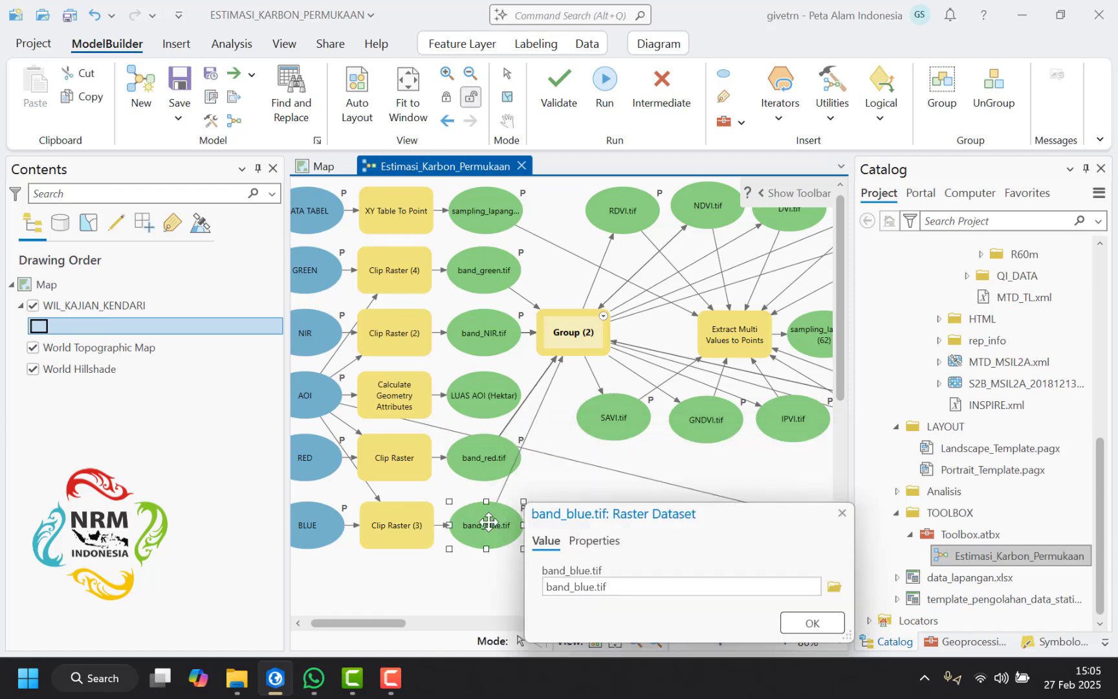
pyautogui.click(545, 586)
pyautogui.hotkey('ctrl', 'v')
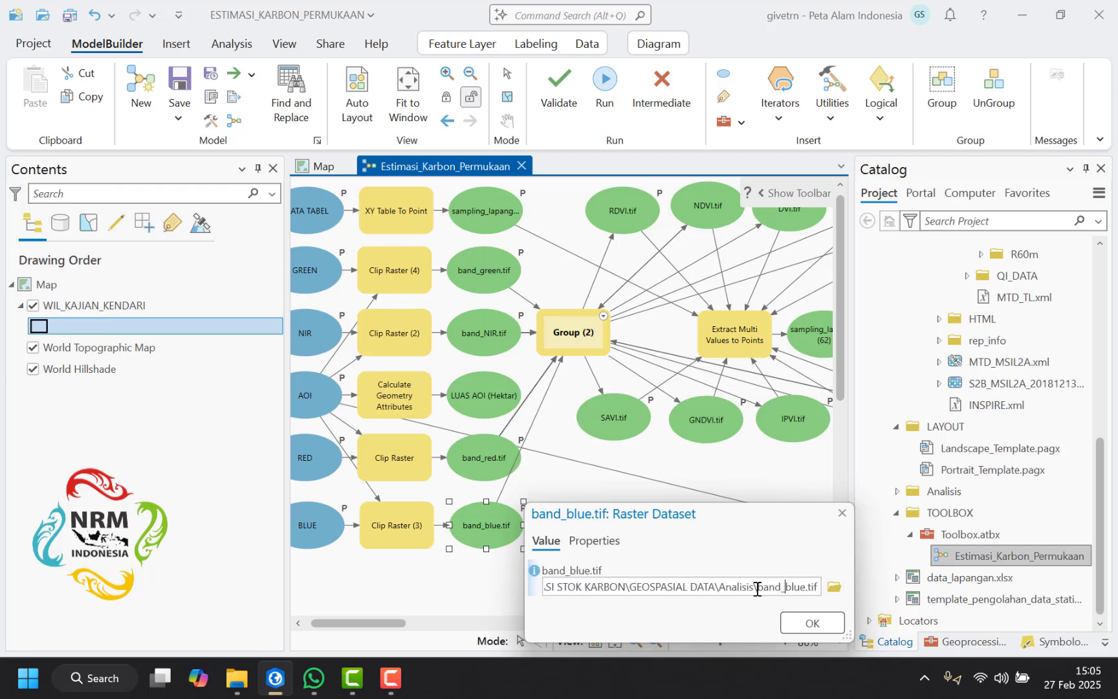
pyautogui.hotkey('shift', 'Home')
pyautogui.press('Right')
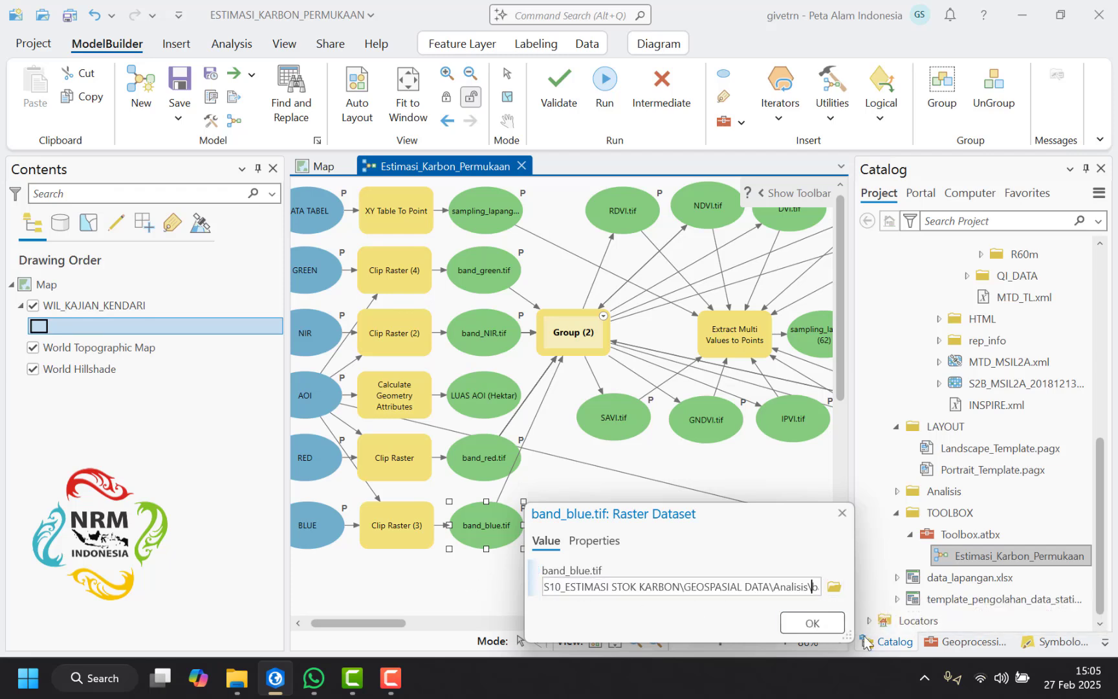
pyautogui.click(813, 623)
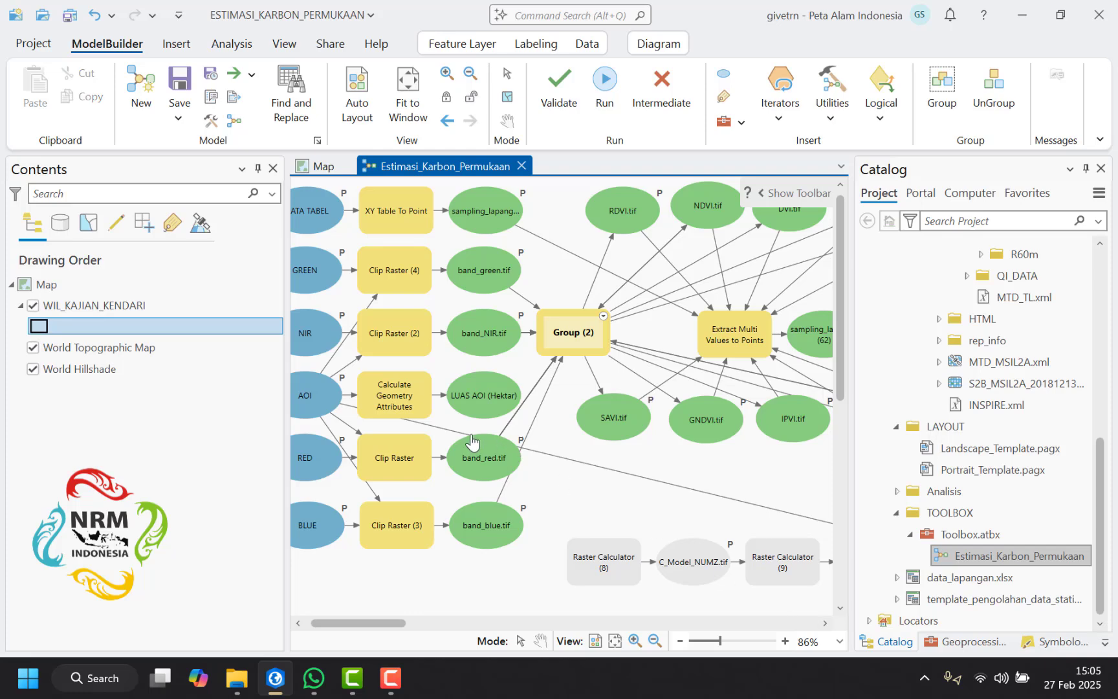
# Step: Set the C_Model_NUMZ.tif output of Raster Calculator (8) to the GEOSPASIAL DATA\Analisis folder, keeping its file name
pyautogui.scroll(-4, 472, 440)
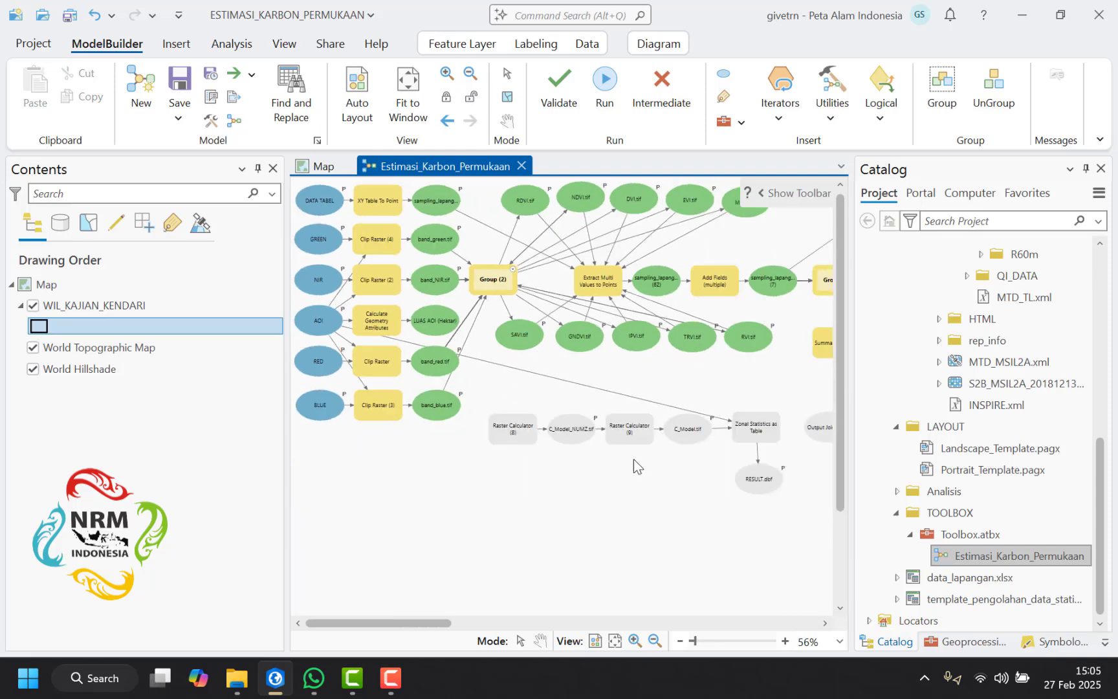
pyautogui.scroll(3, 571, 460)
pyautogui.doubleClick(565, 442)
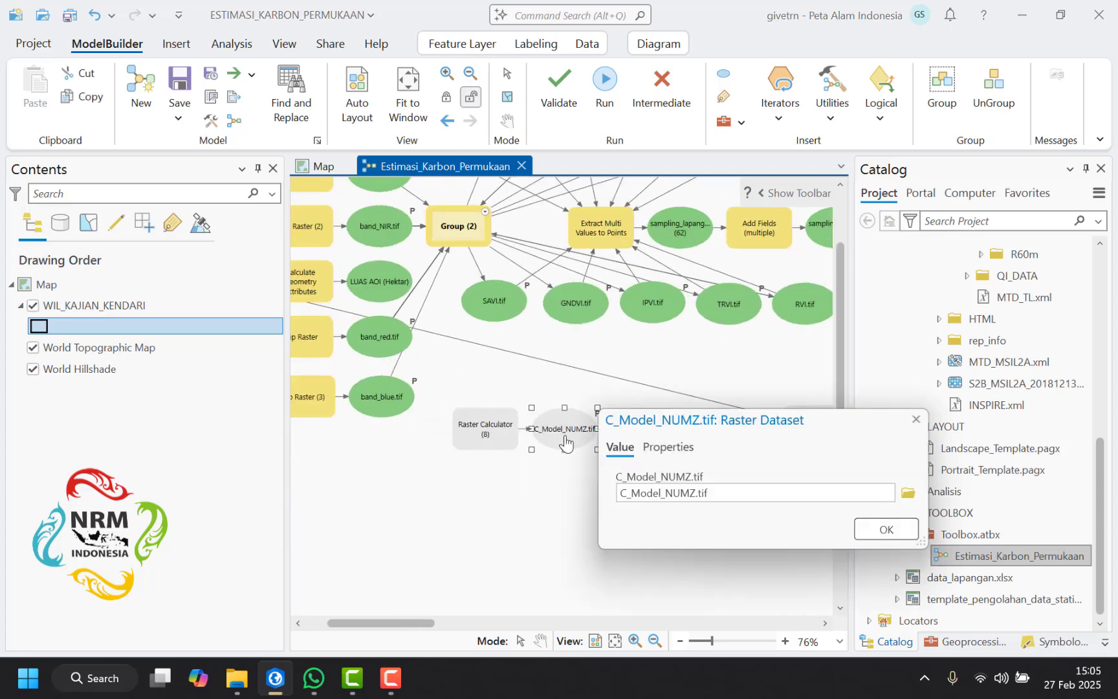
pyautogui.click(667, 495)
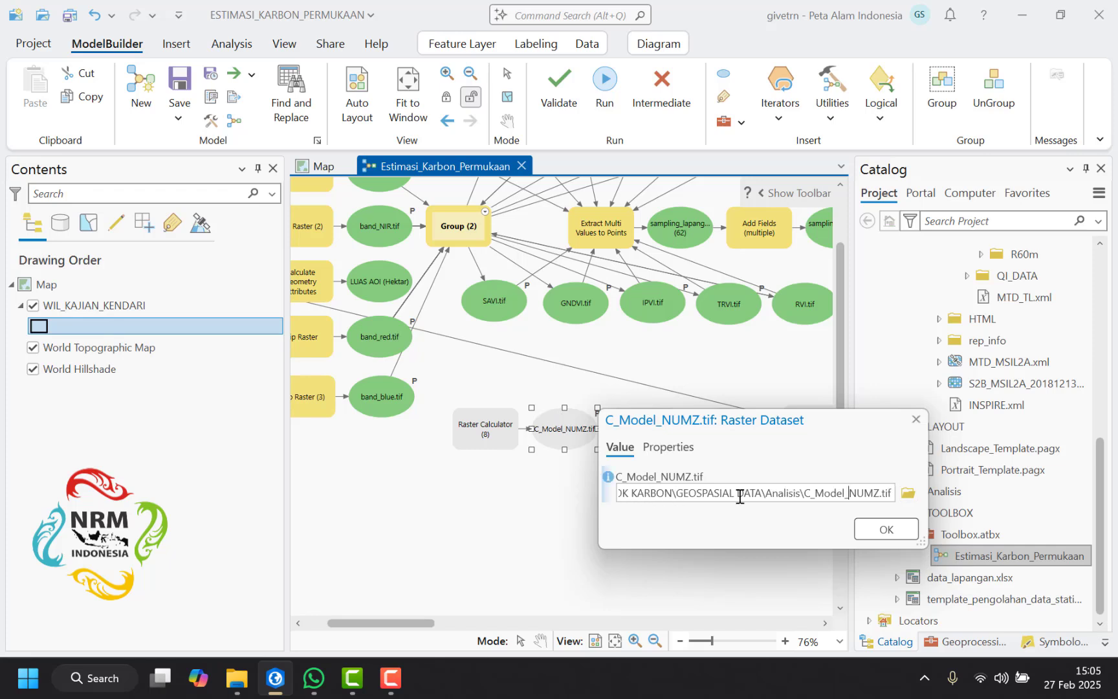
pyautogui.moveTo(719, 494); pyautogui.dragTo(542, 486)
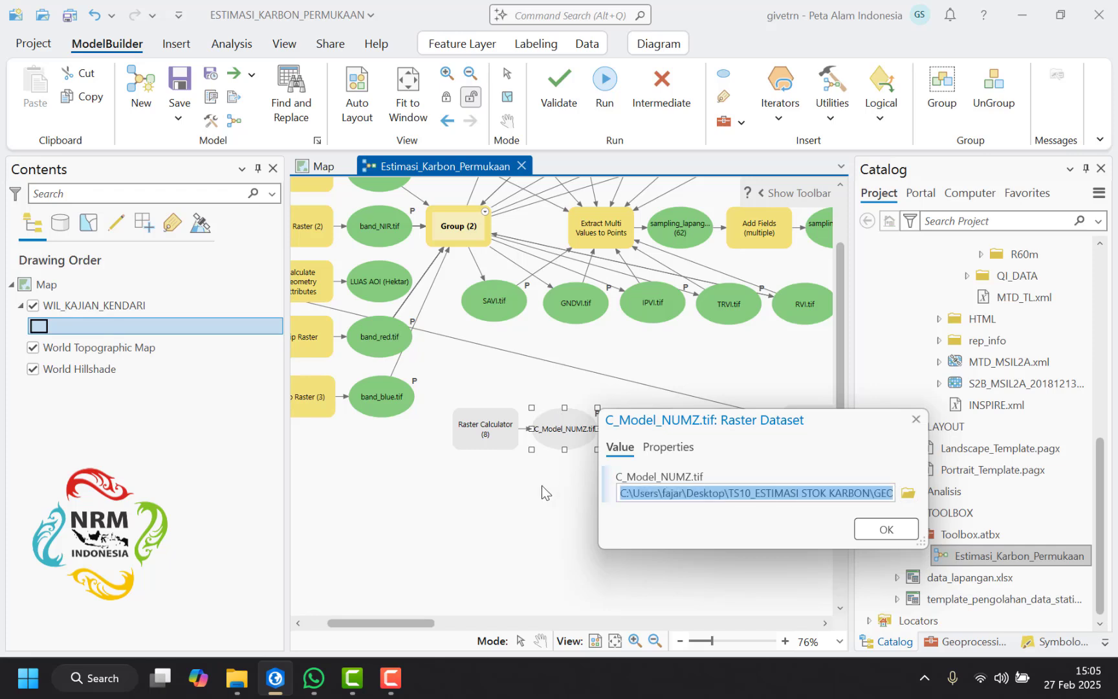
pyautogui.hotkey('ctrl', 'v')
pyautogui.click(872, 528)
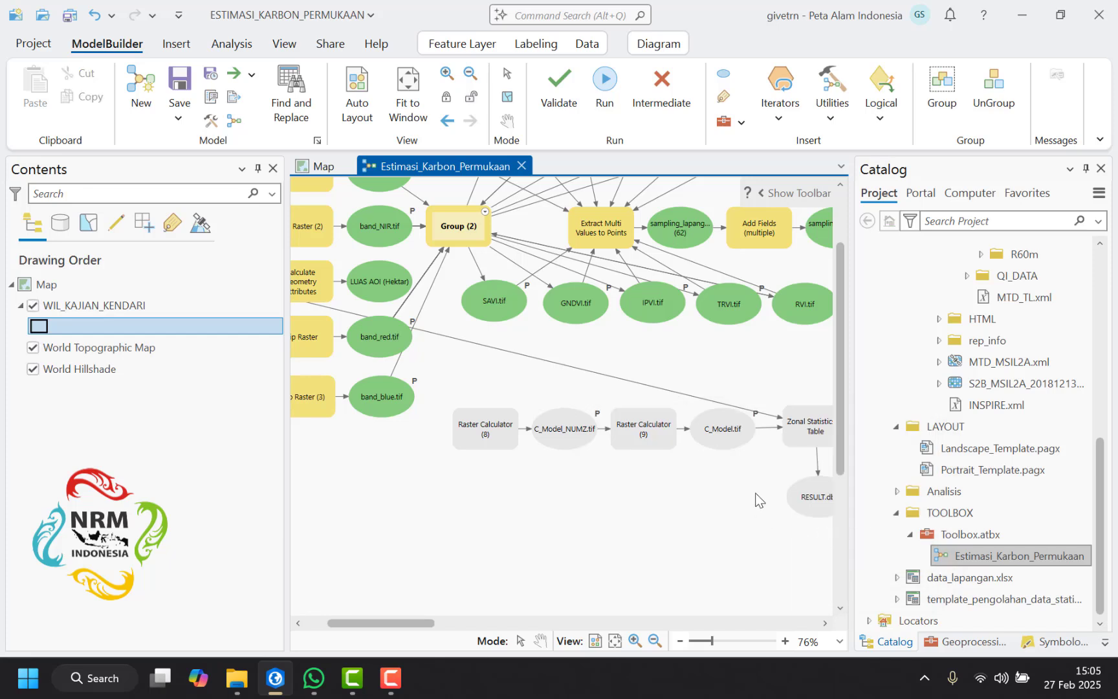
# Step: Set the C_Model.tif output of Raster Calculator (9) to the GEOSPASIAL DATA\Analisis folder, keeping its file name
pyautogui.doubleClick(715, 430)
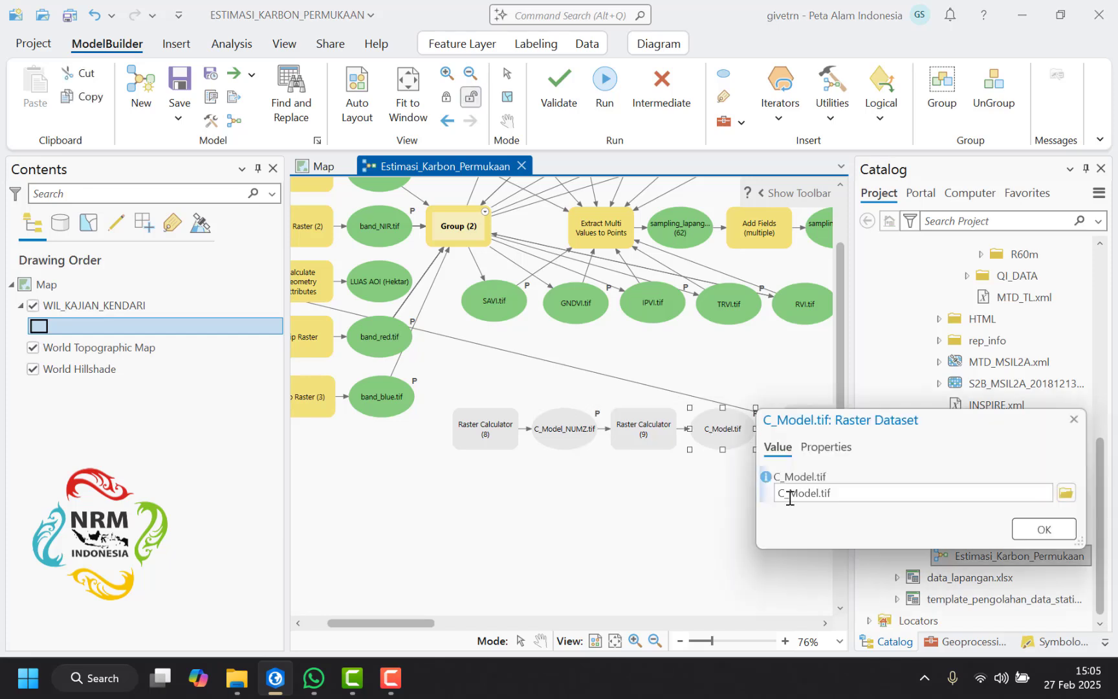
pyautogui.click(789, 495)
pyautogui.moveTo(996, 496); pyautogui.dragTo(687, 480)
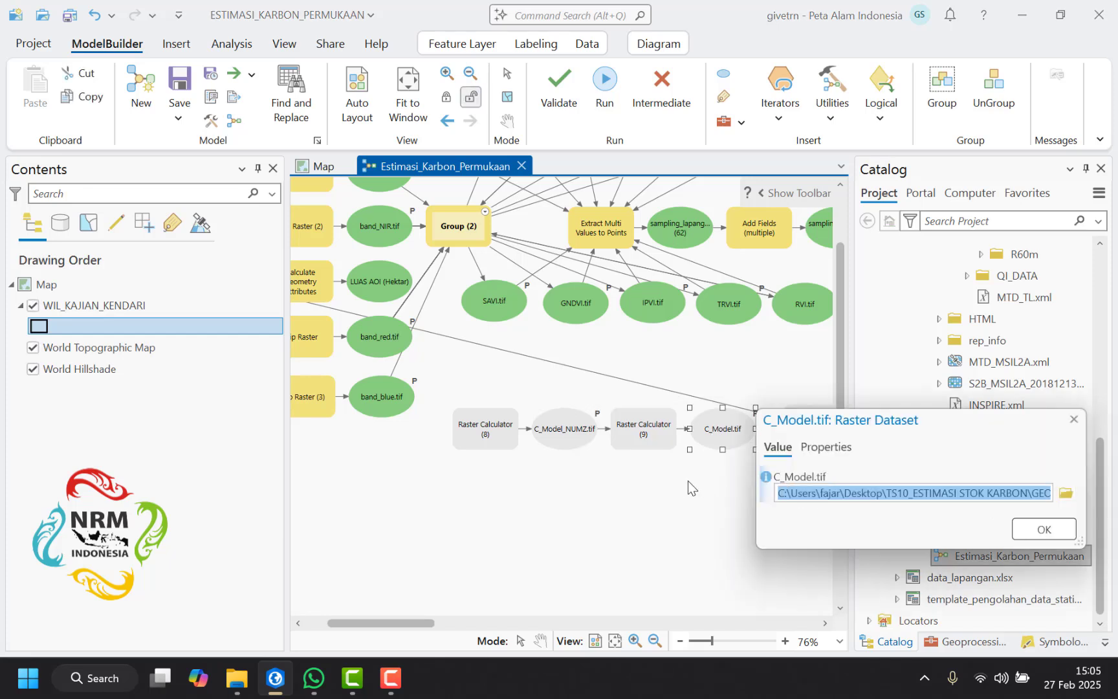
pyautogui.hotkey('ctrl', 'v')
pyautogui.click(1059, 532)
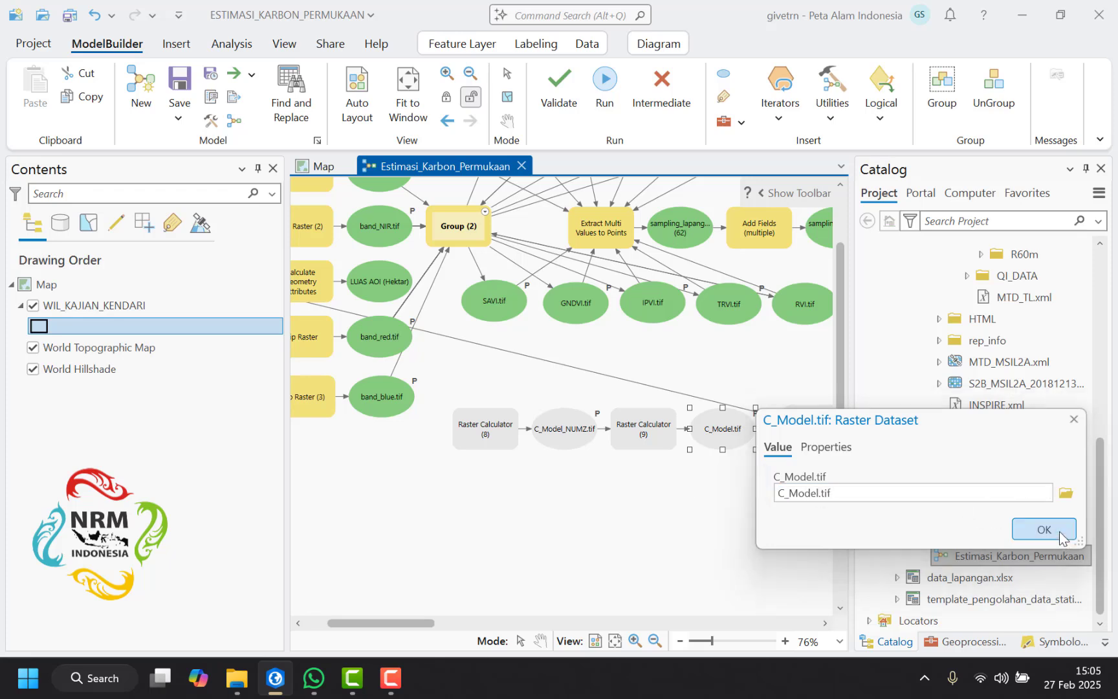
# Step: Set the RESULT.dbf output of Zonal Statistics as Table to the GEOSPASIAL DATA\Analisis folder, keeping the table name ZonalSt_WIL_KAJ1
pyautogui.moveTo(399, 627); pyautogui.dragTo(453, 626)
pyautogui.doubleClick(540, 498)
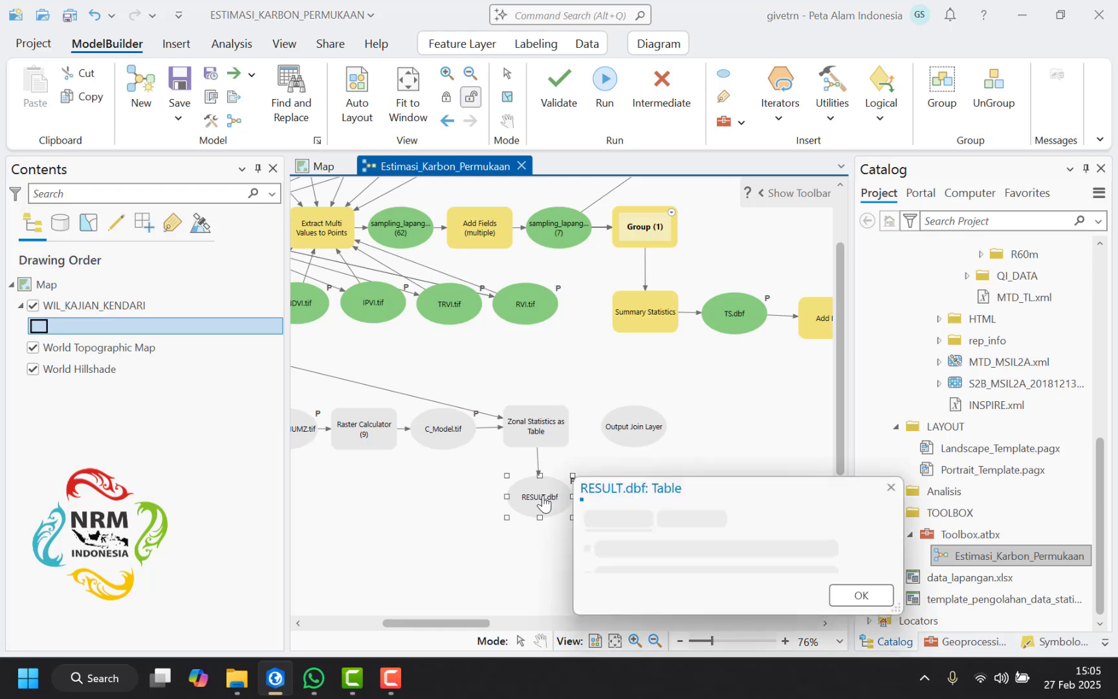
pyautogui.moveTo(619, 532); pyautogui.dragTo(801, 532)
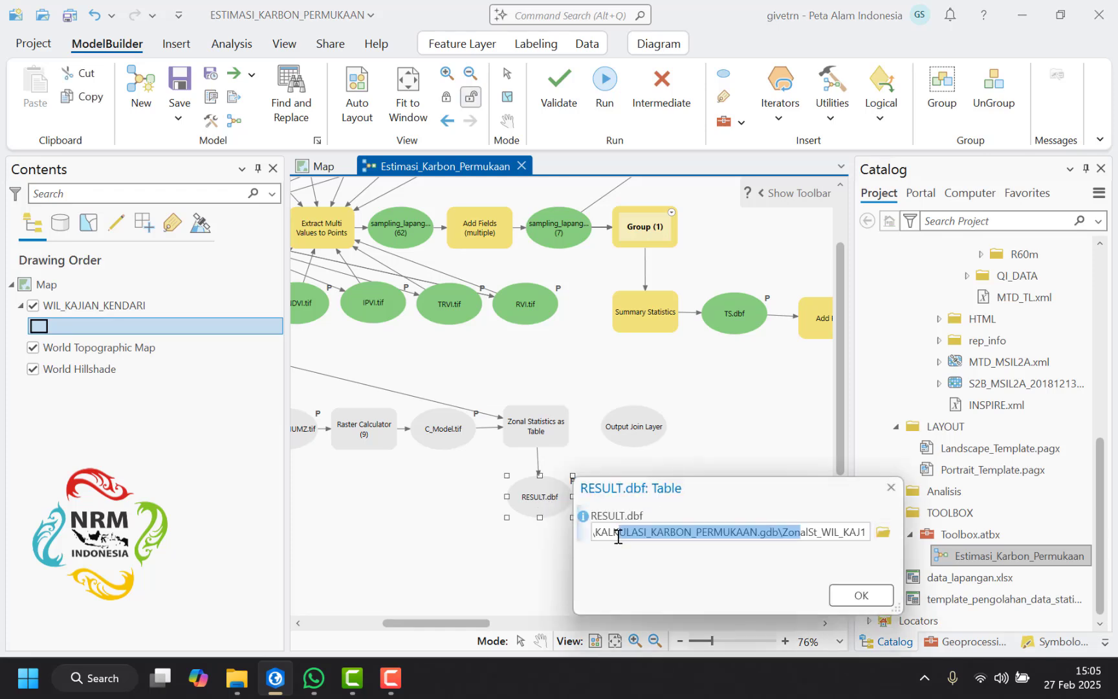
pyautogui.click(779, 534)
pyautogui.moveTo(782, 532); pyautogui.dragTo(580, 529)
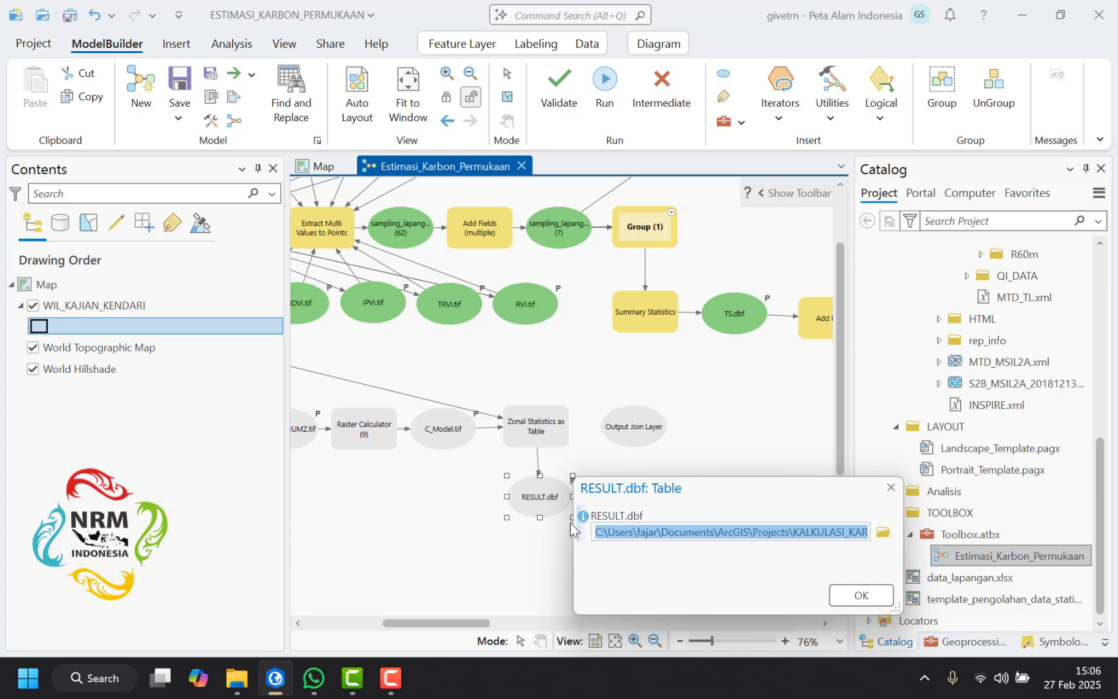
pyautogui.hotkey('ctrl', 'v')
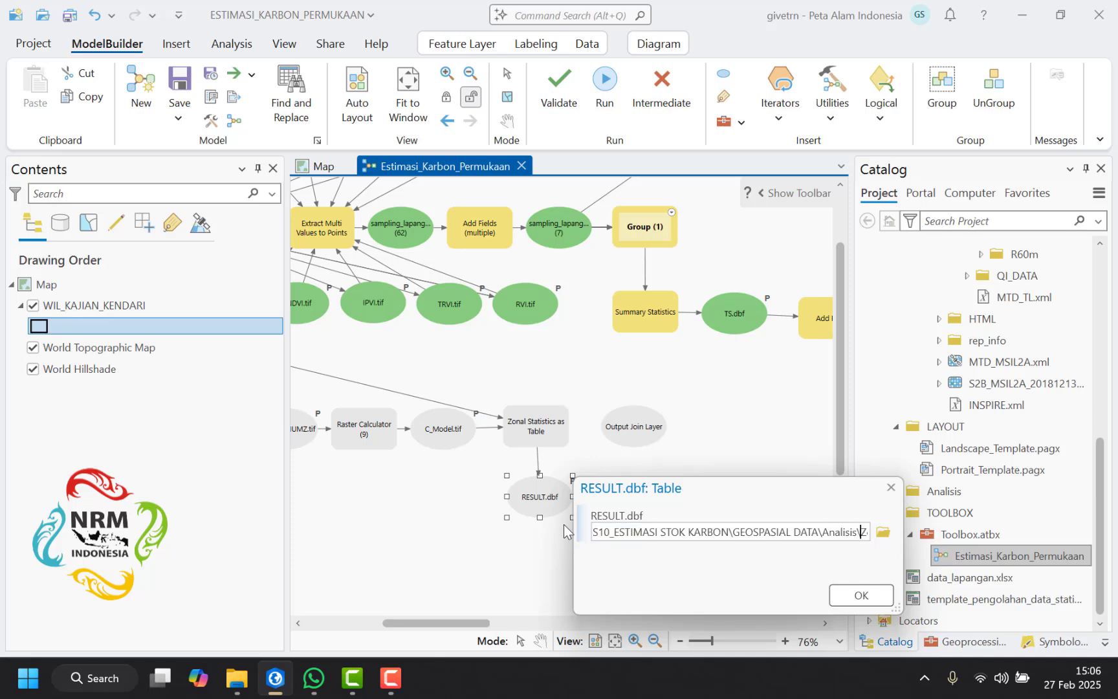
pyautogui.click(846, 595)
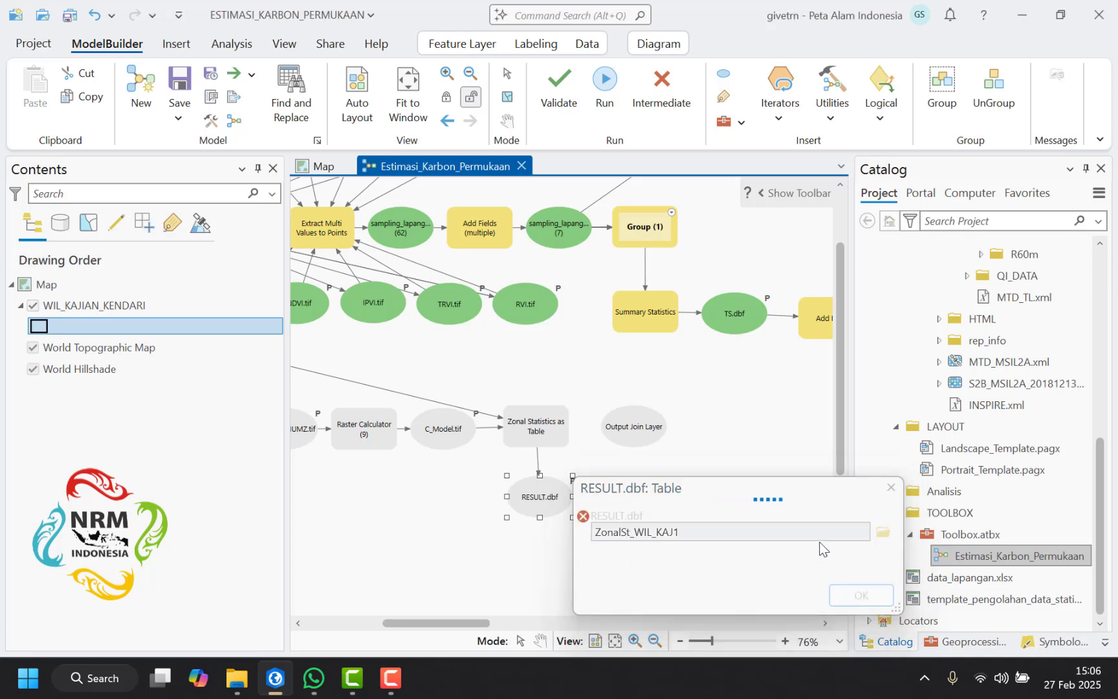
# Step: Set the TS.dbf output of Summary Statistics to the GEOSPASIAL DATA\Analisis folder, keeping its file name
pyautogui.moveTo(443, 622); pyautogui.dragTo(519, 623)
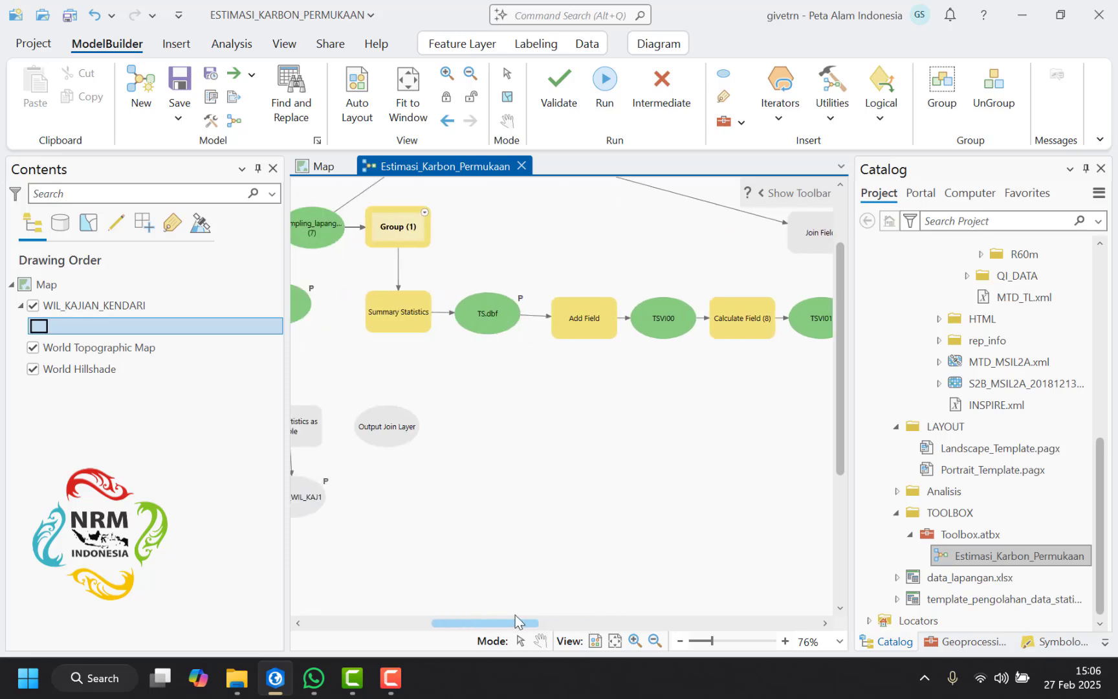
pyautogui.doubleClick(484, 324)
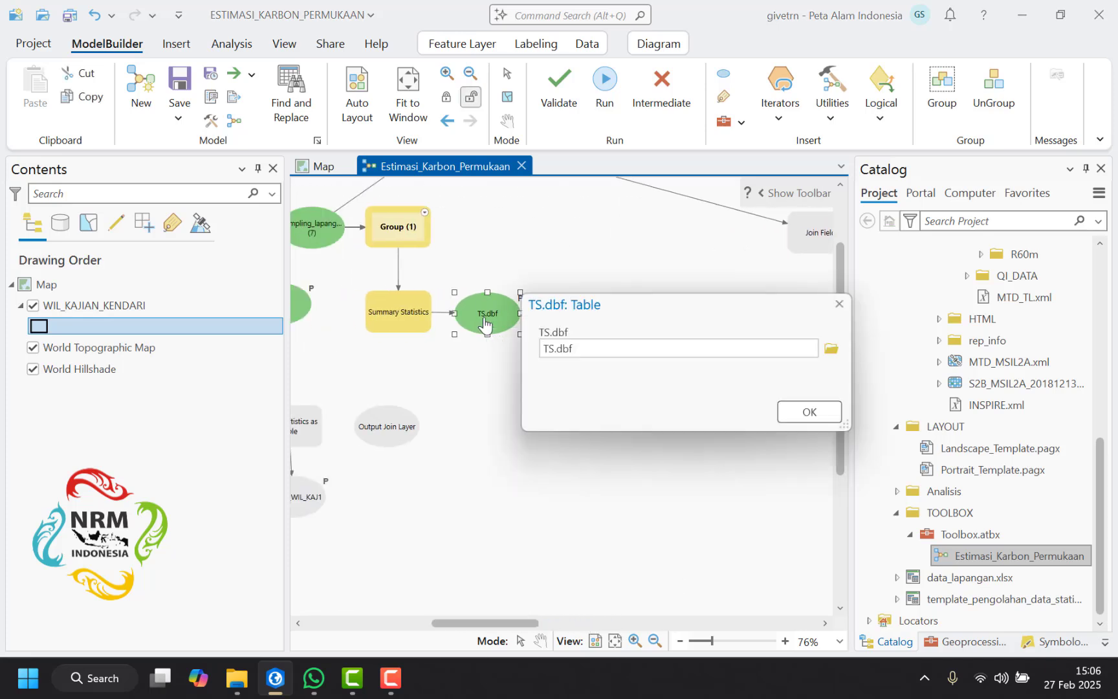
pyautogui.click(556, 353)
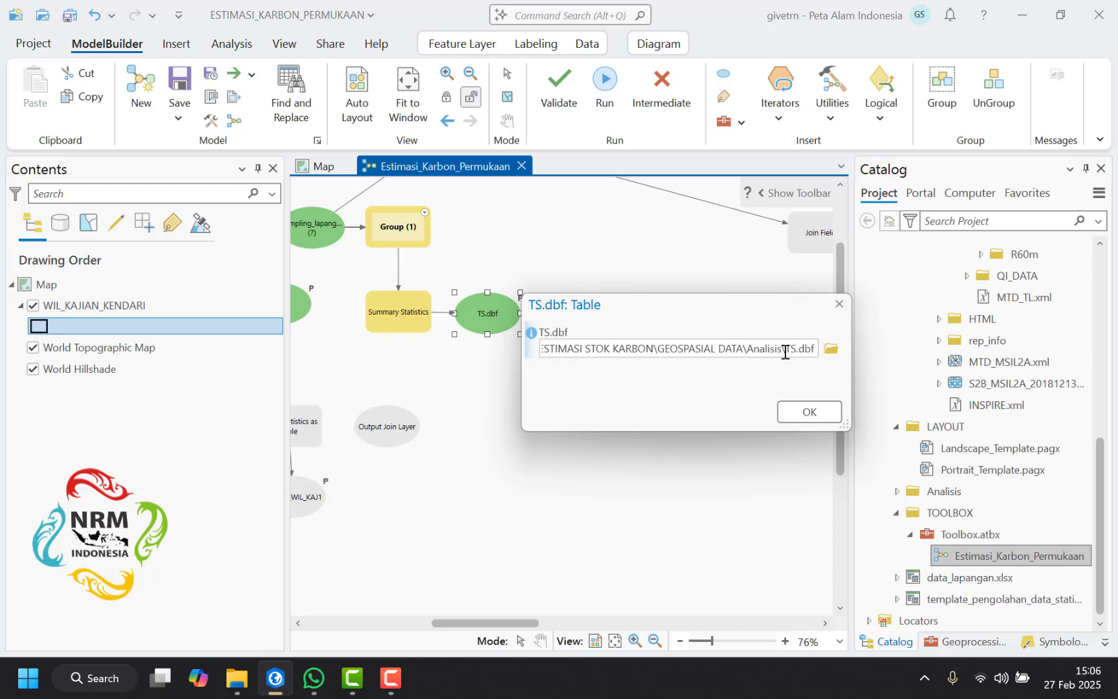
pyautogui.moveTo(787, 351); pyautogui.dragTo(419, 349)
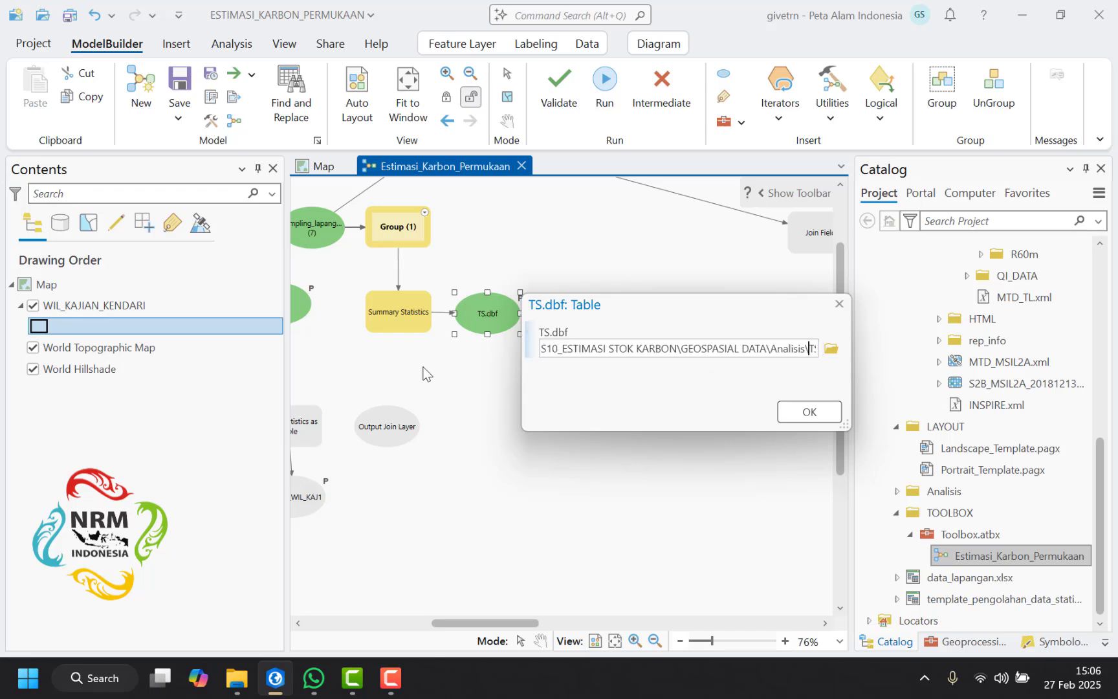
pyautogui.click(800, 411)
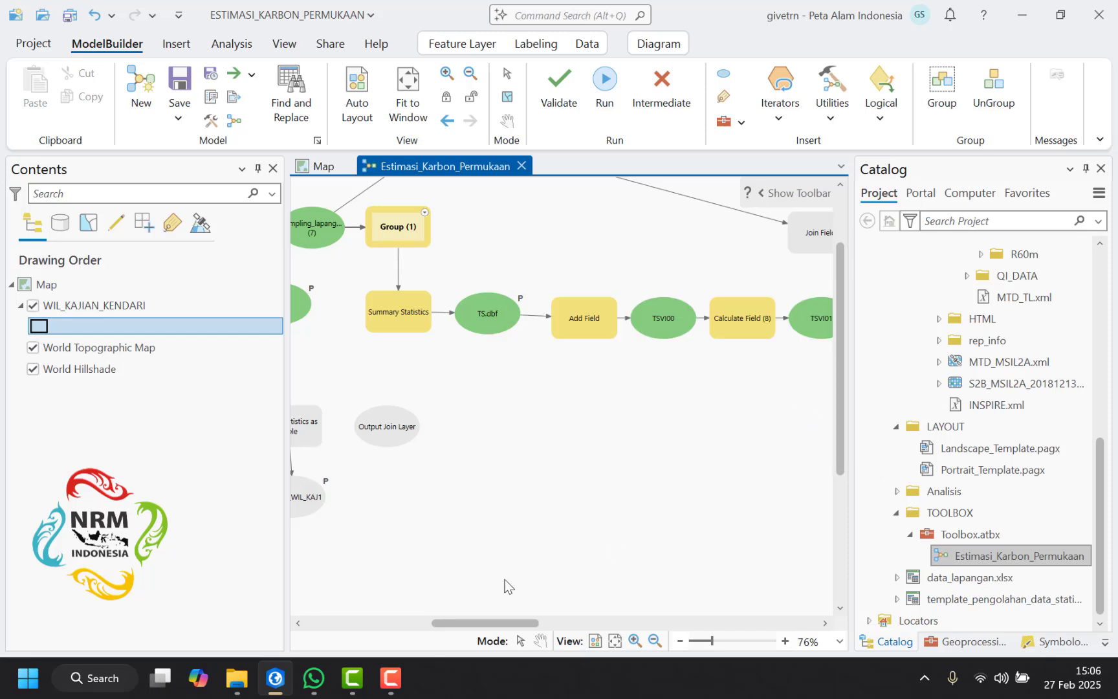
# Step: Browse for the RDVI.tif output location and create a folder named INDEKS VEGETASI inside GEOSPASIAL DATA\Analisis
pyautogui.moveTo(483, 621); pyautogui.dragTo(399, 621)
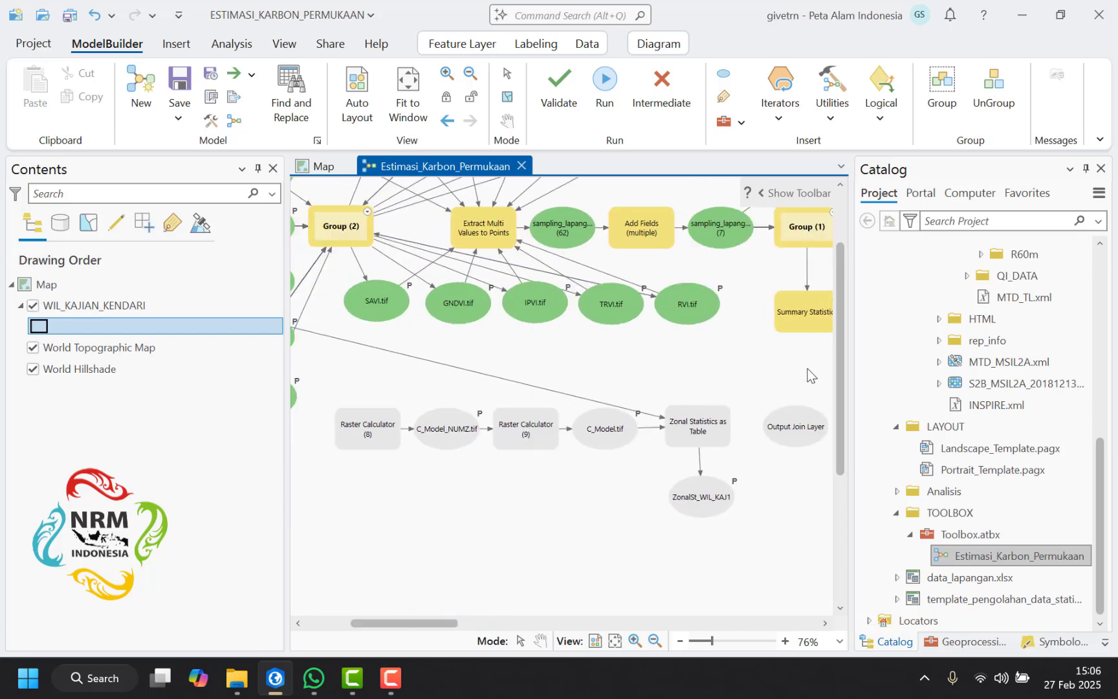
pyautogui.moveTo(837, 374); pyautogui.dragTo(839, 313)
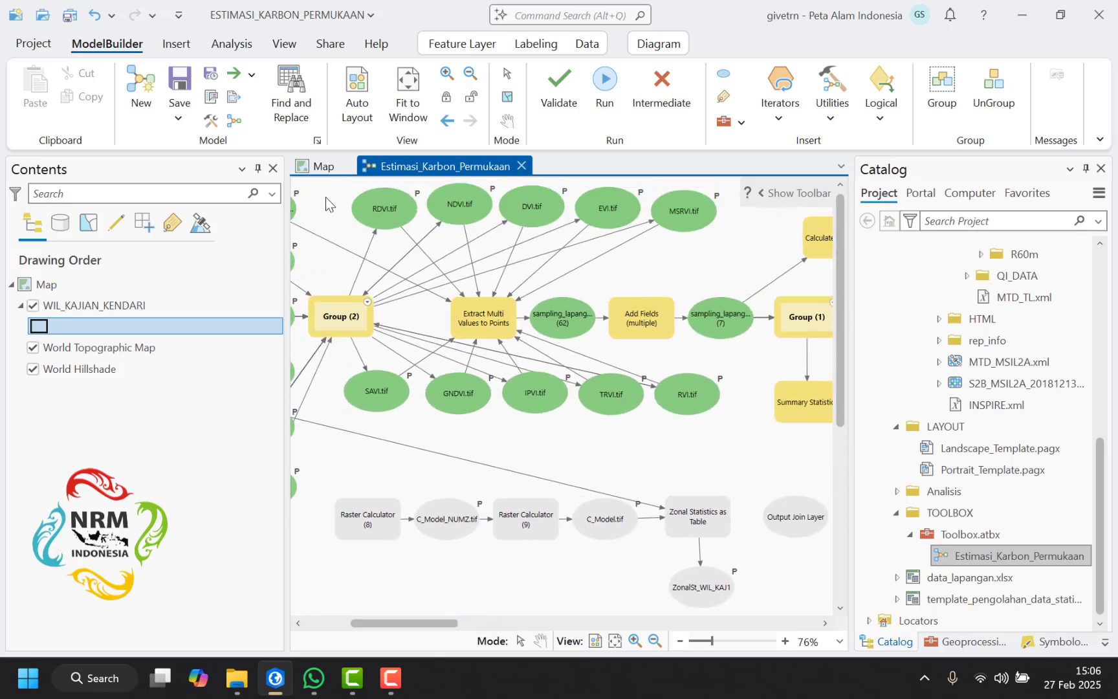
pyautogui.doubleClick(388, 219)
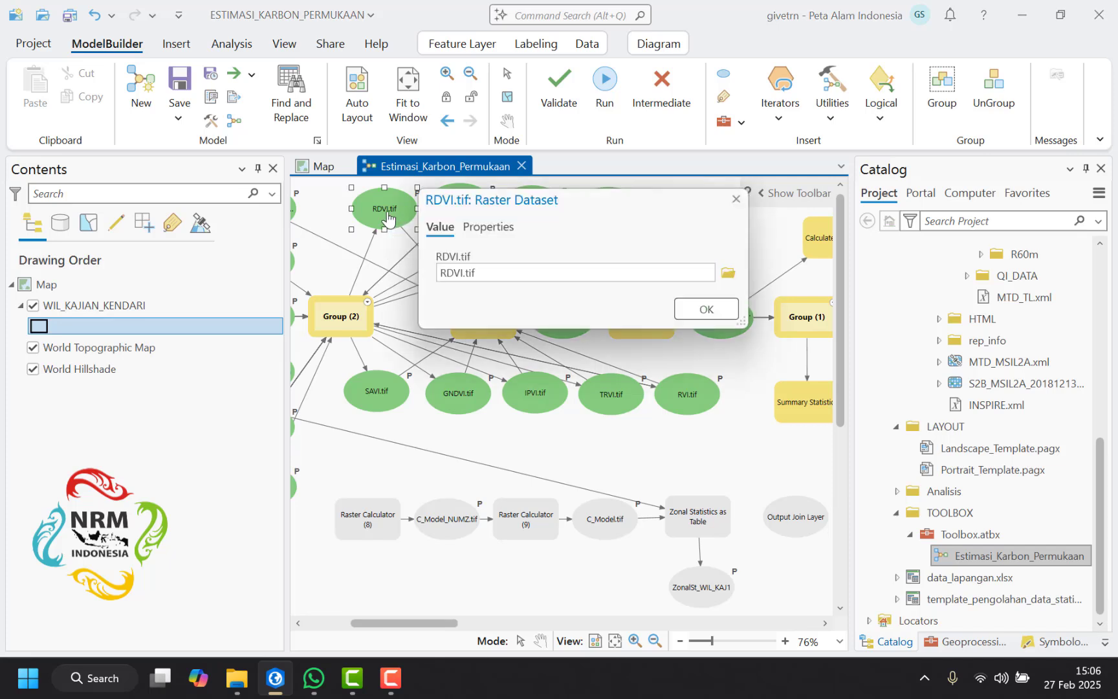
pyautogui.click(580, 275)
pyautogui.moveTo(680, 272); pyautogui.dragTo(709, 273)
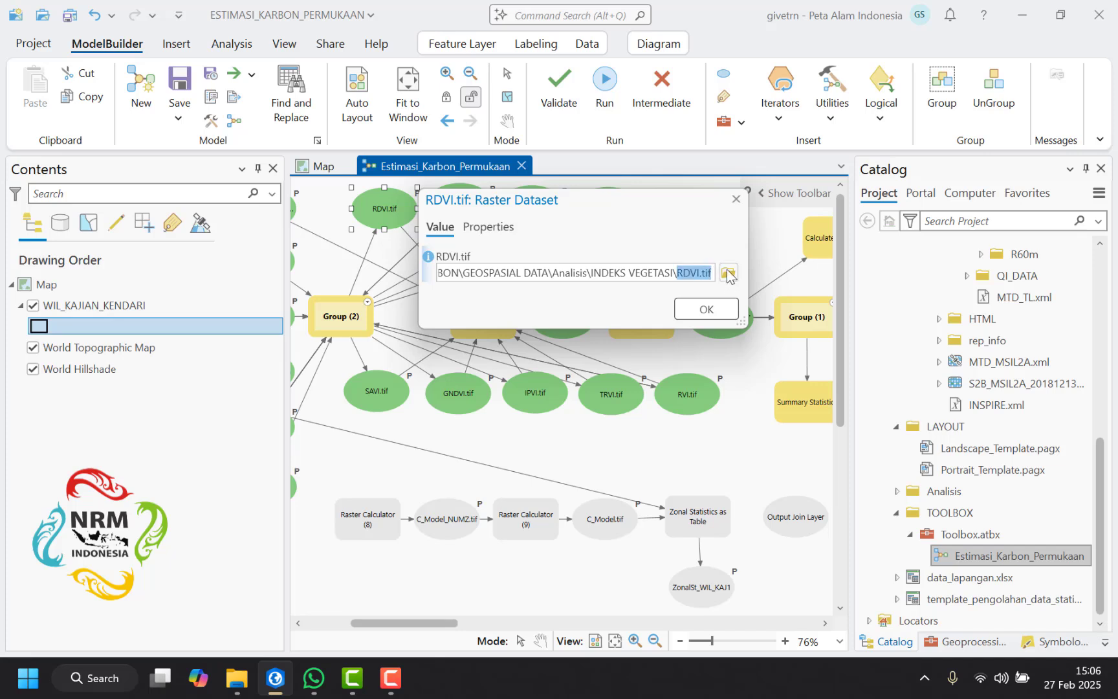
pyautogui.click(727, 274)
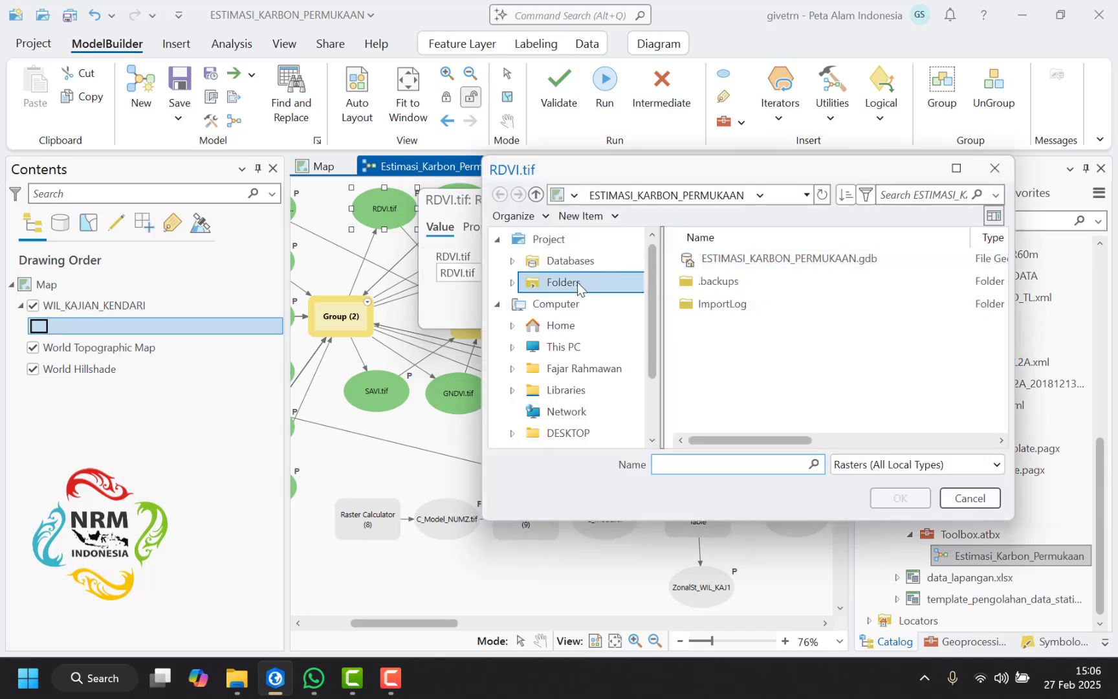
pyautogui.click(577, 283)
pyautogui.doubleClick(719, 283)
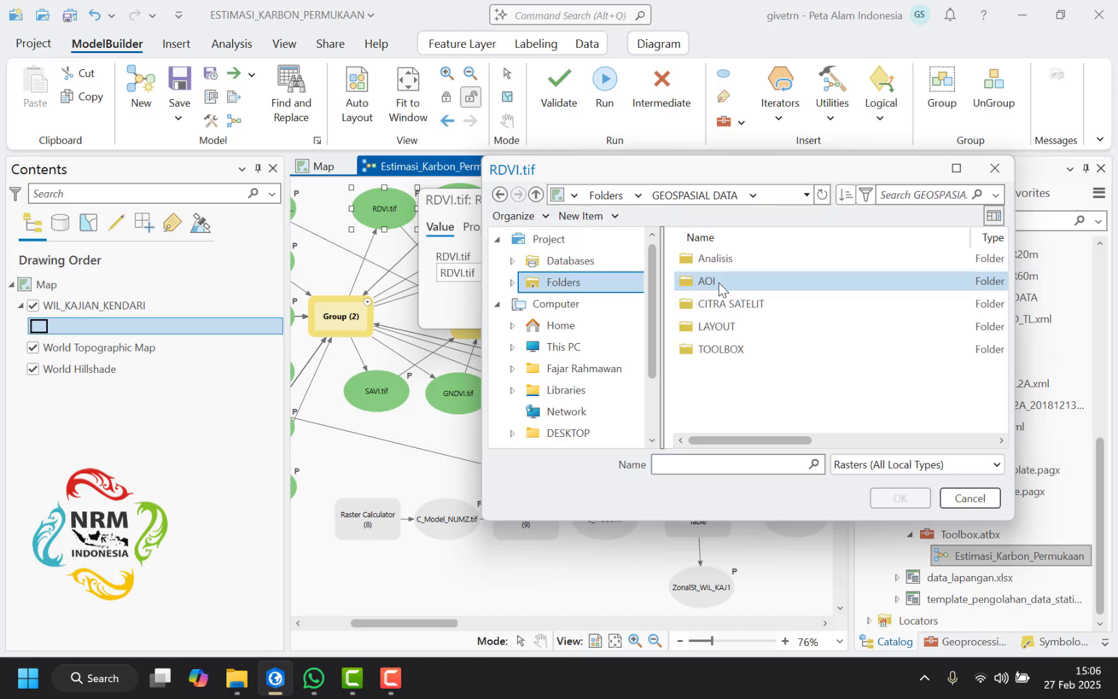
pyautogui.doubleClick(744, 259)
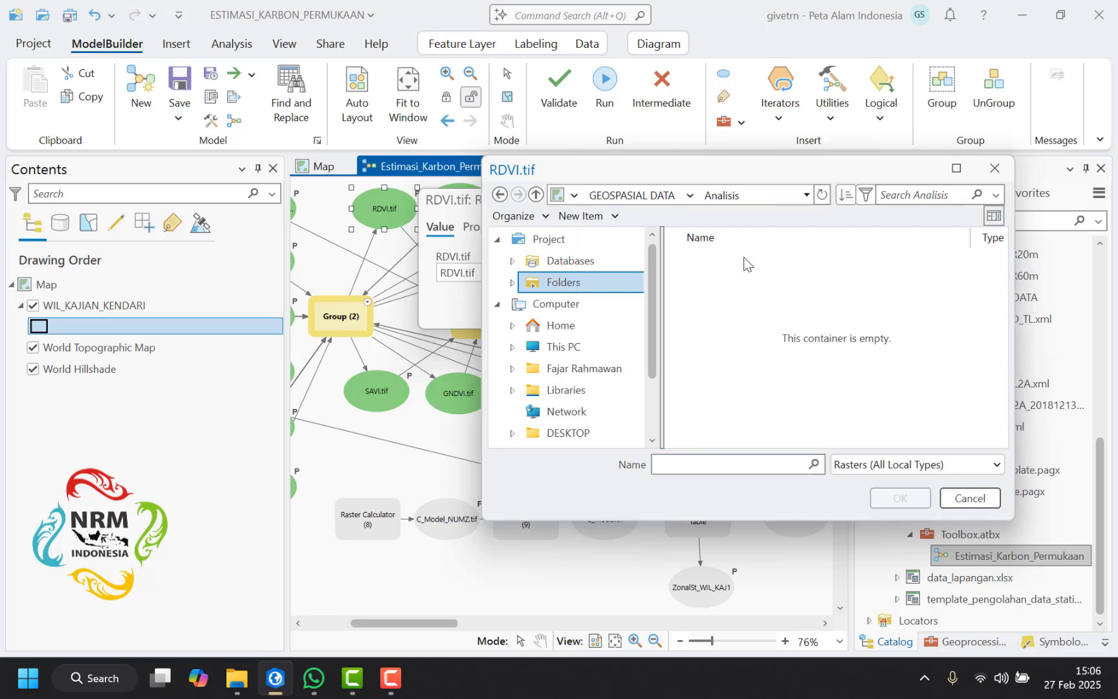
pyautogui.click(611, 216)
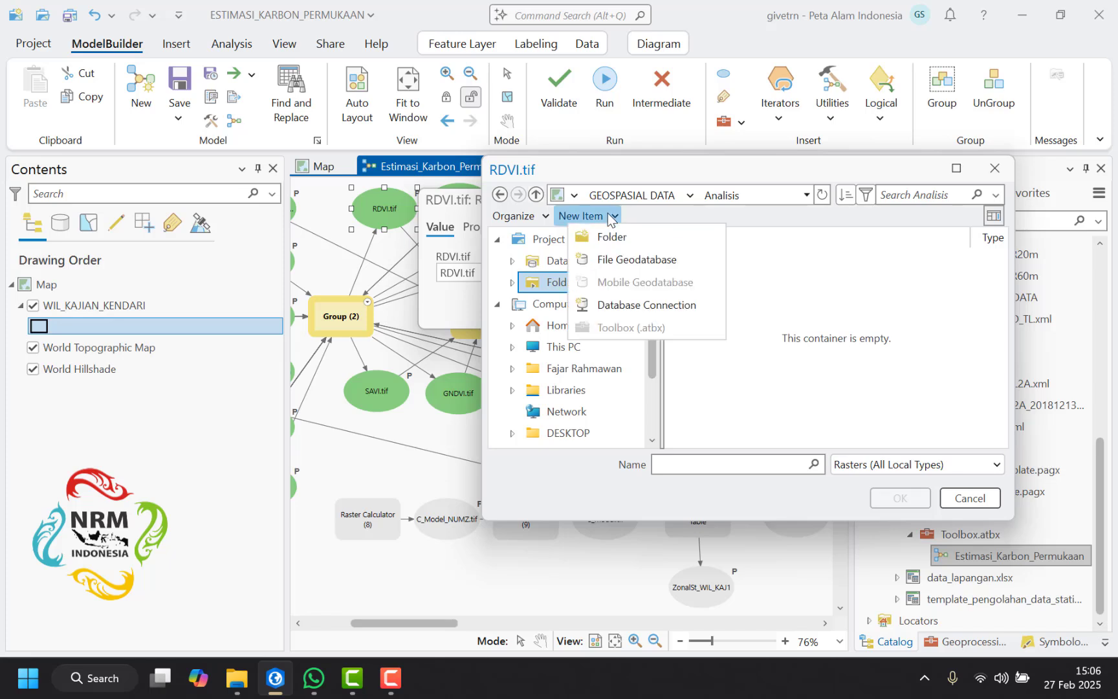
pyautogui.click(618, 238)
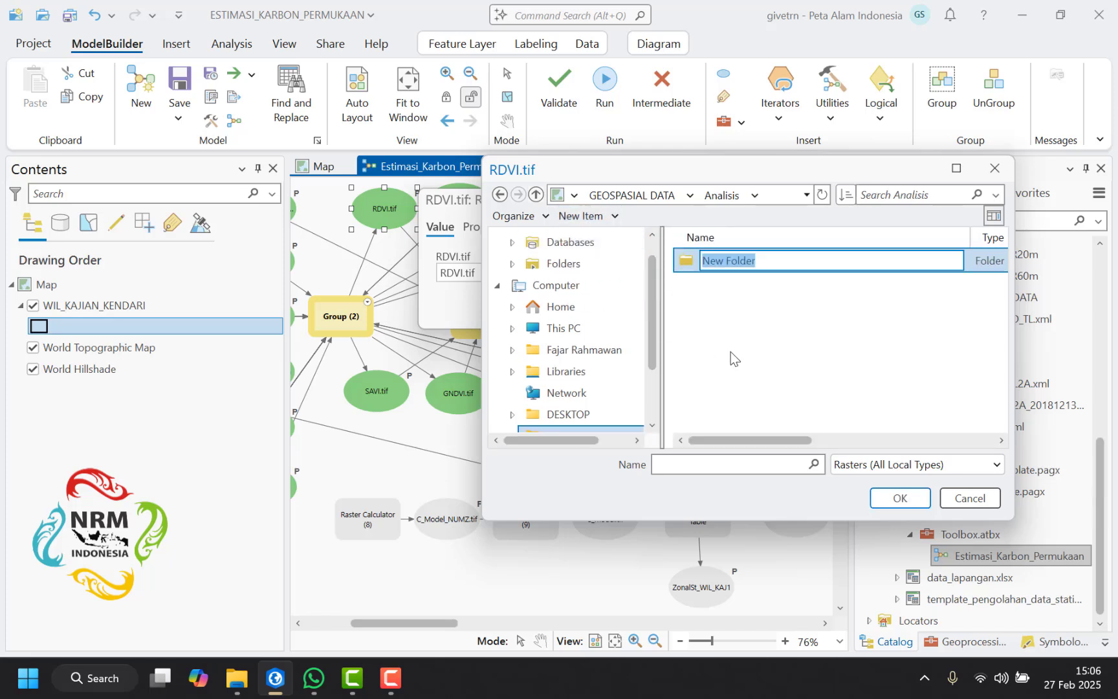
pyautogui.write('INDEKS VEGETASI')
pyautogui.press('Return')
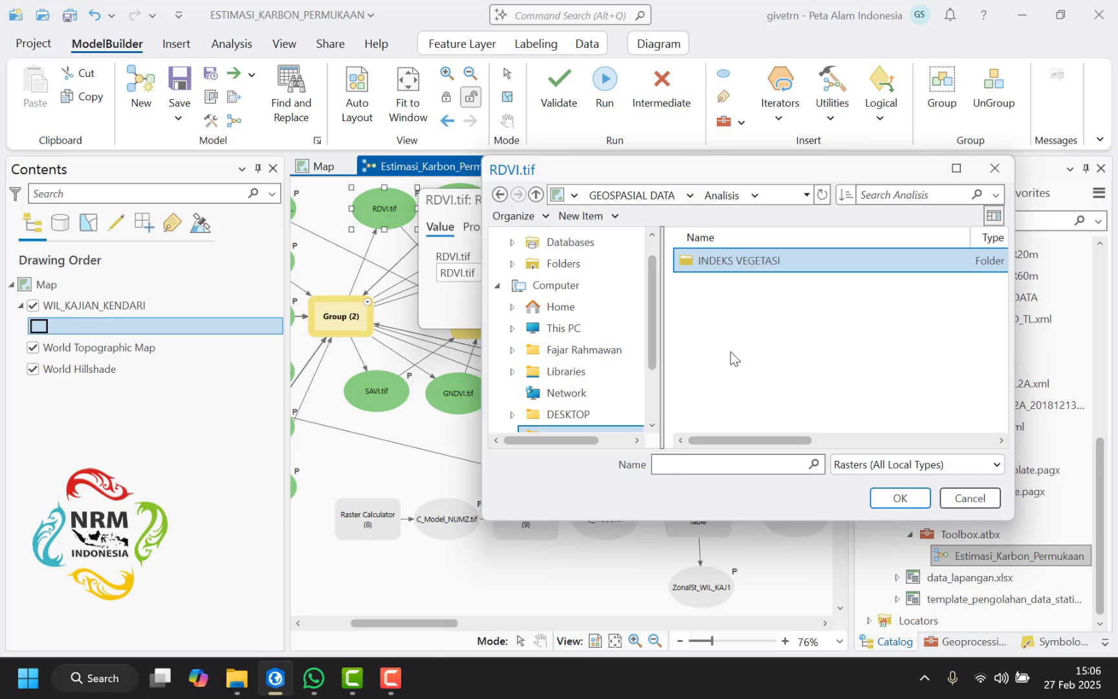
# Step: Set the RDVI.tif output to the Analisis\INDEKS VEGETASI folder with the file name RDVI.tif, and copy the folder path for reuse
pyautogui.doubleClick(748, 267)
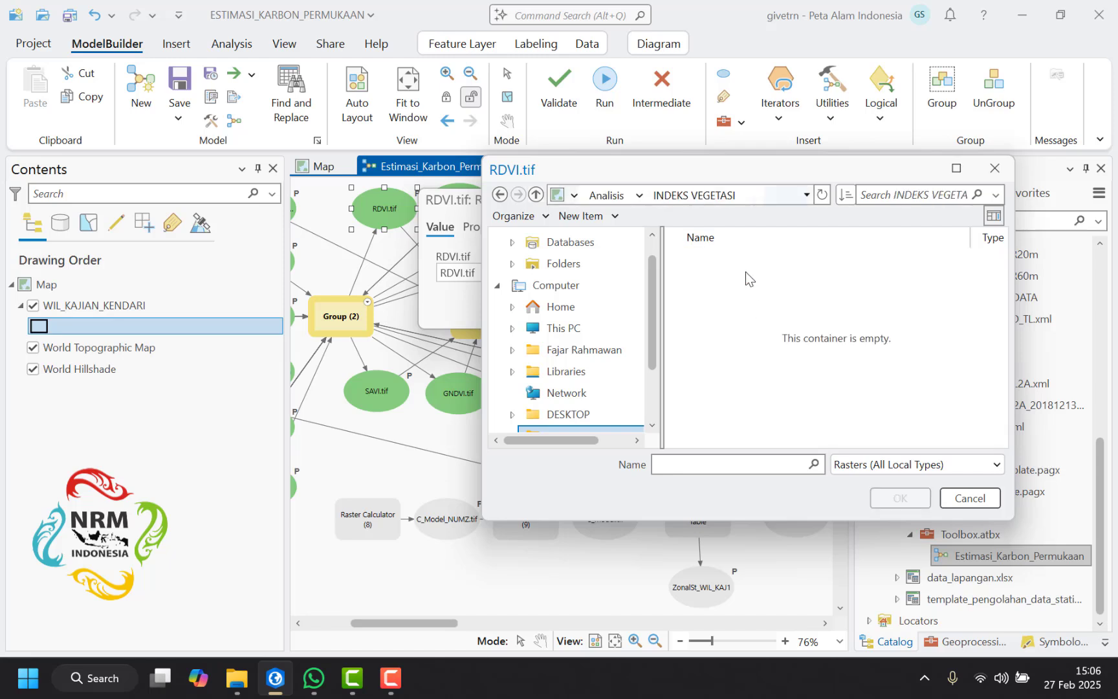
pyautogui.click(727, 462)
pyautogui.write('RDVI.tif')
pyautogui.click(899, 498)
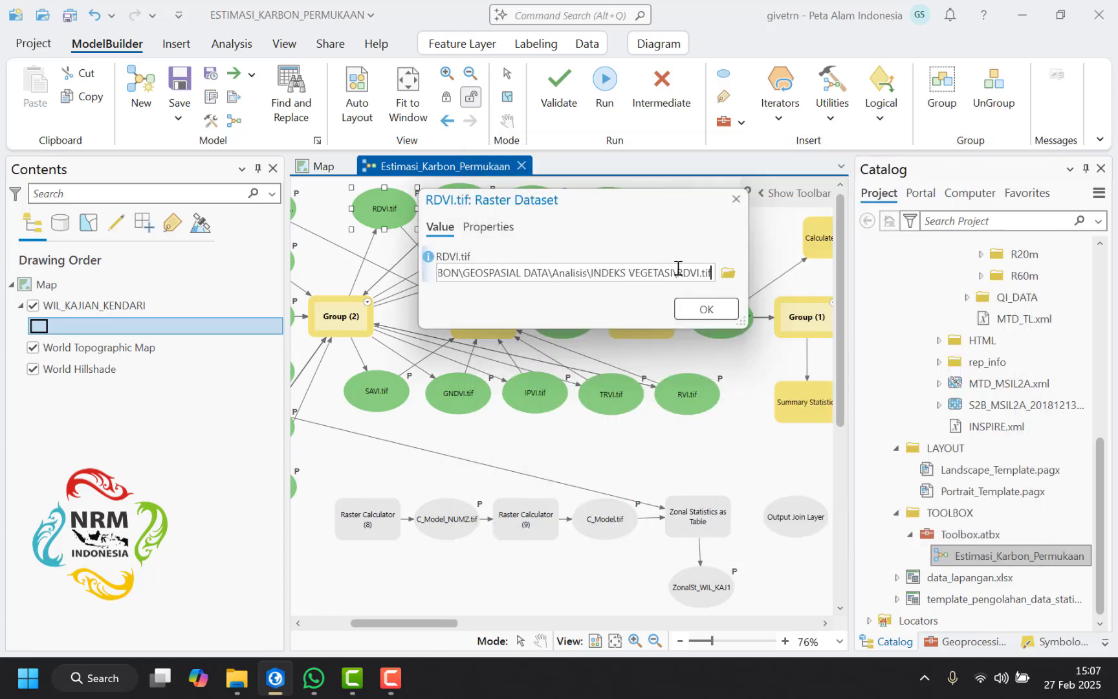
pyautogui.moveTo(678, 272); pyautogui.dragTo(396, 268)
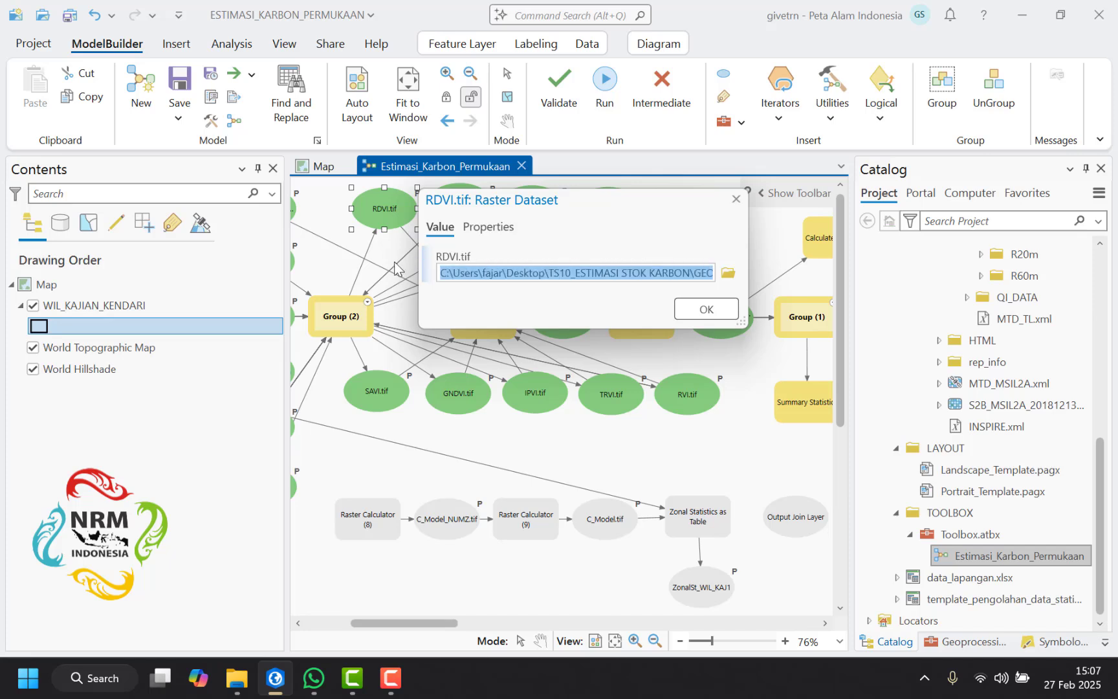
pyautogui.click(687, 308)
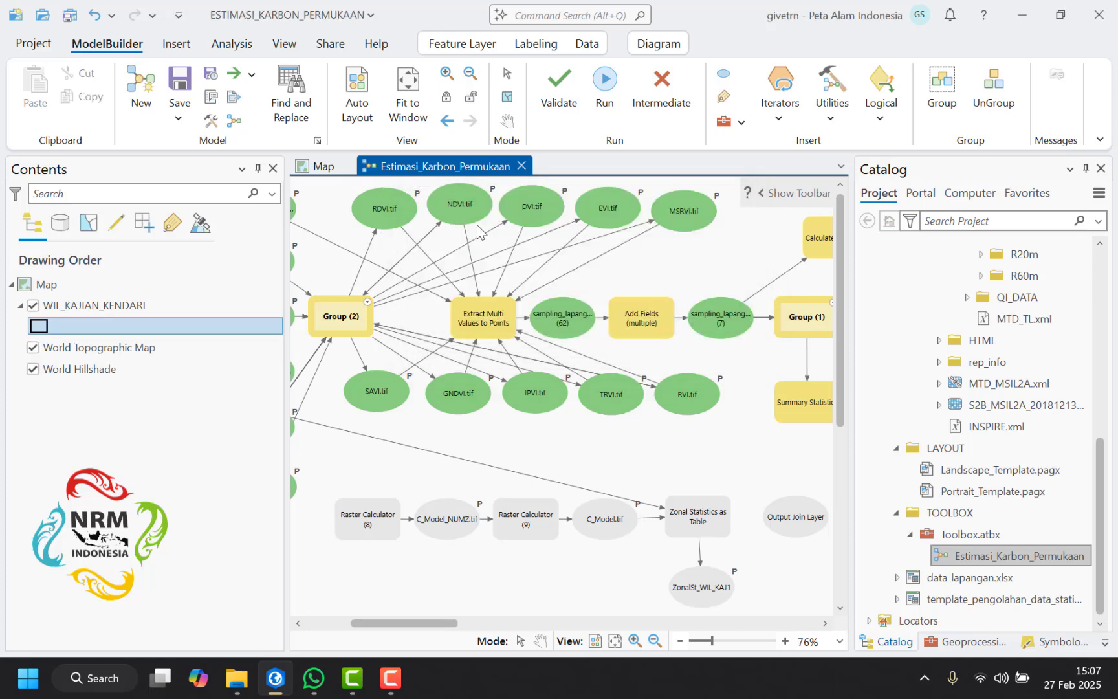
# Step: Set the NDVI.tif output path to the Analisis\INDEKS VEGETASI folder, keeping the file name NDVI.tif
pyautogui.doubleClick(466, 213)
pyautogui.click(537, 268)
pyautogui.hotkey('ctrl', 'v')
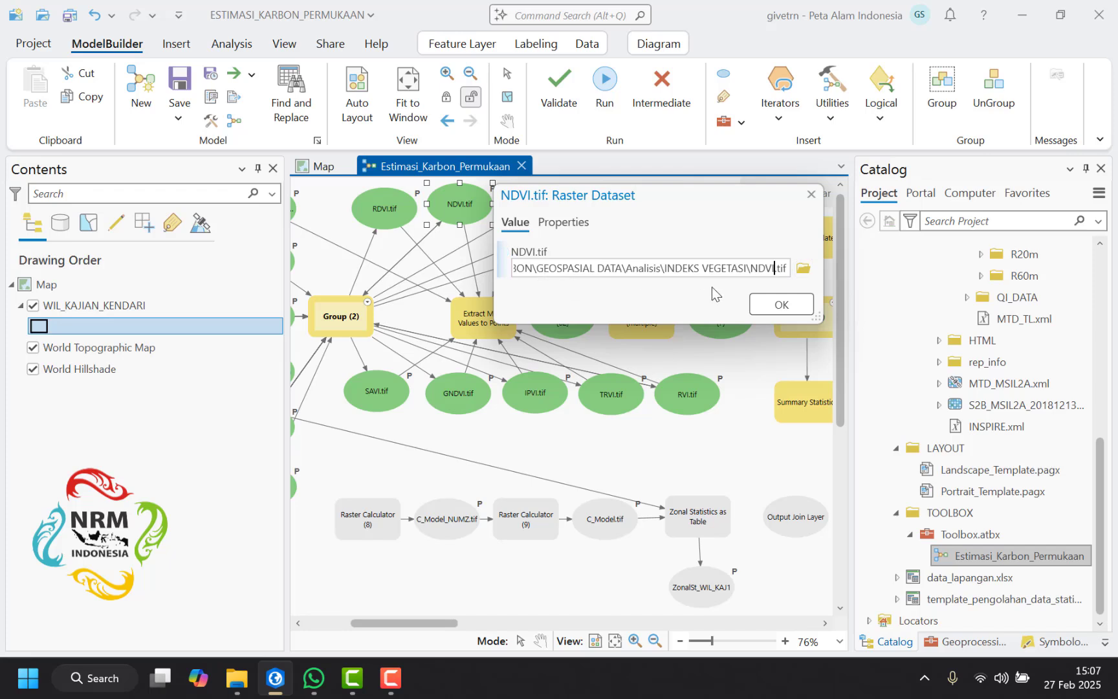
pyautogui.moveTo(665, 271); pyautogui.dragTo(437, 269)
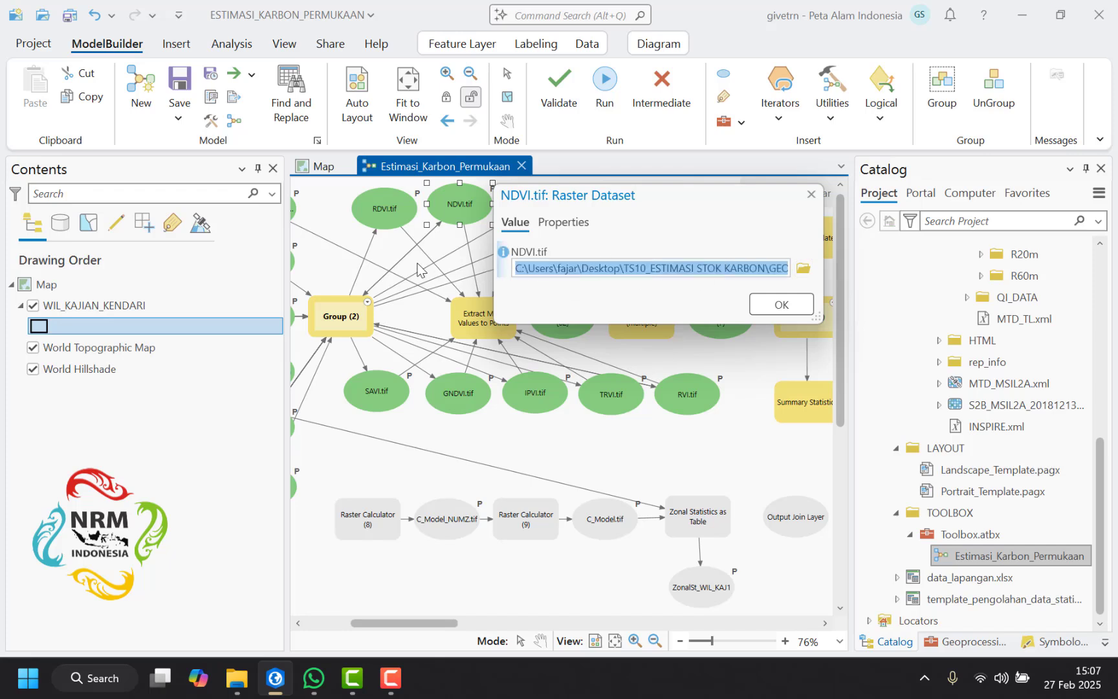
pyautogui.moveTo(738, 268); pyautogui.dragTo(331, 264)
pyautogui.click(747, 268)
pyautogui.press('Right')
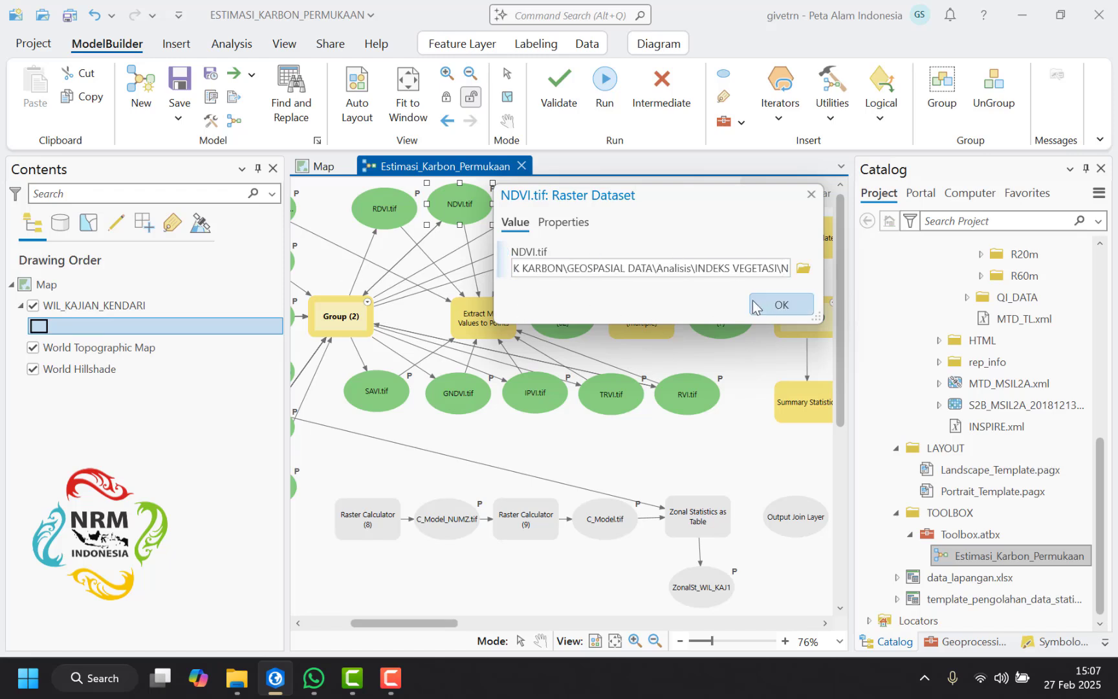
pyautogui.click(780, 303)
# Step: Set the DVI.tif output path to the Analisis\INDEKS VEGETASI folder, keeping the file name DVI.tif
pyautogui.doubleClick(513, 202)
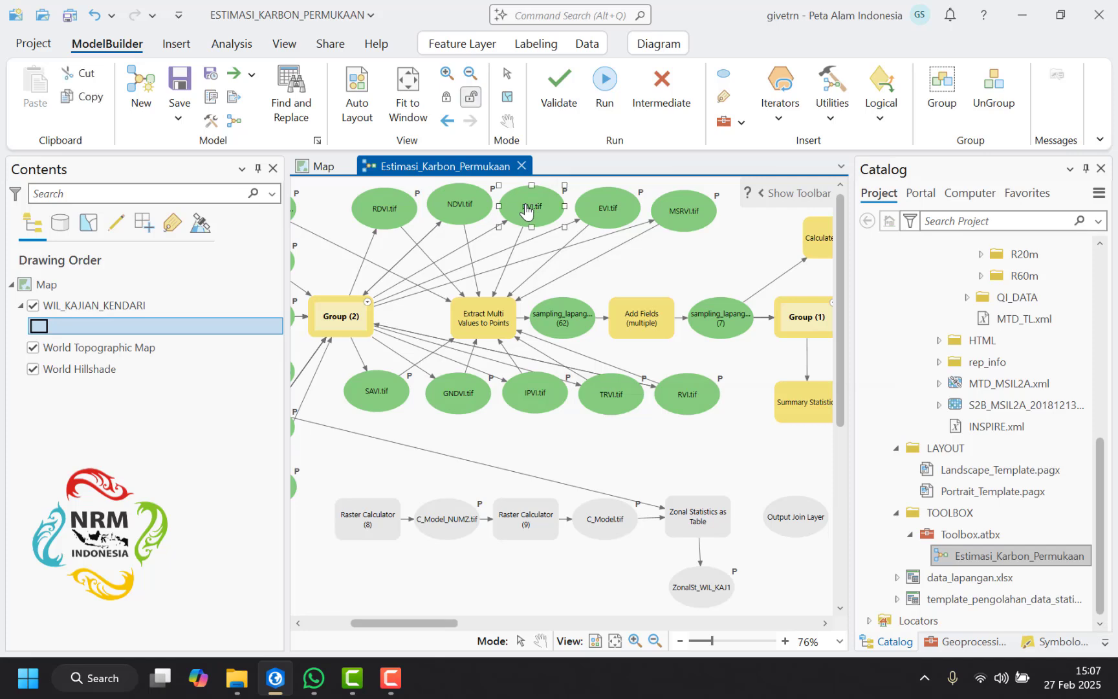
pyautogui.click(656, 267)
pyautogui.hotkey('ctrl', 'v')
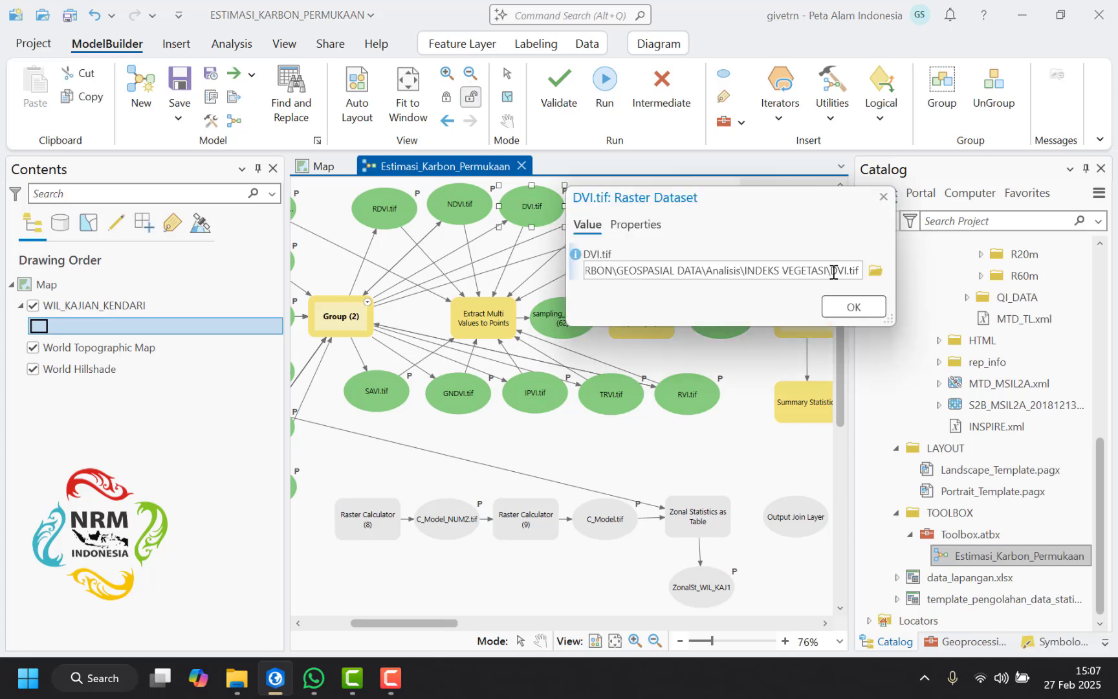
pyautogui.moveTo(723, 270); pyautogui.dragTo(432, 274)
pyautogui.press('Right')
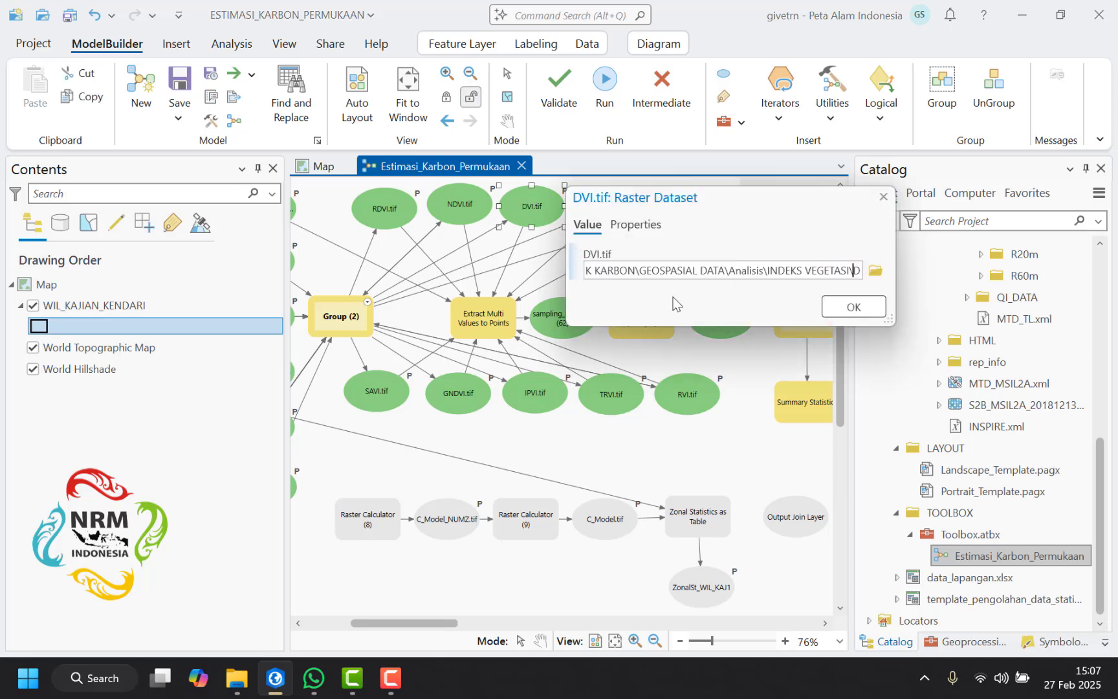
pyautogui.click(835, 307)
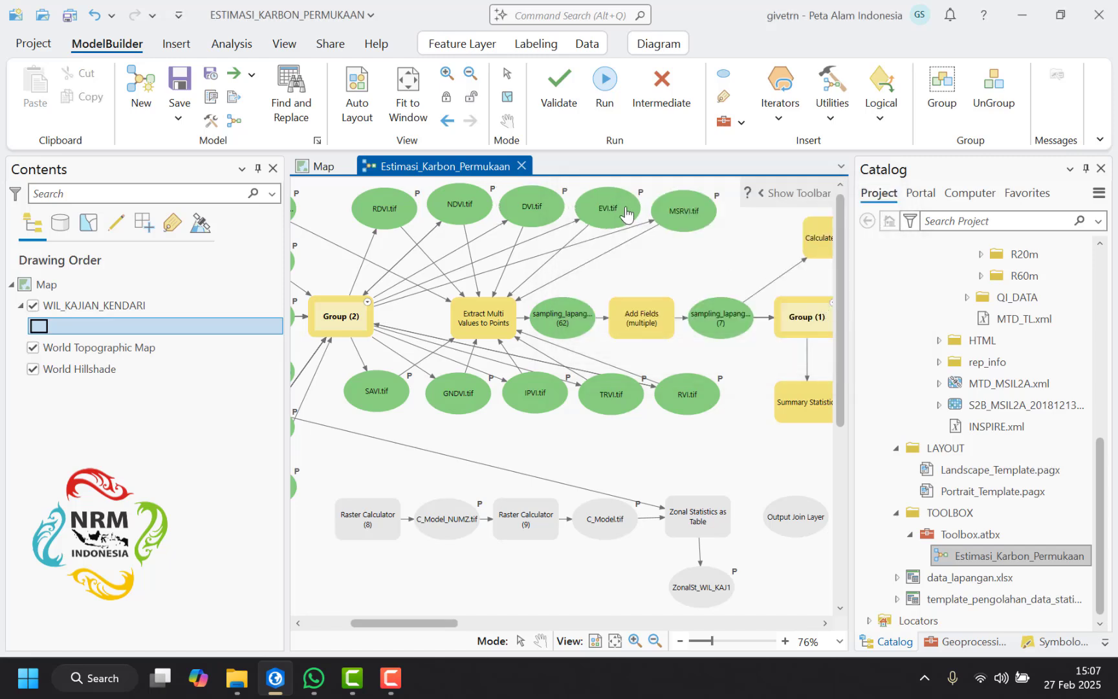
# Step: Set the EVI.tif output path to the Analisis\INDEKS VEGETASI folder, keeping the file name EVI.tif
pyautogui.doubleClick(612, 212)
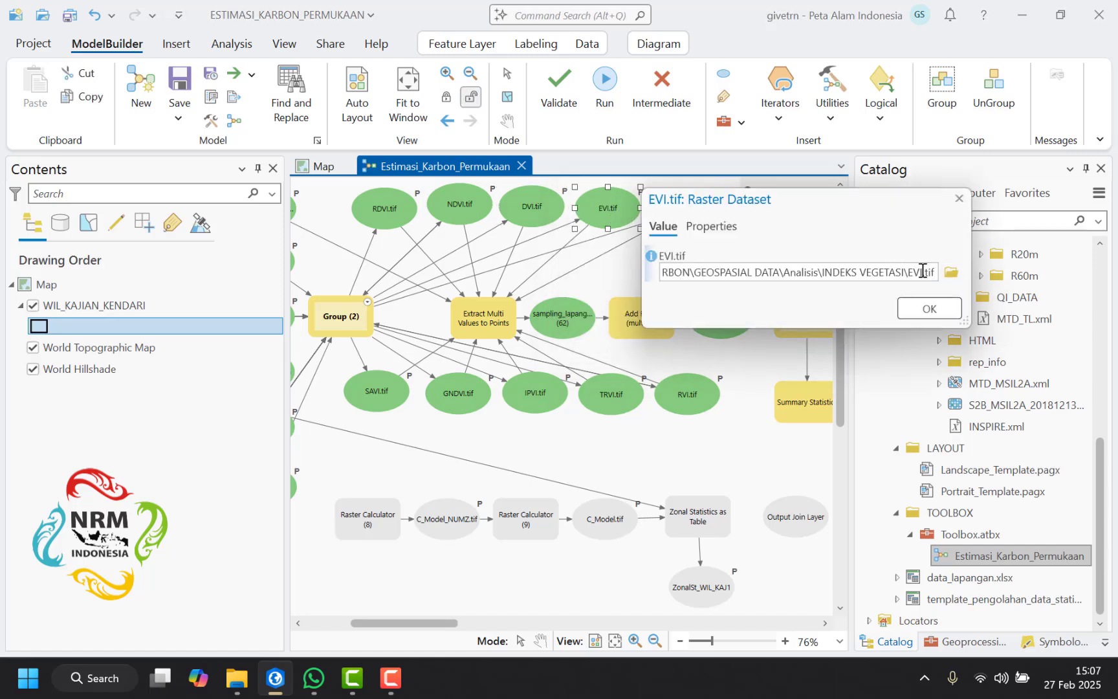
pyautogui.moveTo(910, 271); pyautogui.dragTo(491, 276)
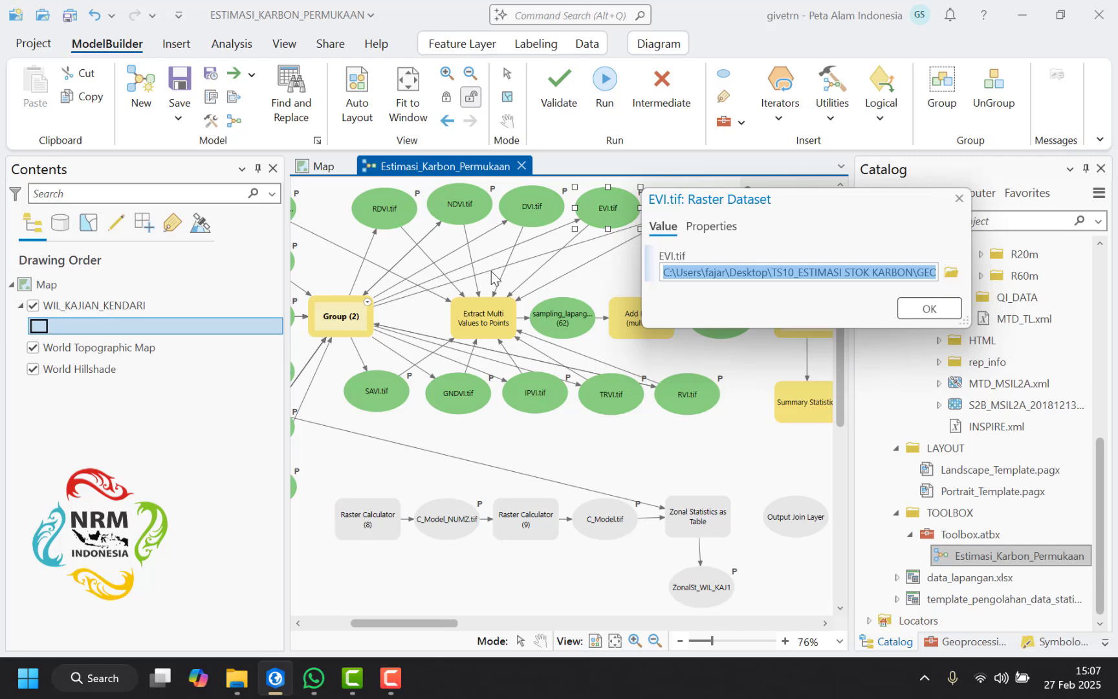
pyautogui.click(922, 310)
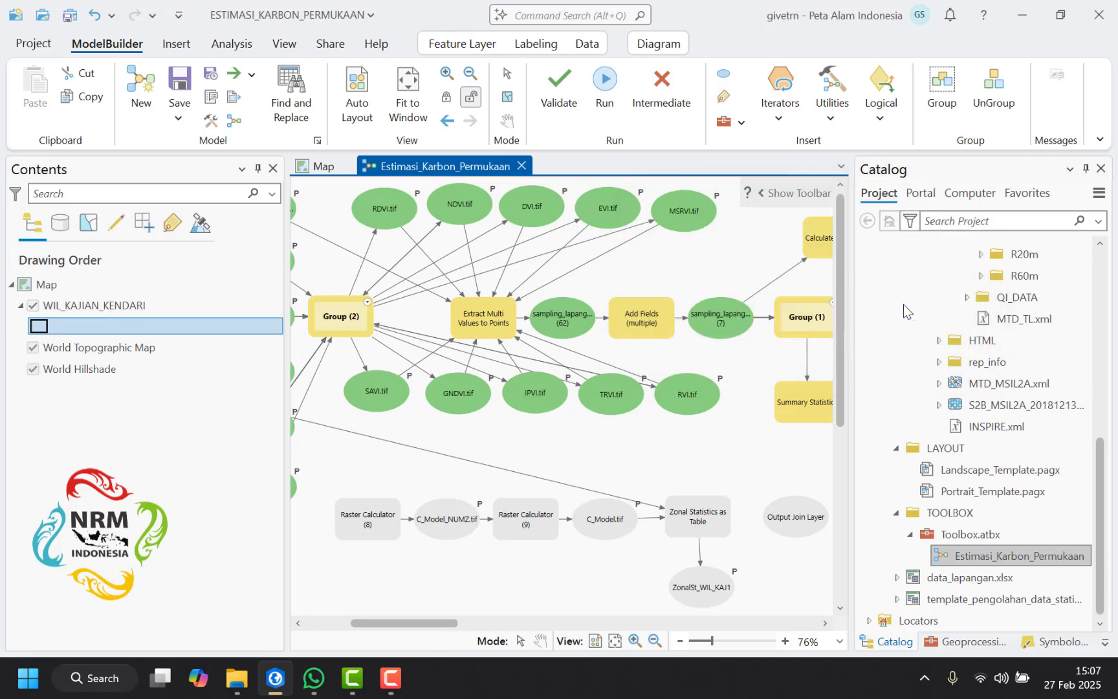
# Step: Set the MSRVI.tif output path to the Analisis\INDEKS VEGETASI folder, keeping the file name MSRVI.tif
pyautogui.doubleClick(673, 221)
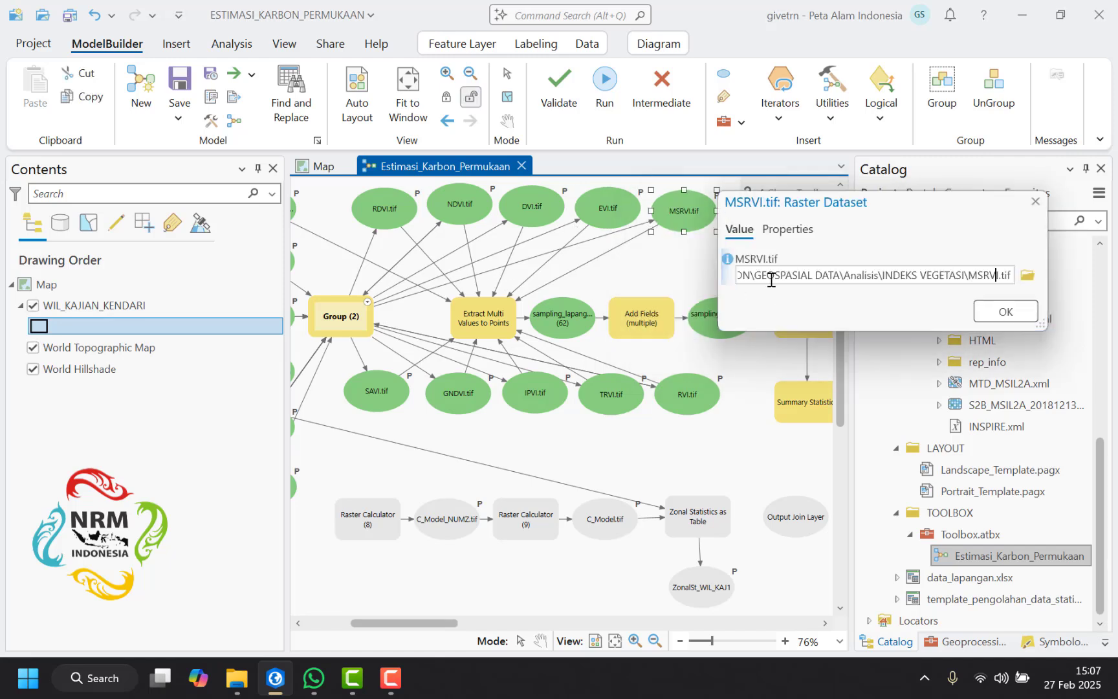
pyautogui.moveTo(969, 276); pyautogui.dragTo(566, 278)
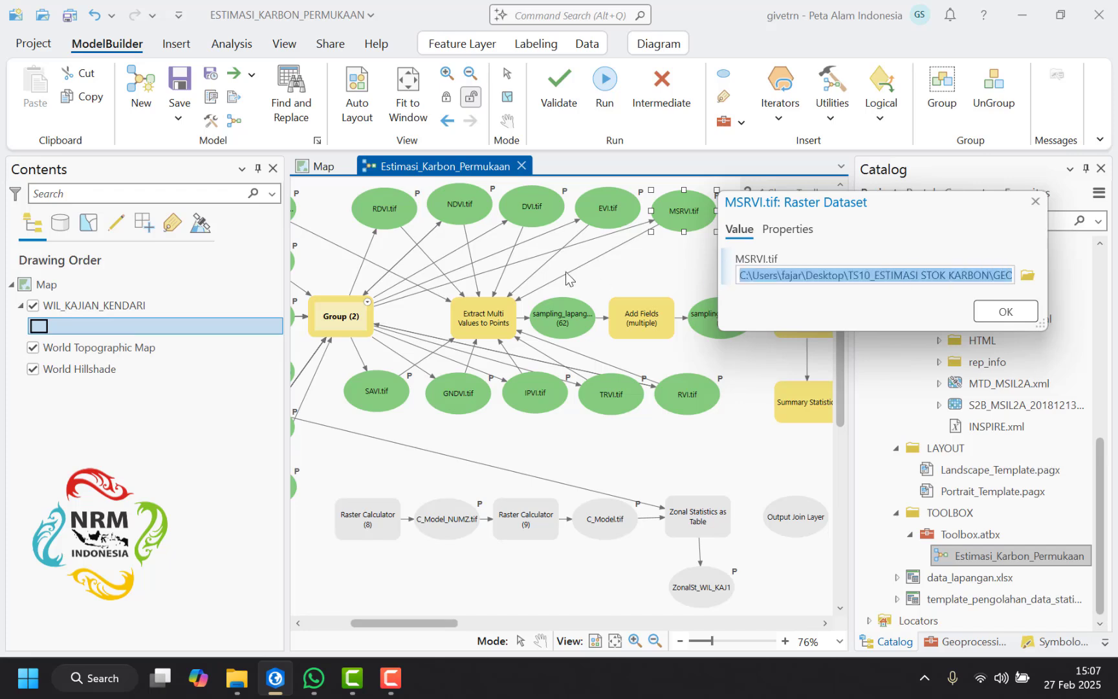
pyautogui.click(1000, 310)
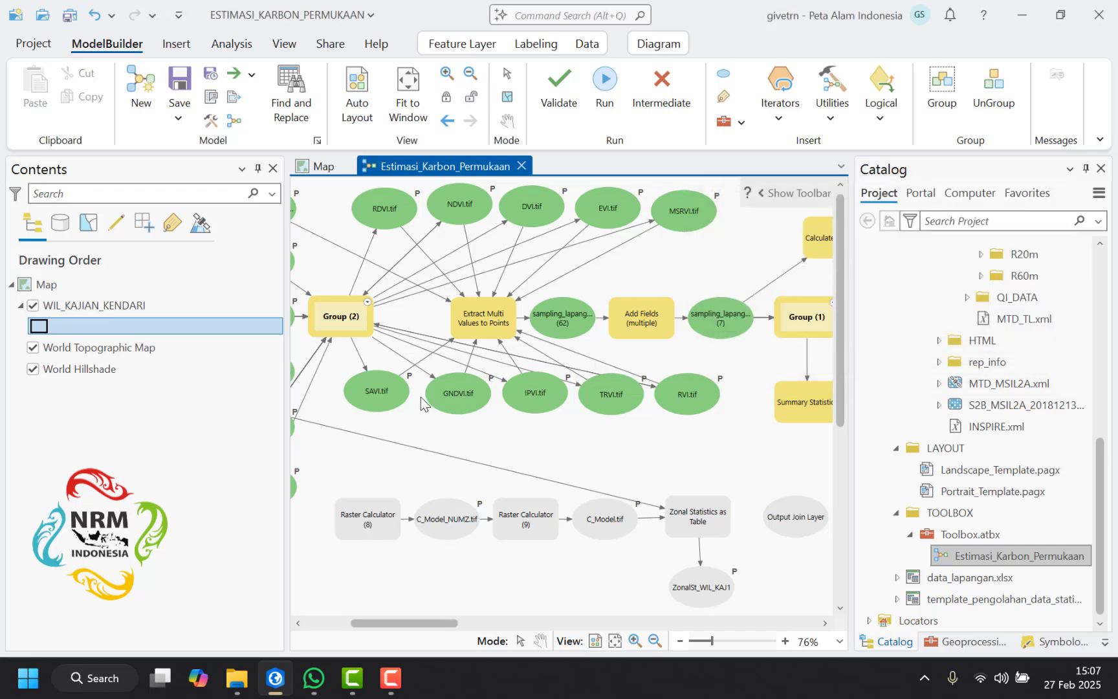
# Step: Set the SAVI.tif output path to the Analisis\INDEKS VEGETASI folder, keeping the file name SAVI.tif
pyautogui.doubleClick(380, 396)
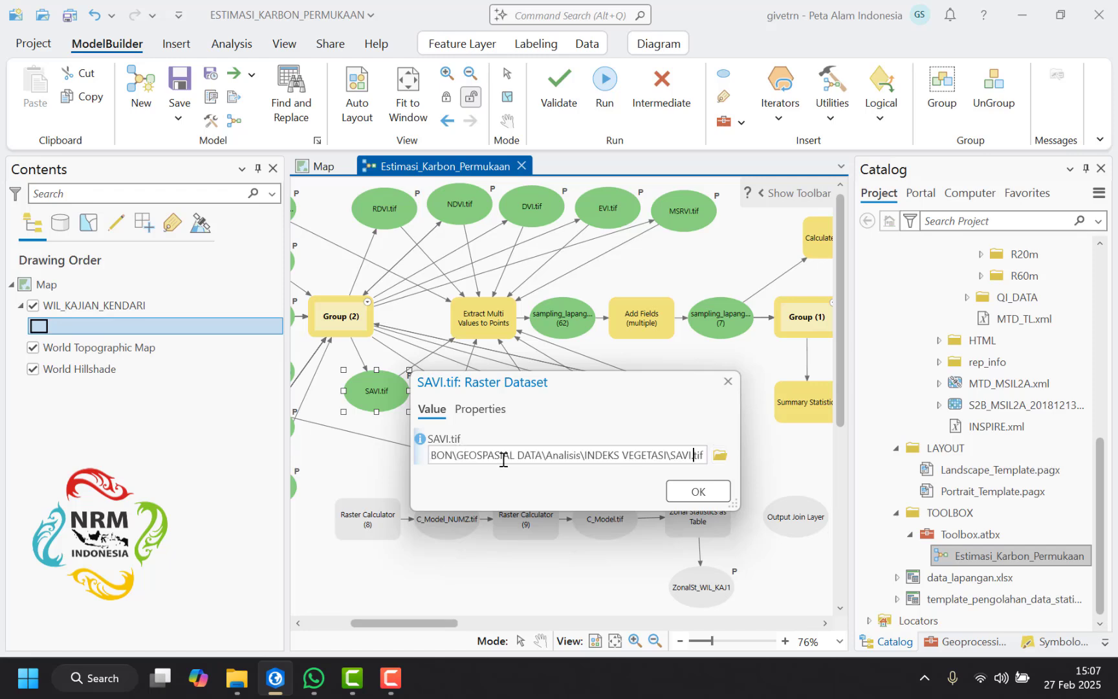
pyautogui.moveTo(670, 455); pyautogui.dragTo(344, 445)
pyautogui.click(704, 490)
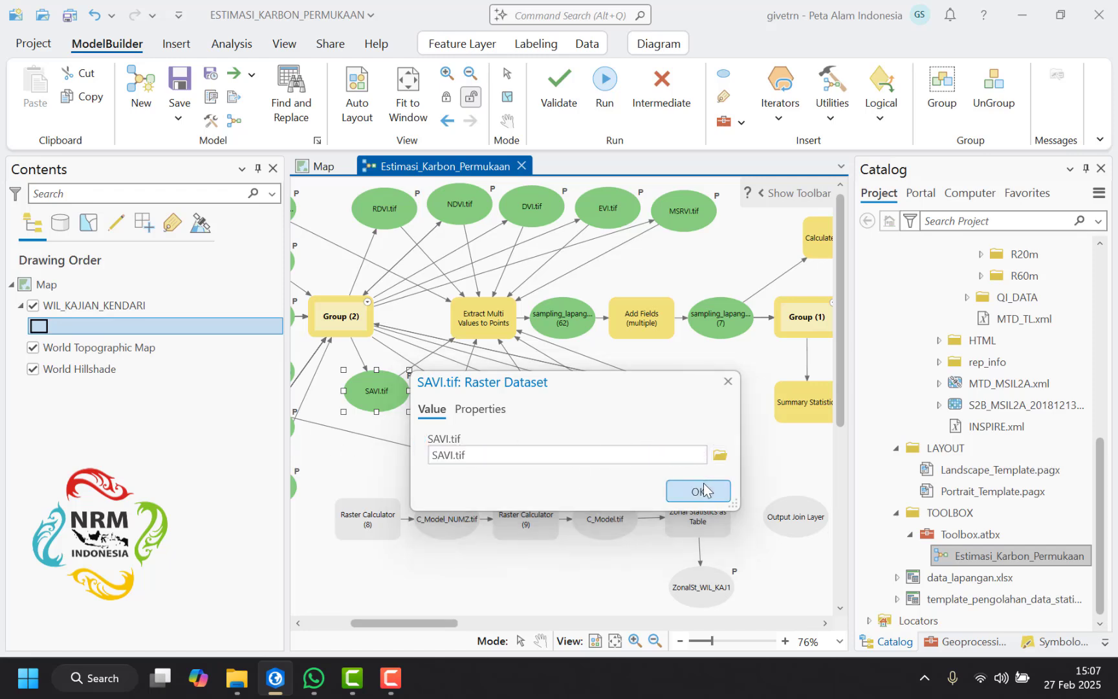
# Step: Set the GNDVI.tif output path to the Analisis\INDEKS VEGETASI folder, keeping the file name GNDVI.tif
pyautogui.doubleClick(460, 405)
pyautogui.click(531, 458)
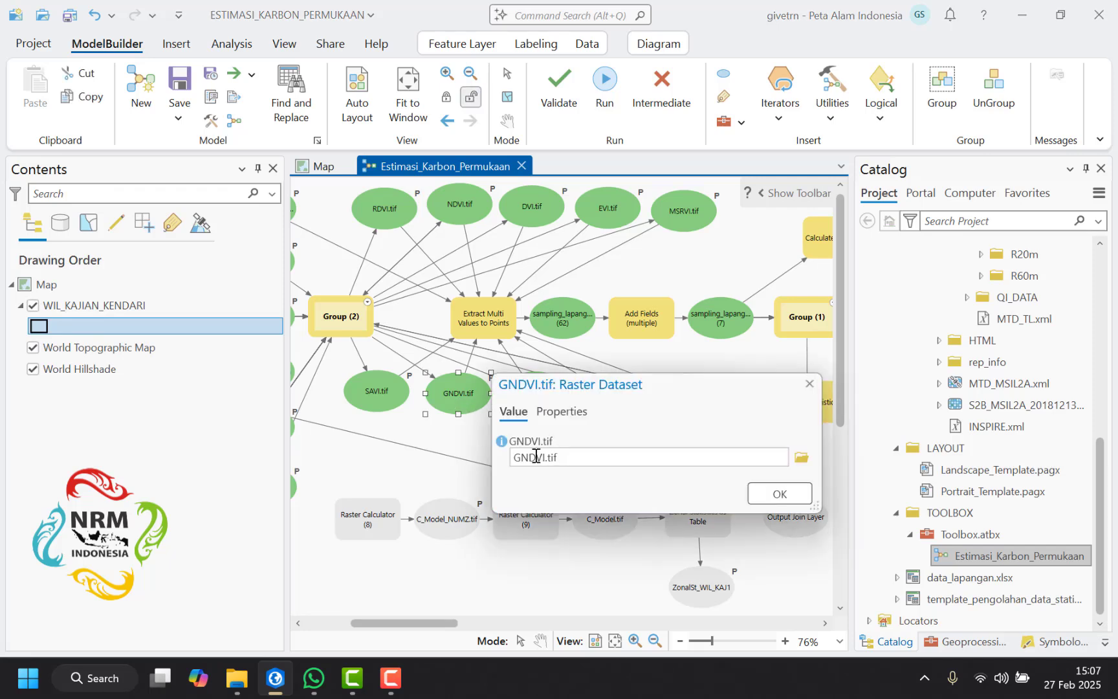
pyautogui.hotkey('ctrl', 'a')
pyautogui.hotkey('ctrl', 'v')
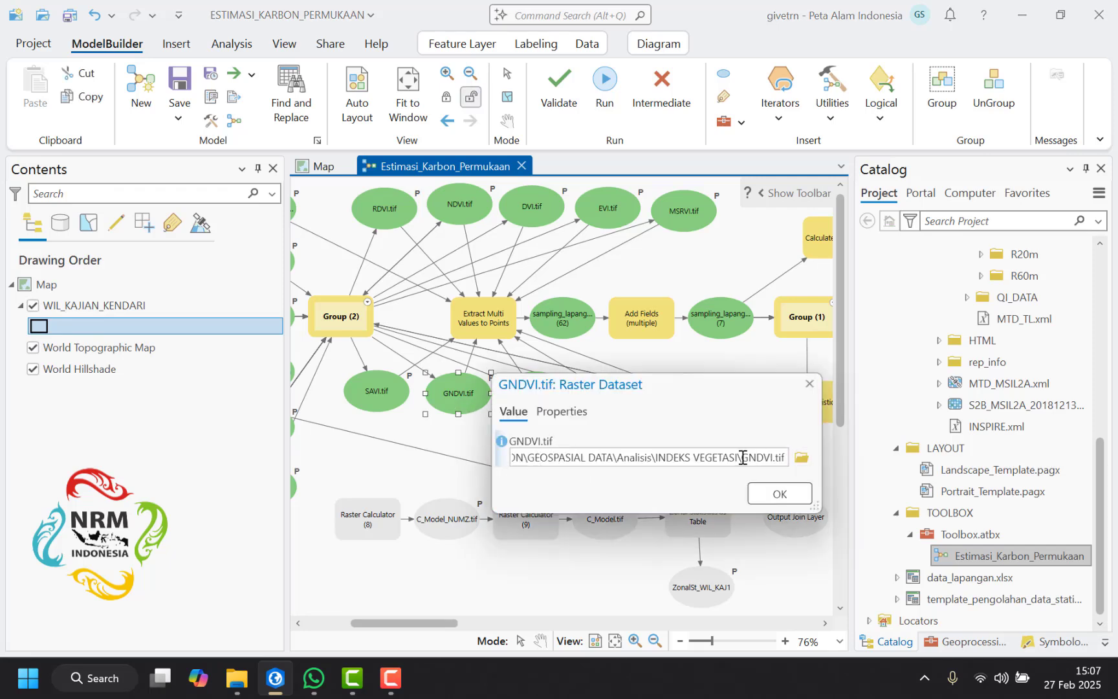
pyautogui.moveTo(743, 457); pyautogui.dragTo(412, 445)
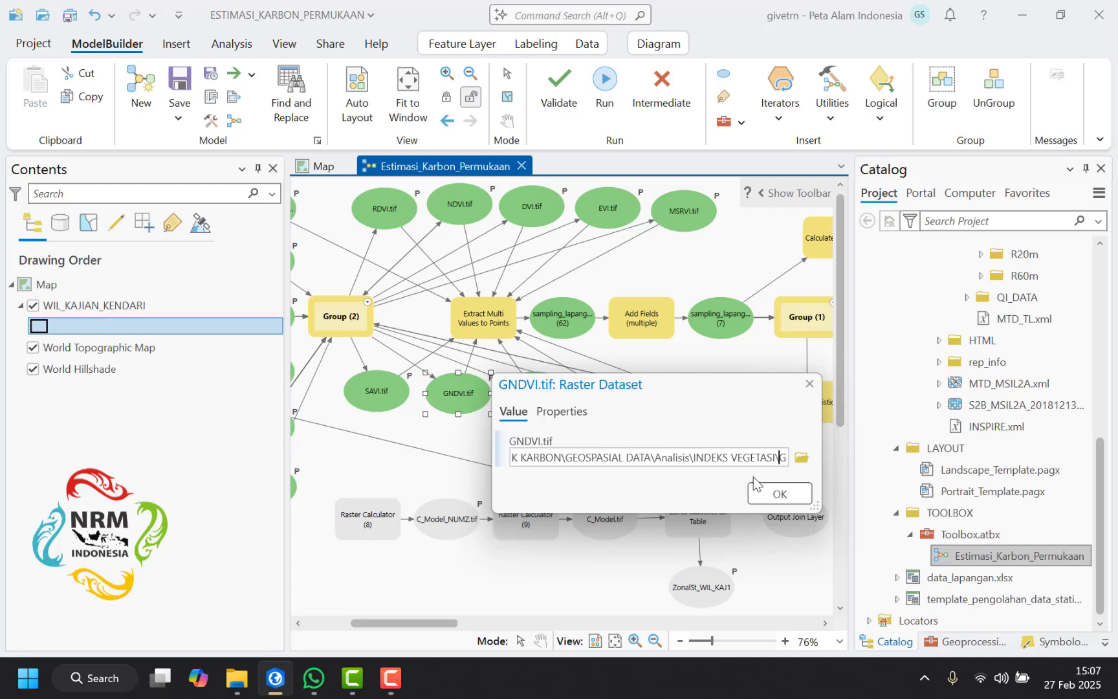
pyautogui.click(776, 493)
# Step: Set the IPVI.tif output path to the Analisis\INDEKS VEGETASI folder, keeping the file name IPVI.tif
pyautogui.doubleClick(529, 406)
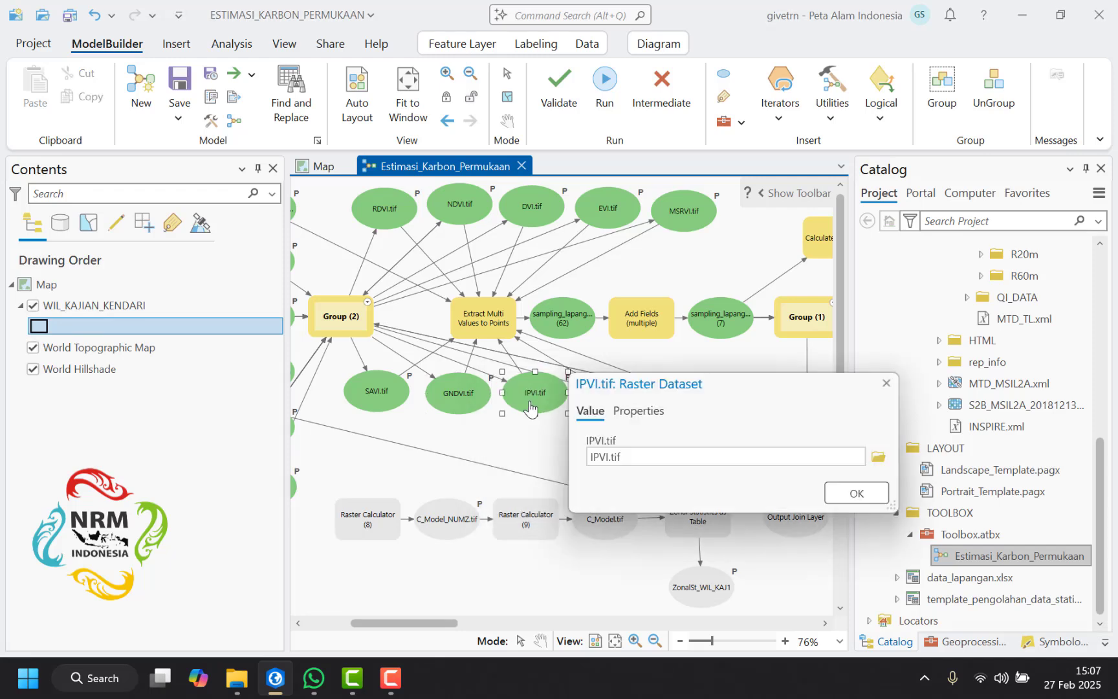
pyautogui.click(591, 458)
pyautogui.hotkey('ctrl', 'v')
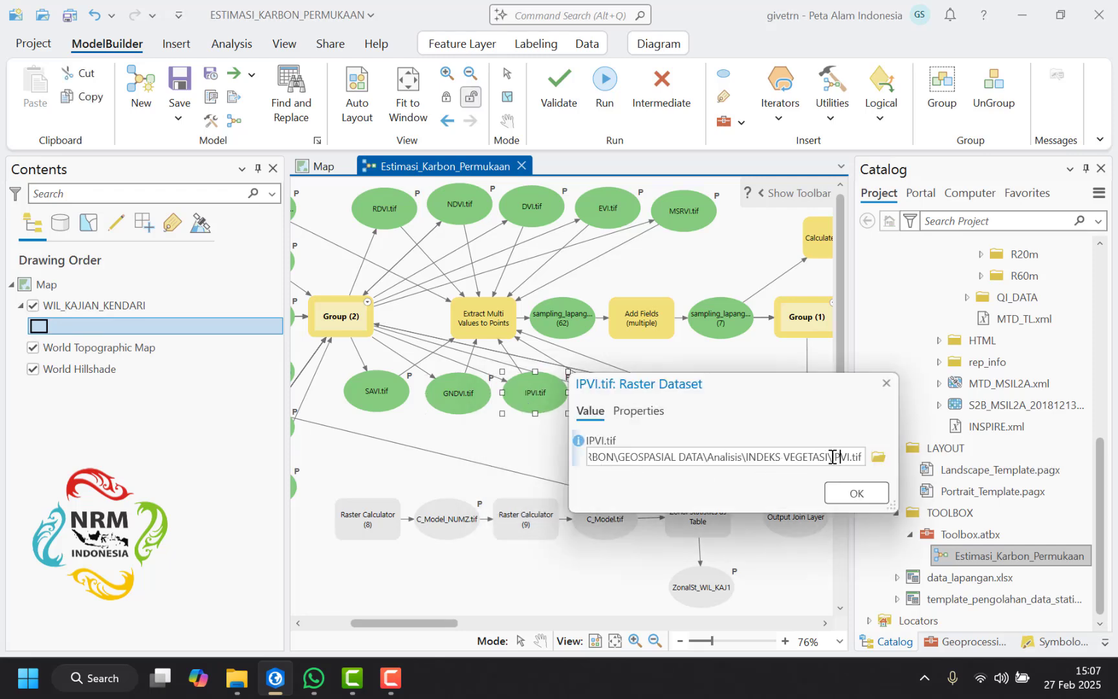
pyautogui.moveTo(833, 457); pyautogui.dragTo(511, 457)
pyautogui.press('Right')
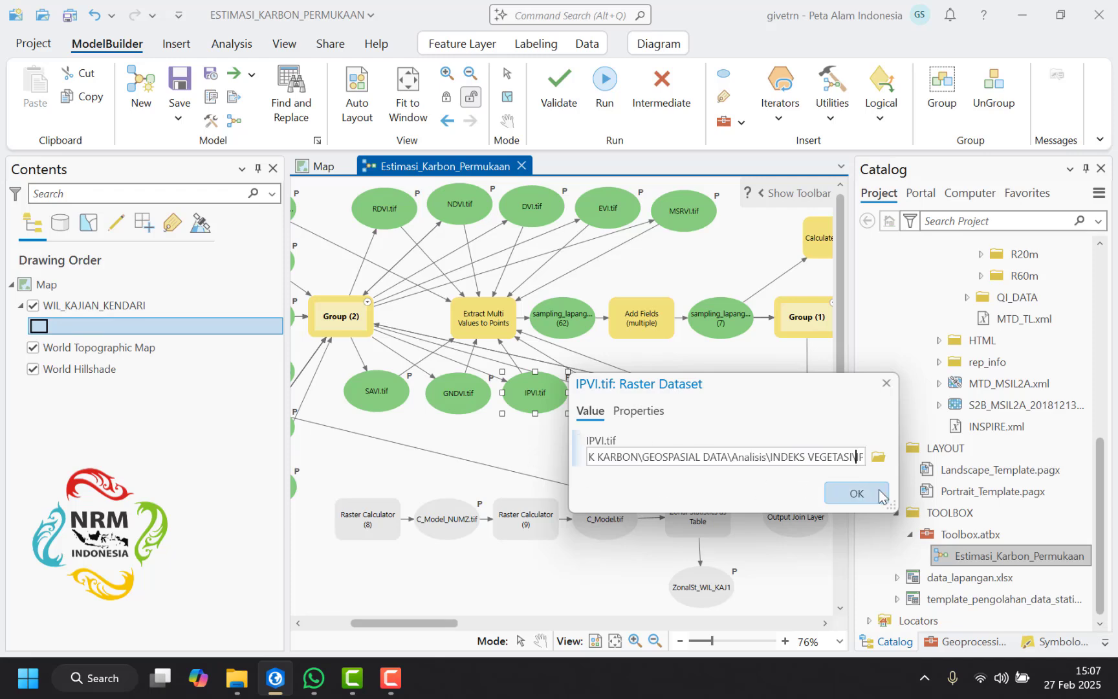
pyautogui.click(880, 496)
# Step: Set the TRVI.tif output path to the Analisis\INDEKS VEGETASI folder, keeping the file name TRVI.tif
pyautogui.doubleClick(622, 399)
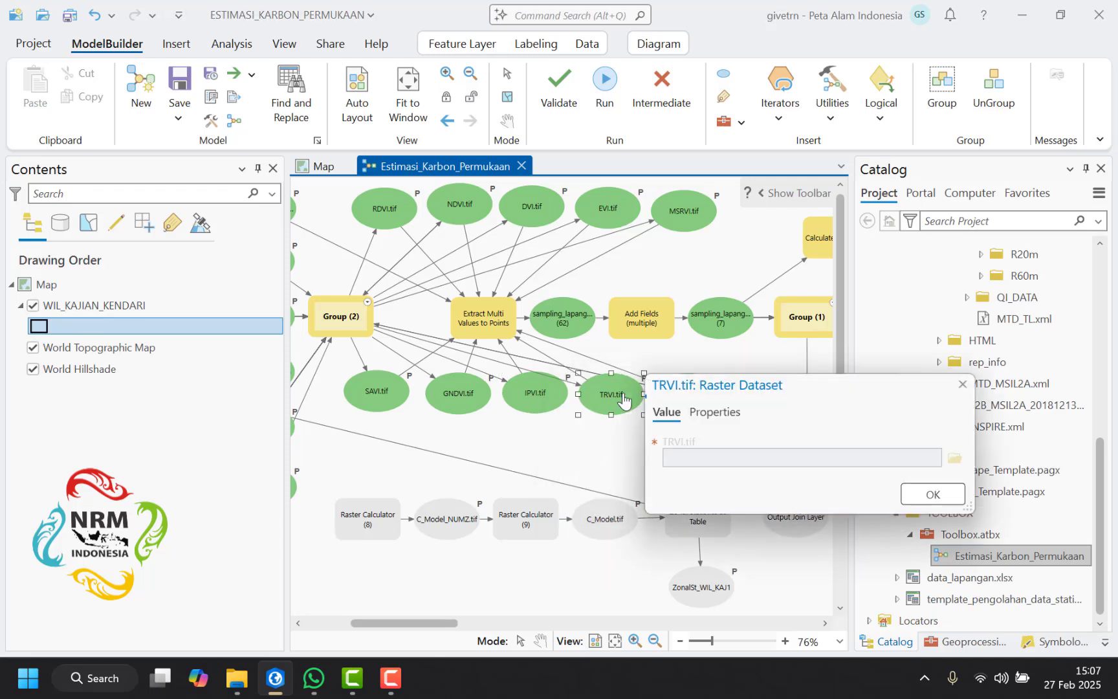
pyautogui.click(679, 458)
pyautogui.hotkey('ctrl', 'v')
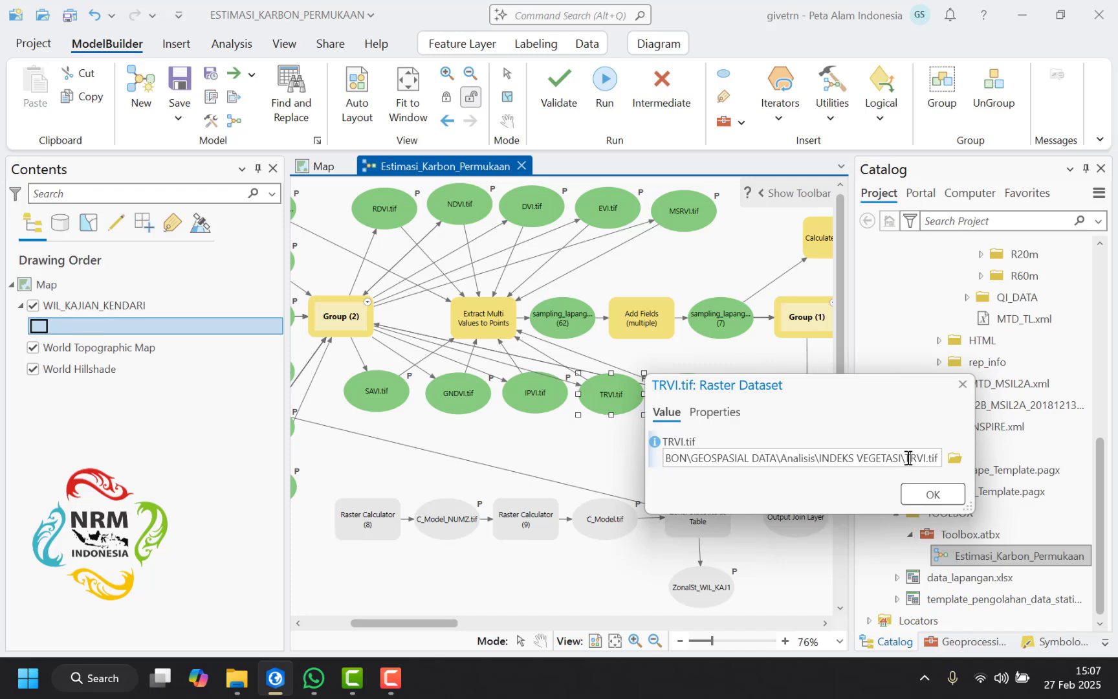
pyautogui.moveTo(909, 458); pyautogui.dragTo(563, 451)
pyautogui.press('Right')
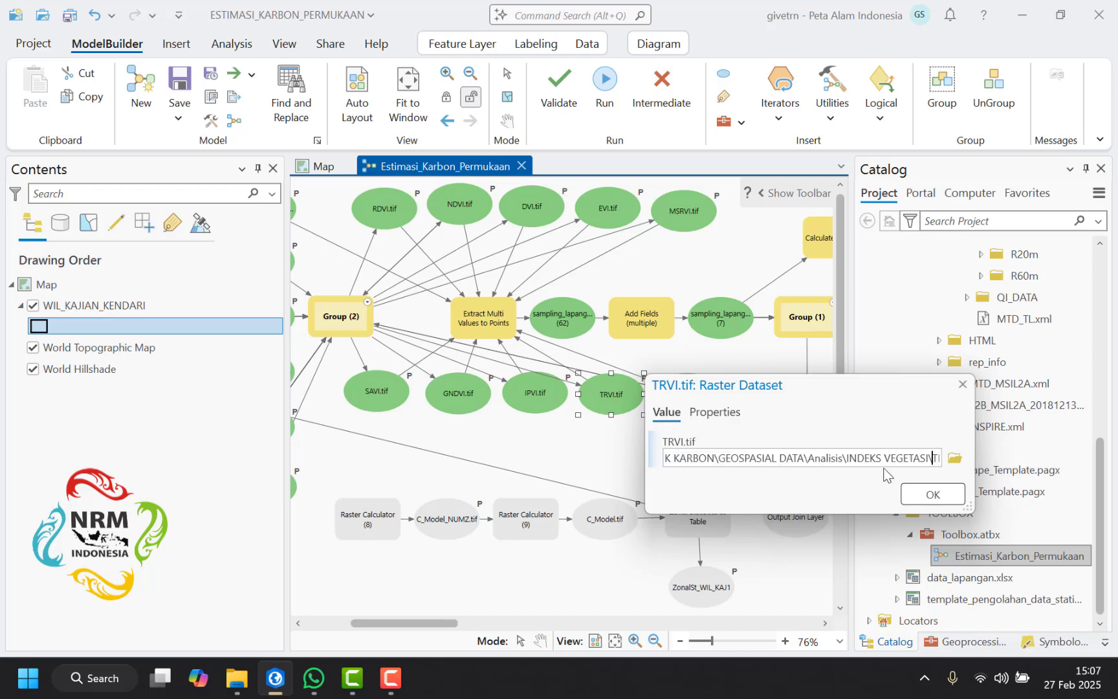
pyautogui.click(922, 492)
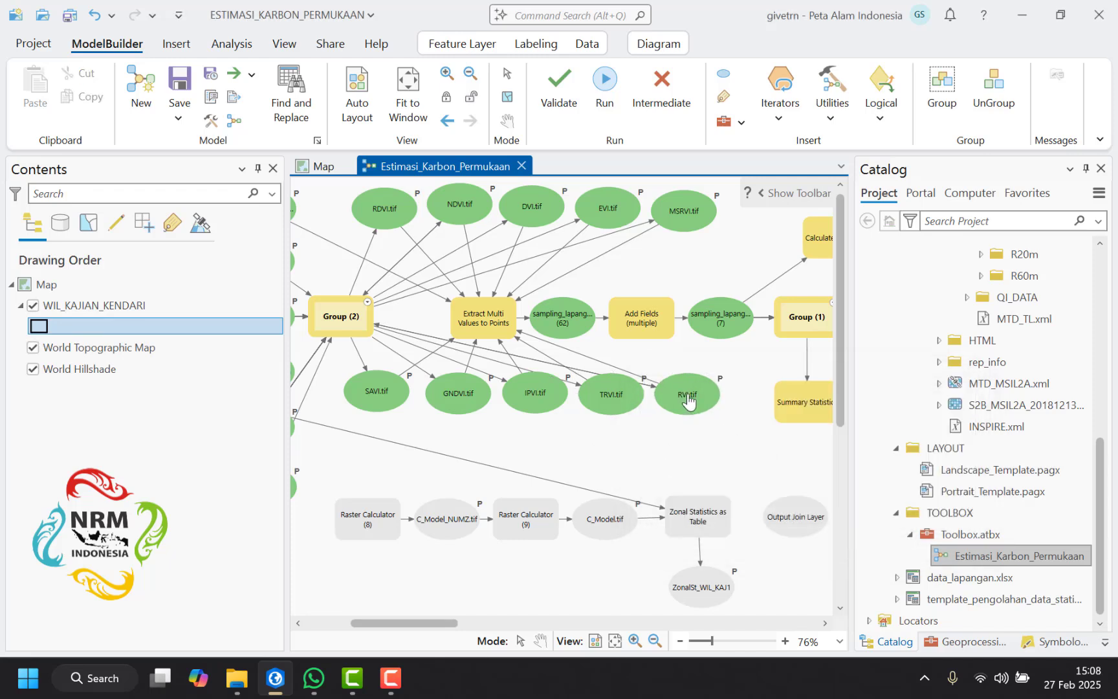
# Step: Set the RVI.tif output path to the Analisis\INDEKS VEGETASI folder, keeping the file name RVI.tif
pyautogui.doubleClick(687, 394)
pyautogui.click(758, 460)
pyautogui.hotkey('ctrl', 'v')
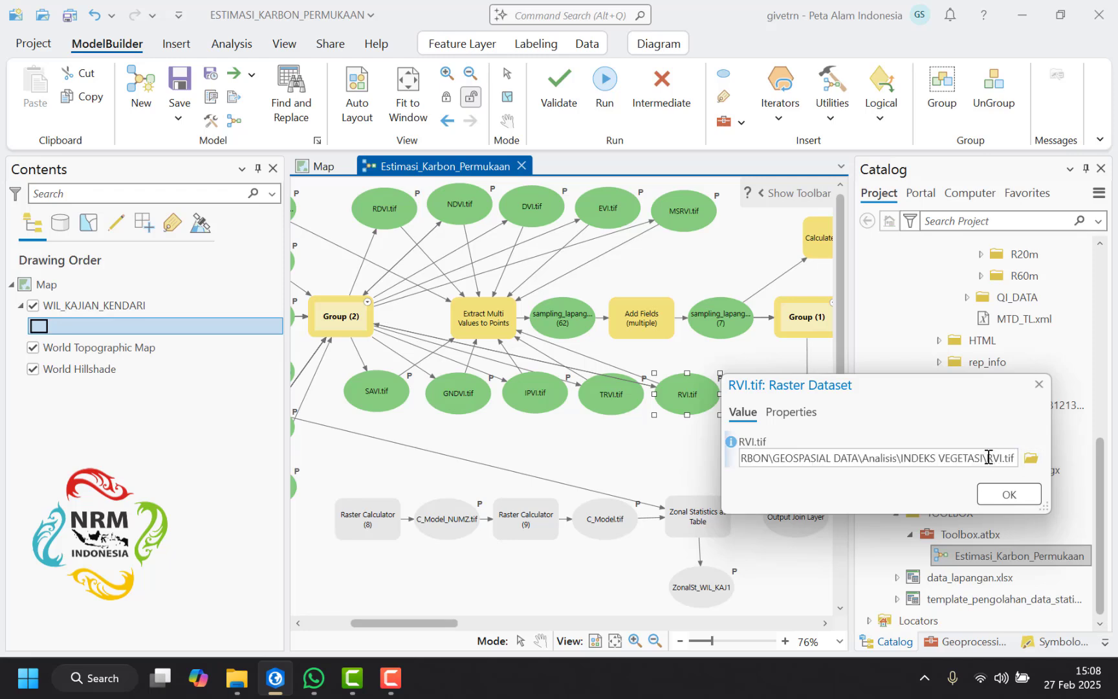
pyautogui.moveTo(988, 457); pyautogui.dragTo(630, 463)
pyautogui.press('Right')
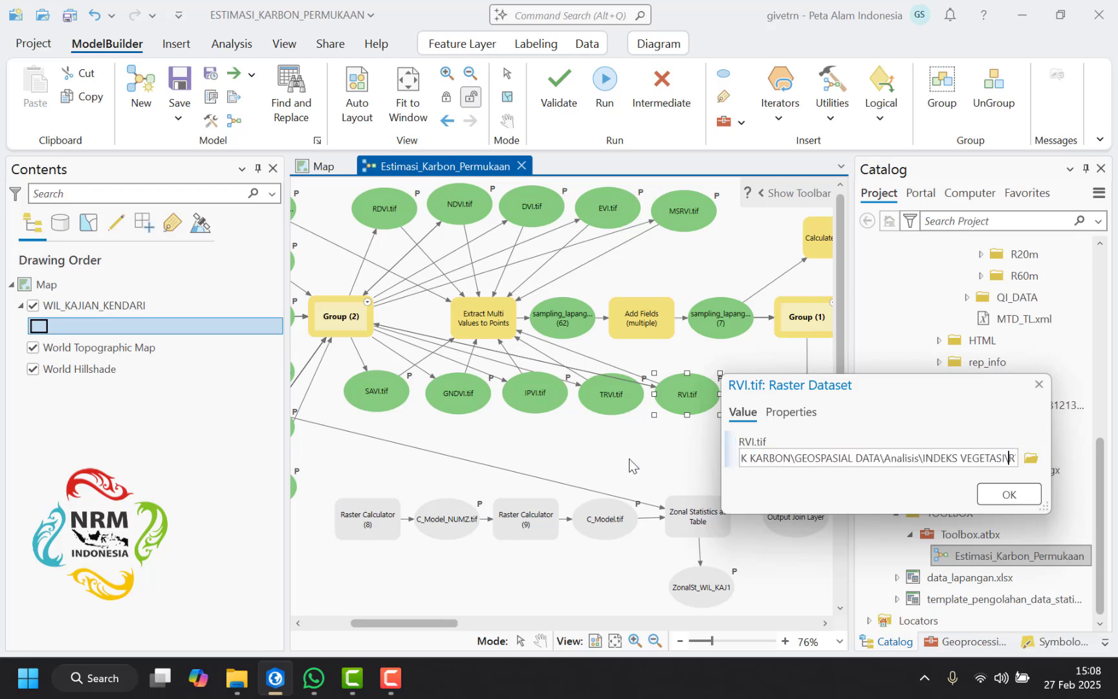
pyautogui.click(1008, 495)
# Step: Save the Estimasi_Karbon_Permukaan model with its new vegetation index output paths
pyautogui.scroll(-2, 716, 387)
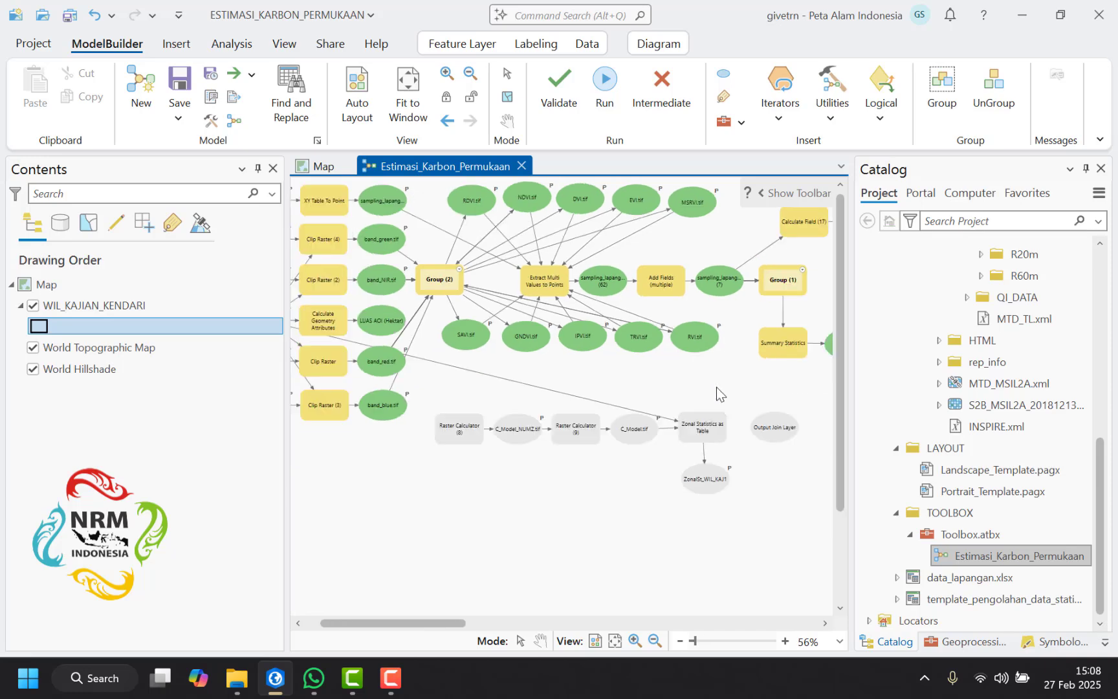
pyautogui.scroll(-2, 716, 387)
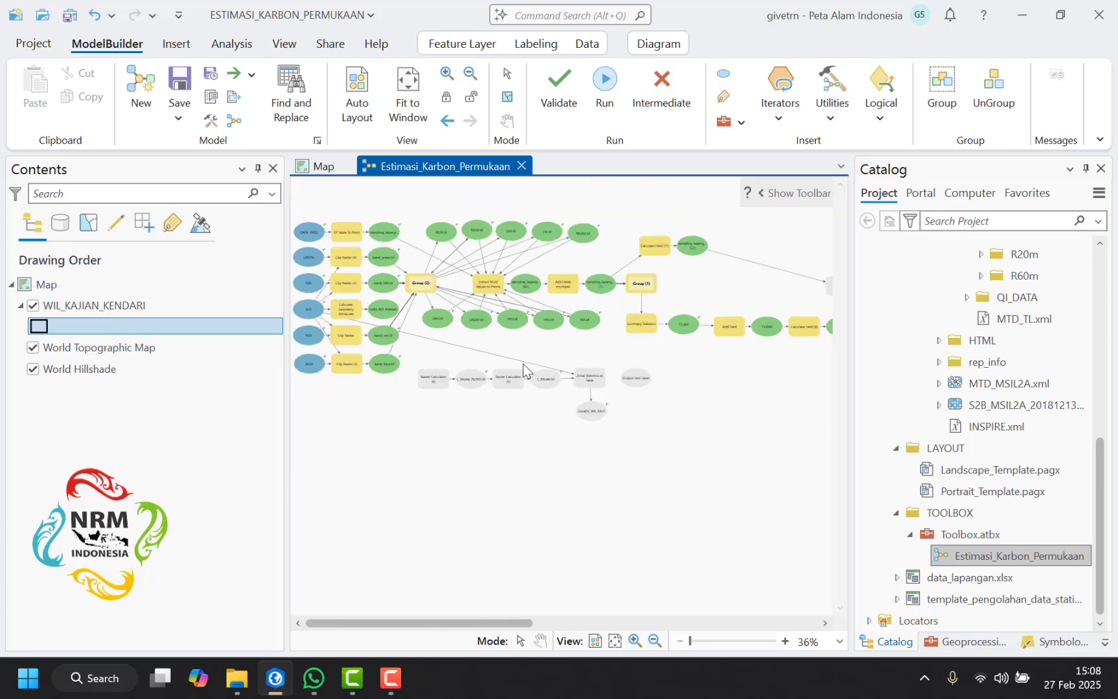
pyautogui.click(181, 82)
# Step: Check the input point features, input rasters and output field names of the Extract Multi Values to Points tool
pyautogui.scroll(3, 487, 282)
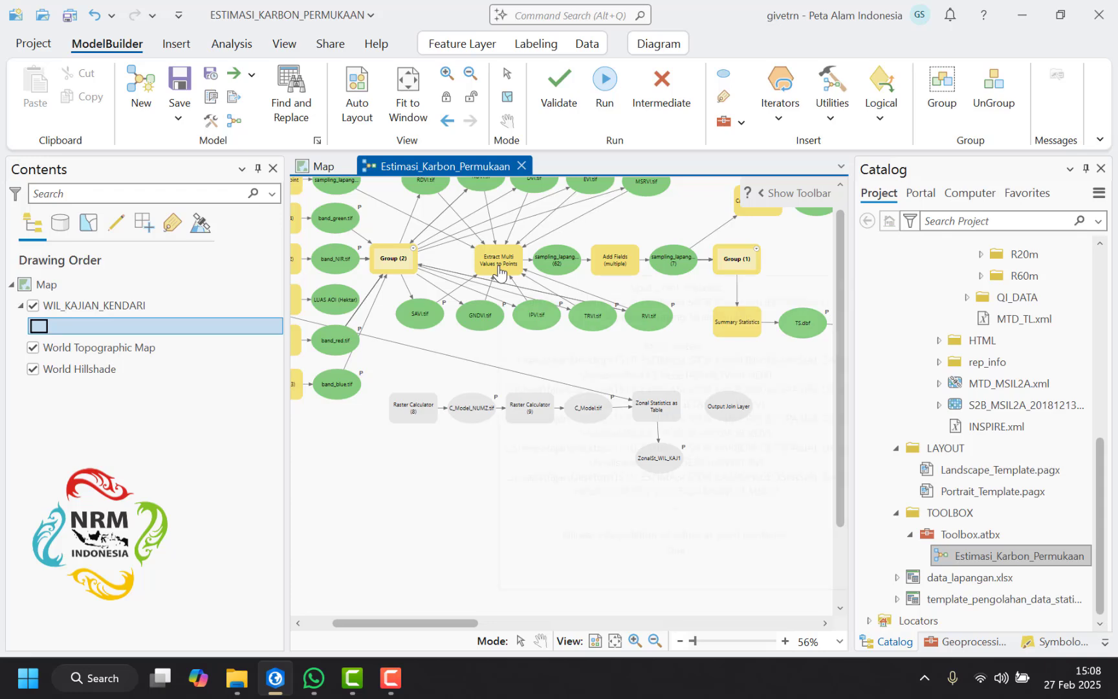
pyautogui.doubleClick(499, 270)
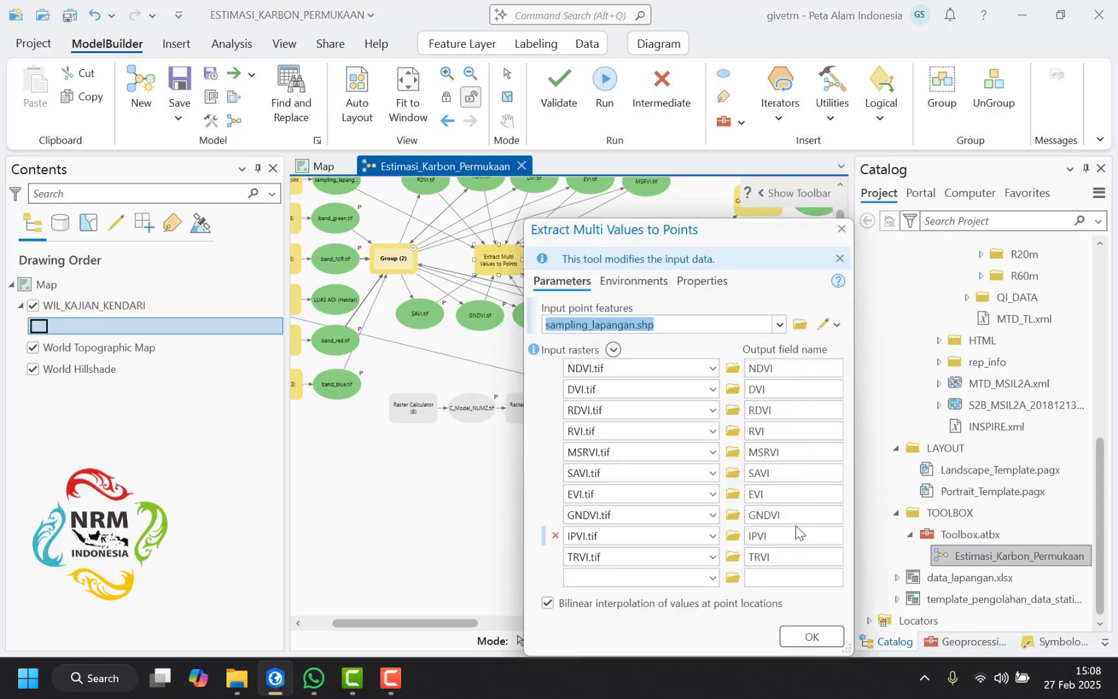
pyautogui.click(810, 636)
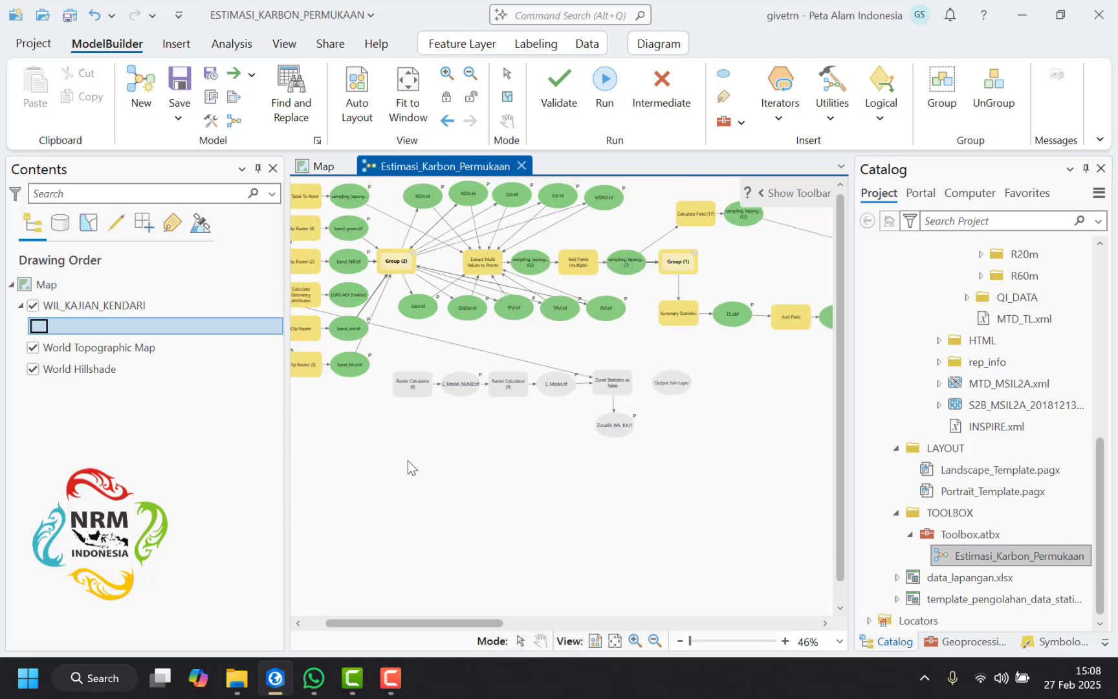
# Step: Run the Estimasi_Karbon_Permukaan model and dismiss its progress report once processing is done
pyautogui.click(608, 94)
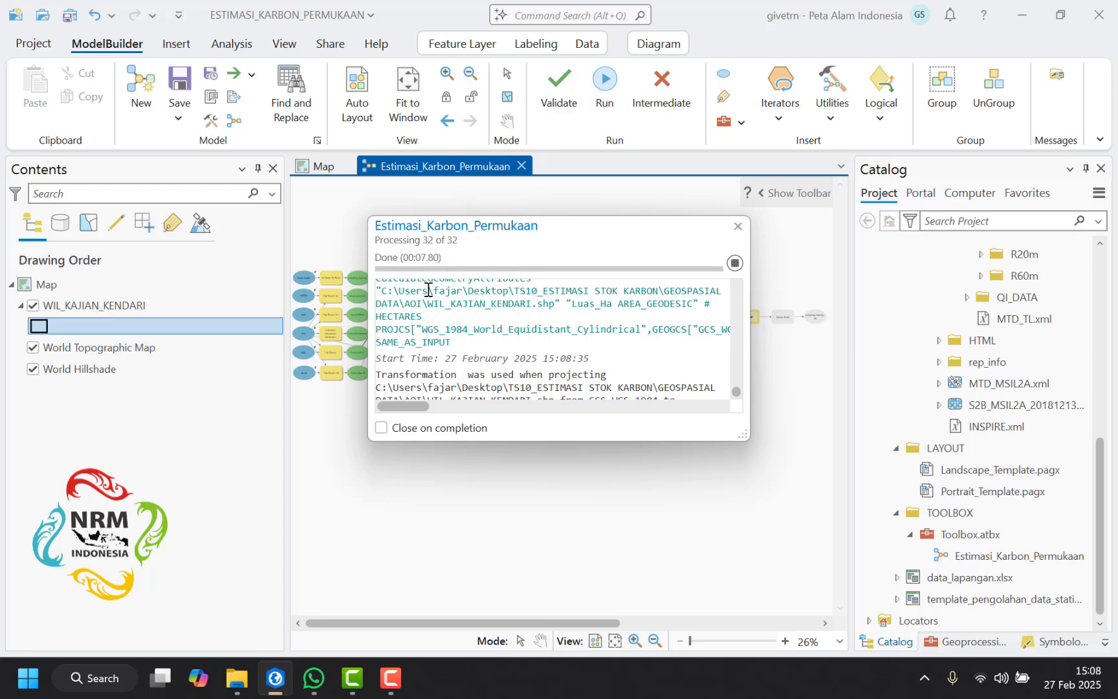
pyautogui.click(730, 228)
# Step: Collapse the CITRA SATELIT, LAYOUT and TOOLBOX folders, then expand and refresh the Analisis folder to list the model's outputs
pyautogui.scroll(4, 990, 386)
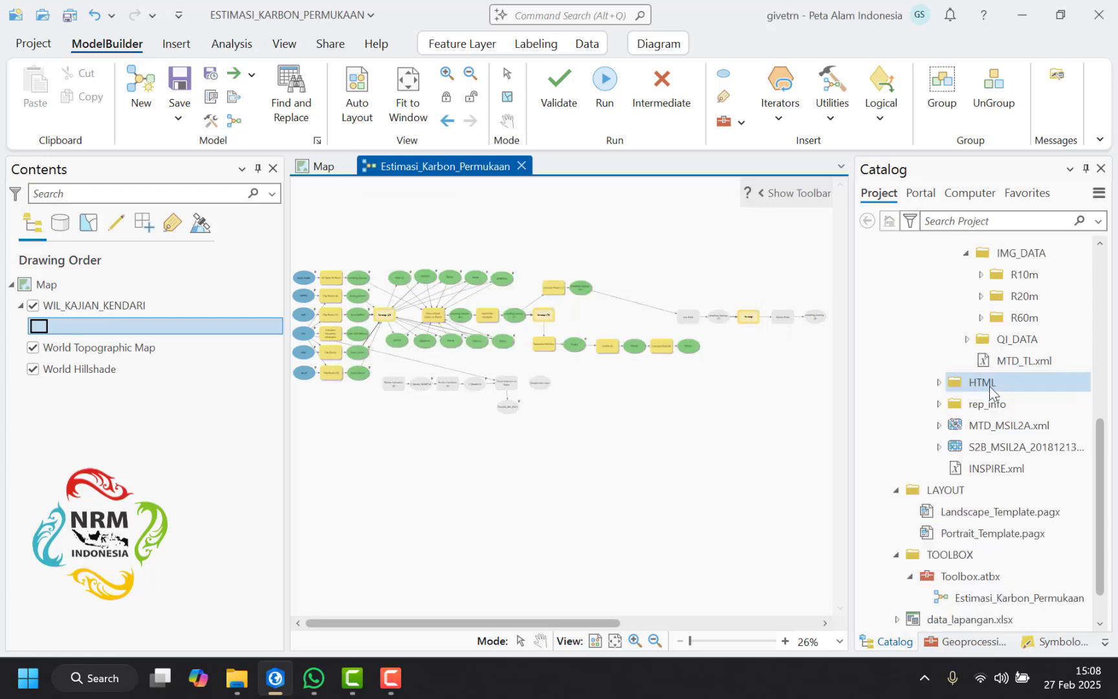
pyautogui.click(910, 334)
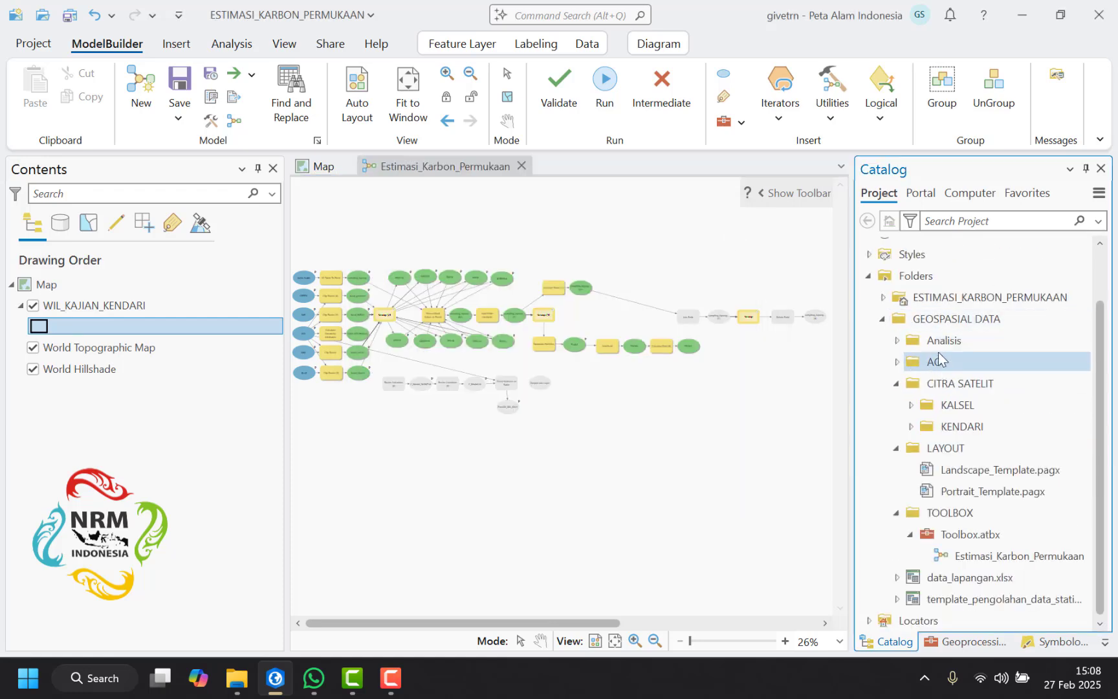
pyautogui.click(897, 384)
pyautogui.click(897, 449)
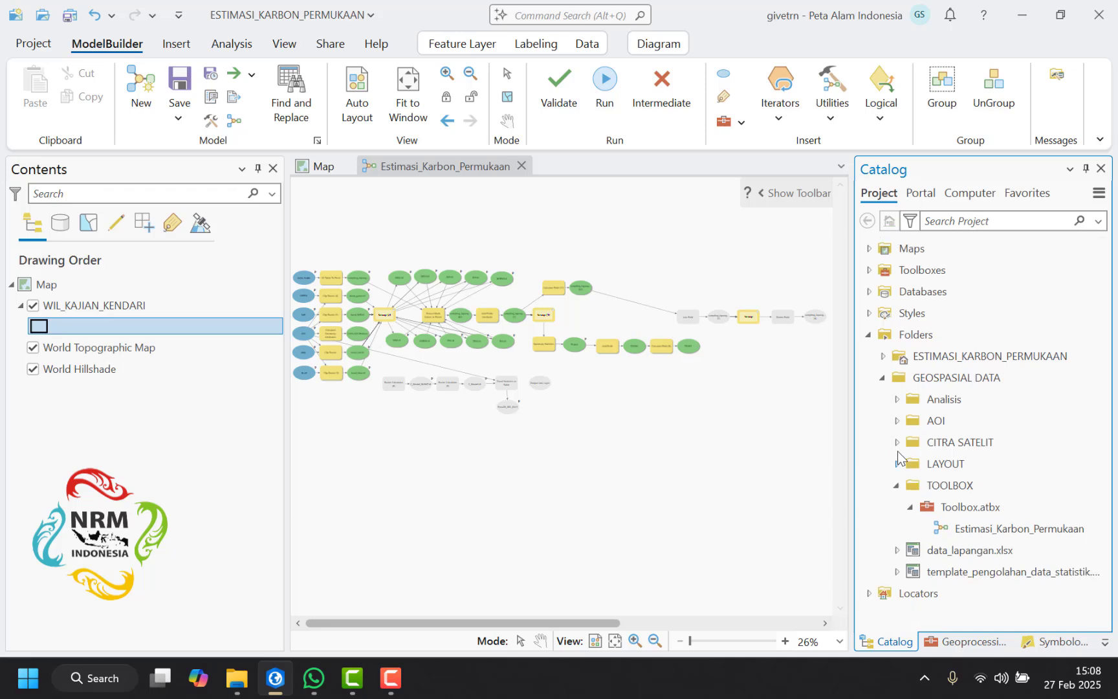
pyautogui.click(897, 486)
pyautogui.doubleClick(961, 404)
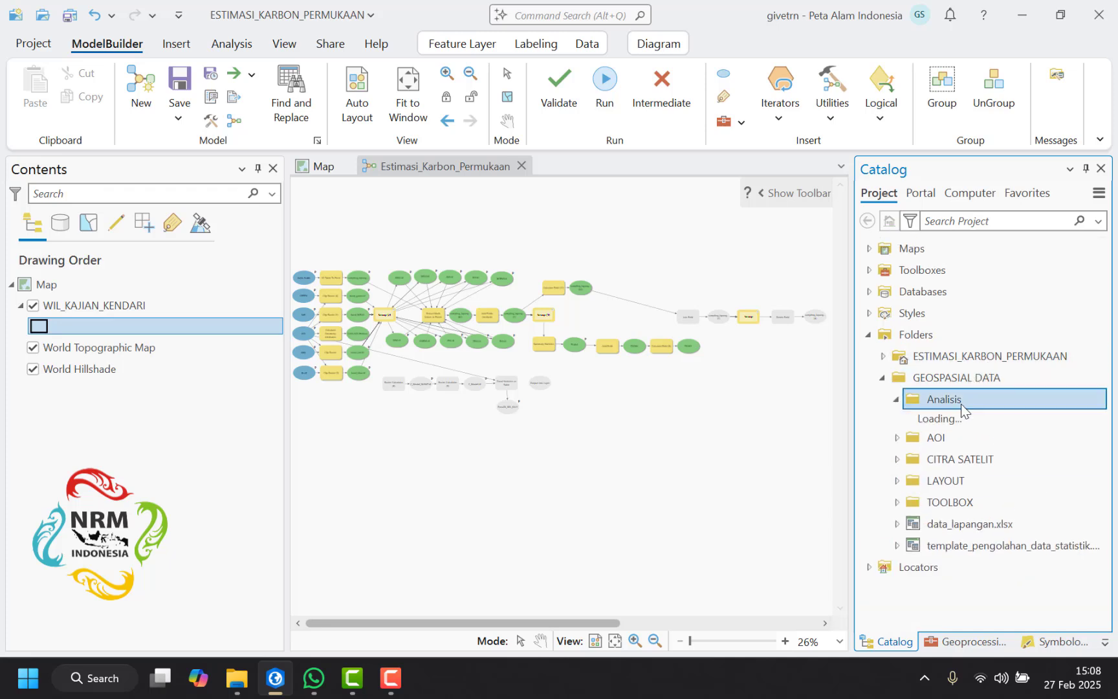
pyautogui.rightClick(963, 400)
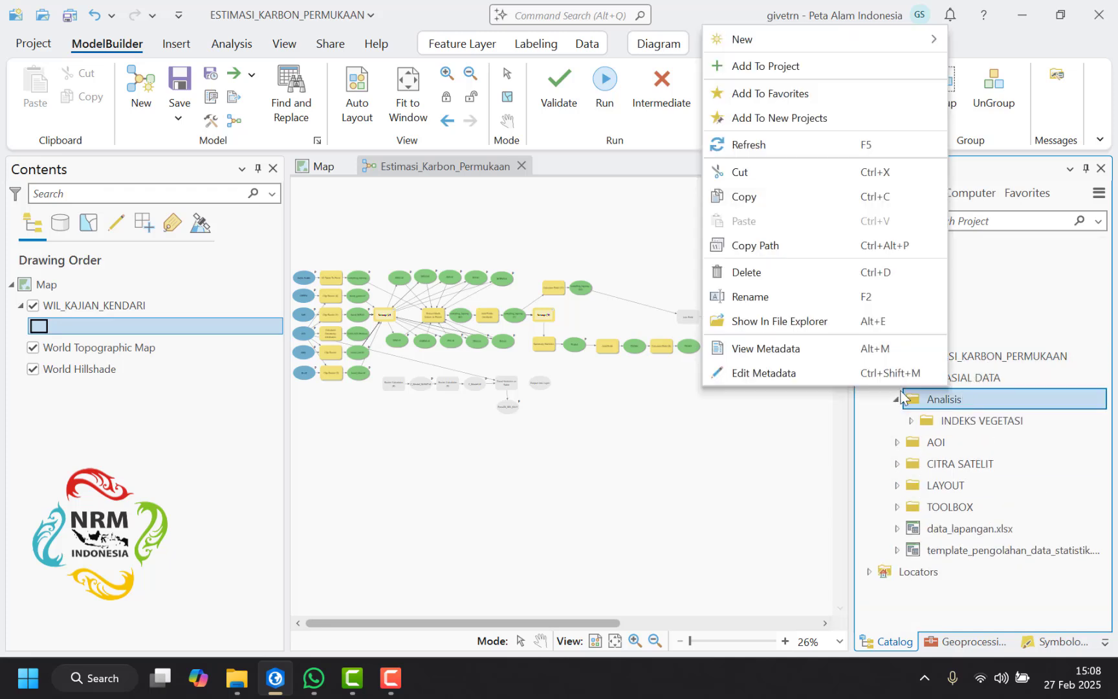
pyautogui.click(749, 146)
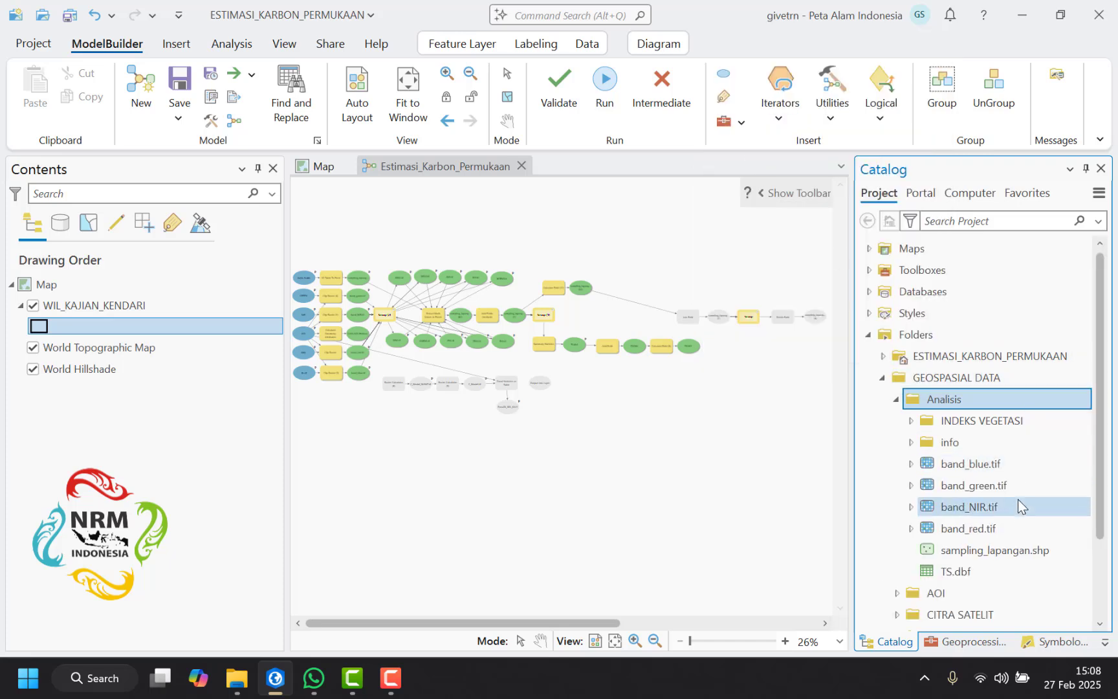
# Step: Examine the sum and mean fields for each vegetation index in the TS.dbf attribute table, then close the table
pyautogui.rightClick(958, 571)
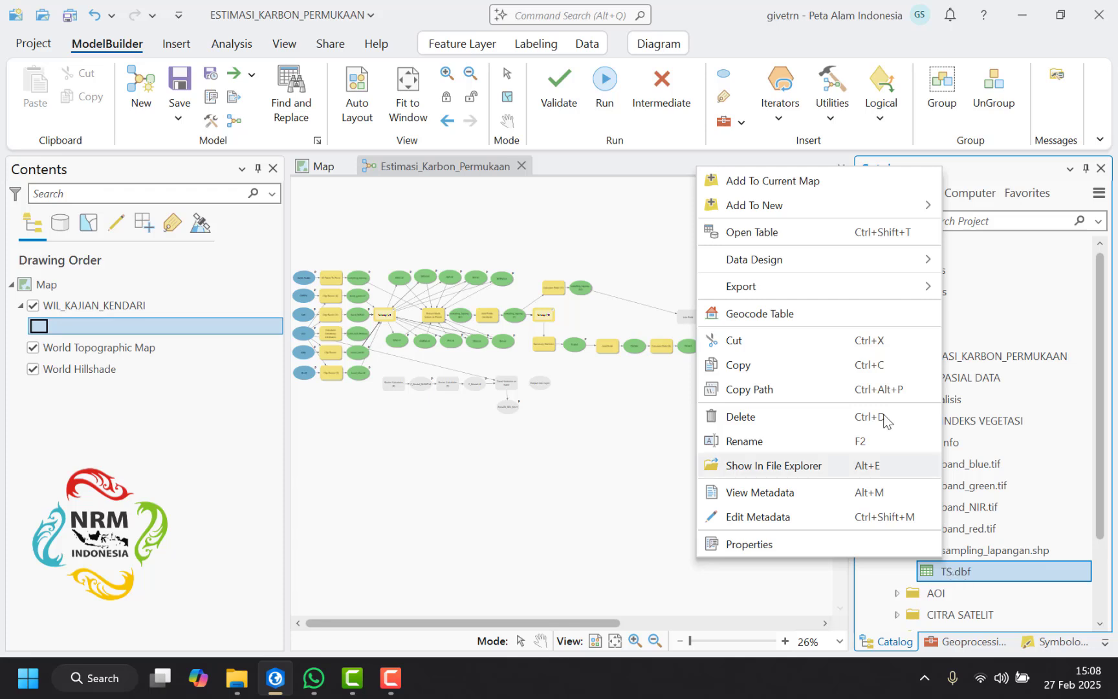
pyautogui.click(780, 236)
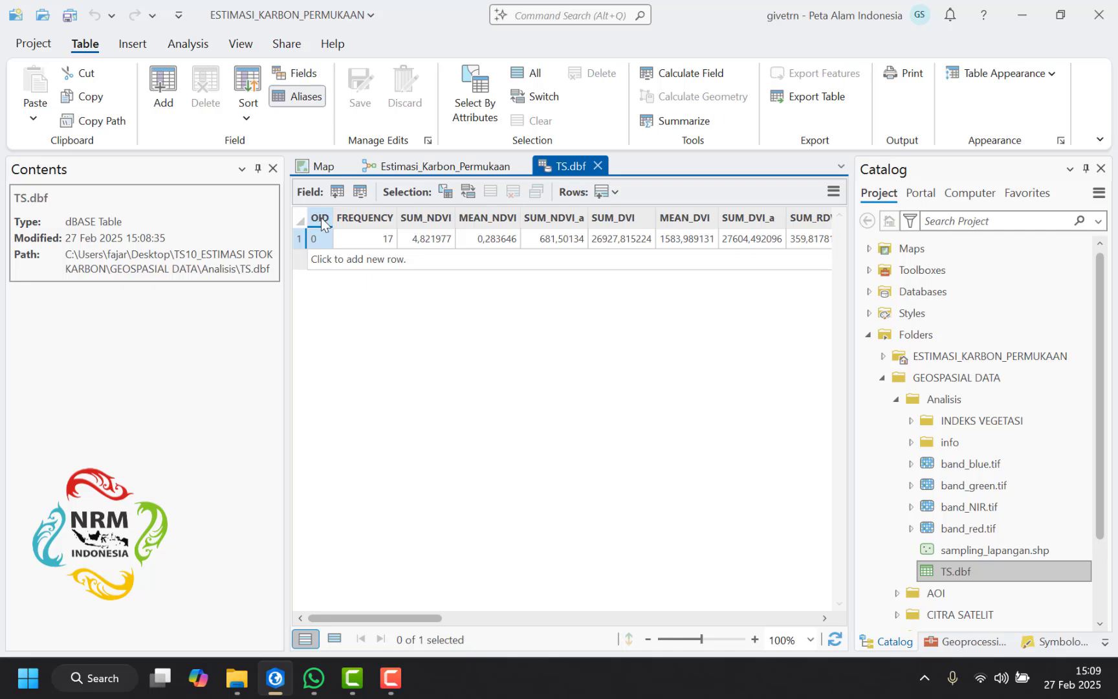
pyautogui.moveTo(407, 618); pyautogui.dragTo(787, 642)
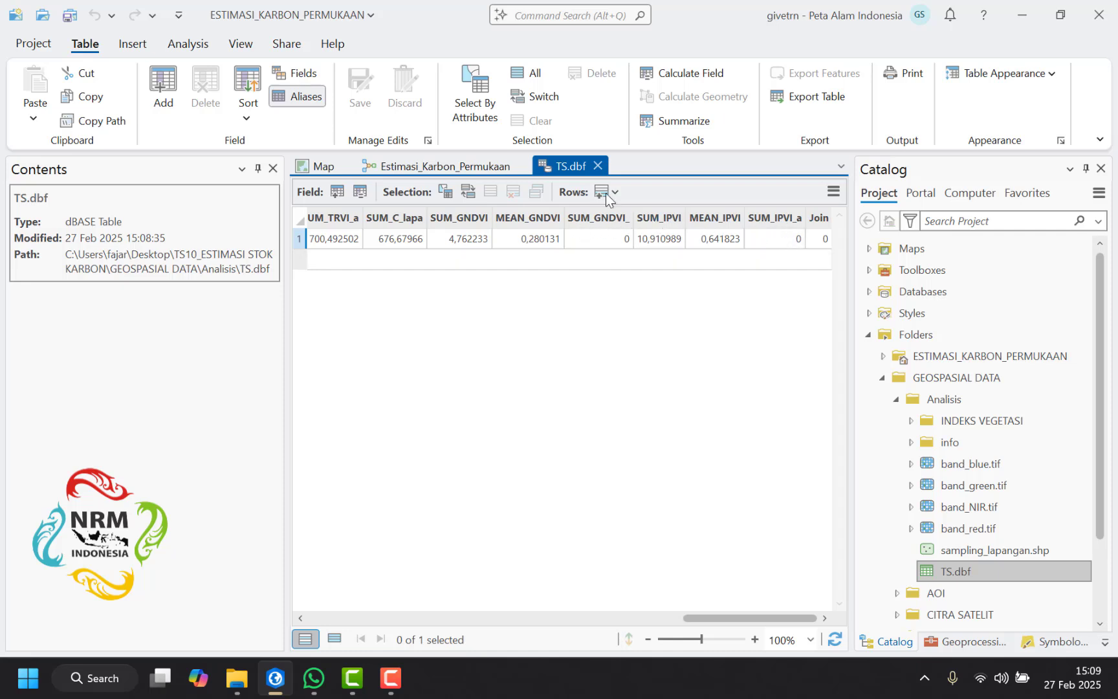
pyautogui.click(598, 166)
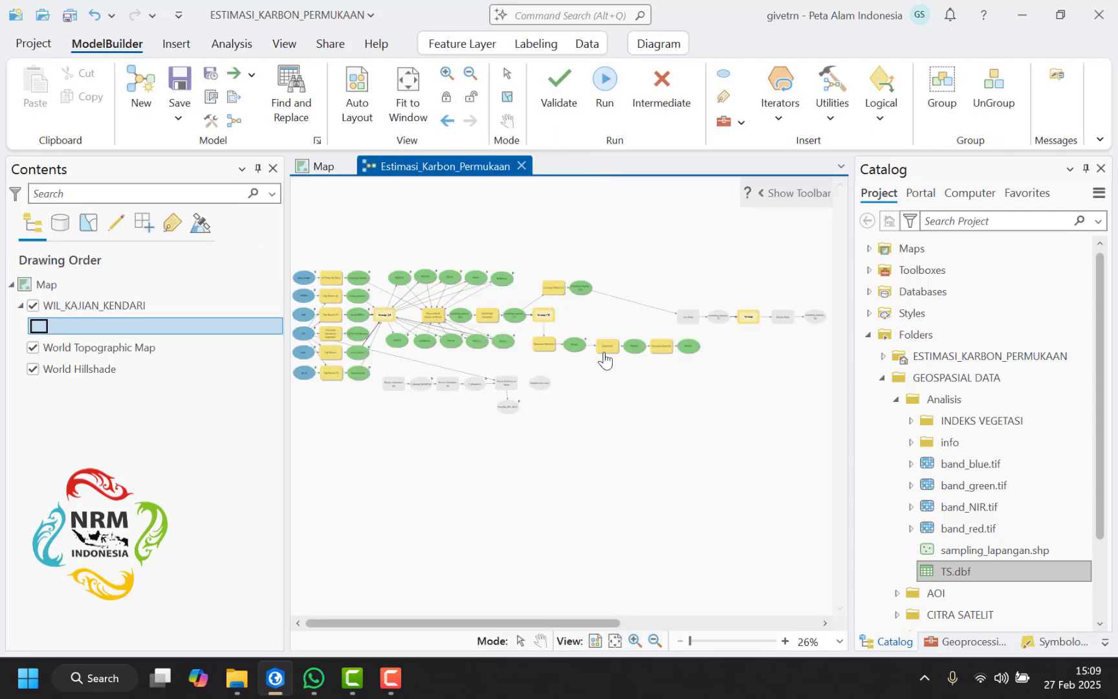
# Step: Rename the Summary Statistics output table in the Analisis folder to TSVI.dbf
pyautogui.scroll(8, 605, 359)
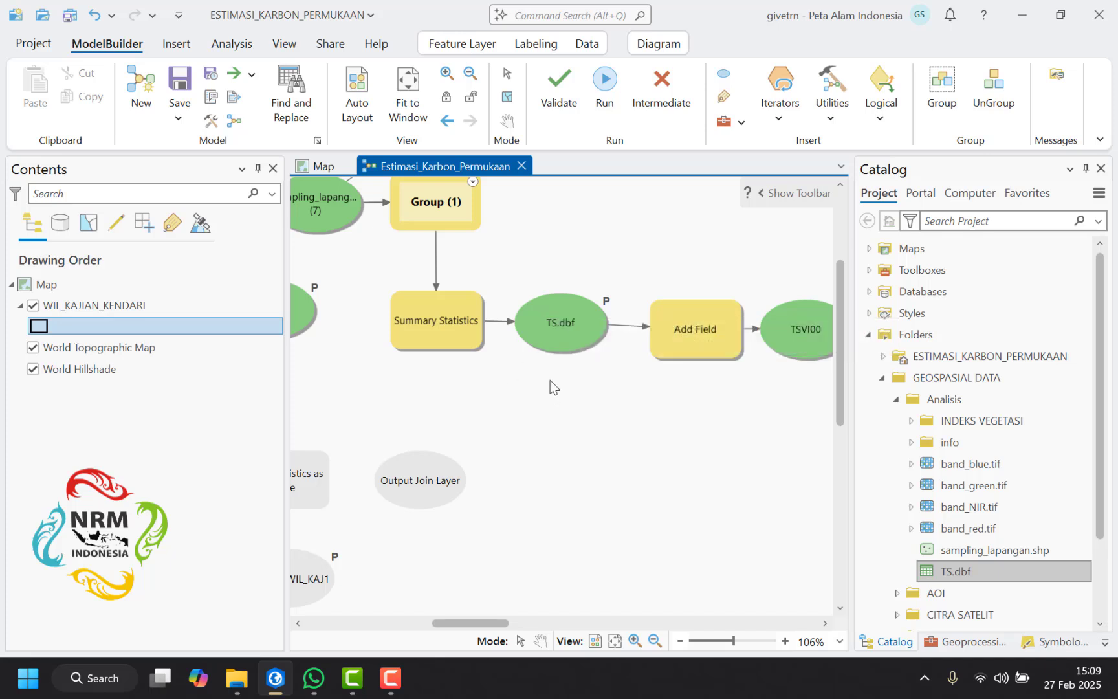
pyautogui.rightClick(551, 336)
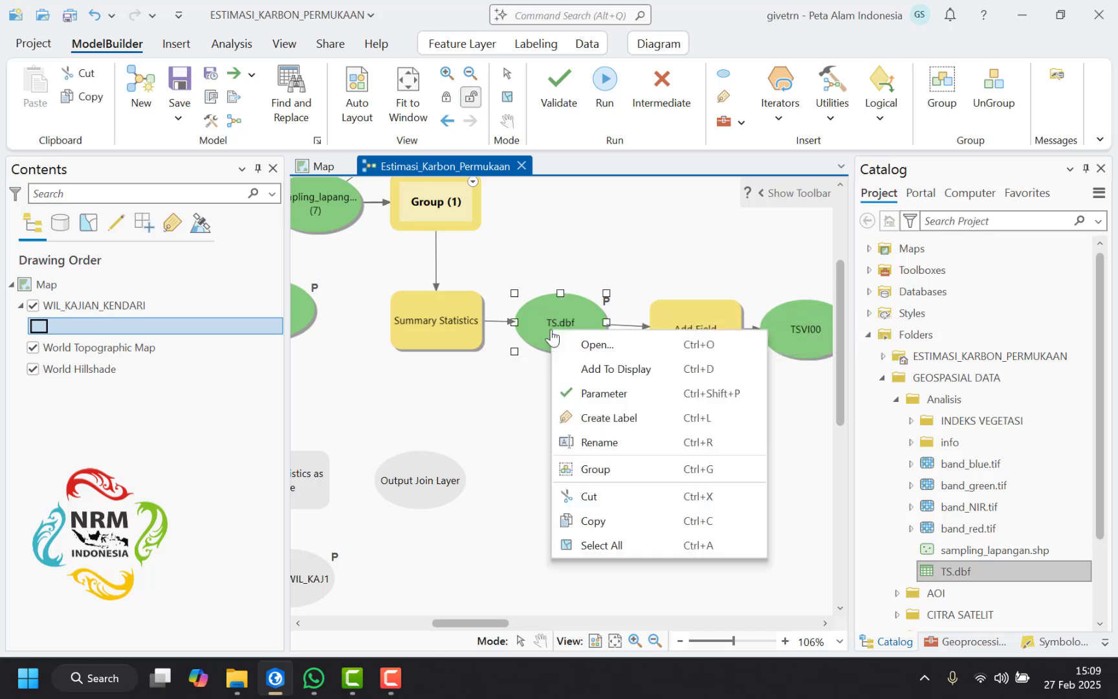
pyautogui.click(547, 322)
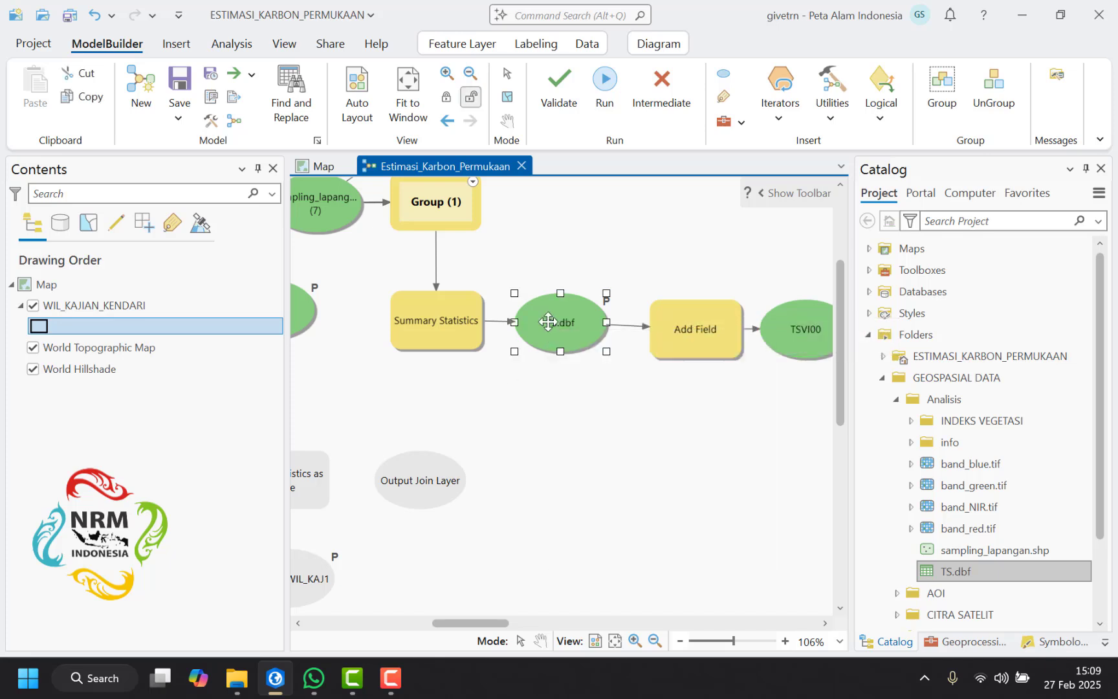
pyautogui.doubleClick(549, 322)
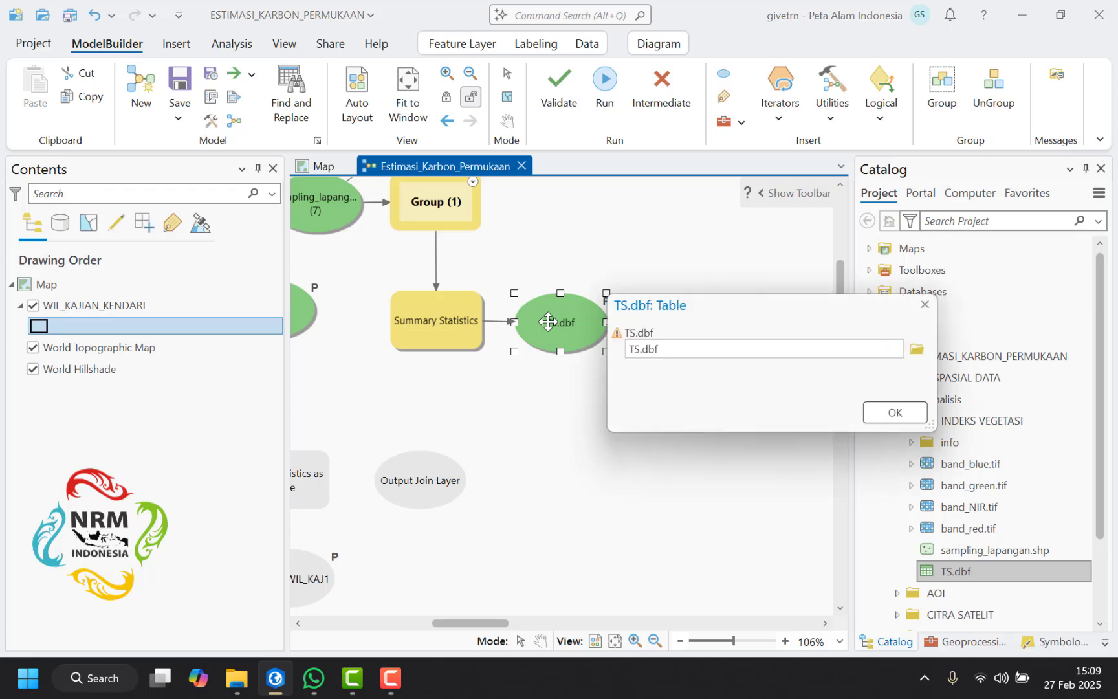
pyautogui.click(639, 348)
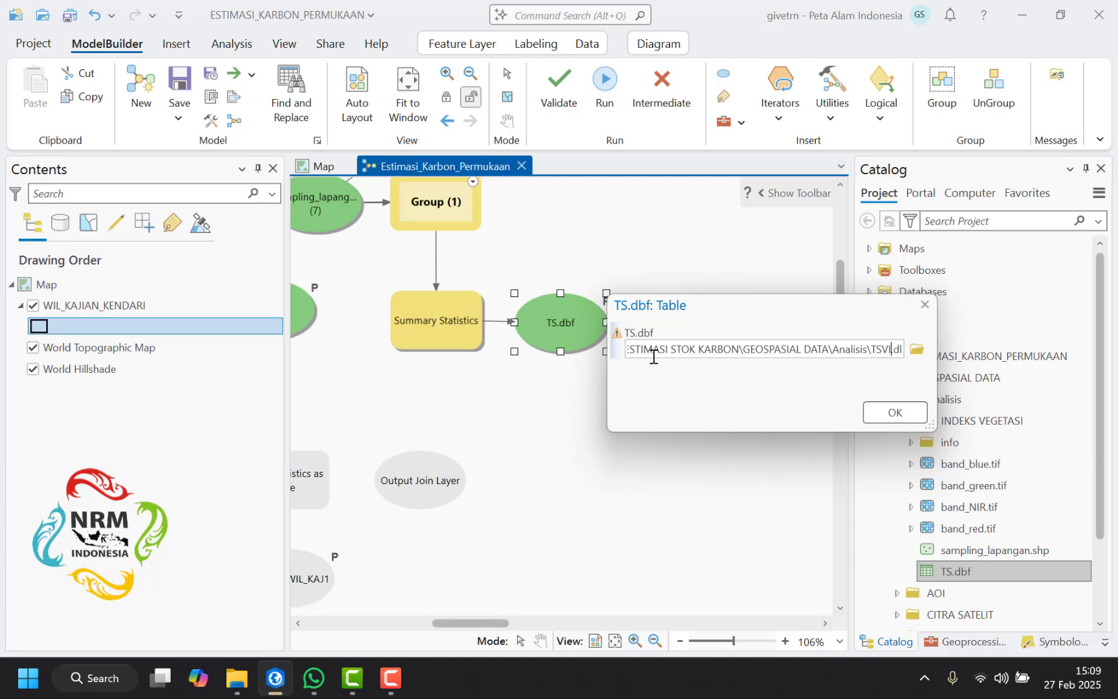
pyautogui.click(892, 414)
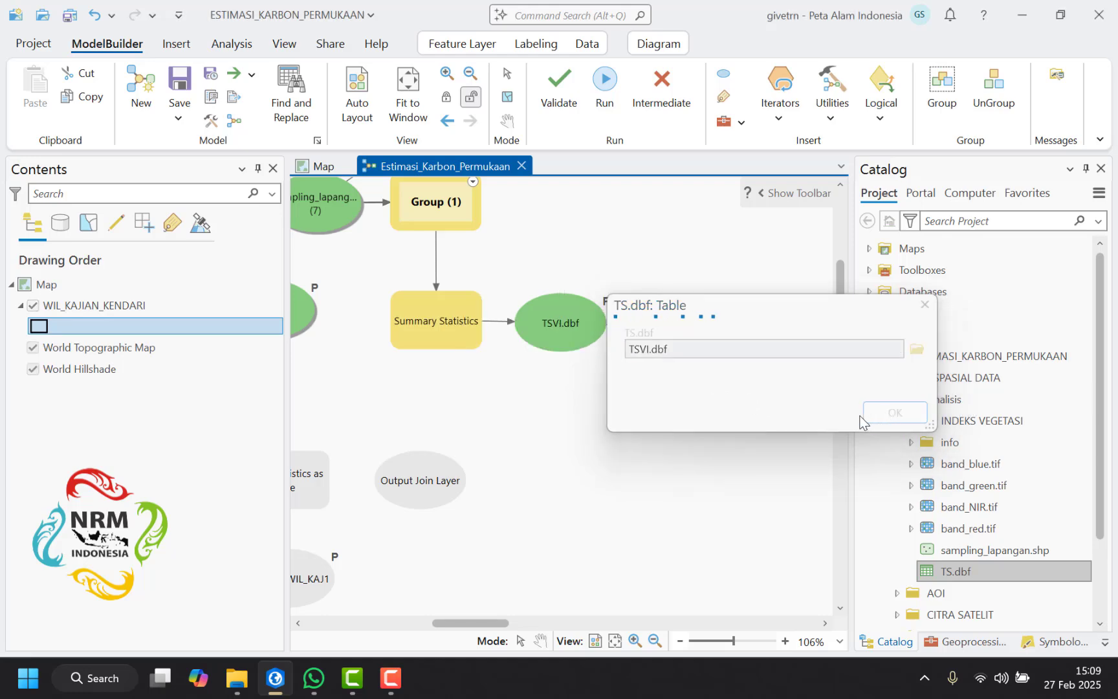
# Step: Run the Estimasi_Karbon_Permukaan model, dismiss its progress report and refresh the Analisis folder
pyautogui.click(605, 97)
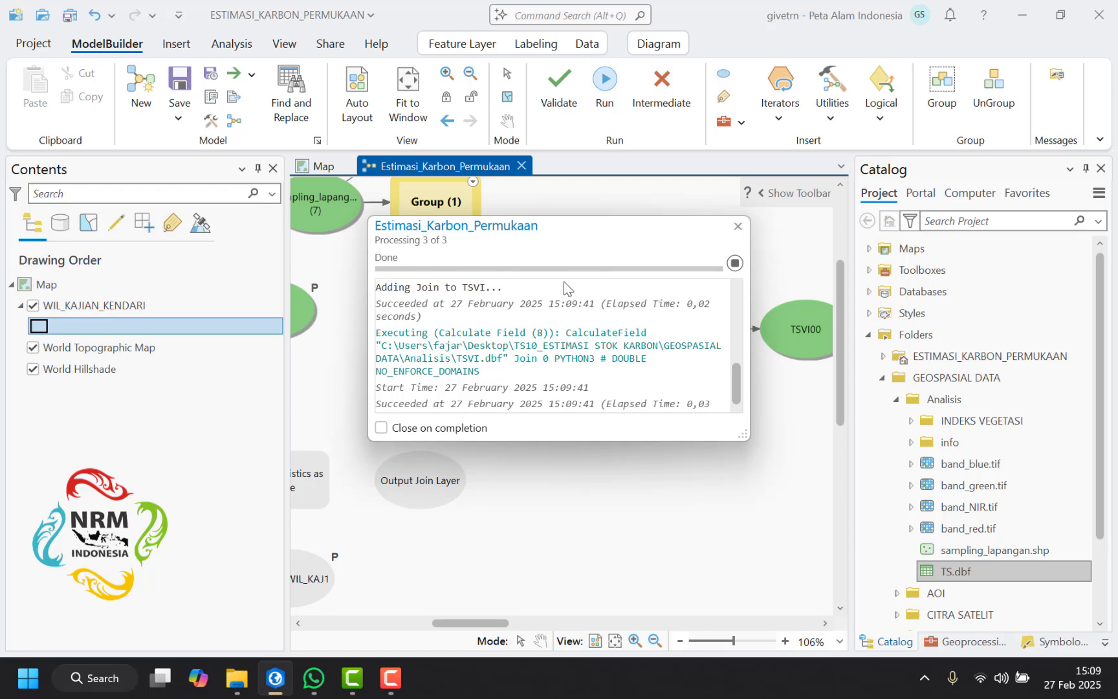
pyautogui.click(739, 226)
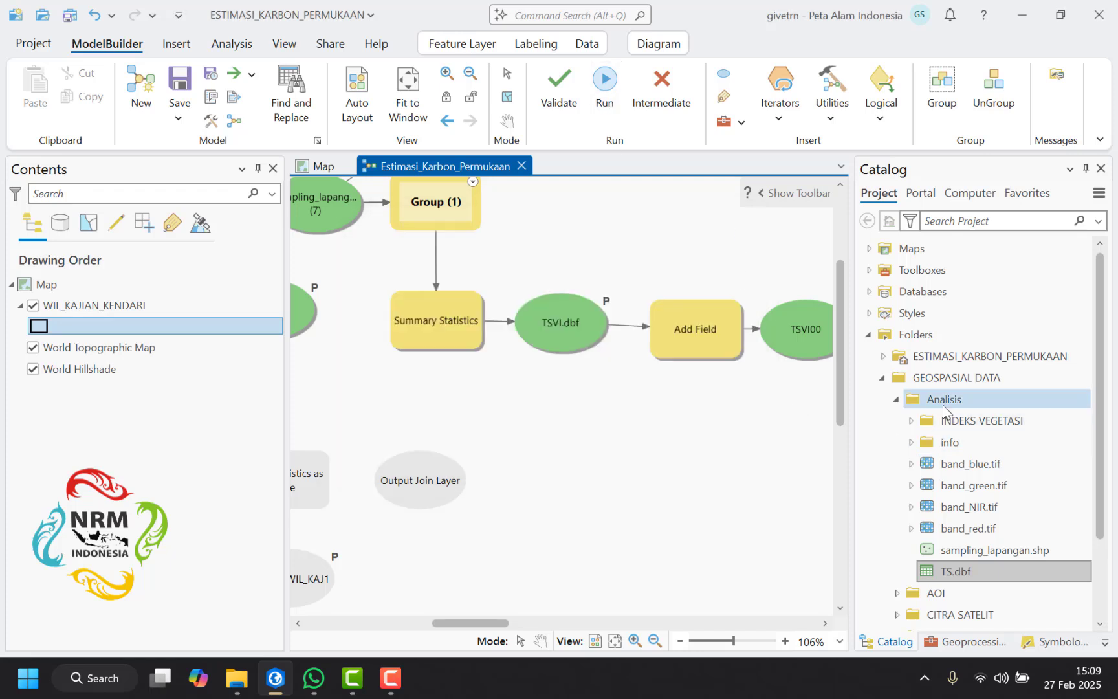
pyautogui.rightClick(944, 407)
pyautogui.click(752, 150)
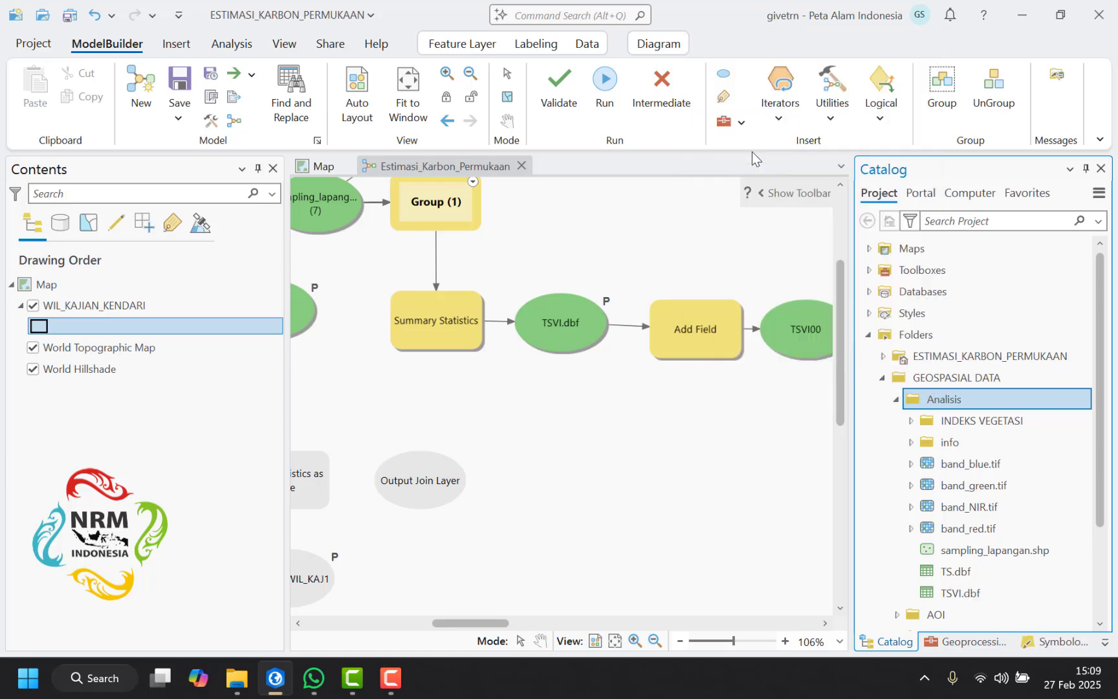
# Step: Open the TSVI.dbf table and examine its vegetation index statistics through to the Join field
pyautogui.rightClick(973, 595)
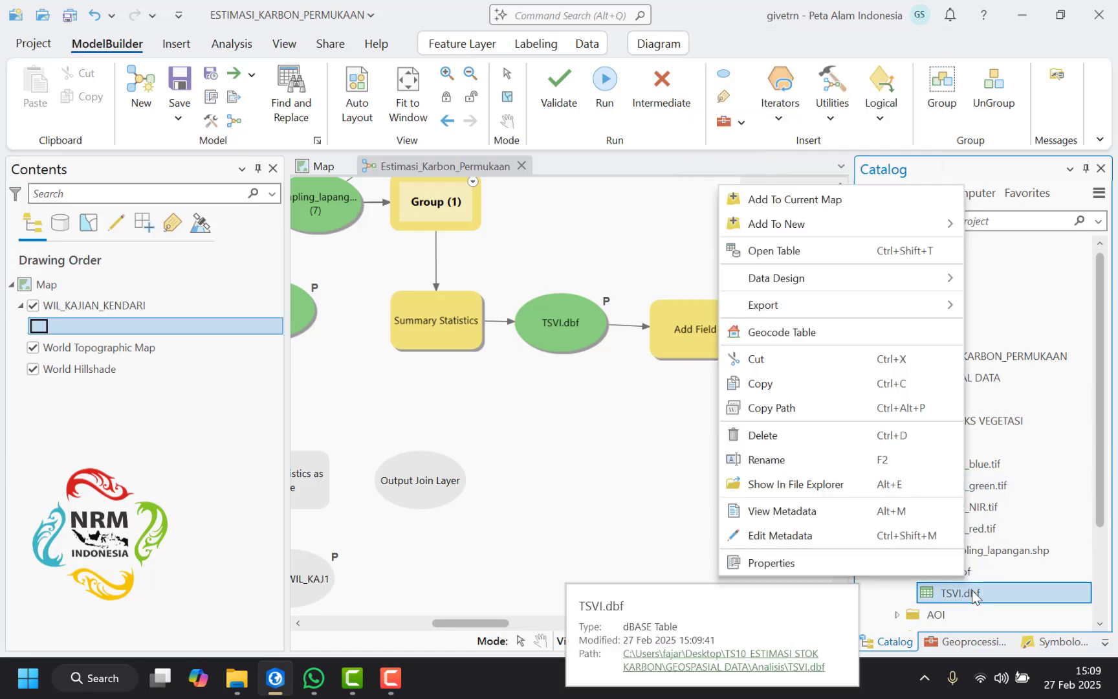
pyautogui.click(807, 250)
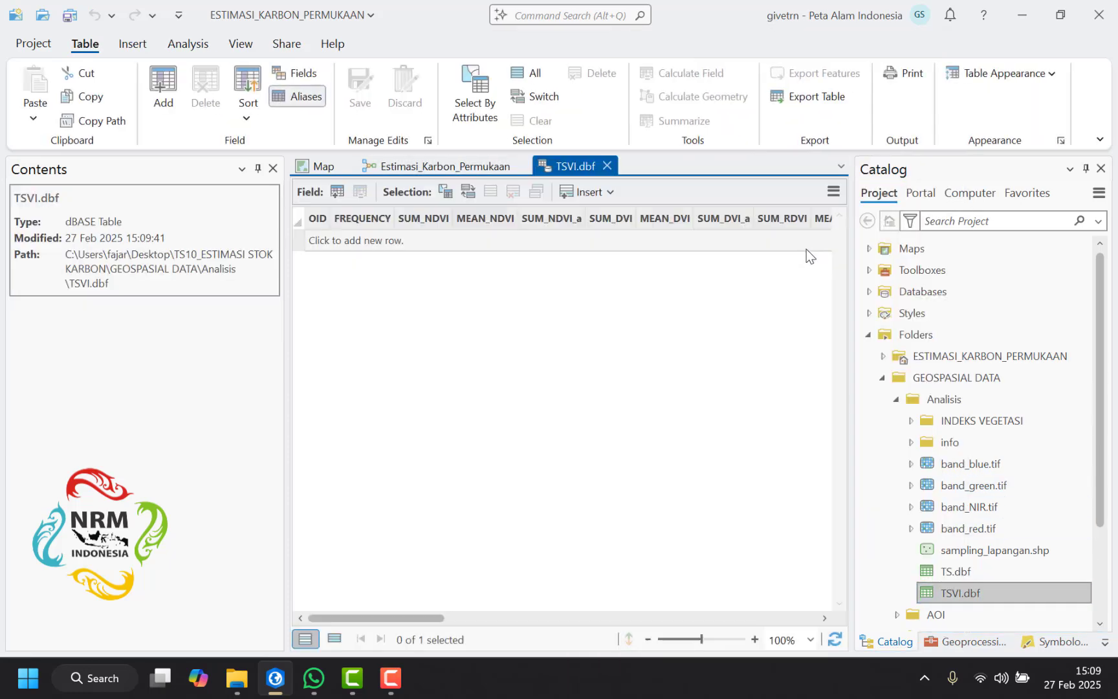
pyautogui.moveTo(418, 621); pyautogui.dragTo(804, 638)
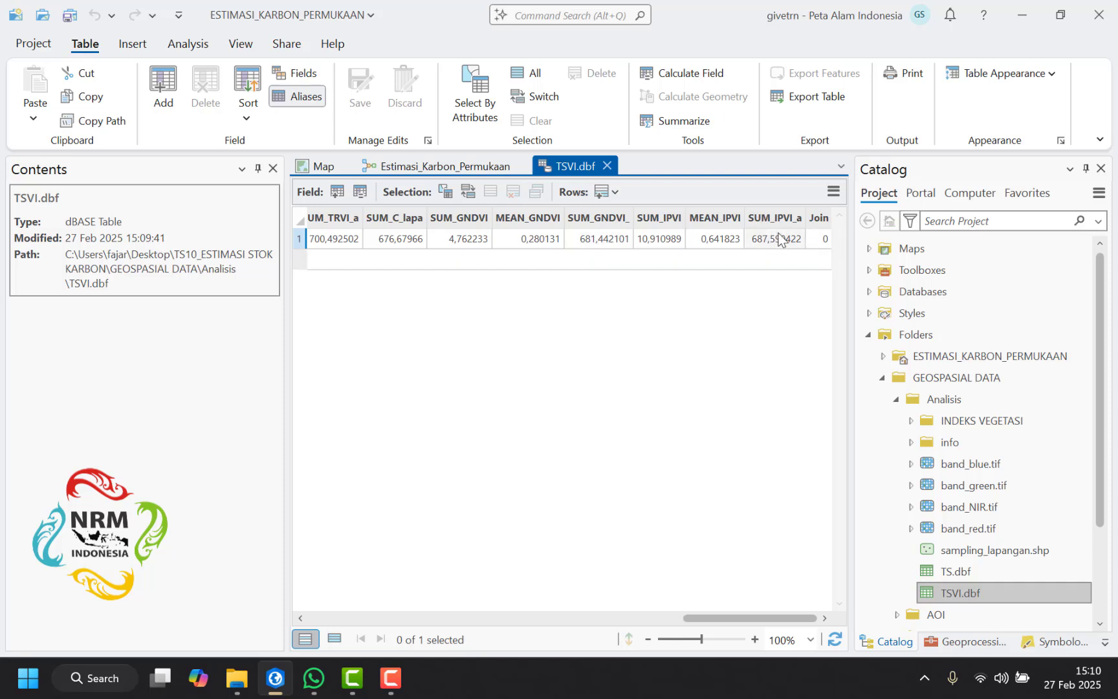
# Step: Connect the TSVI01 output of Calculate Field (8) to the Join Field tool in the model
pyautogui.click(422, 170)
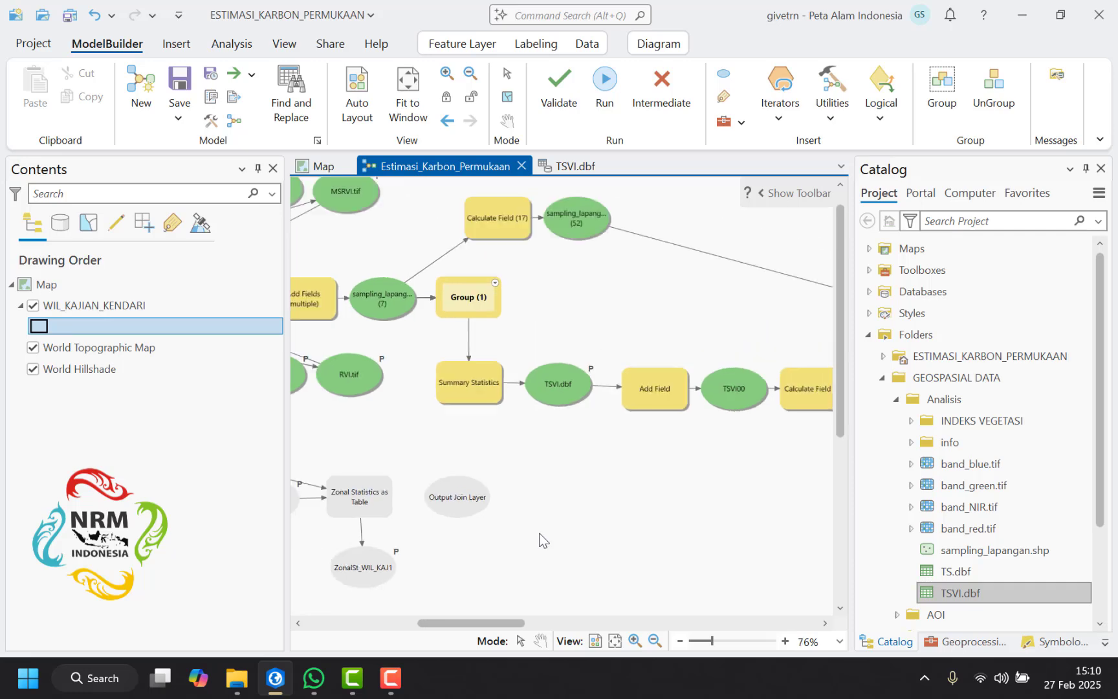
pyautogui.moveTo(495, 621); pyautogui.dragTo(562, 623)
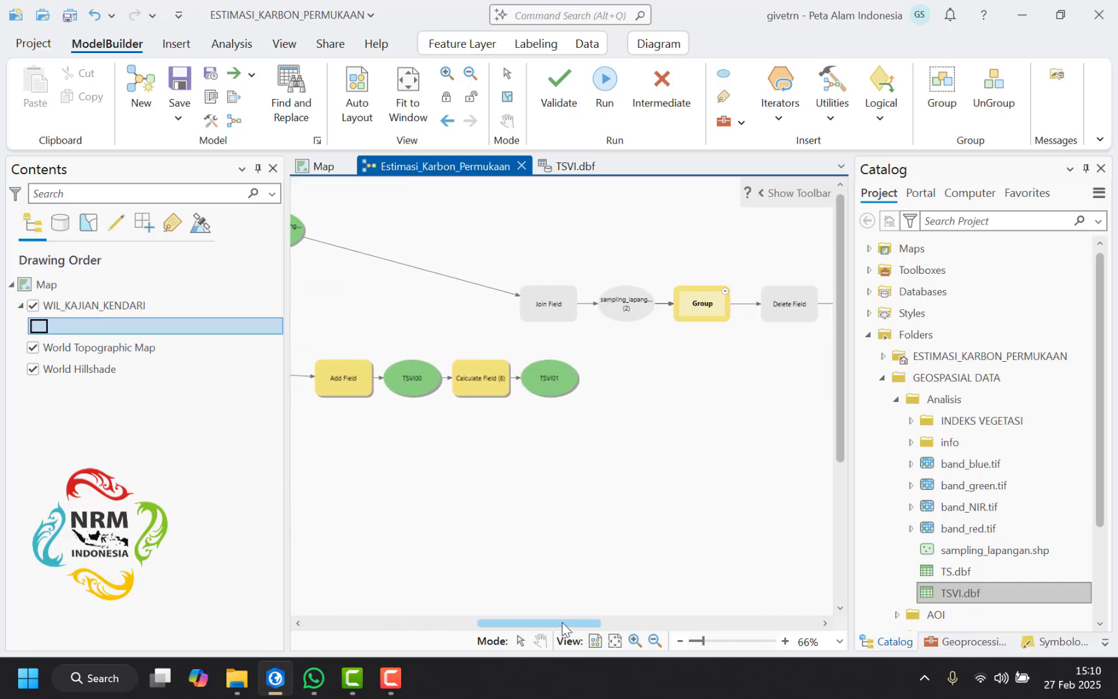
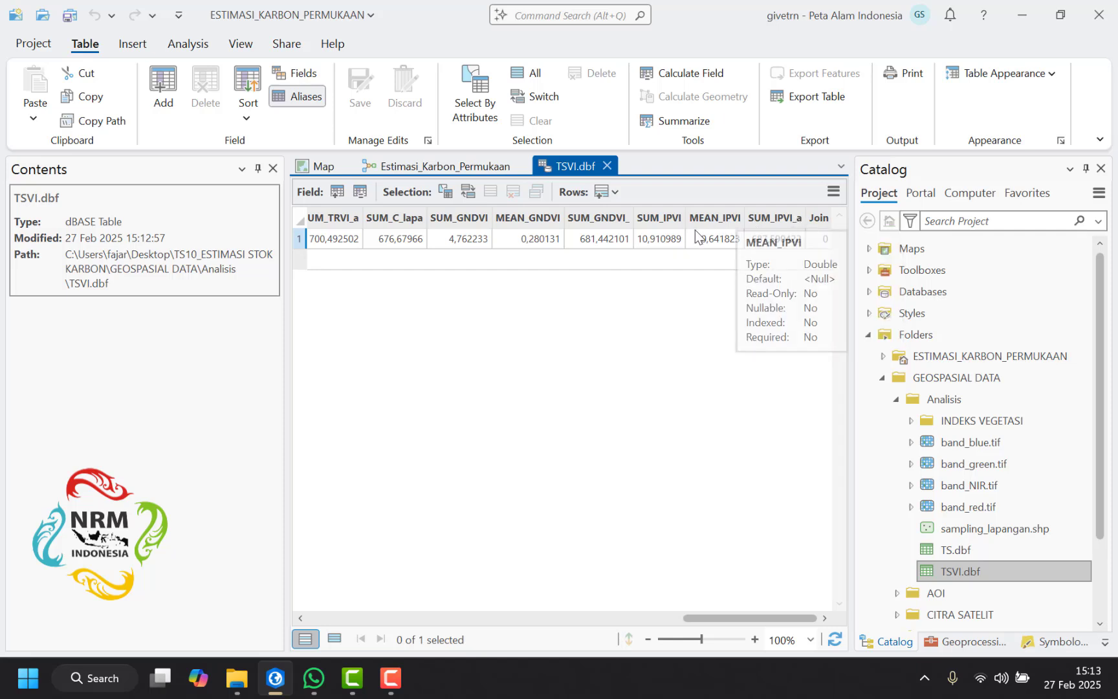
pyautogui.click(437, 166)
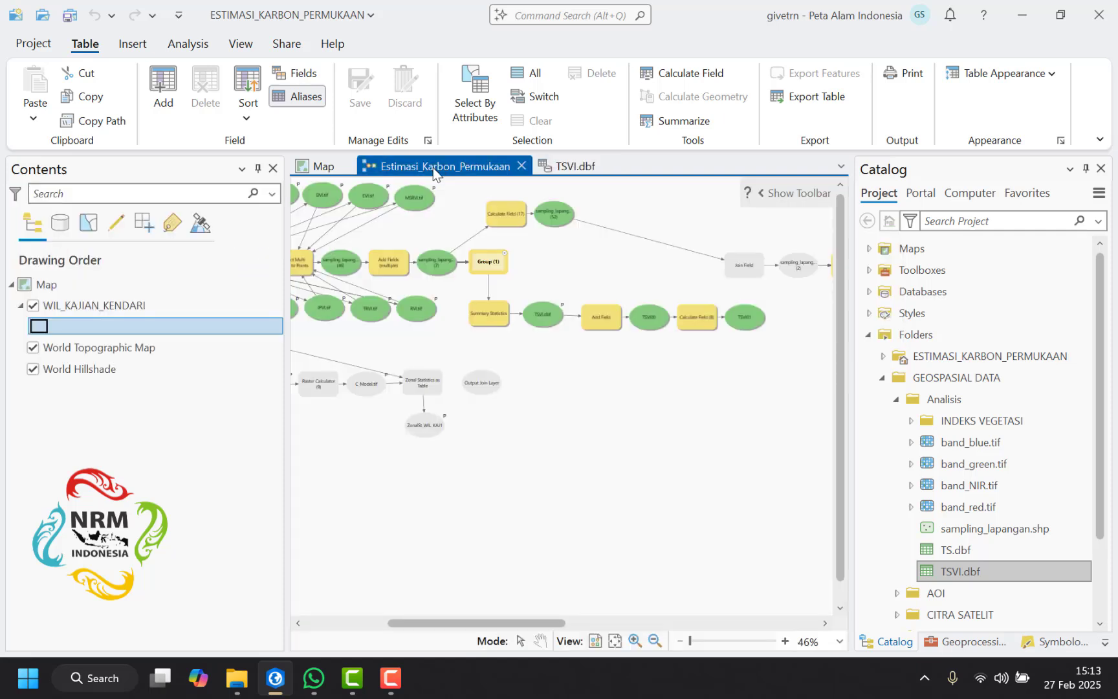
pyautogui.scroll(5, 783, 294)
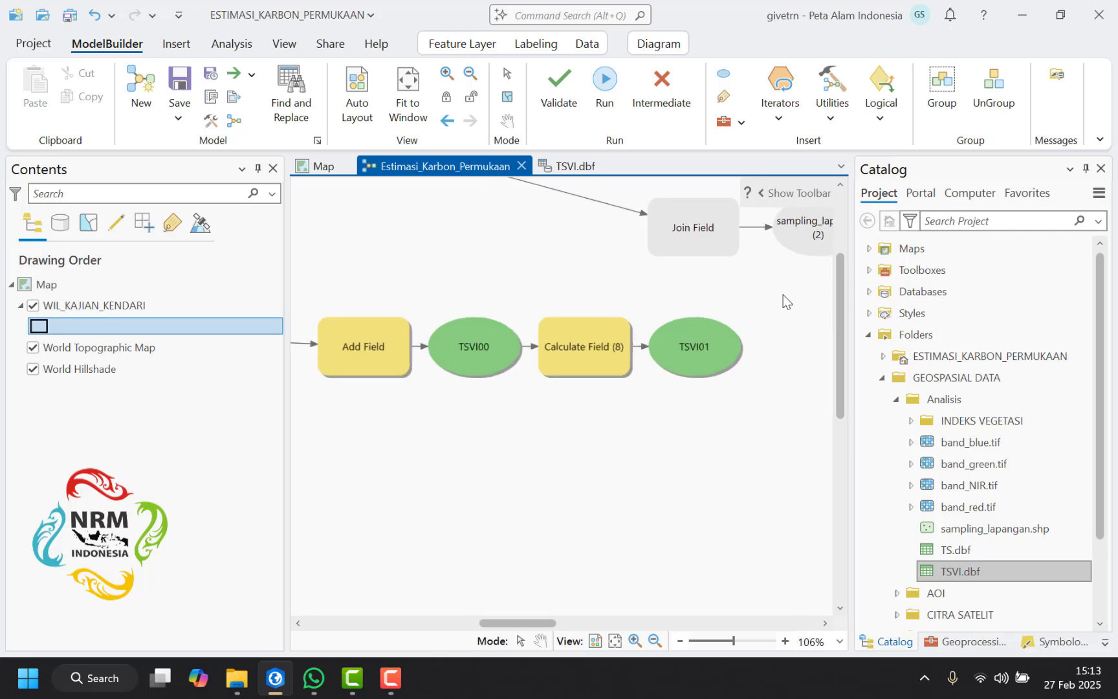
pyautogui.moveTo(527, 622); pyautogui.dragTo(550, 622)
pyautogui.moveTo(531, 335); pyautogui.dragTo(532, 235)
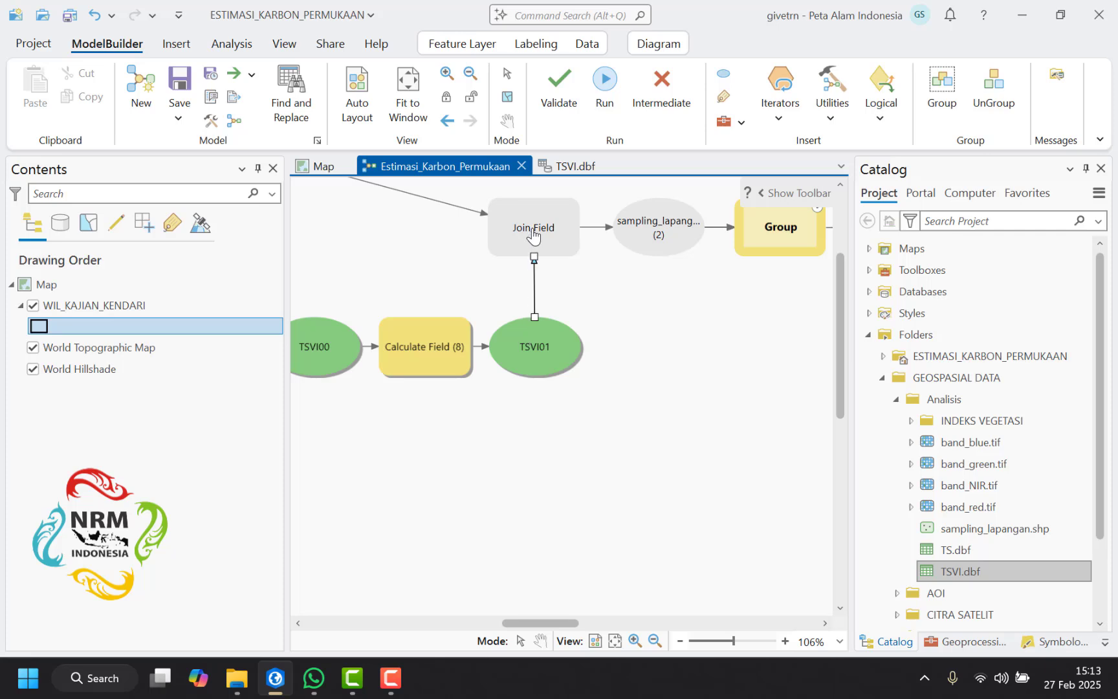
pyautogui.click(553, 270)
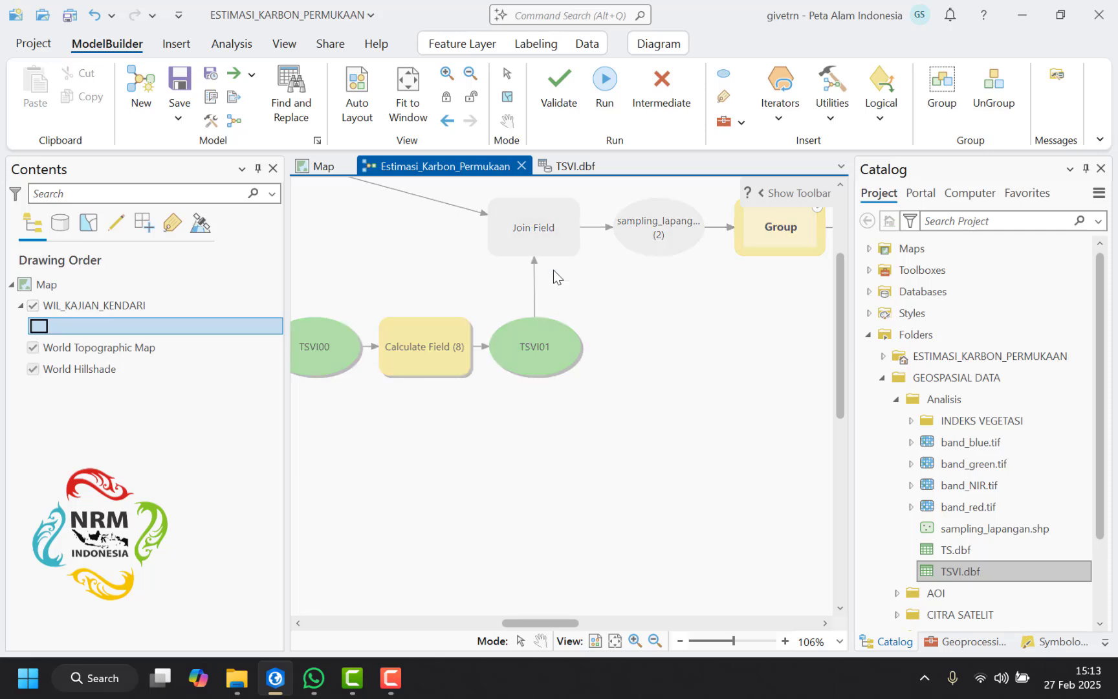
# Step: Run the model with the connected Join Field branch and dismiss the progress report once processing is done
pyautogui.scroll(-4, 598, 315)
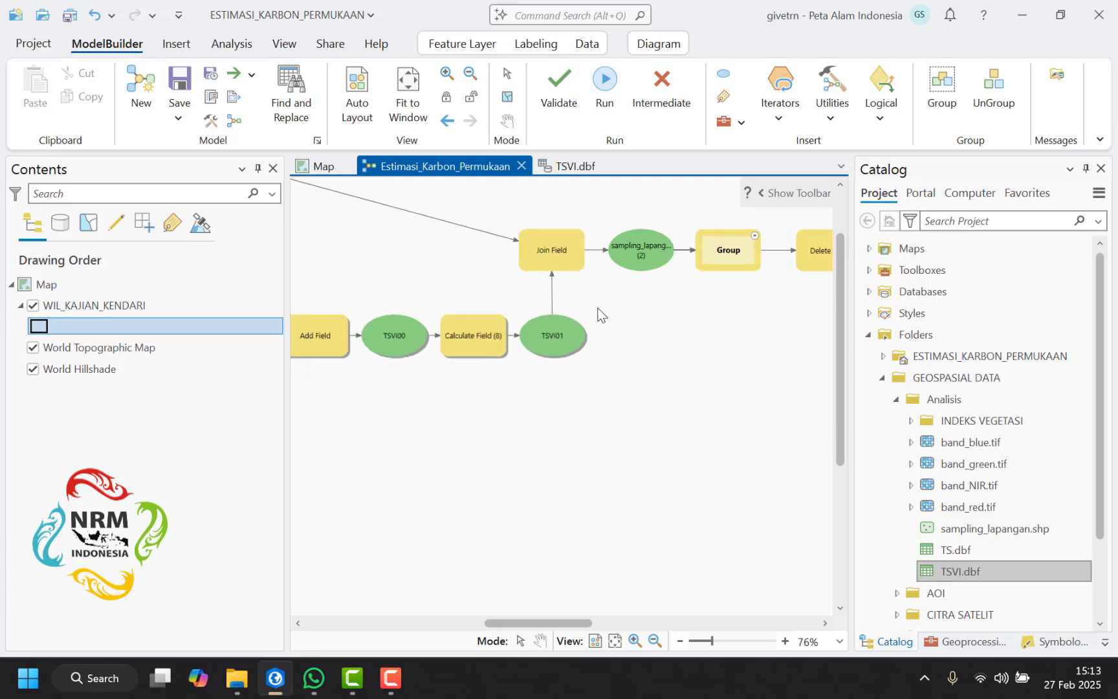
pyautogui.click(608, 109)
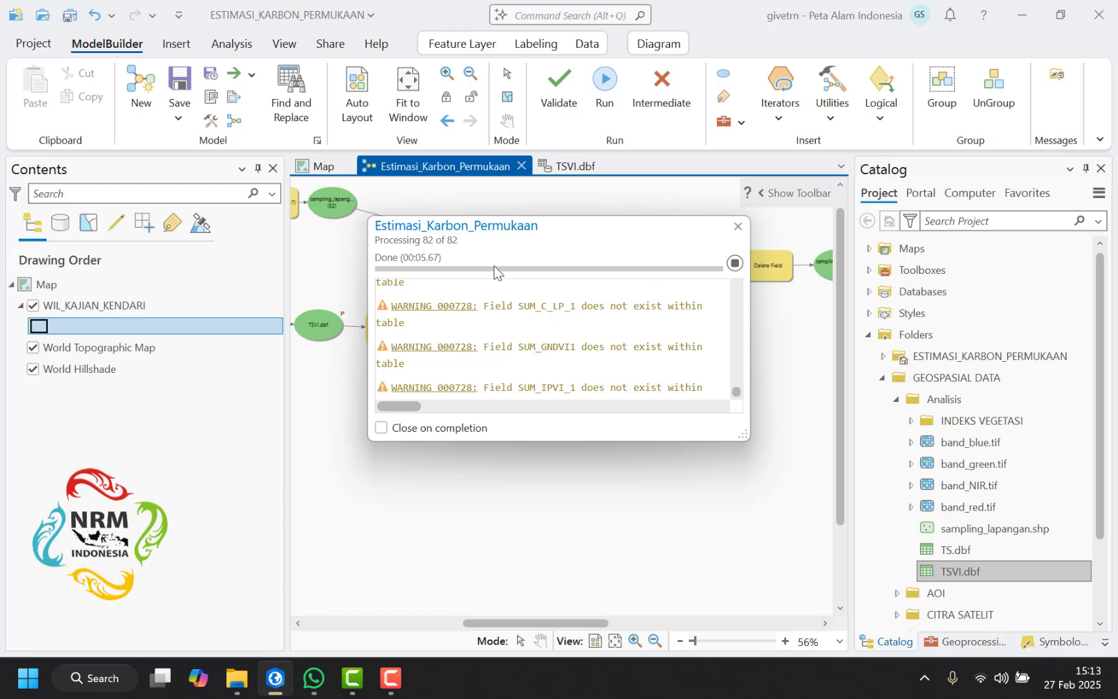
pyautogui.click(736, 227)
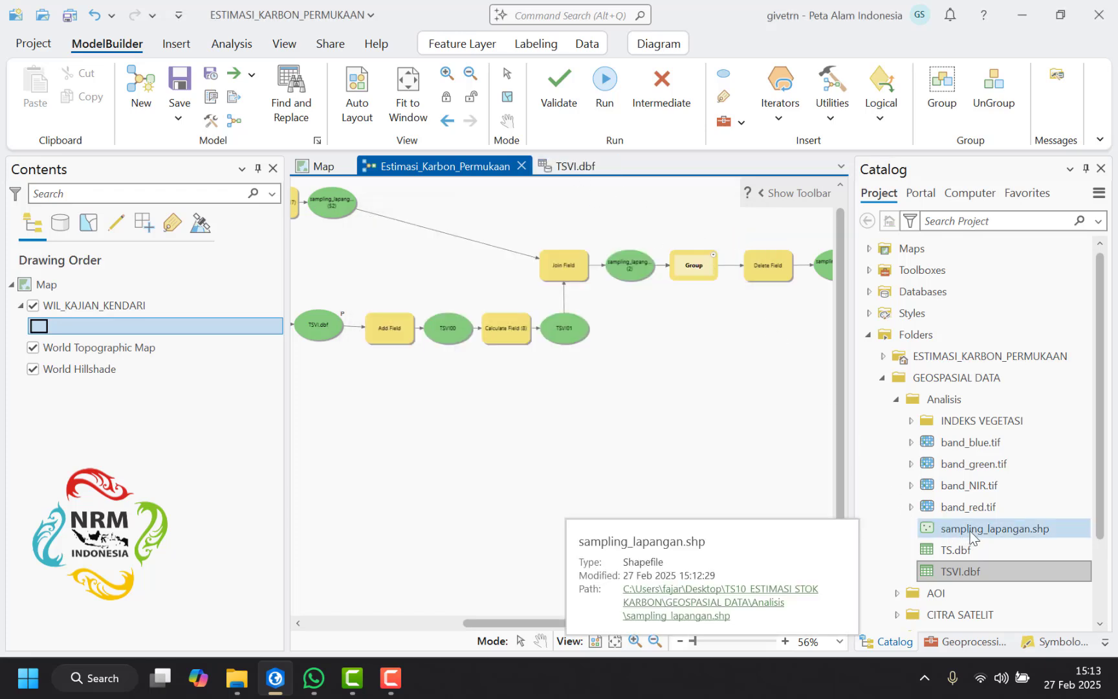
# Step: Add sampling_lapangan.shp from the Analisis folder to the map and examine the calculated index fields in its attribute table
pyautogui.moveTo(969, 537); pyautogui.dragTo(163, 309)
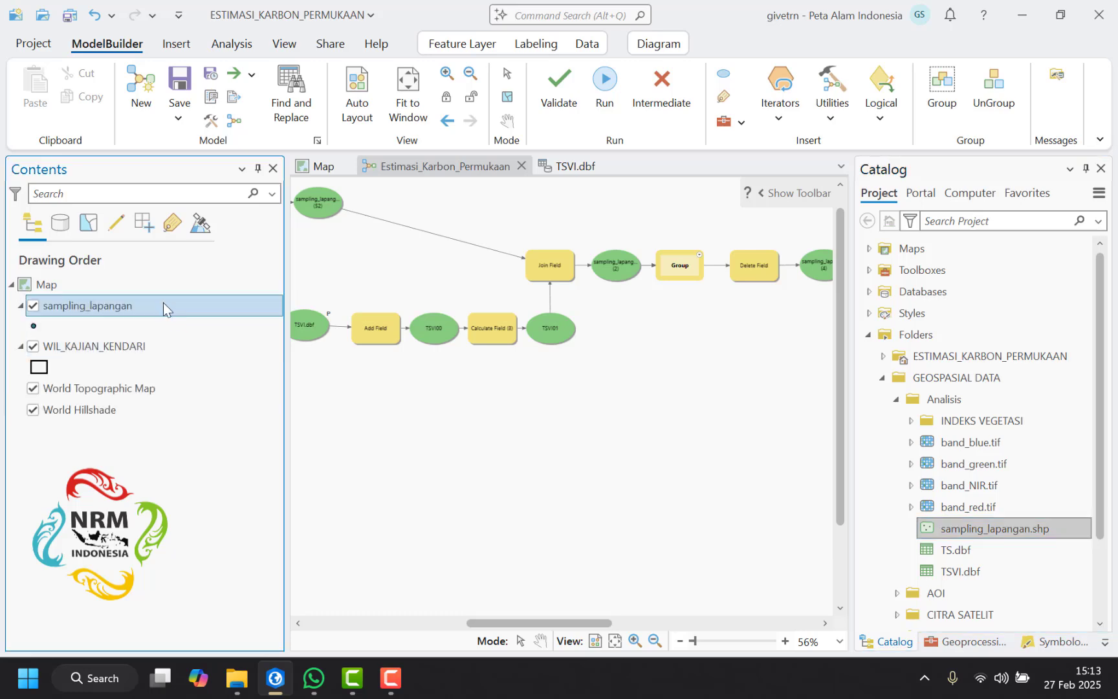
pyautogui.rightClick(163, 302)
pyautogui.click(245, 114)
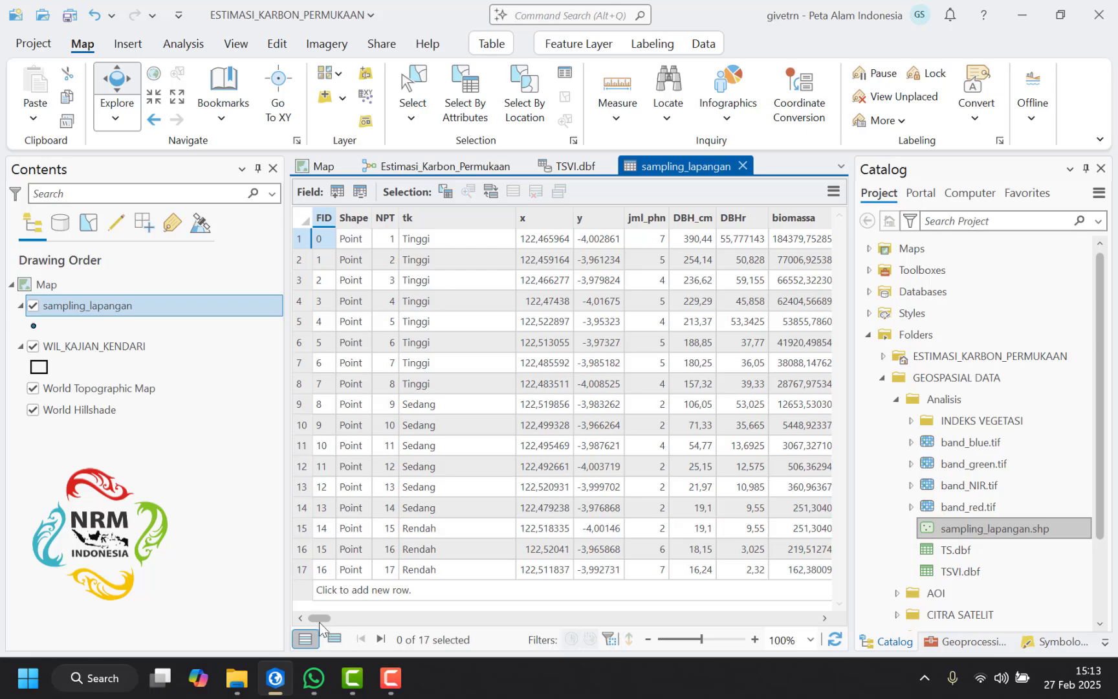
pyautogui.moveTo(319, 620); pyautogui.dragTo(783, 657)
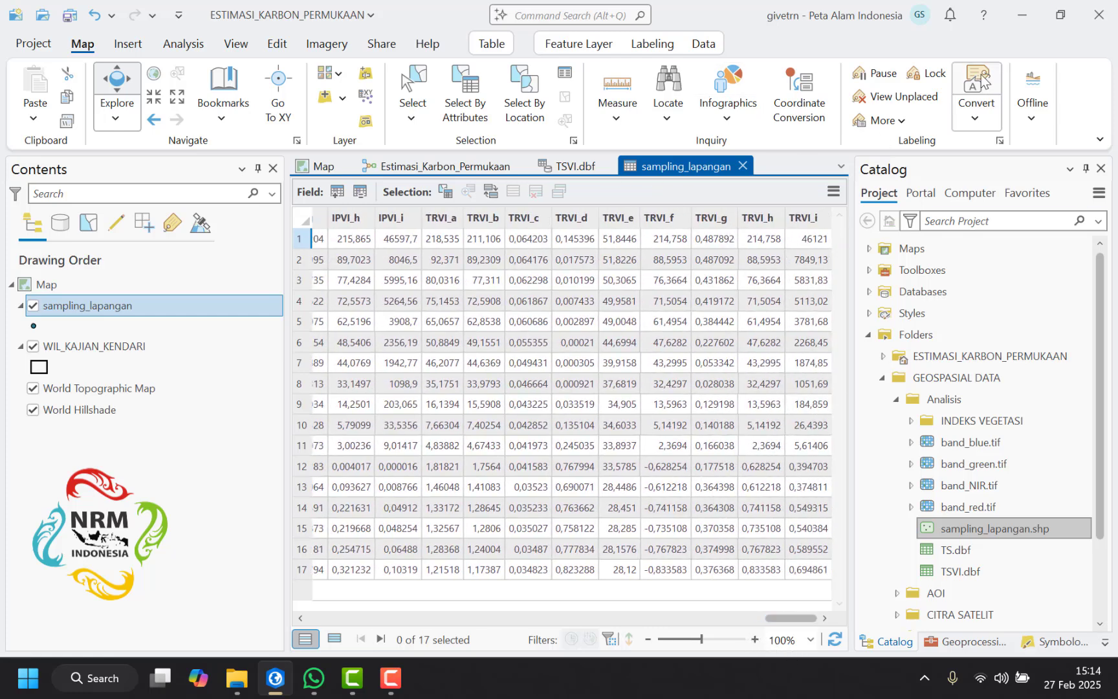
# Step: Minimize the GIS project, then launch Excel and create a blank workbook
pyautogui.click(1025, 13)
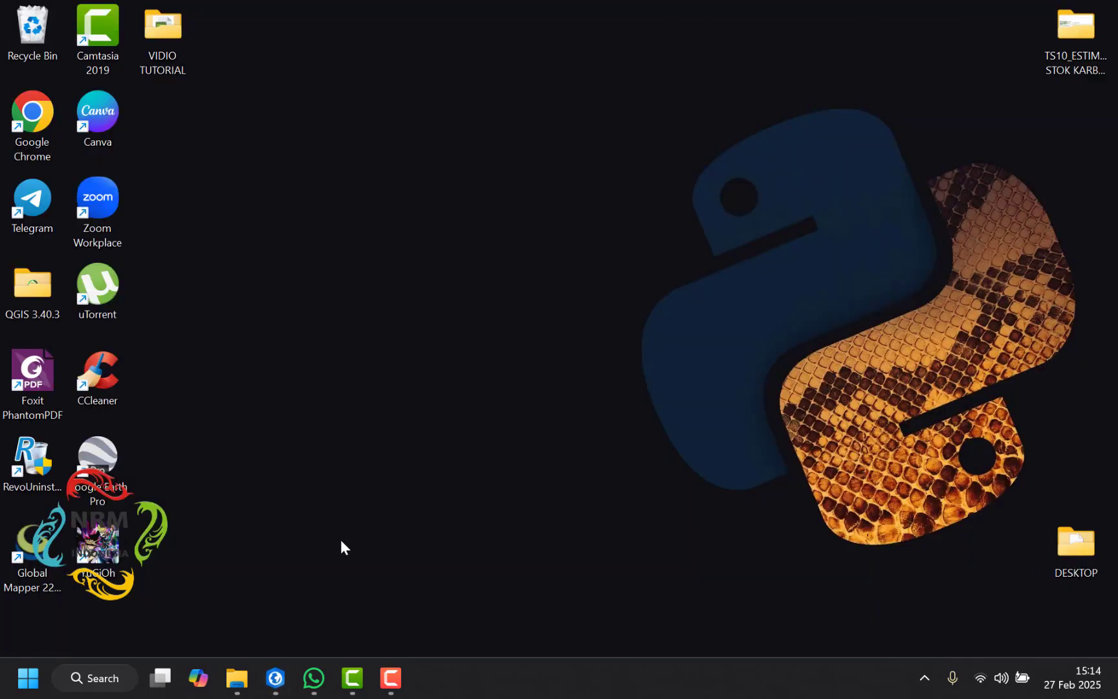
pyautogui.click(101, 679)
pyautogui.write('e')
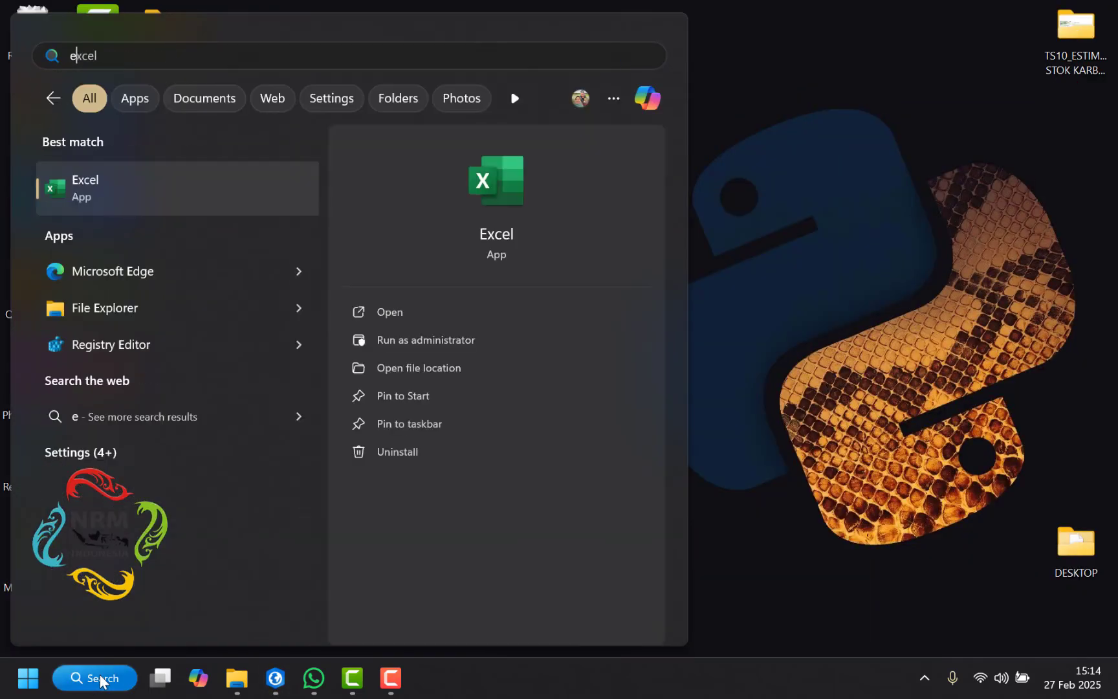
pyautogui.write('xcel')
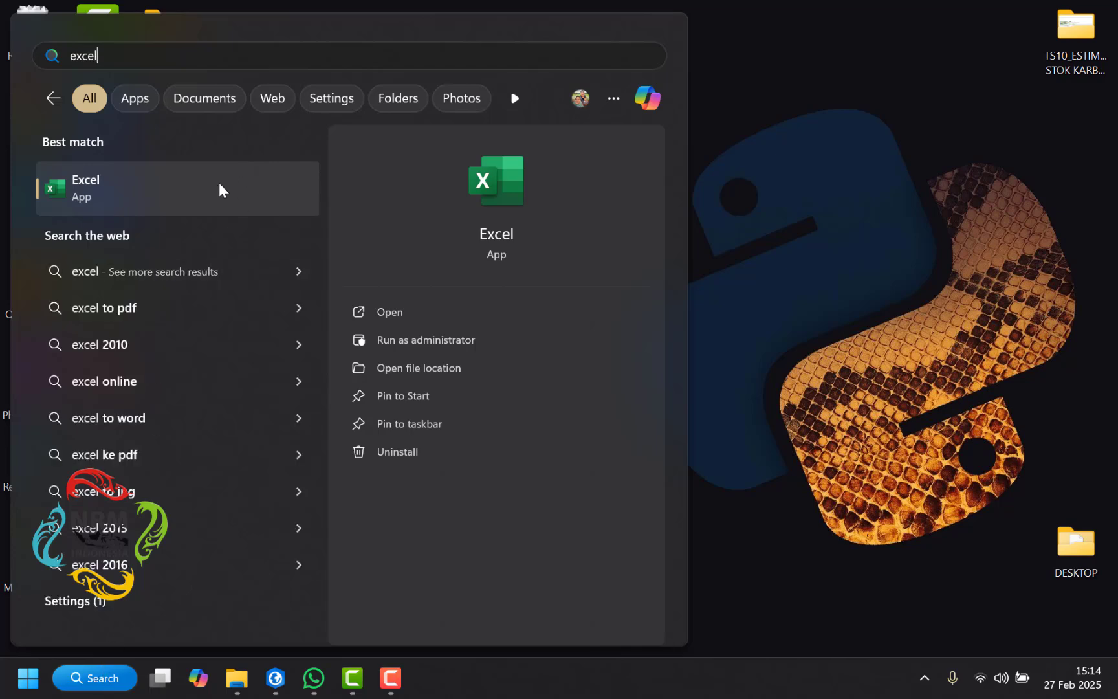
pyautogui.click(219, 187)
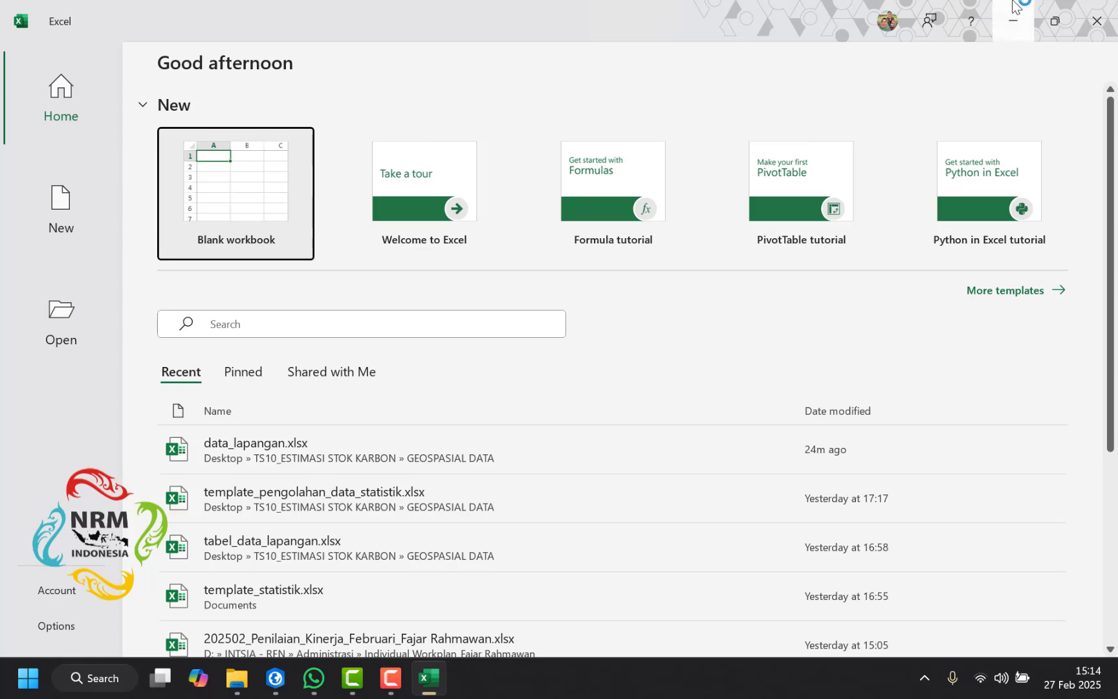
pyautogui.click(249, 199)
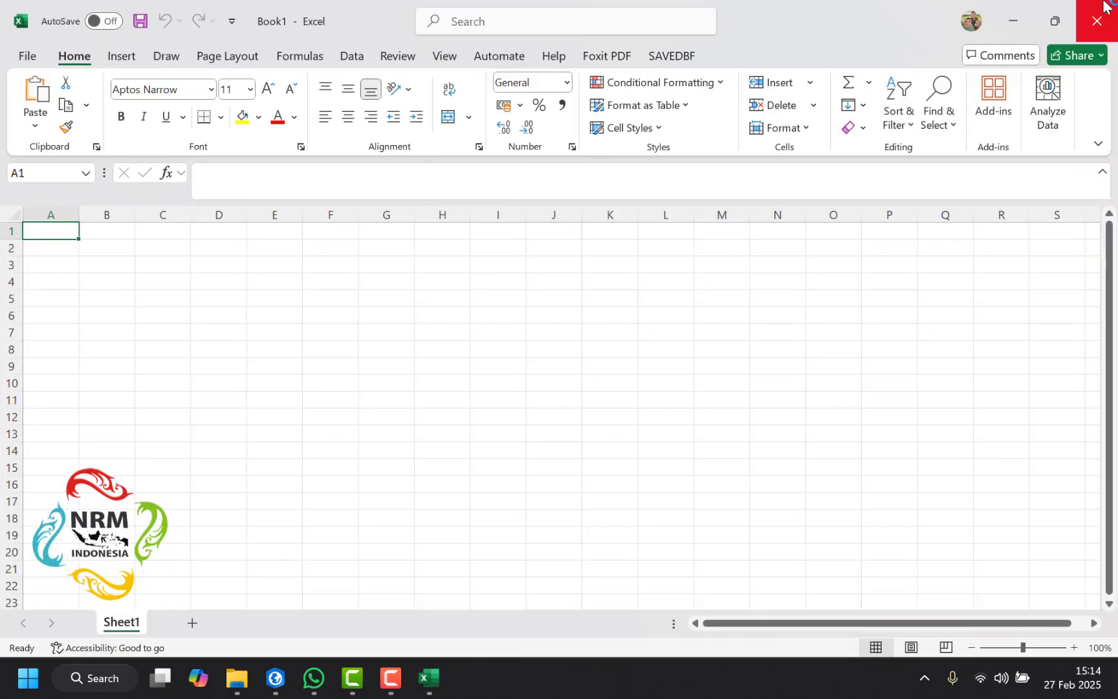
# Step: Minimize Excel and browse in File Explorer to TS10_ESTIMASI STOK KARBON > GEOSPASIAL DATA > Analisis, down to the sampling_lapangan and TSVI files
pyautogui.click(1013, 20)
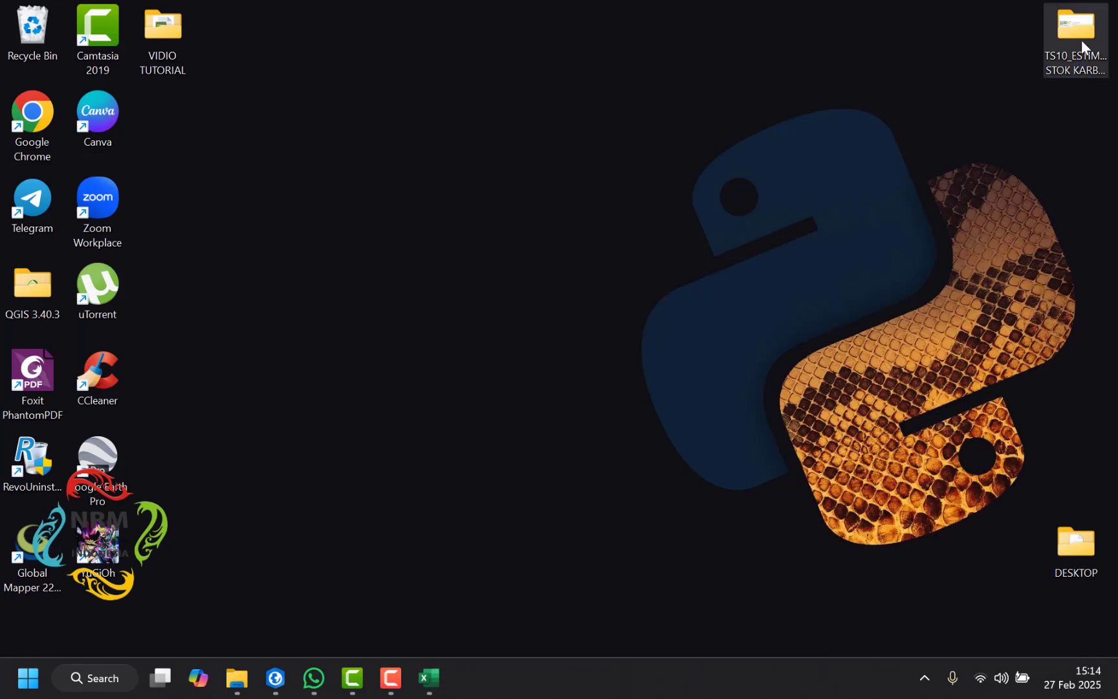
pyautogui.doubleClick(1081, 40)
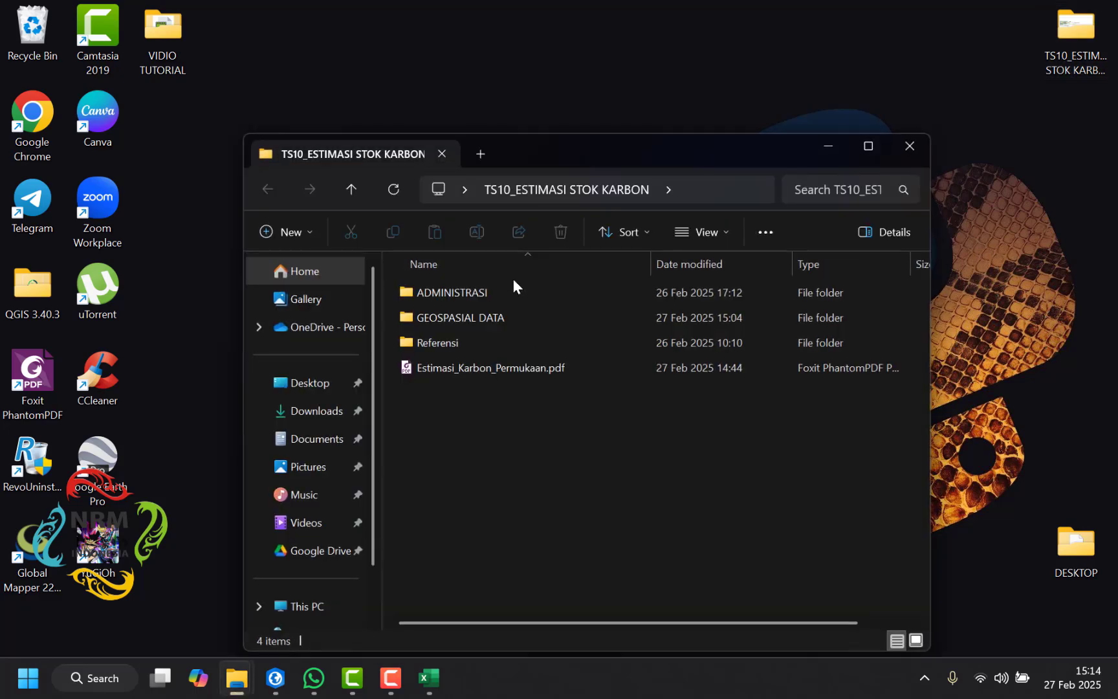
pyautogui.doubleClick(512, 315)
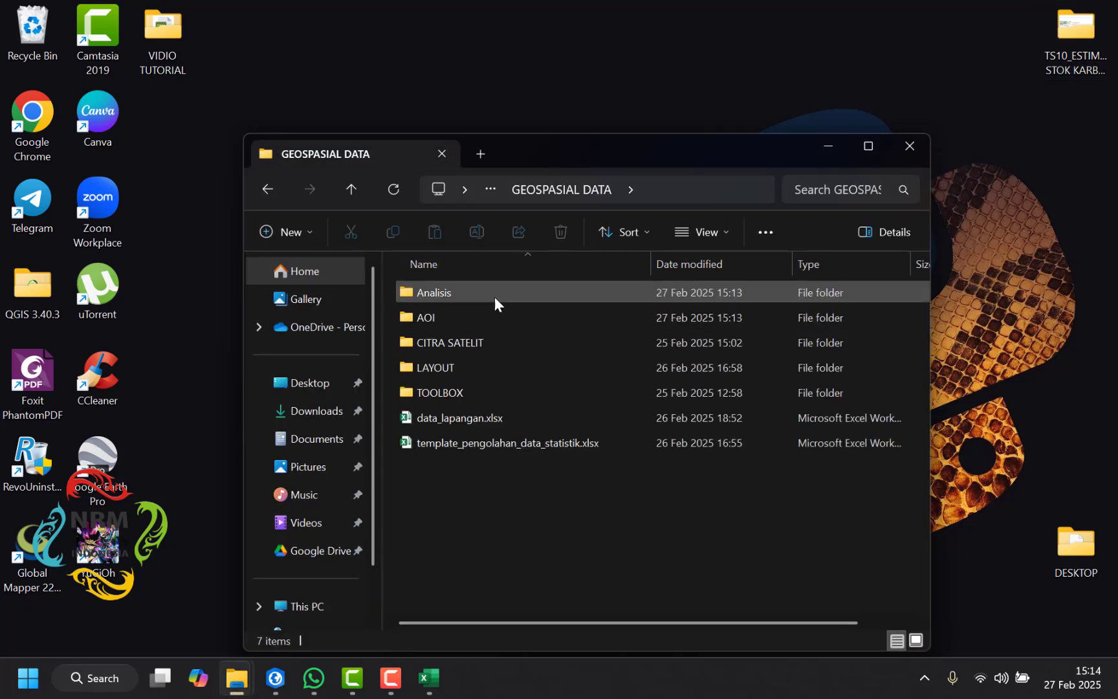
pyautogui.doubleClick(492, 297)
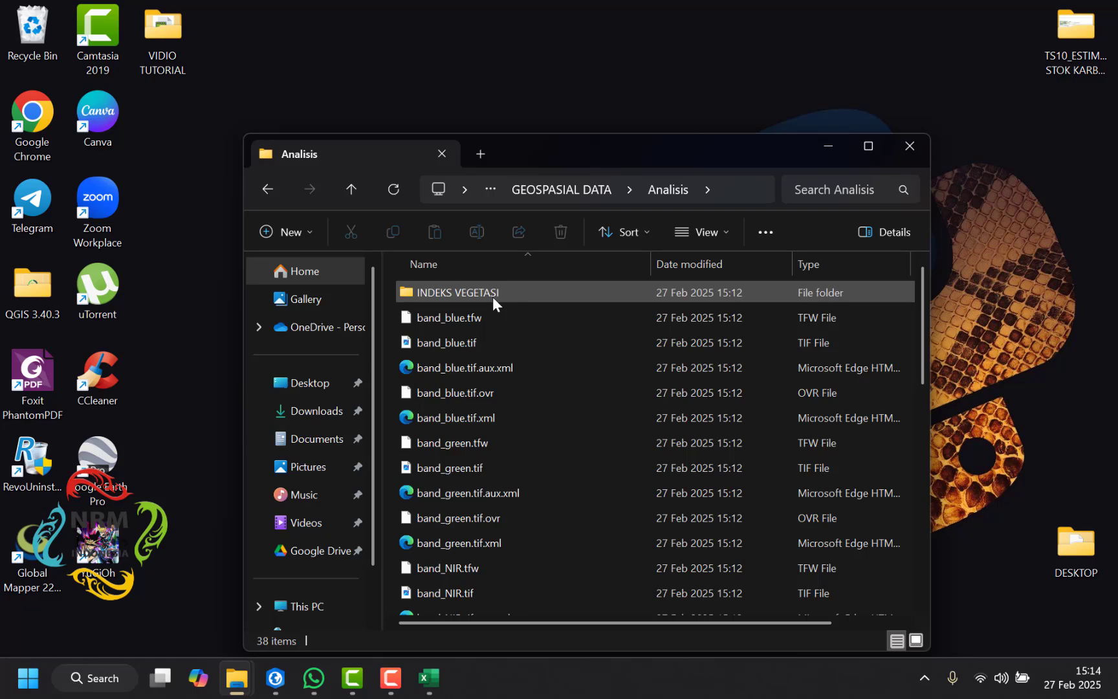
pyautogui.scroll(-8, 492, 297)
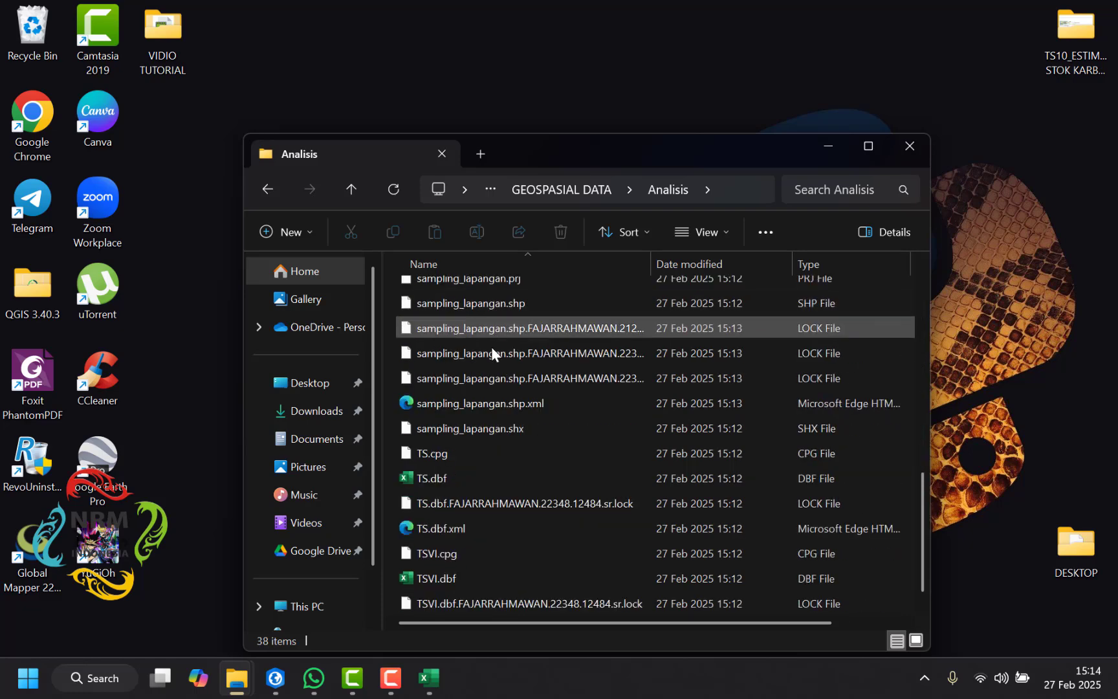
# Step: Open sampling_lapangan.dbf from the Analisis folder in Excel
pyautogui.scroll(1, 533, 327)
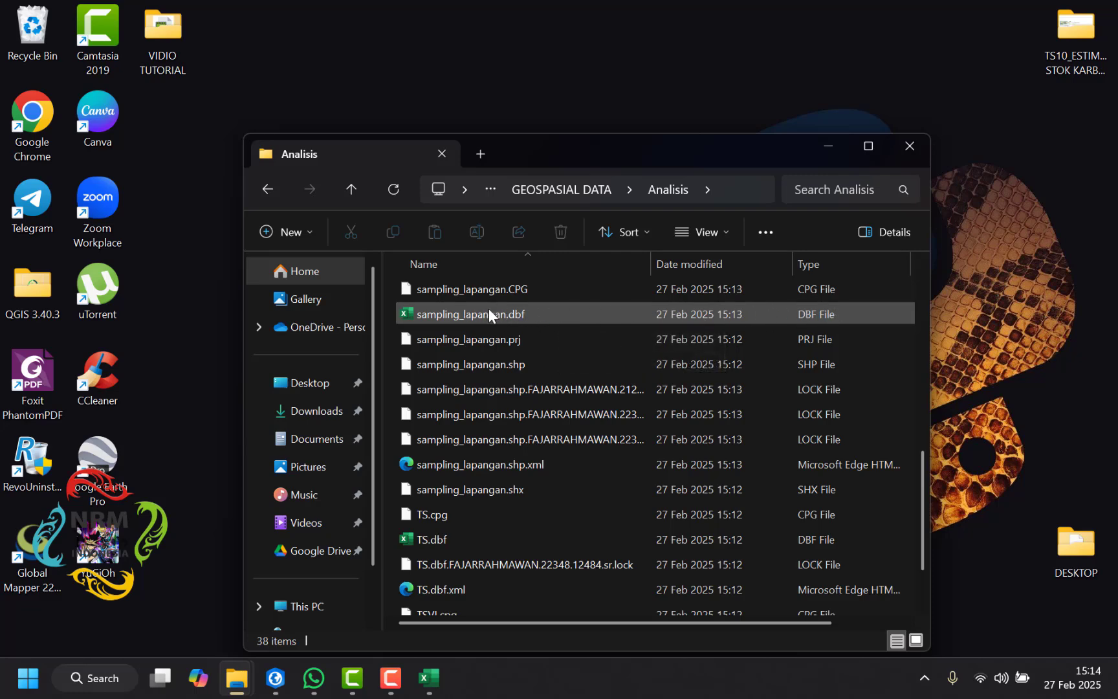
pyautogui.moveTo(463, 312); pyautogui.dragTo(130, 268)
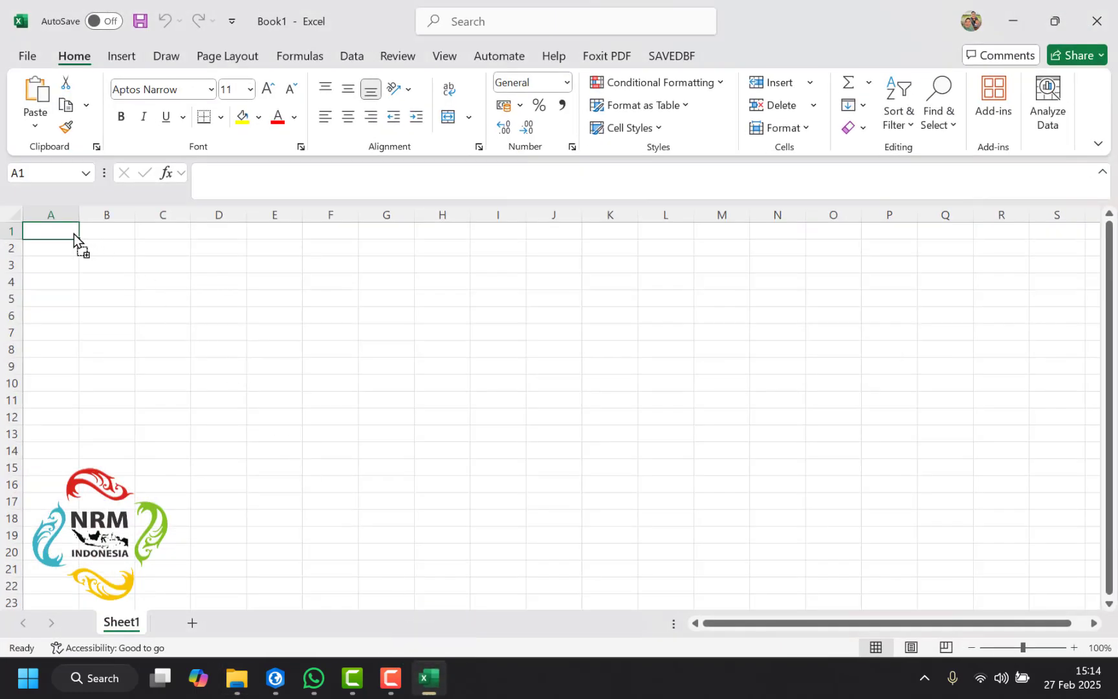
pyautogui.moveTo(73, 233); pyautogui.dragTo(73, 233)
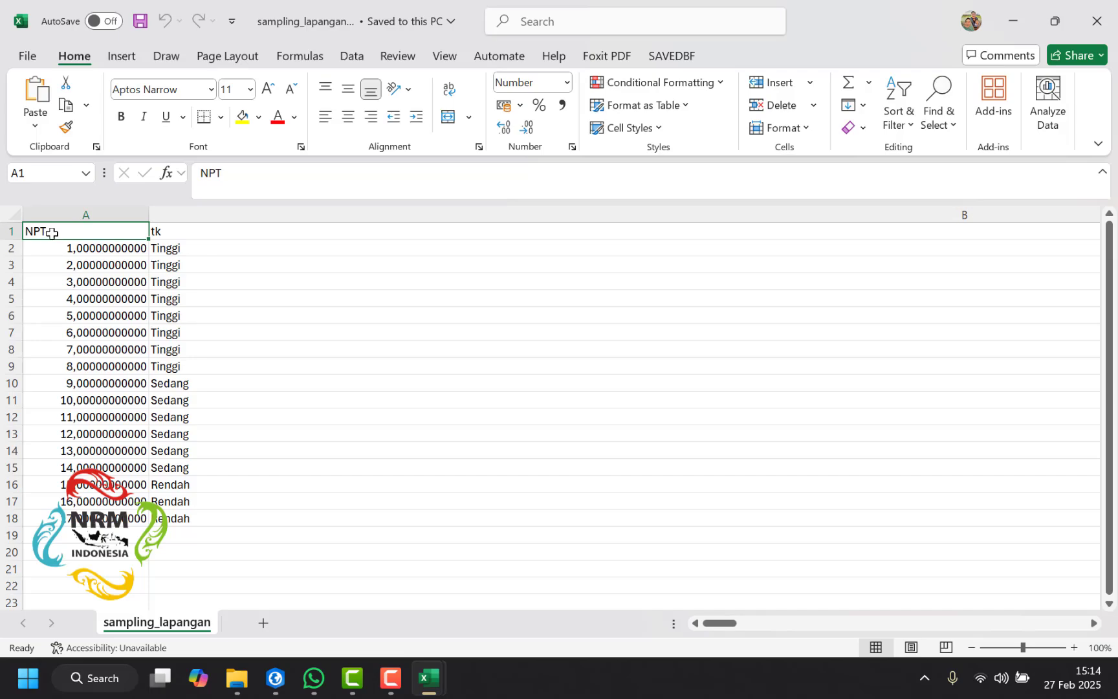
# Step: Copy the whole sampling_lapangan table and paste it as values into a new sheet starting at cell A1
pyautogui.hotkey('ctrl', 'shift', 'End')
pyautogui.hotkey('ctrl', 'c')
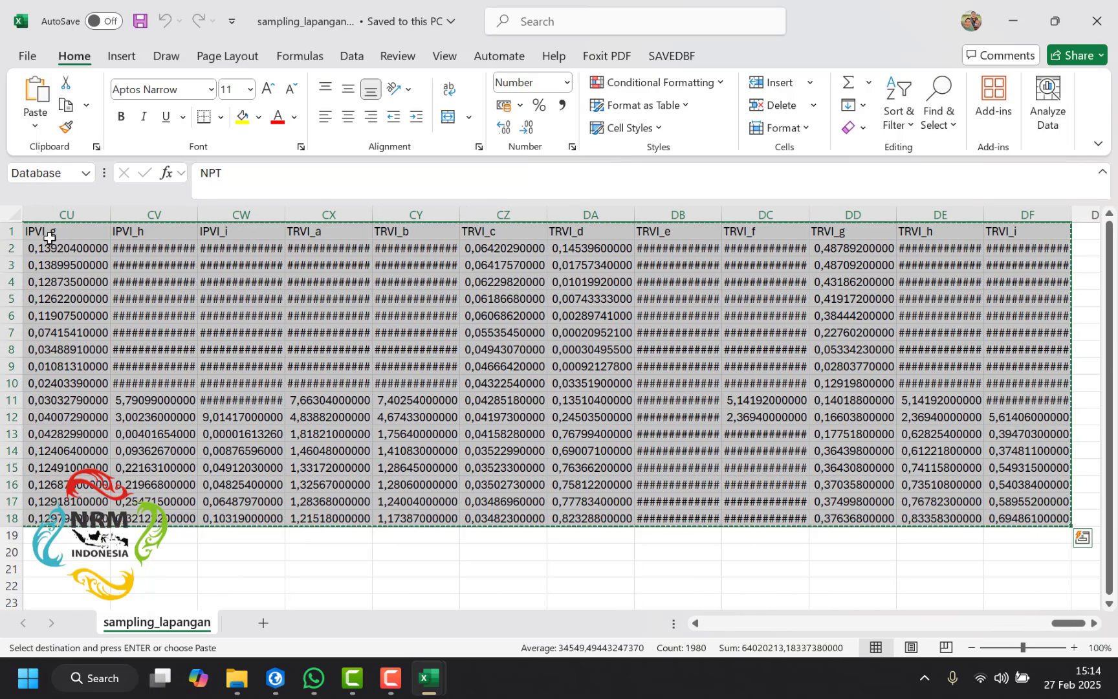
pyautogui.click(264, 623)
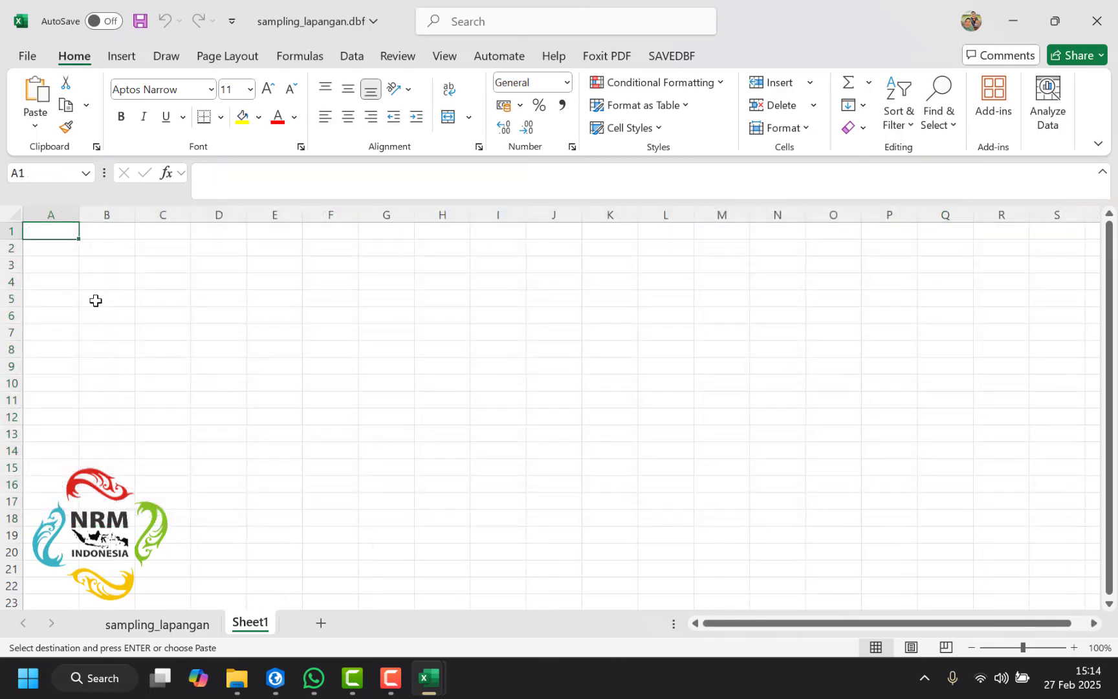
pyautogui.rightClick(61, 229)
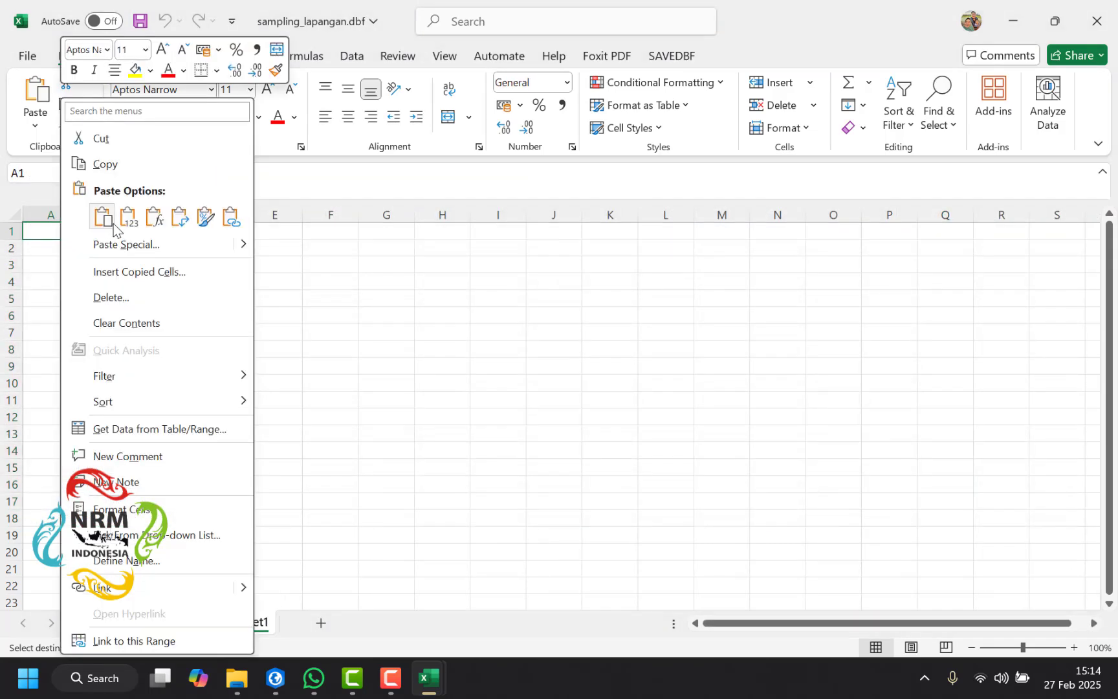
pyautogui.click(125, 220)
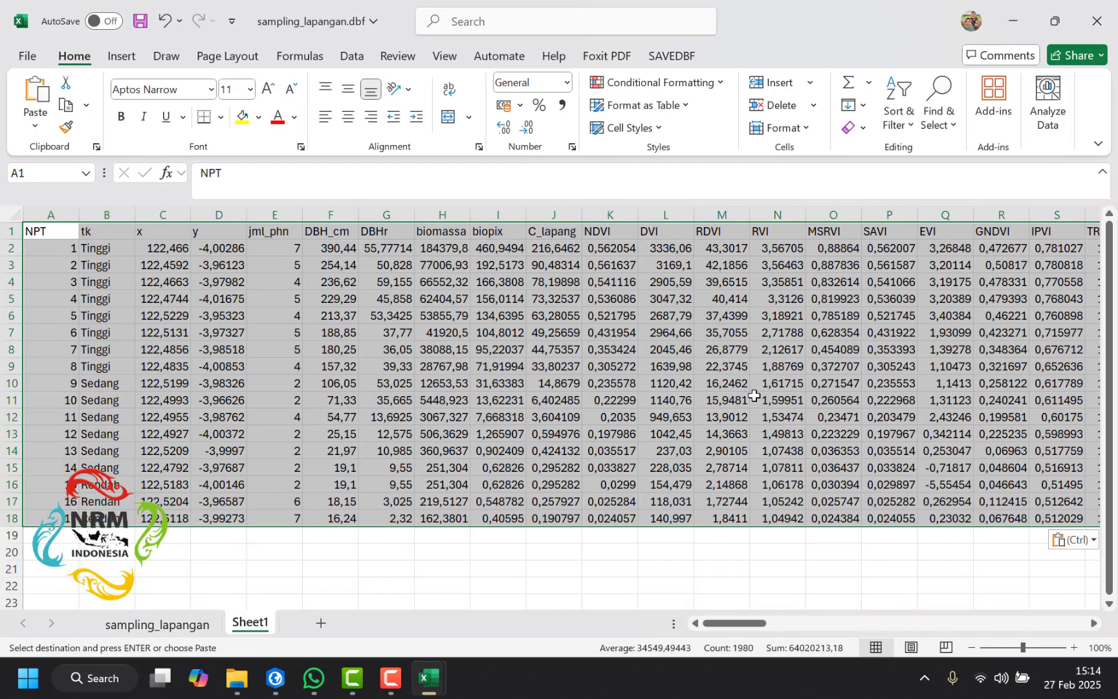
pyautogui.moveTo(725, 625)
pyautogui.mouseDown()
pyautogui.moveTo(1061, 642)
pyautogui.moveTo(708, 637)
pyautogui.mouseUp()
# Step: Open template_pengolahan_data_statistik.xlsx from TS10_ESTIMASI STOK KARBON > GEOSPASIAL DATA and look over its TEMPLATE sheet
pyautogui.click(1013, 20)
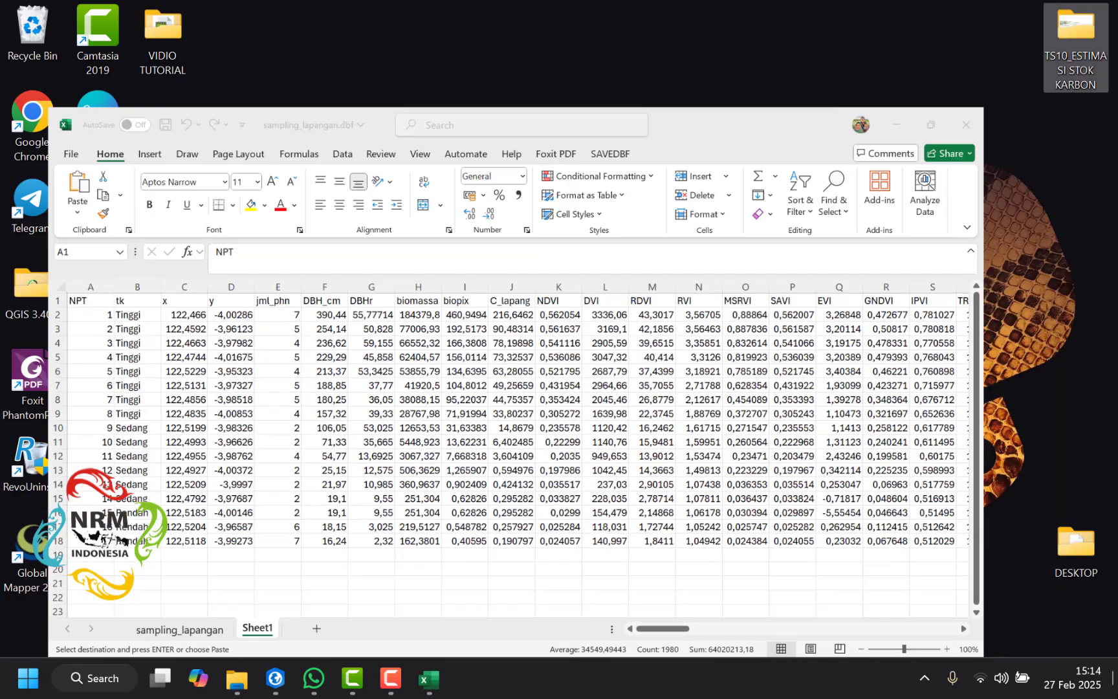
pyautogui.doubleClick(1079, 24)
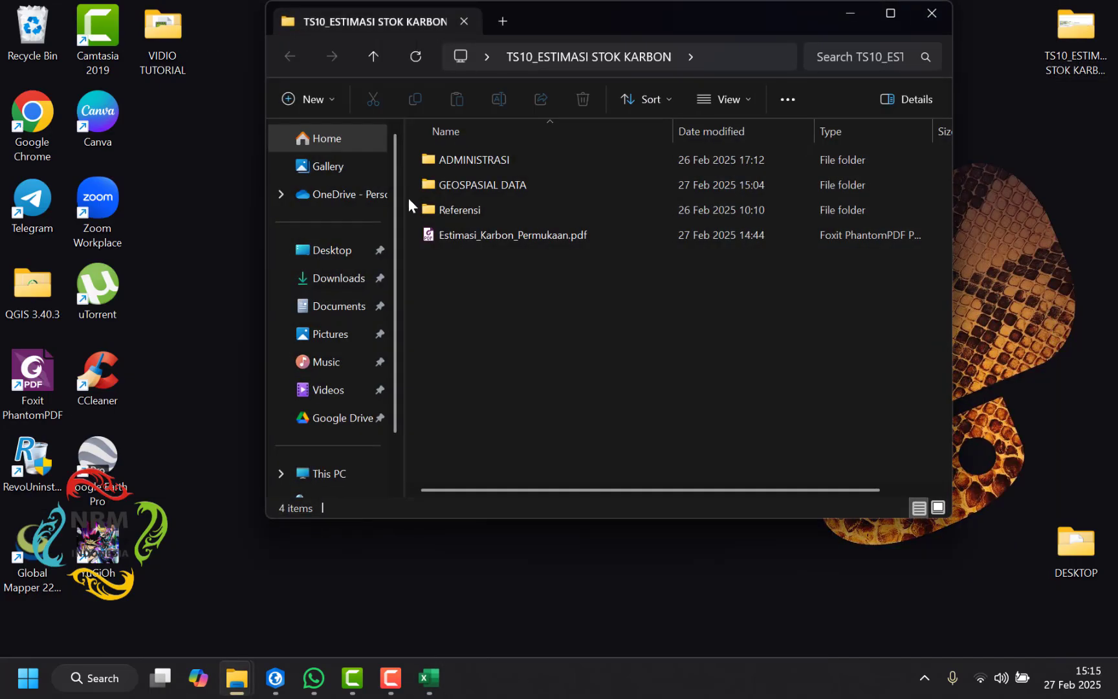
pyautogui.doubleClick(493, 187)
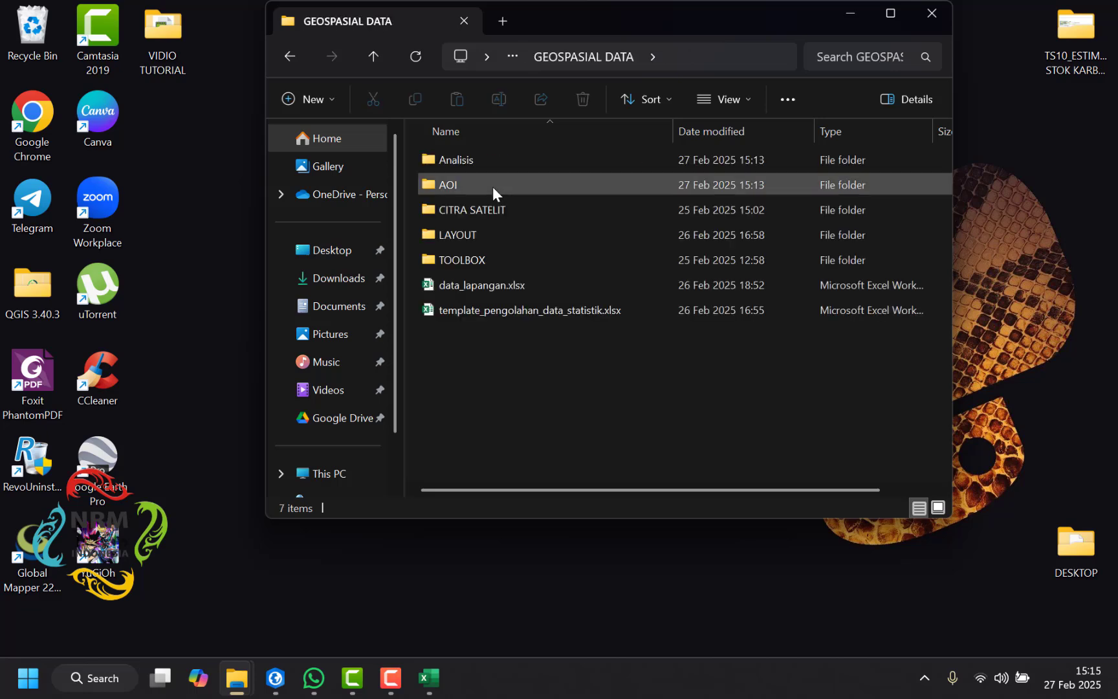
pyautogui.doubleClick(532, 312)
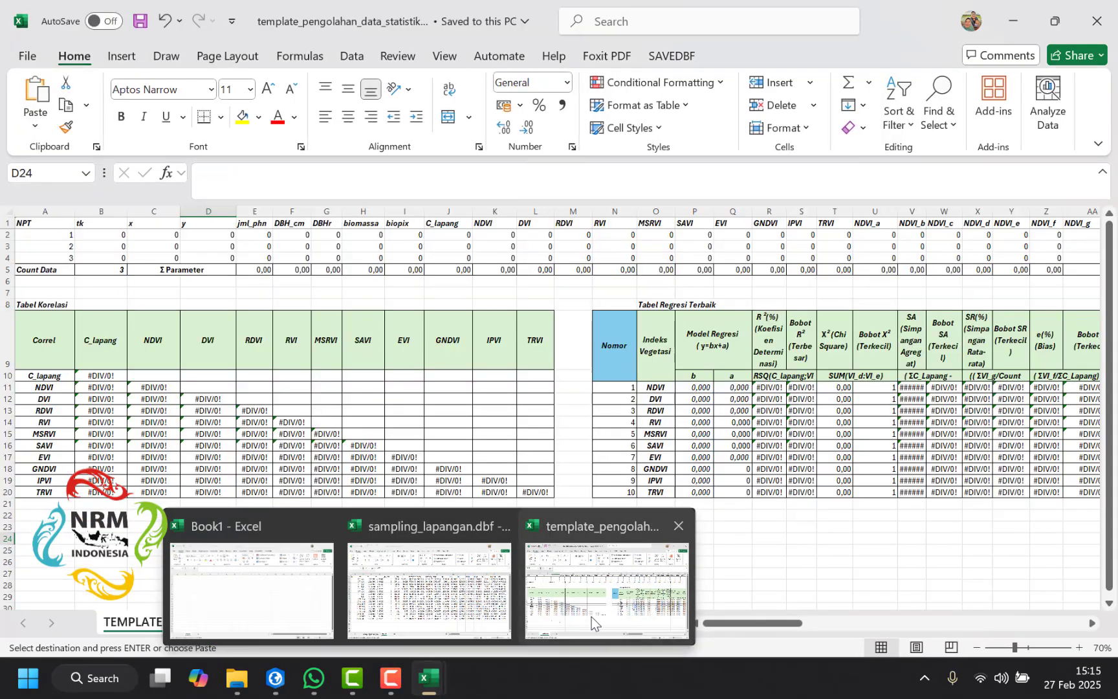
pyautogui.click(601, 608)
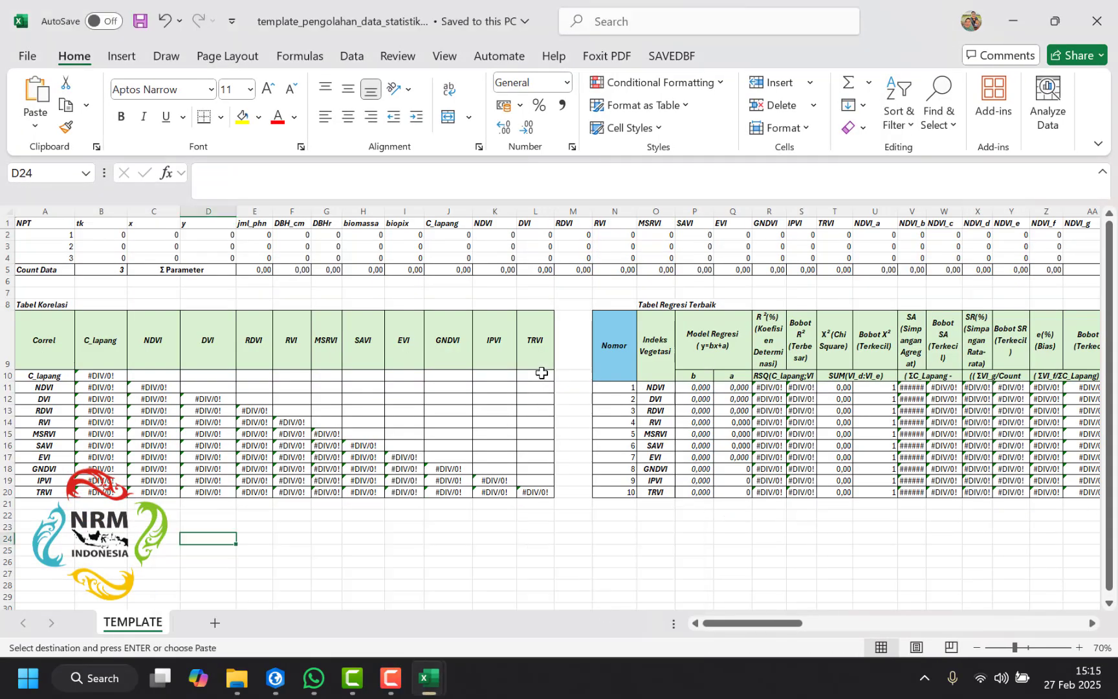
pyautogui.scroll(-3, 542, 372)
pyautogui.scroll(3, 542, 373)
pyautogui.moveTo(731, 625); pyautogui.dragTo(622, 619)
# Step: Return to the sampling_lapangan.dbf workbook and copy sample data rows 2 to 18 of Sheet1, without the header
pyautogui.moveTo(437, 692)
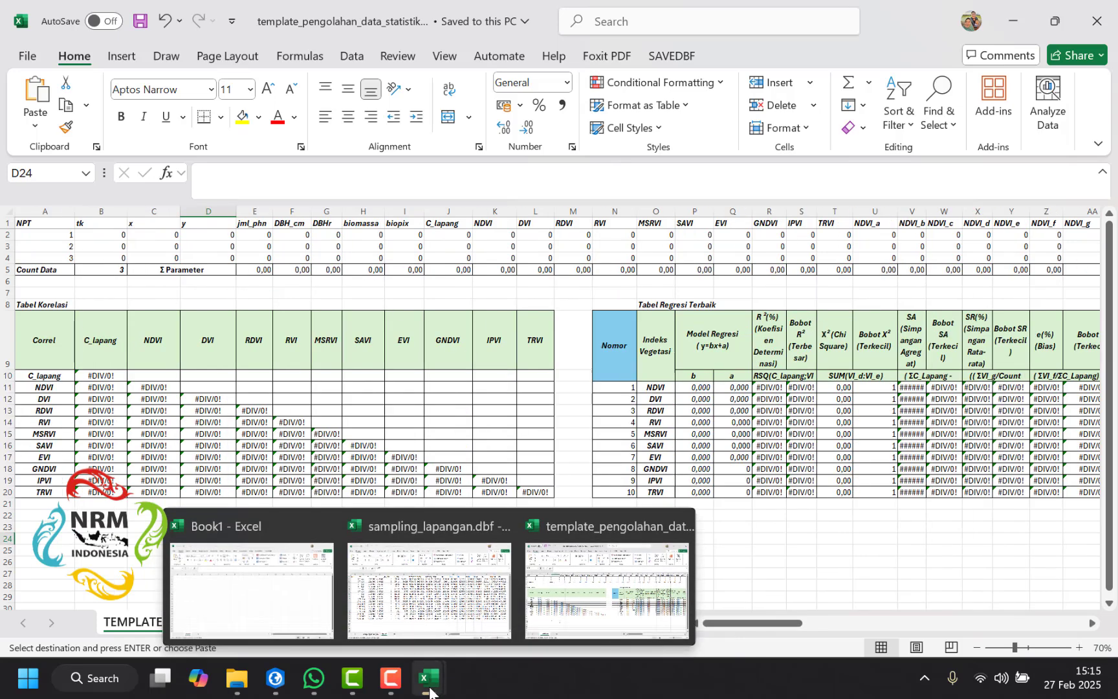
pyautogui.click(417, 581)
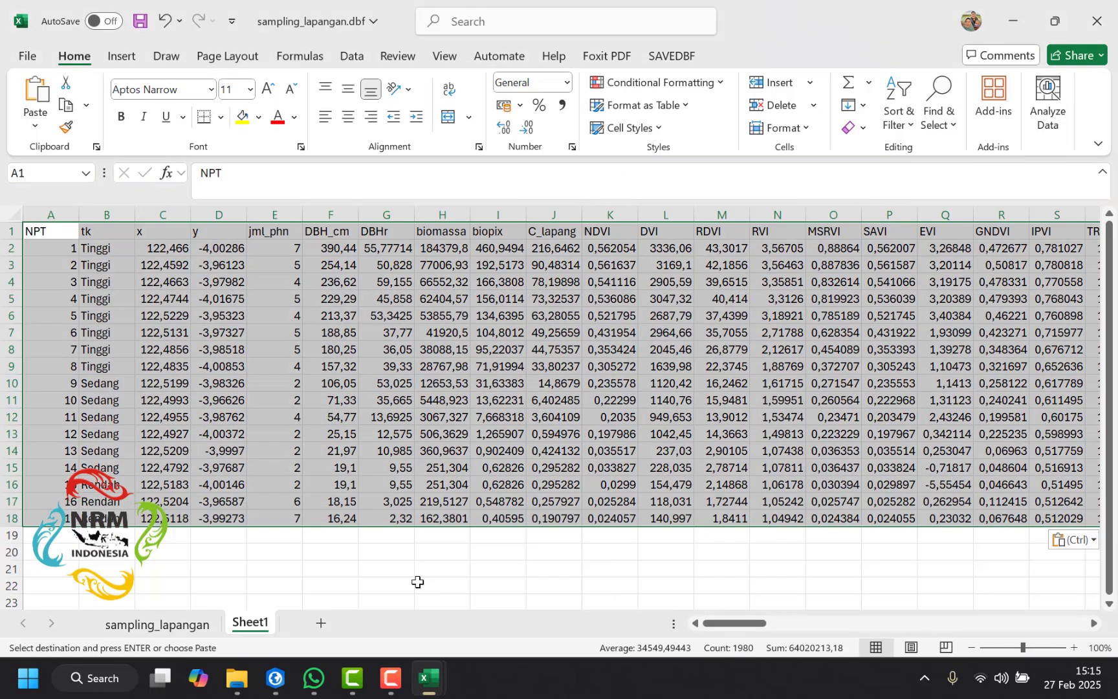
pyautogui.click(53, 248)
pyautogui.click(11, 248)
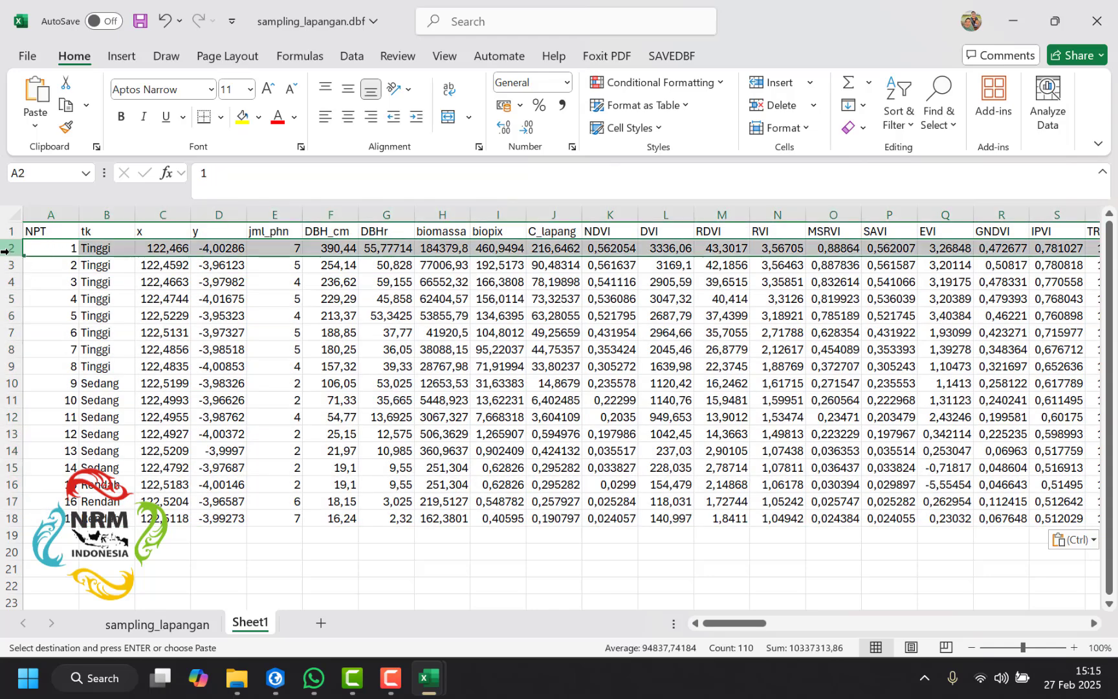
pyautogui.keyDown('shift'); pyautogui.click(11, 517); pyautogui.keyUp('shift')
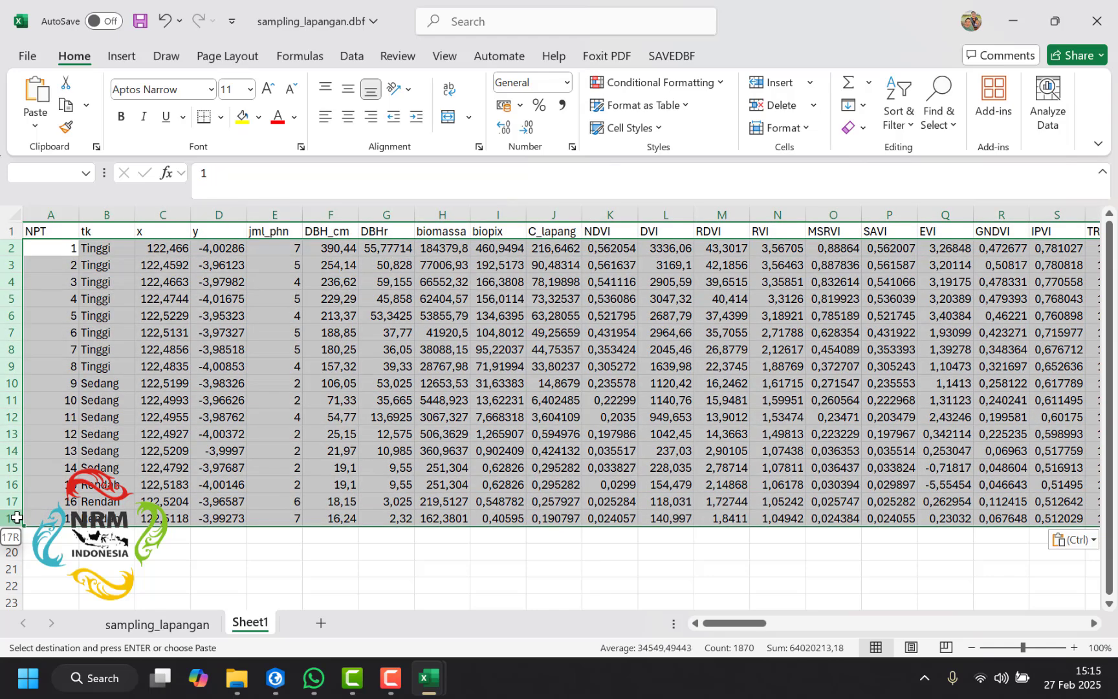
pyautogui.click(4, 247)
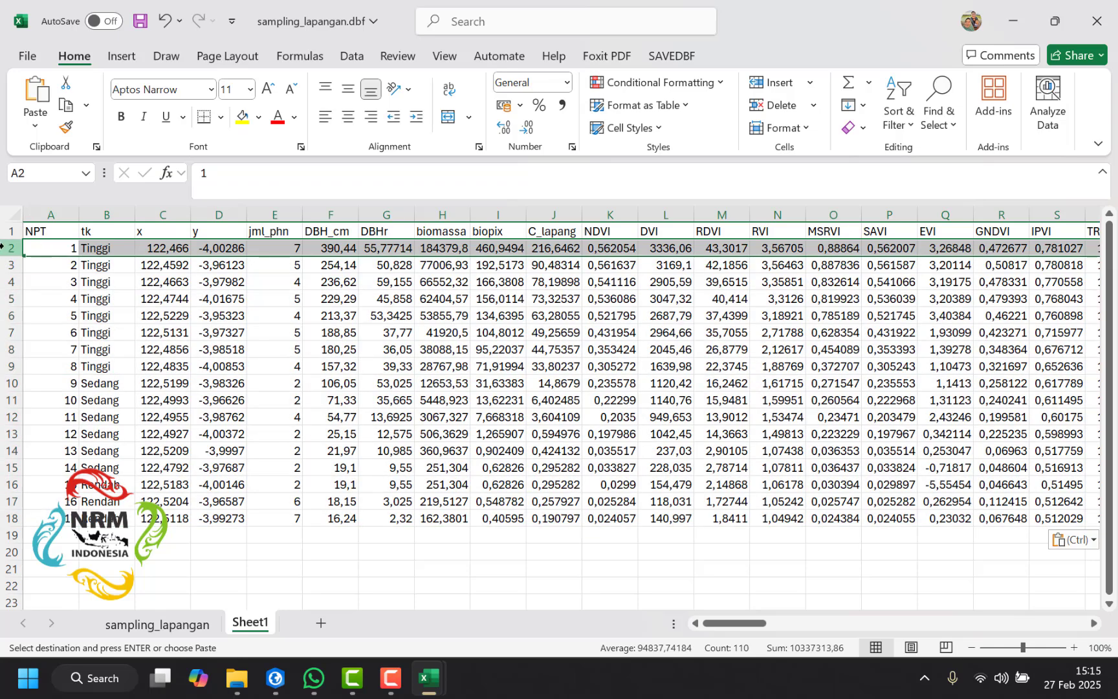
pyautogui.keyDown('shift'); pyautogui.click(10, 518); pyautogui.keyUp('shift')
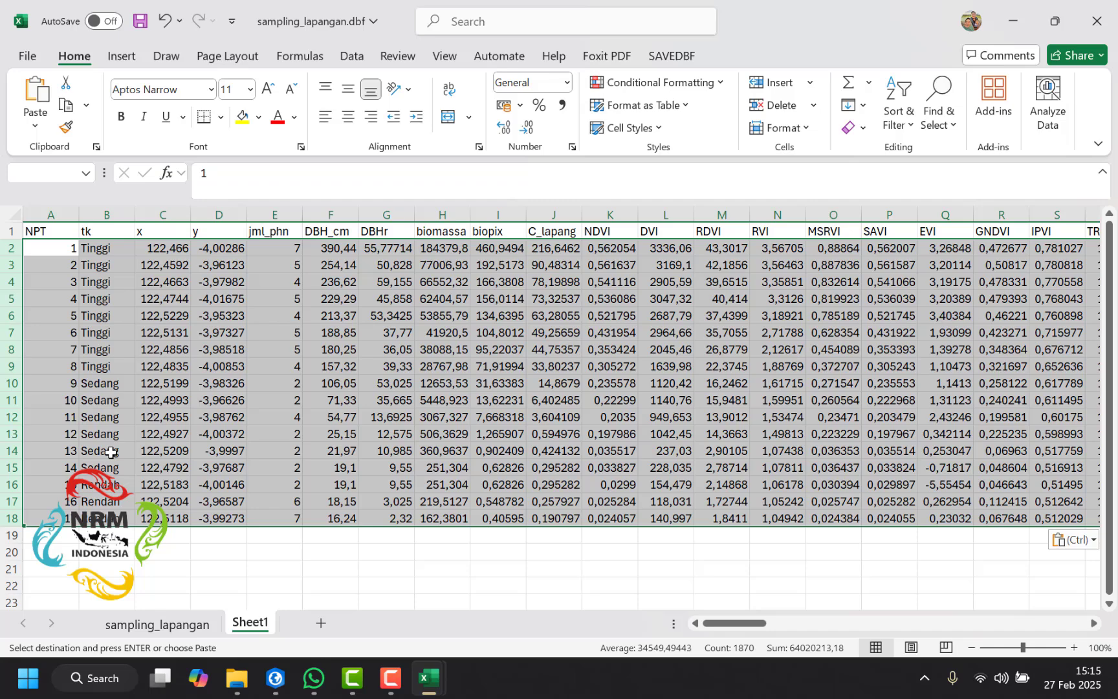
# Step: Insert the copied sample rows into the TEMPLATE sheet at row 3, between the placeholder rows
pyautogui.moveTo(429, 696)
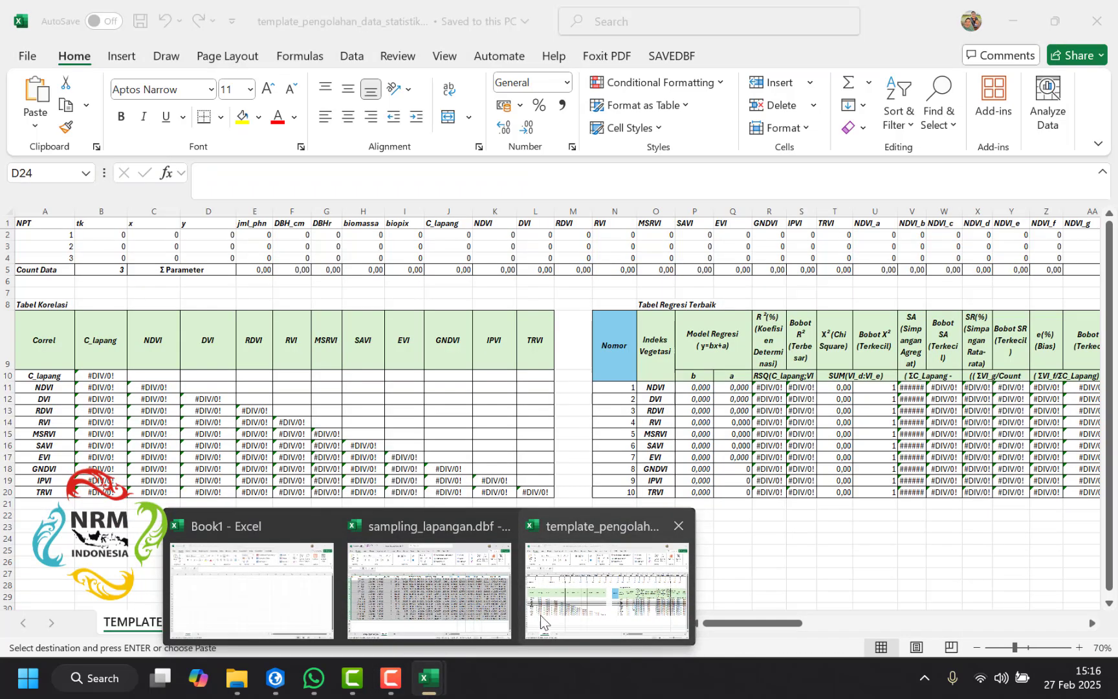
pyautogui.click(541, 615)
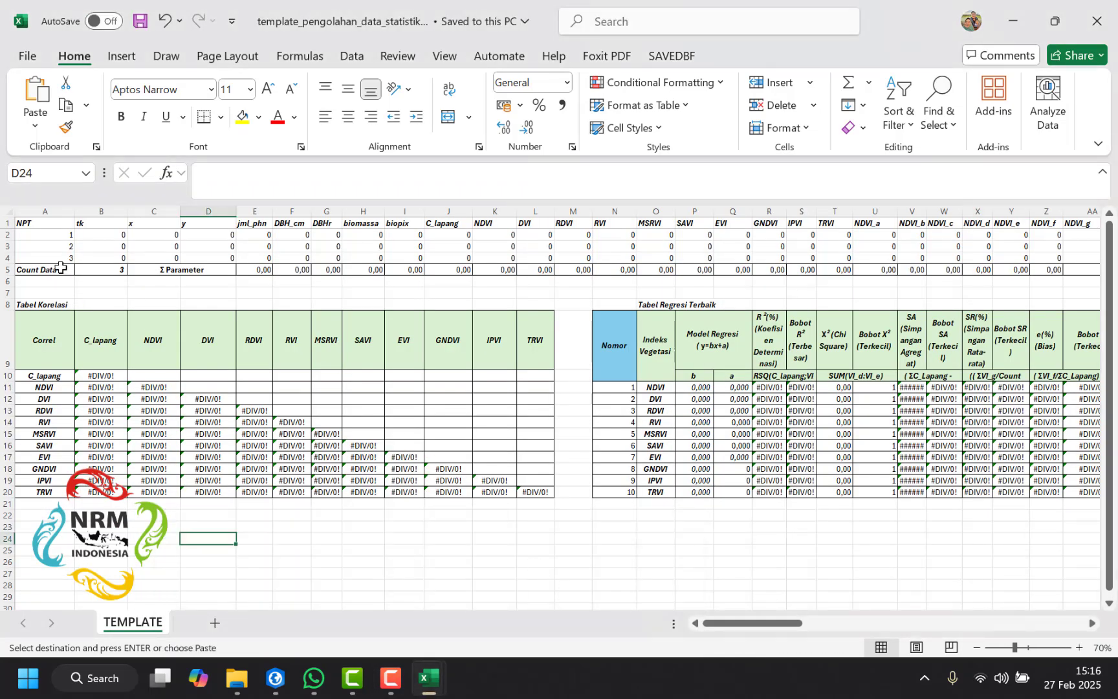
pyautogui.click(54, 247)
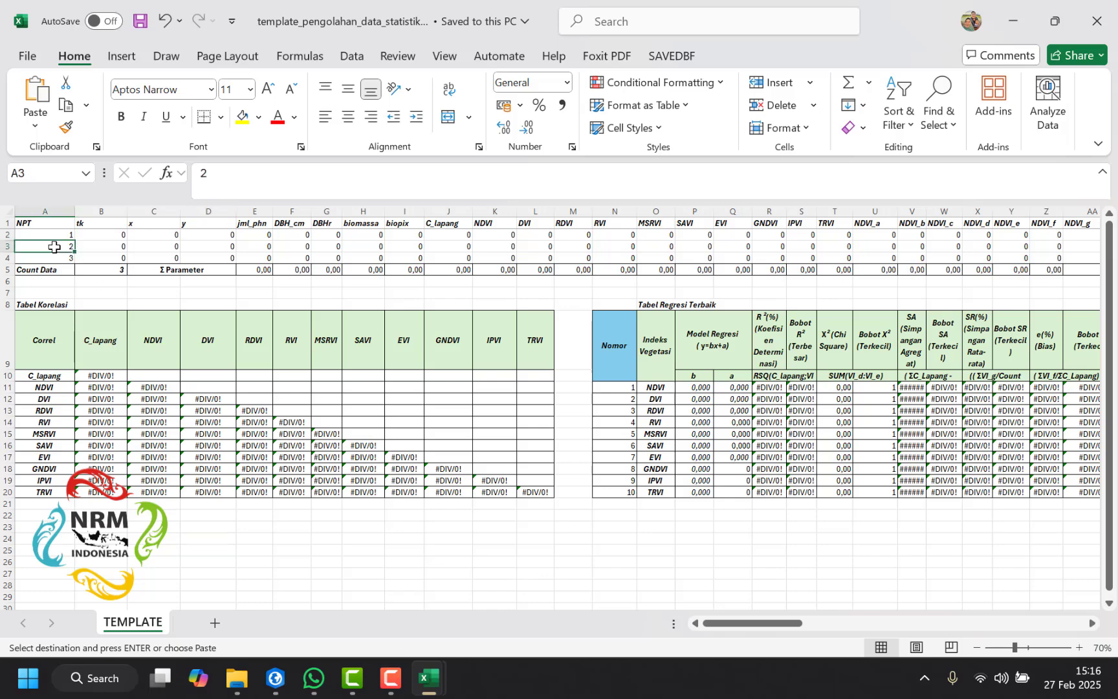
pyautogui.click(777, 82)
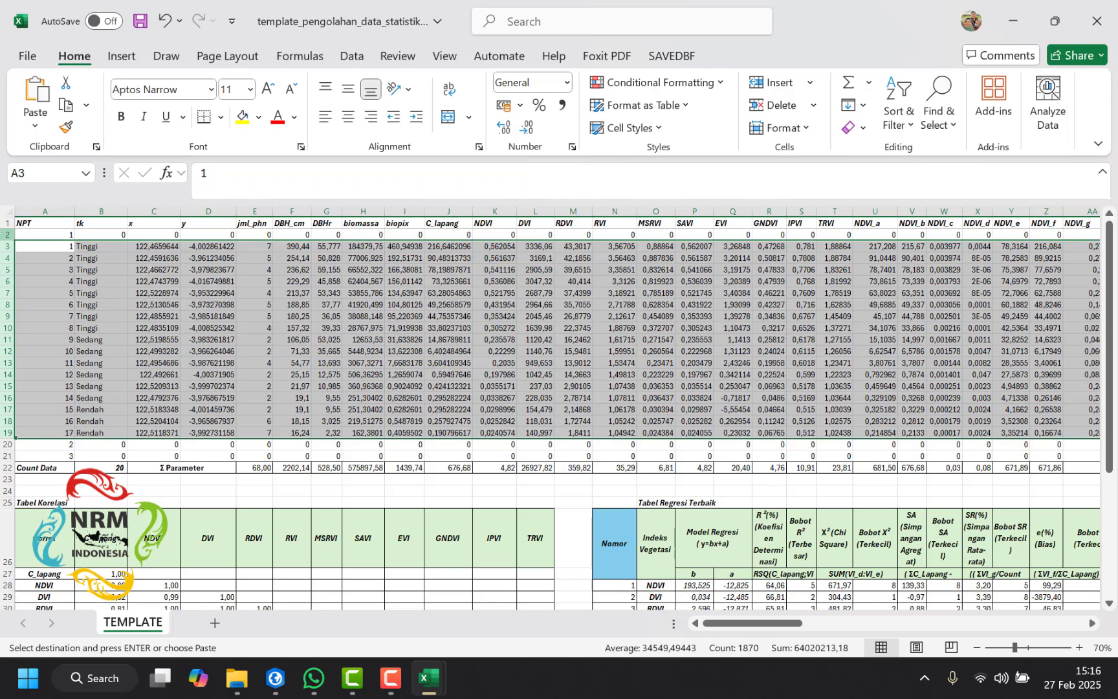
# Step: Delete the leftover zero-filled placeholder rows above and below the inserted sample data in the TEMPLATE sheet
pyautogui.click(4, 234)
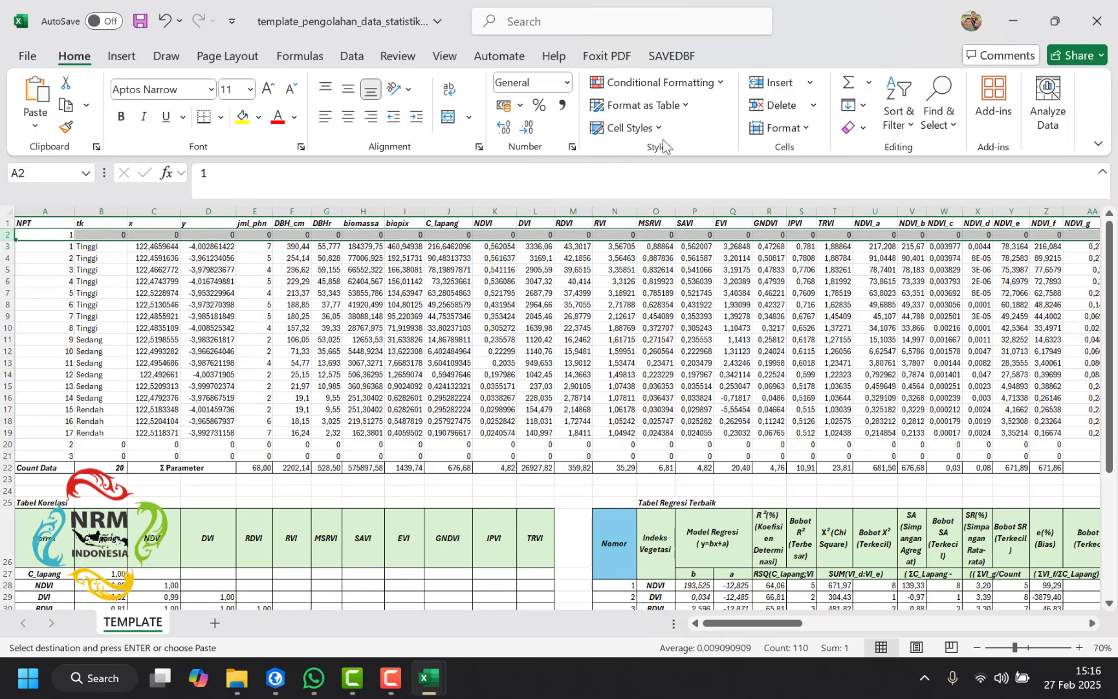
pyautogui.click(776, 105)
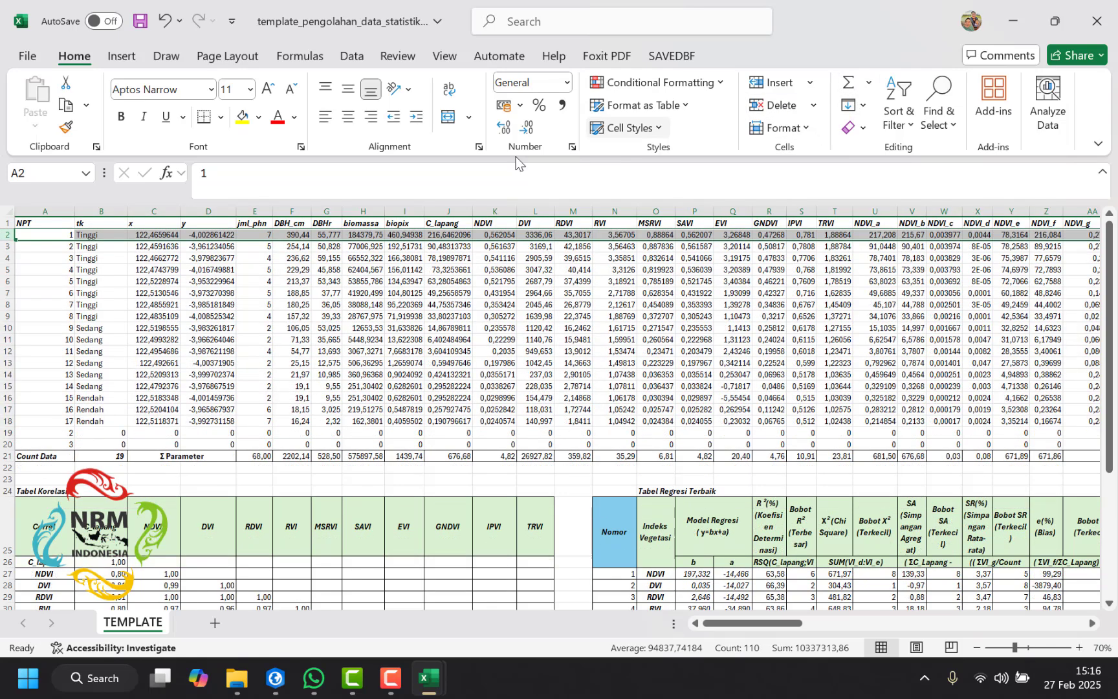
pyautogui.click(5, 432)
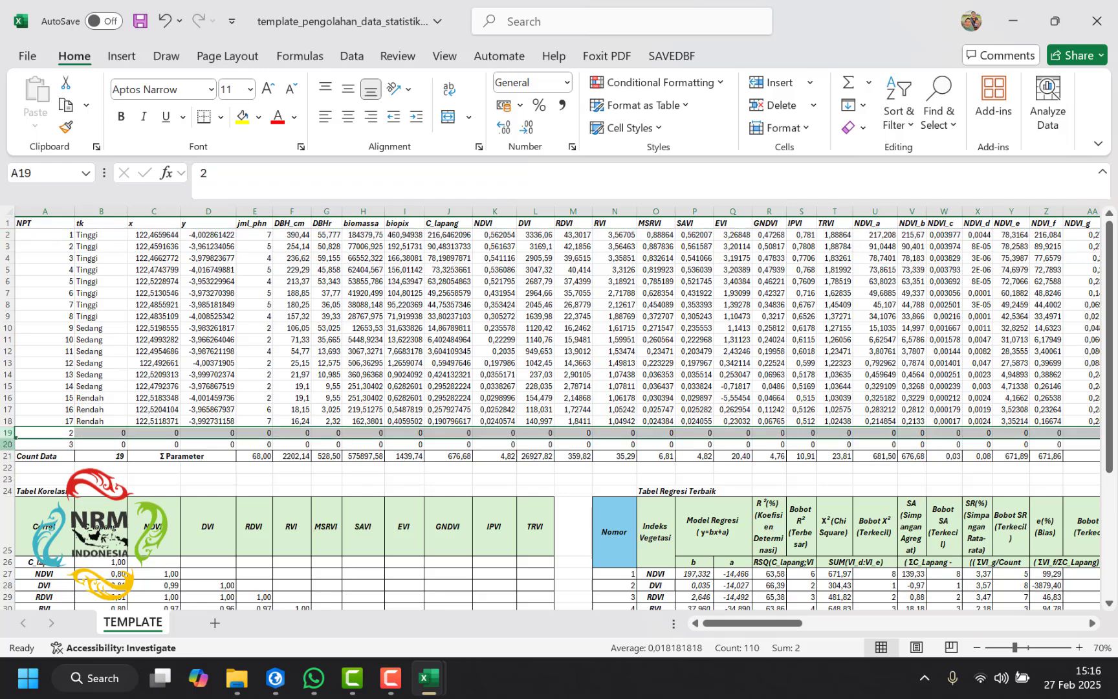
pyautogui.moveTo(3, 444); pyautogui.dragTo(8, 443)
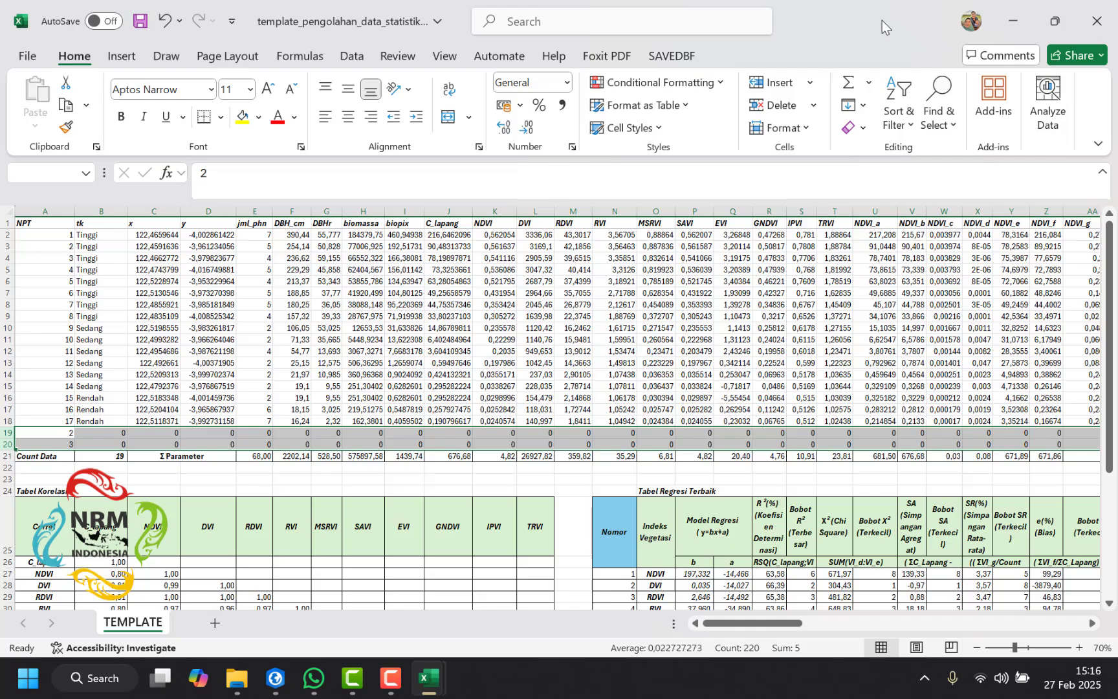
pyautogui.click(781, 105)
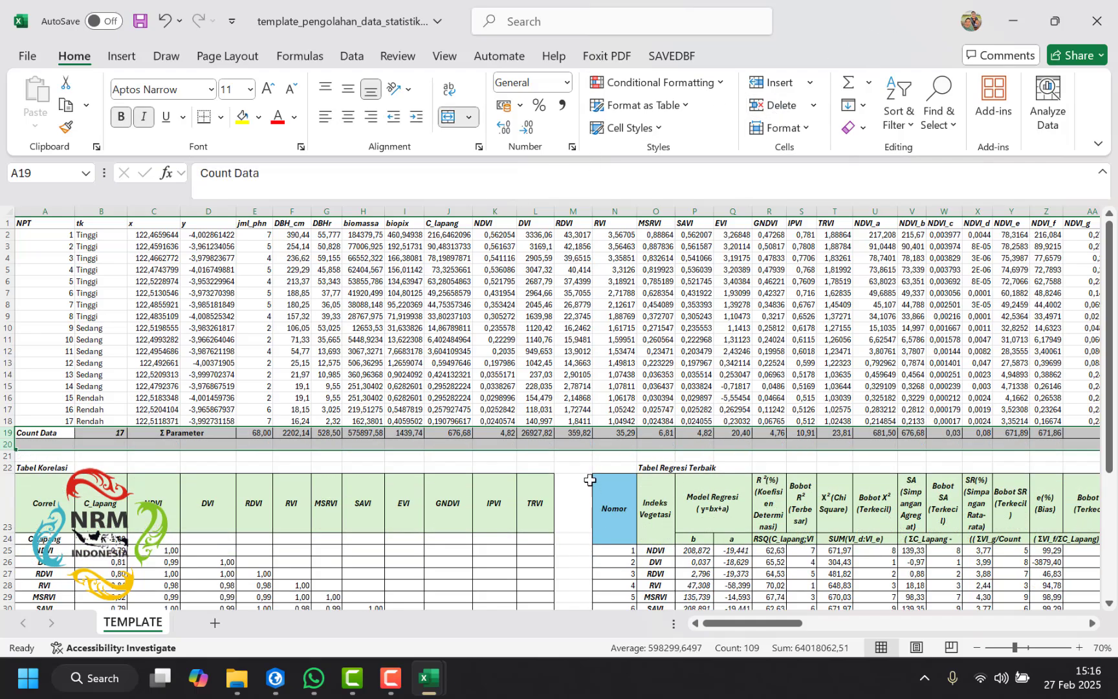
# Step: Examine the C_lapang column of Tabel Korelasi, including the correlation formula for RVI
pyautogui.click(568, 483)
pyautogui.scroll(-3, 568, 482)
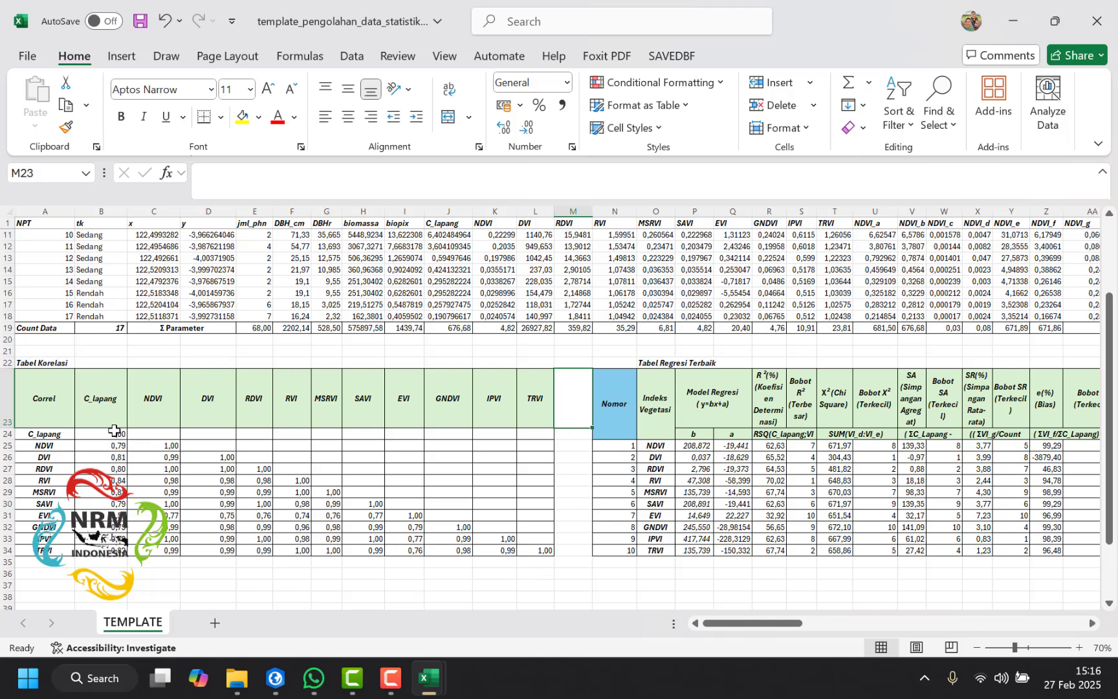
pyautogui.moveTo(112, 432); pyautogui.dragTo(110, 543)
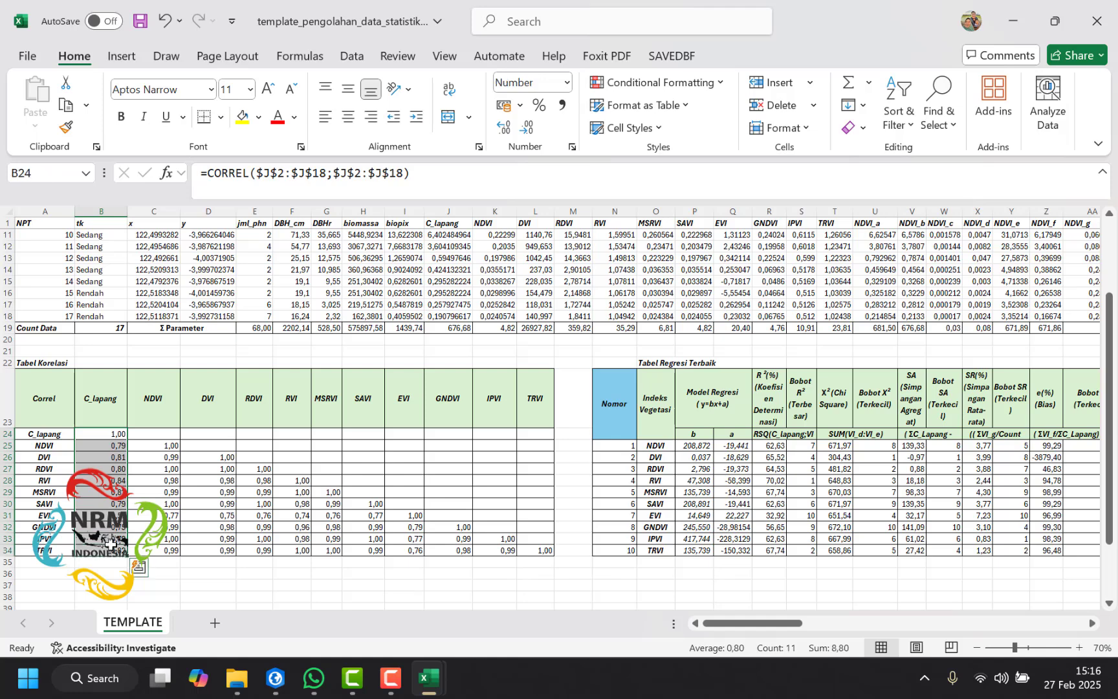
pyautogui.click(104, 481)
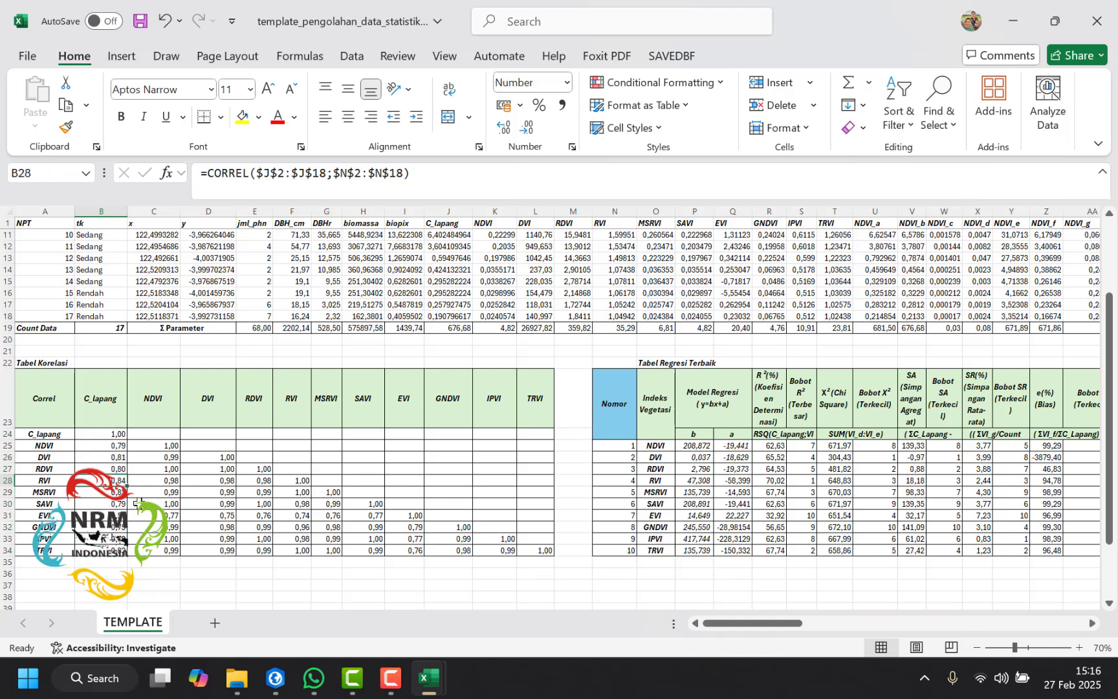
# Step: Examine Tabel Regresi Terbaik, checking the RVI rank and R² weight and the RMSE cells of RDVI and DVI
pyautogui.moveTo(739, 625); pyautogui.dragTo(783, 626)
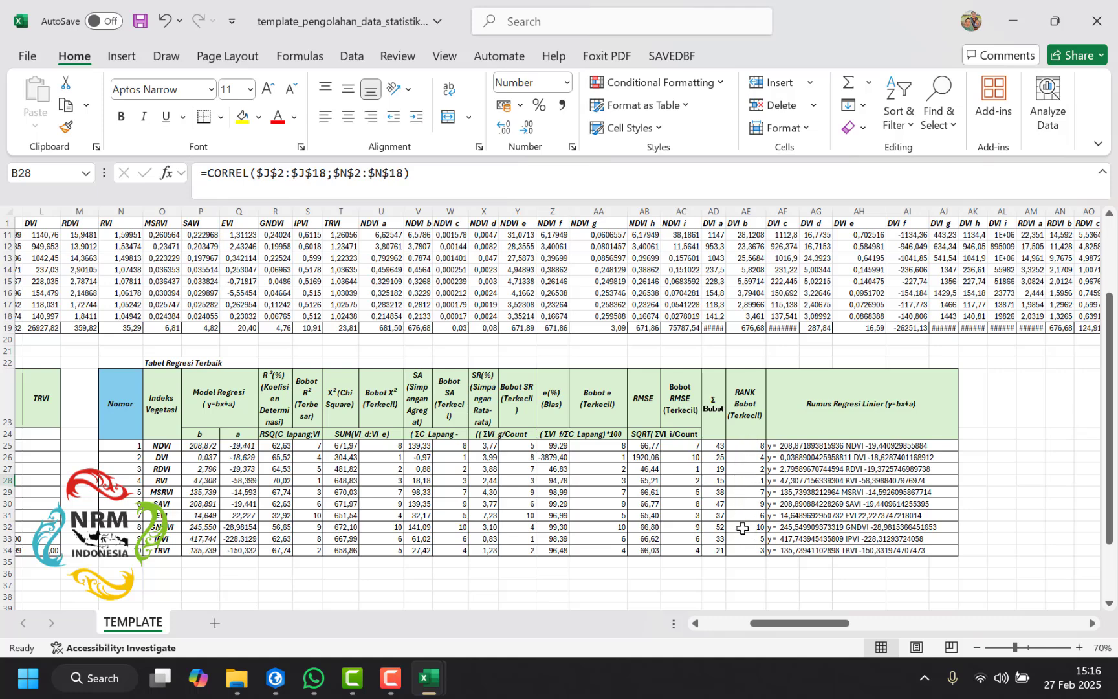
pyautogui.click(745, 482)
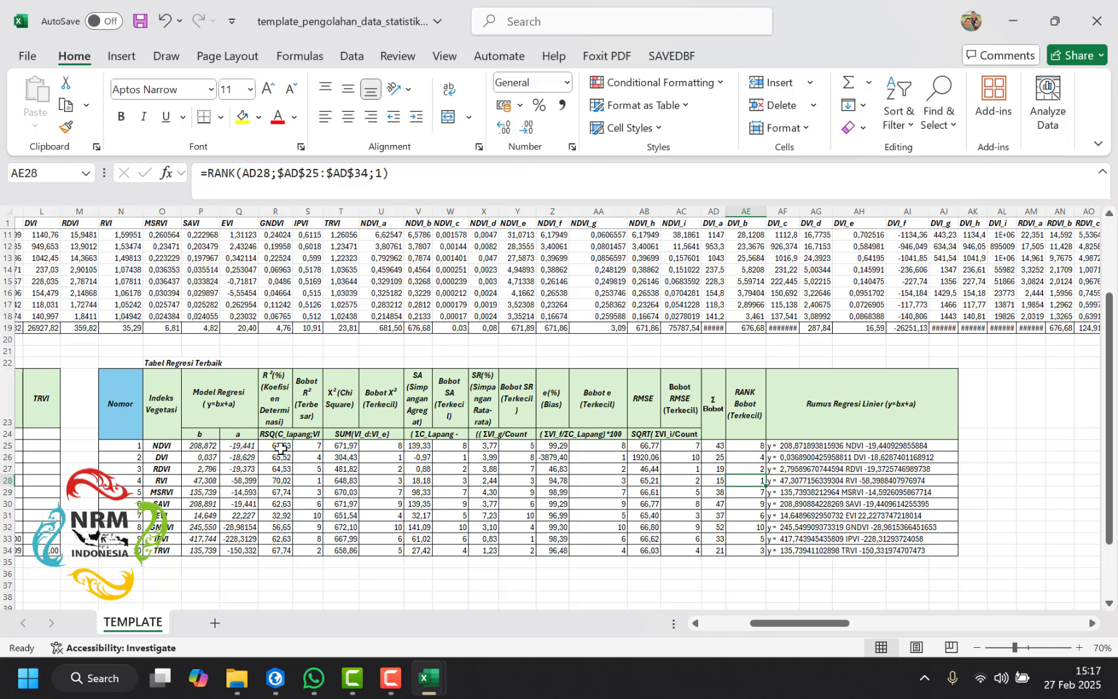
pyautogui.click(306, 482)
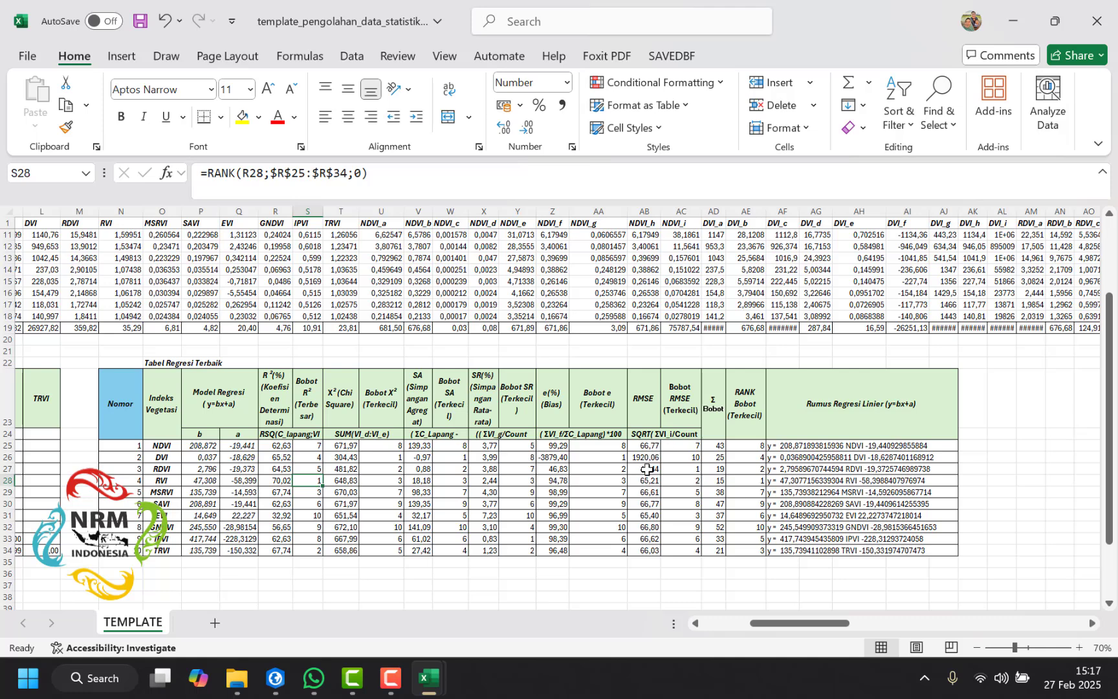
pyautogui.click(647, 469)
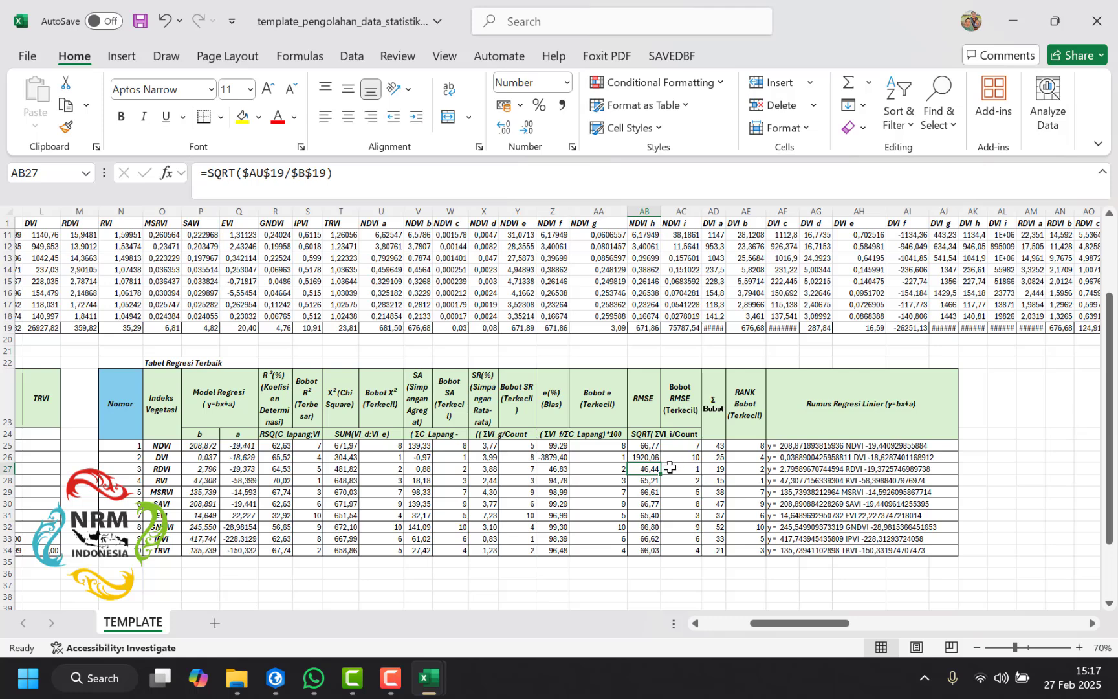
pyautogui.click(649, 457)
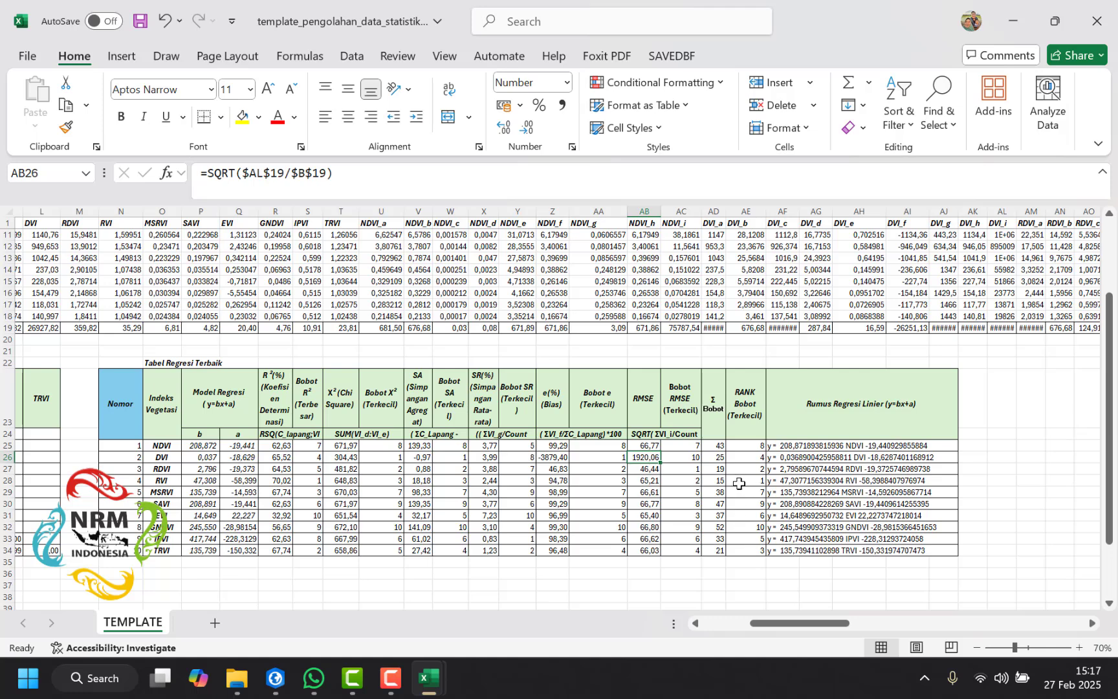
# Step: Review the RVI row of Tabel Regresi Terbaik and copy its linear regression formula
pyautogui.click(739, 482)
pyautogui.click(155, 480)
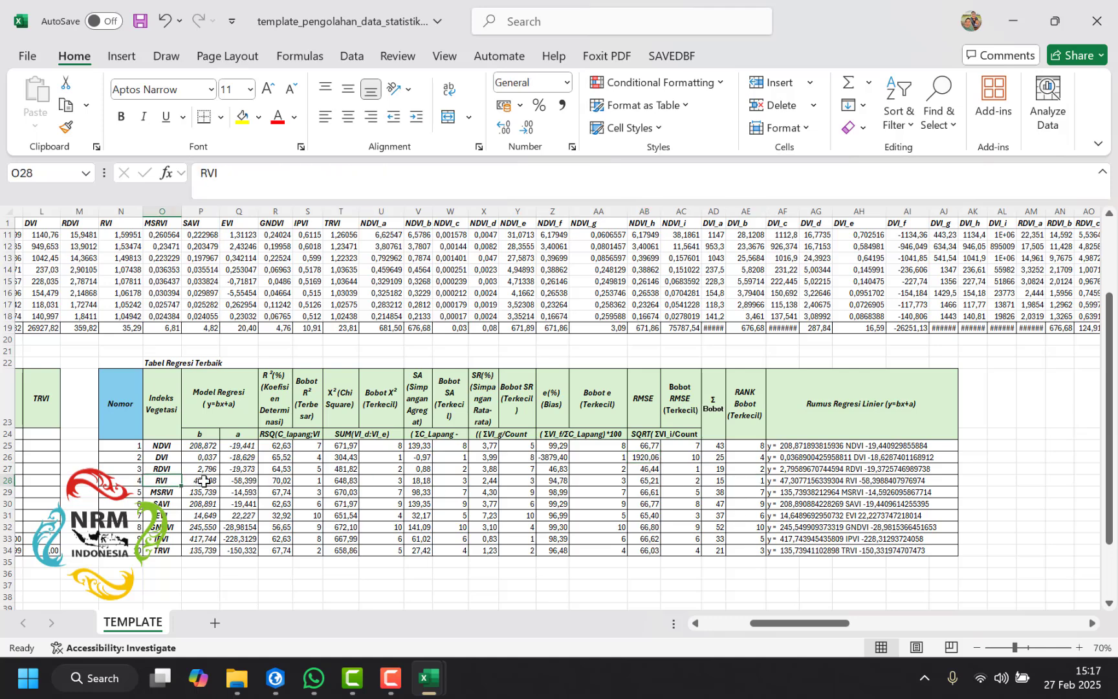
pyautogui.moveTo(203, 481); pyautogui.dragTo(739, 484)
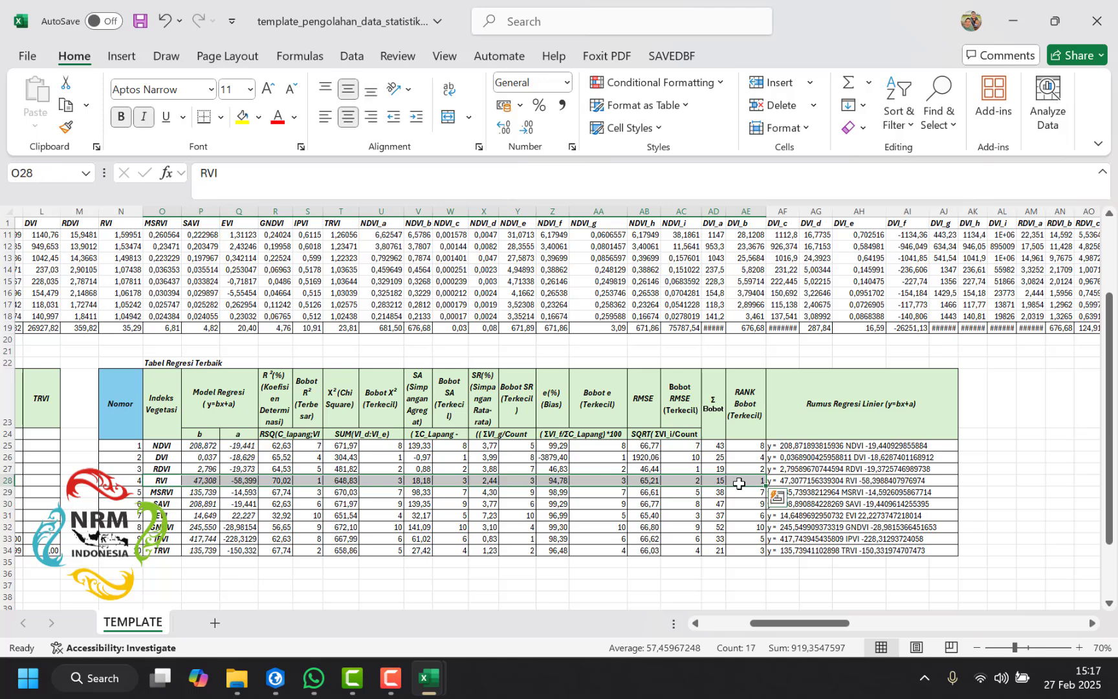
pyautogui.click(823, 480)
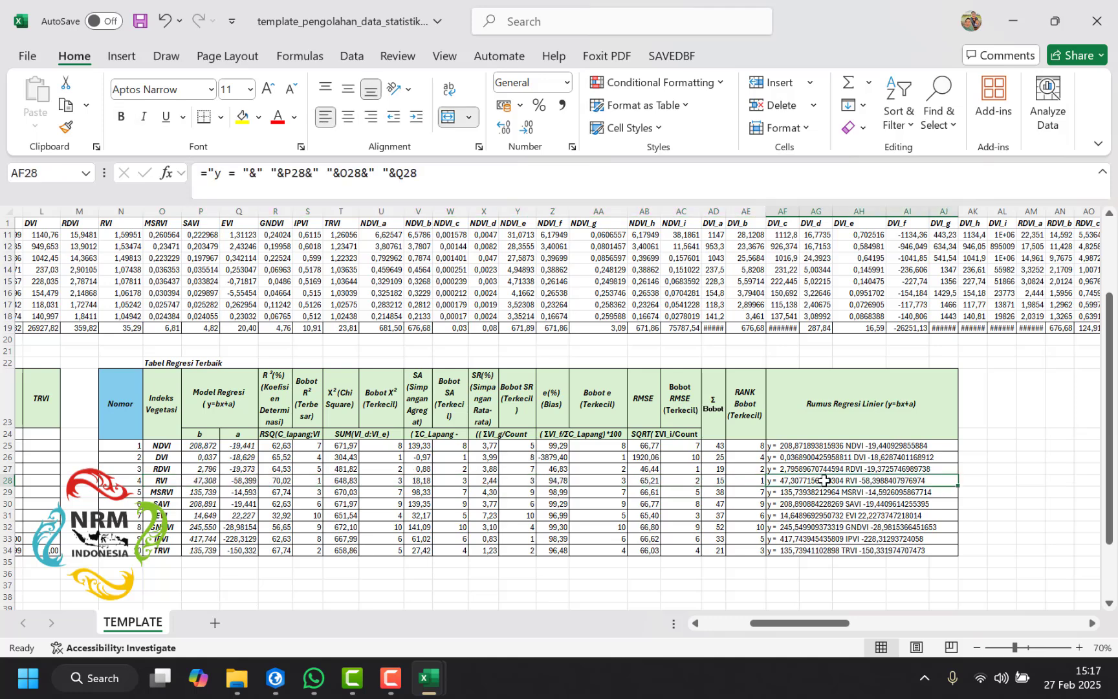
pyautogui.hotkey('ctrl', 'c')
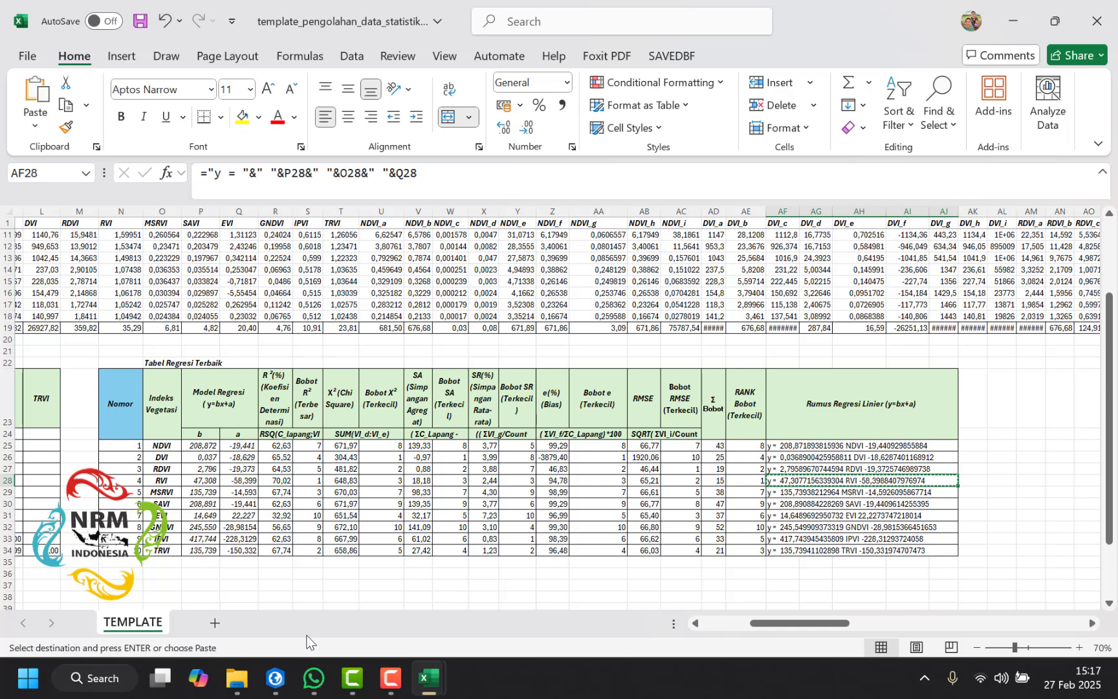
# Step: Switch to ArcGIS Pro and paste the copied formula as the expression of Raster Calculator (8) in the Estimasi_Karbon_Permukaan model
pyautogui.click(276, 678)
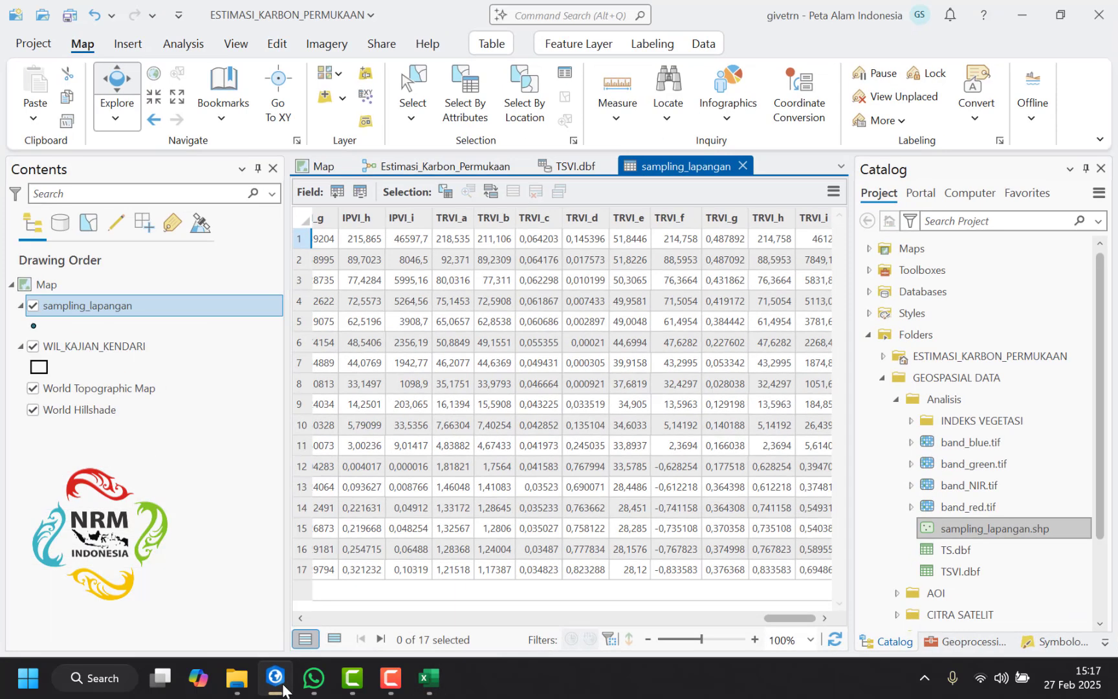
pyautogui.click(412, 169)
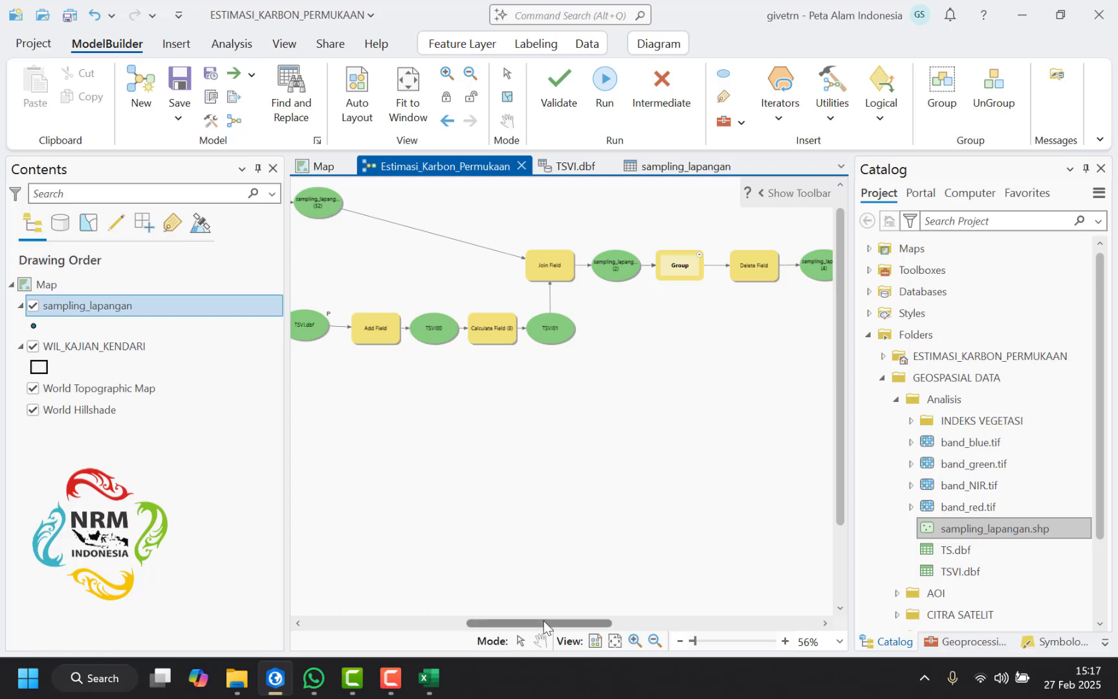
pyautogui.moveTo(544, 621); pyautogui.dragTo(423, 621)
pyautogui.scroll(-3, 505, 440)
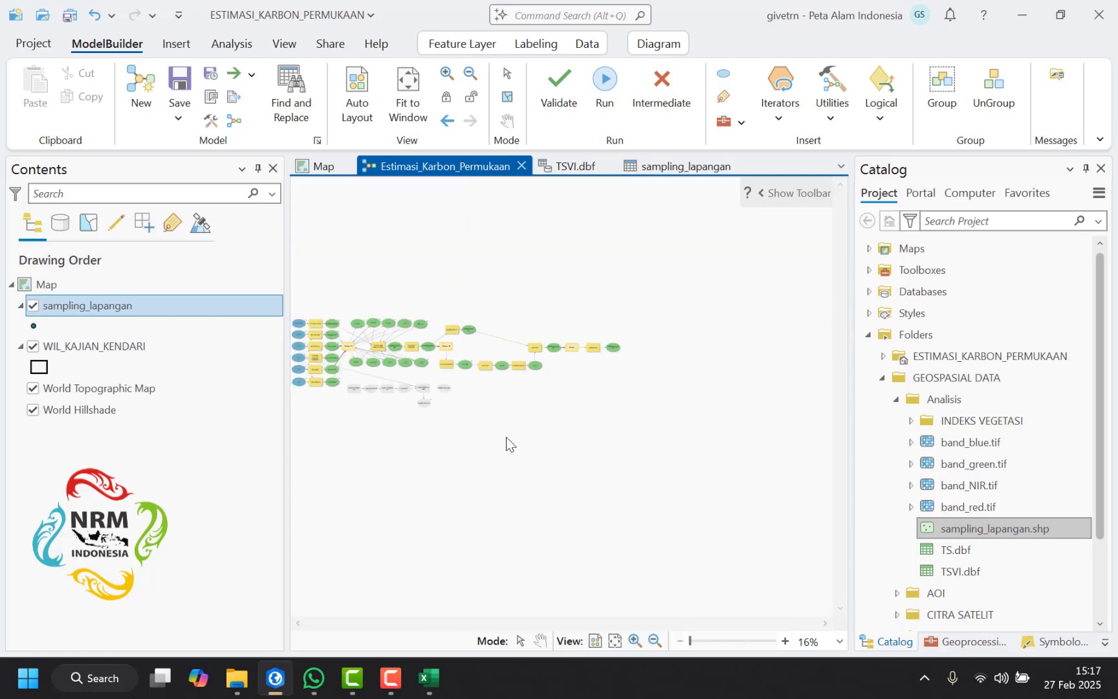
pyautogui.scroll(4, 340, 391)
pyautogui.scroll(1, 343, 387)
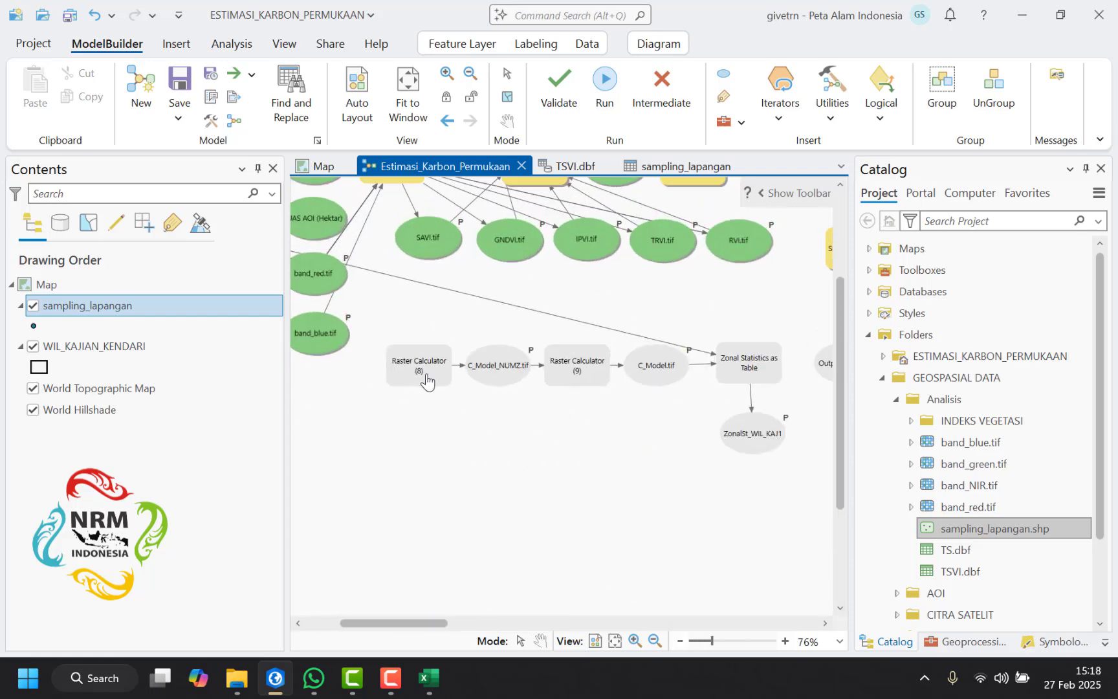
pyautogui.doubleClick(424, 366)
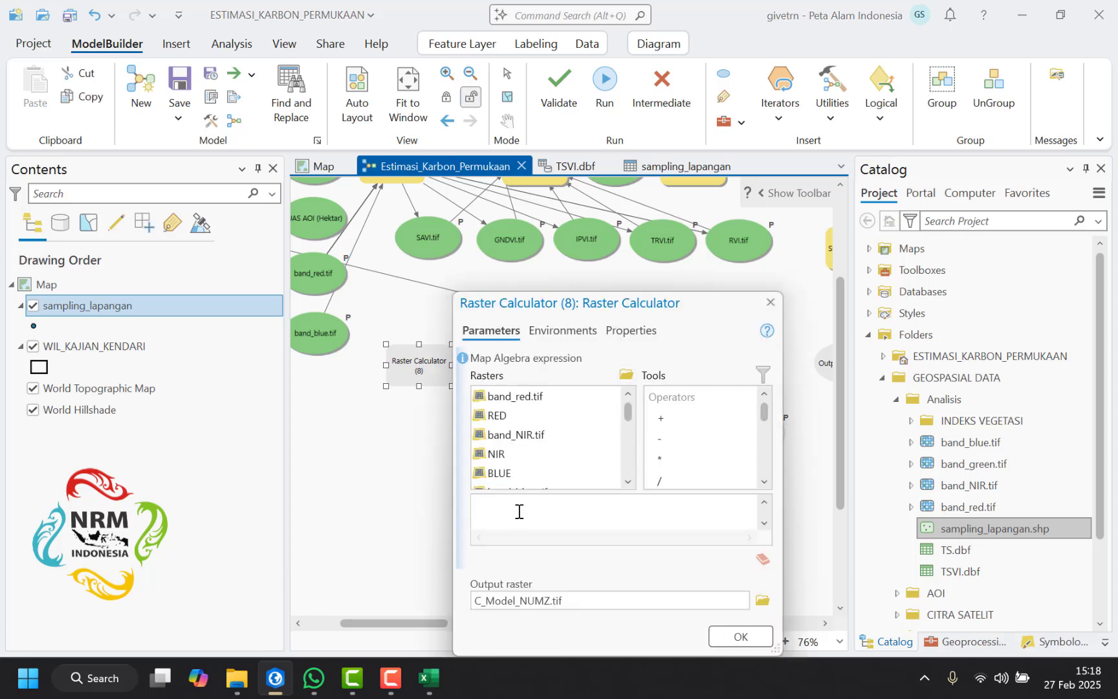
pyautogui.hotkey('ctrl', 'v')
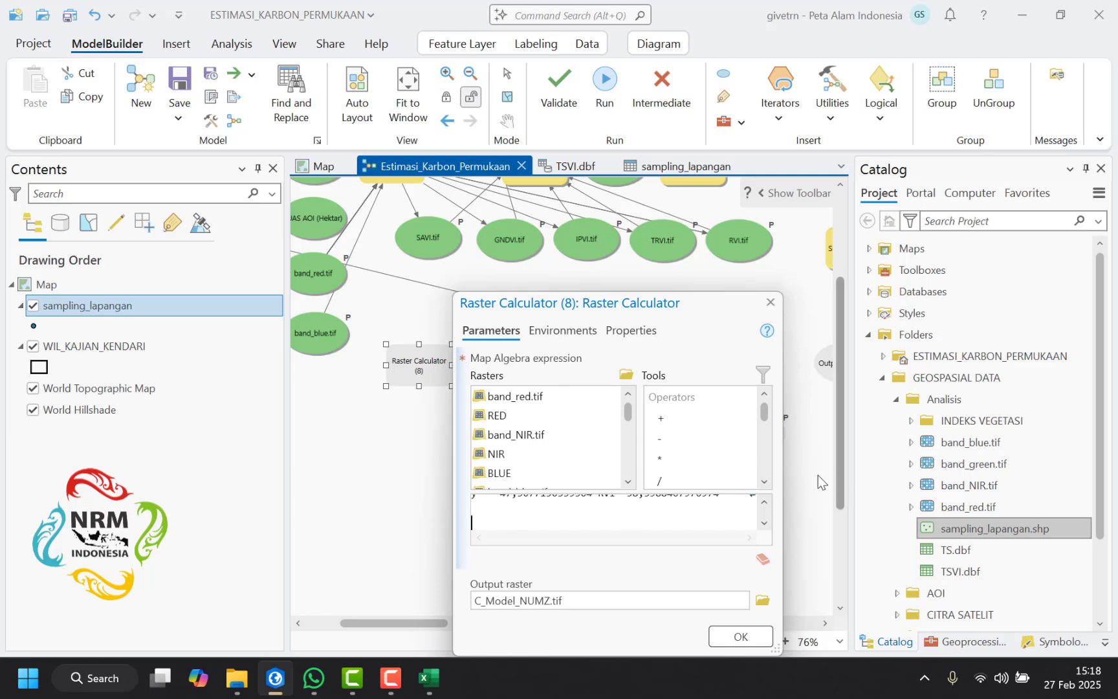
pyautogui.moveTo(781, 482); pyautogui.dragTo(983, 484)
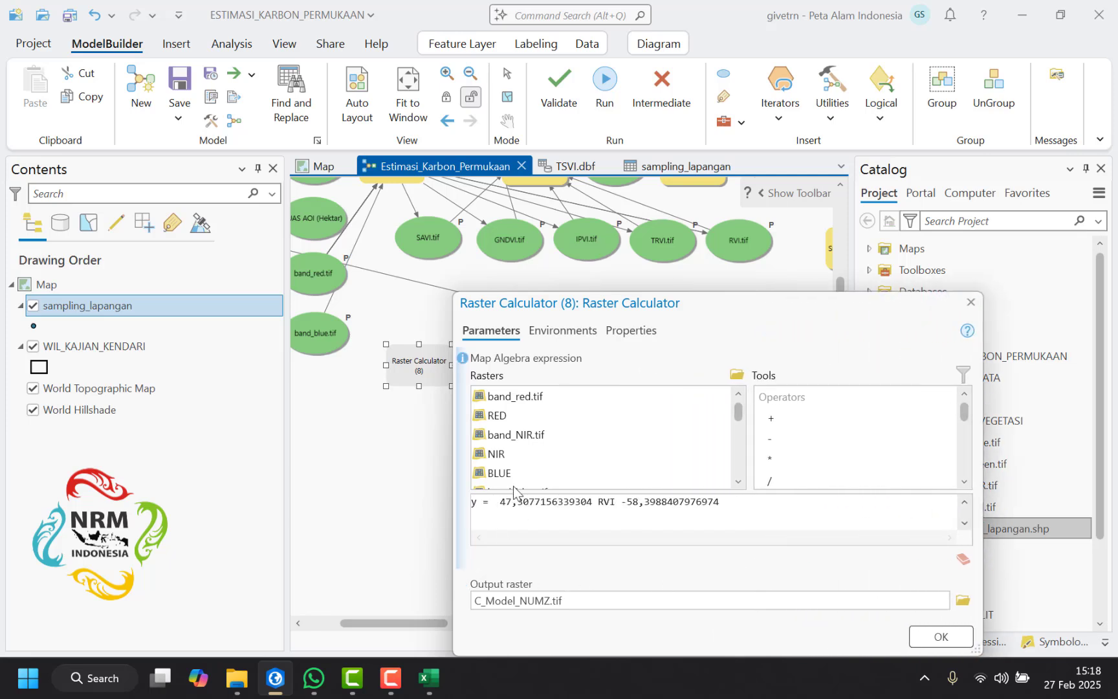
# Step: Remove "y =" from the expression, change the decimal commas to points, and enclose the 47.3077156339304 RVI term in parentheses
pyautogui.moveTo(499, 503); pyautogui.dragTo(457, 502)
pyautogui.press('Delete')
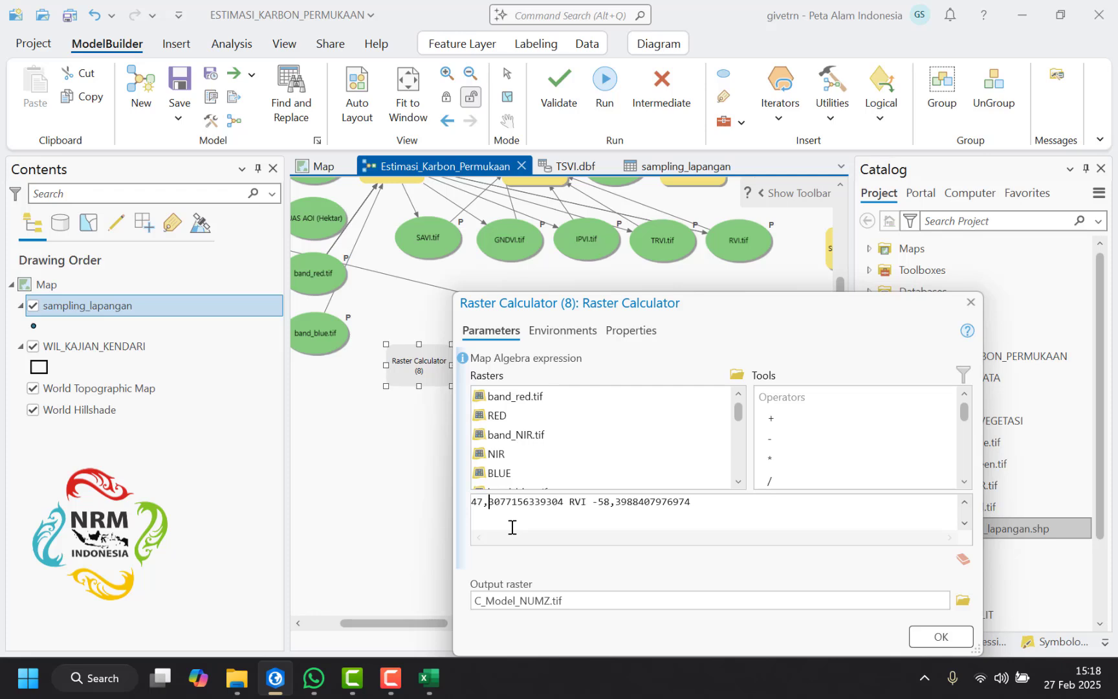
pyautogui.press('BackSpace')
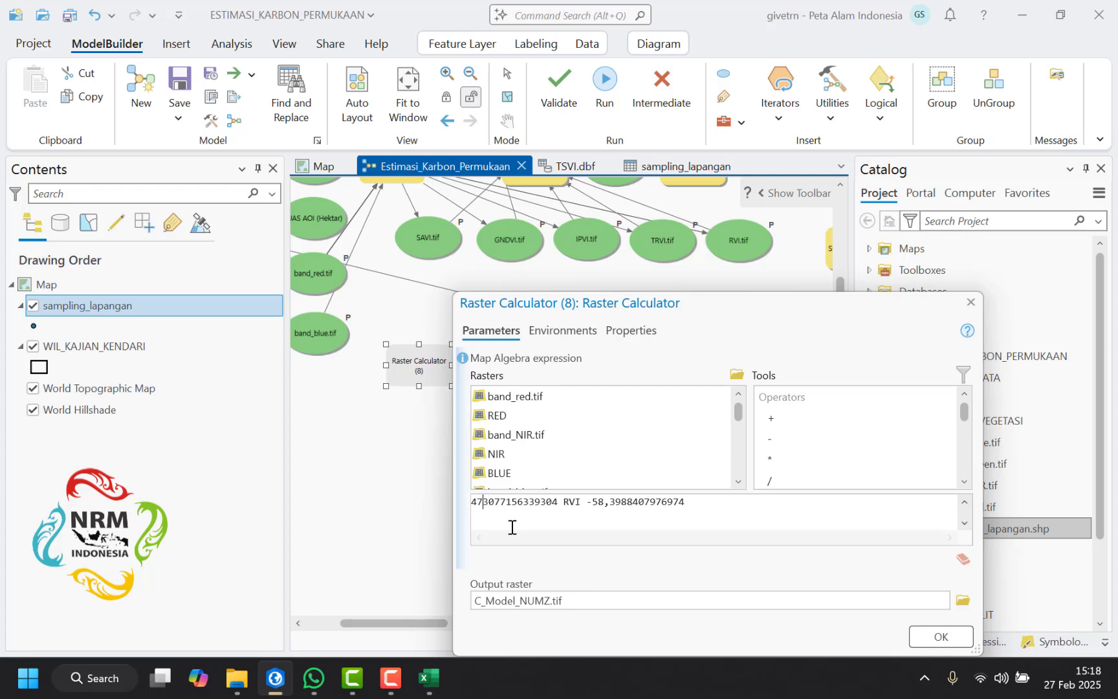
pyautogui.write('.')
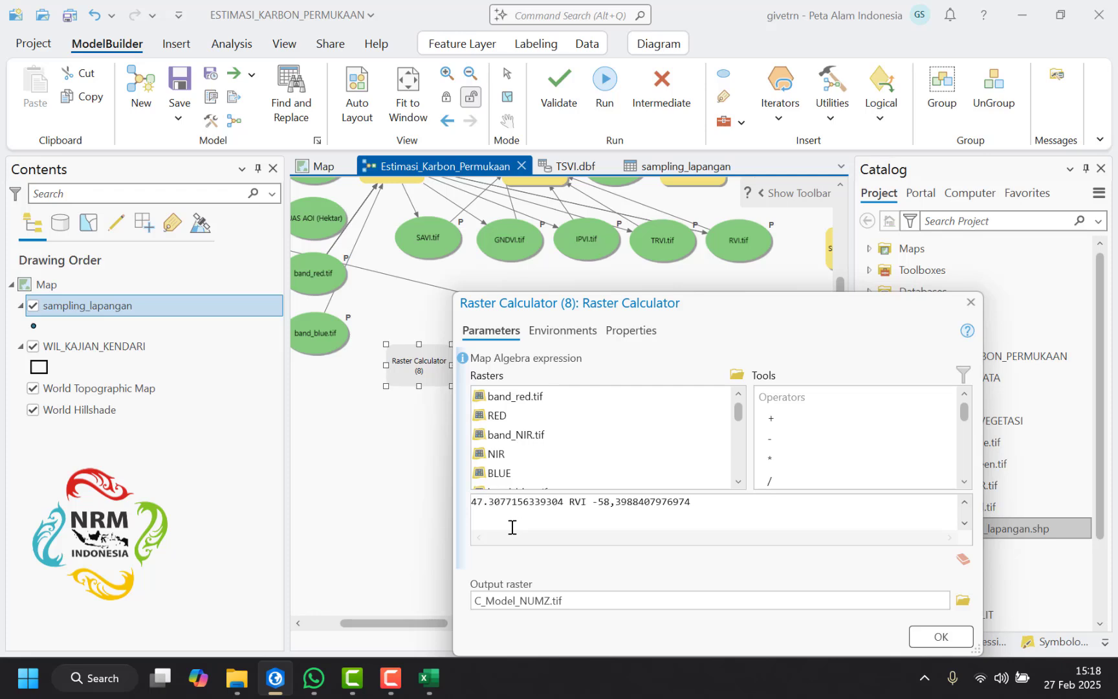
pyautogui.click(610, 510)
pyautogui.press('BackSpace')
pyautogui.write(')')
pyautogui.press('Home')
pyautogui.write('(')
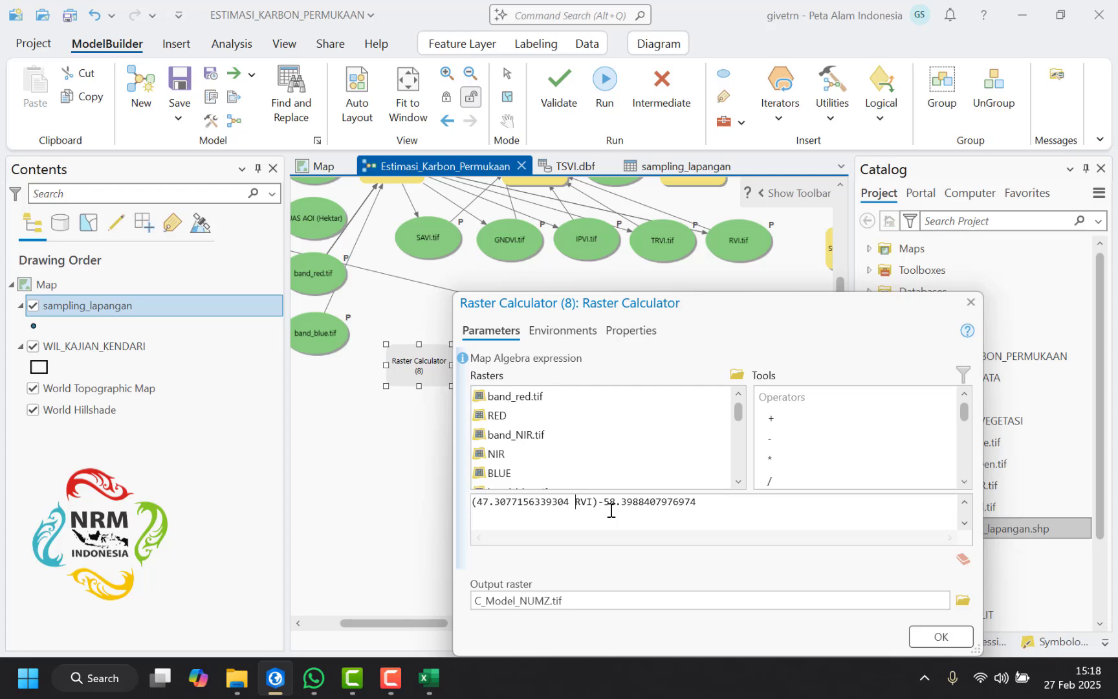
# Step: Complete the expression as (47.3077156339304*"%RVI.tif%")-58.3988407976974 using the RVI.tif raster, and apply it to Raster Calculator (8)
pyautogui.press('BackSpace')
pyautogui.write('*')
pyautogui.press('BackSpace')
pyautogui.press('BackSpace')
pyautogui.press('BackSpace')
pyautogui.scroll(-3, 563, 419)
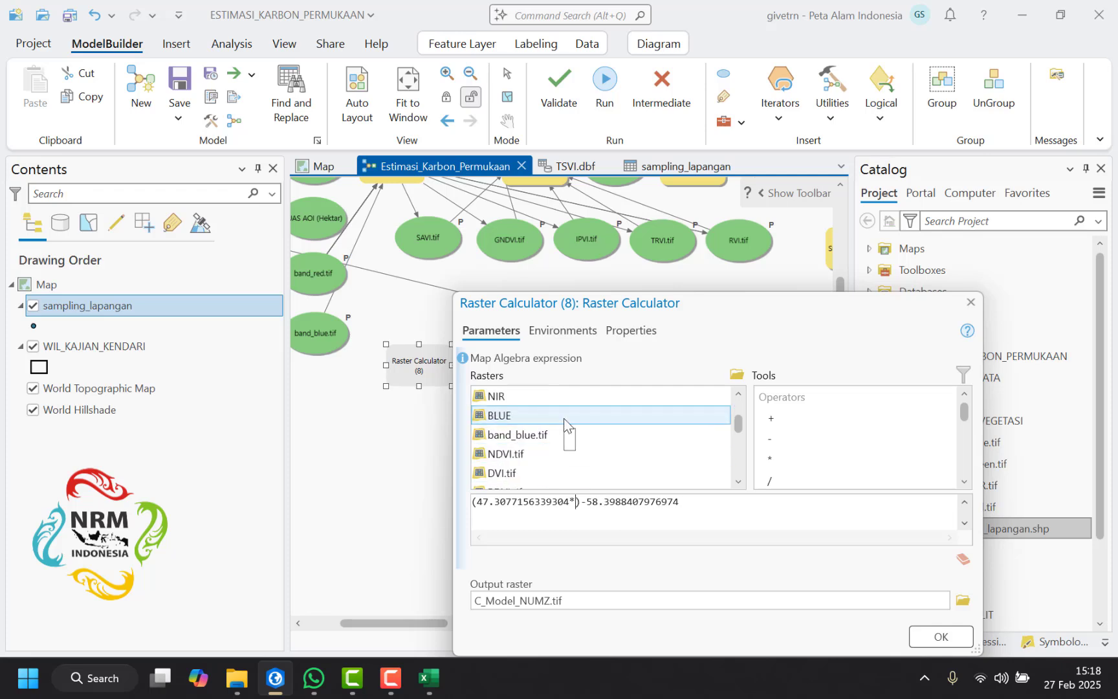
pyautogui.click(517, 455)
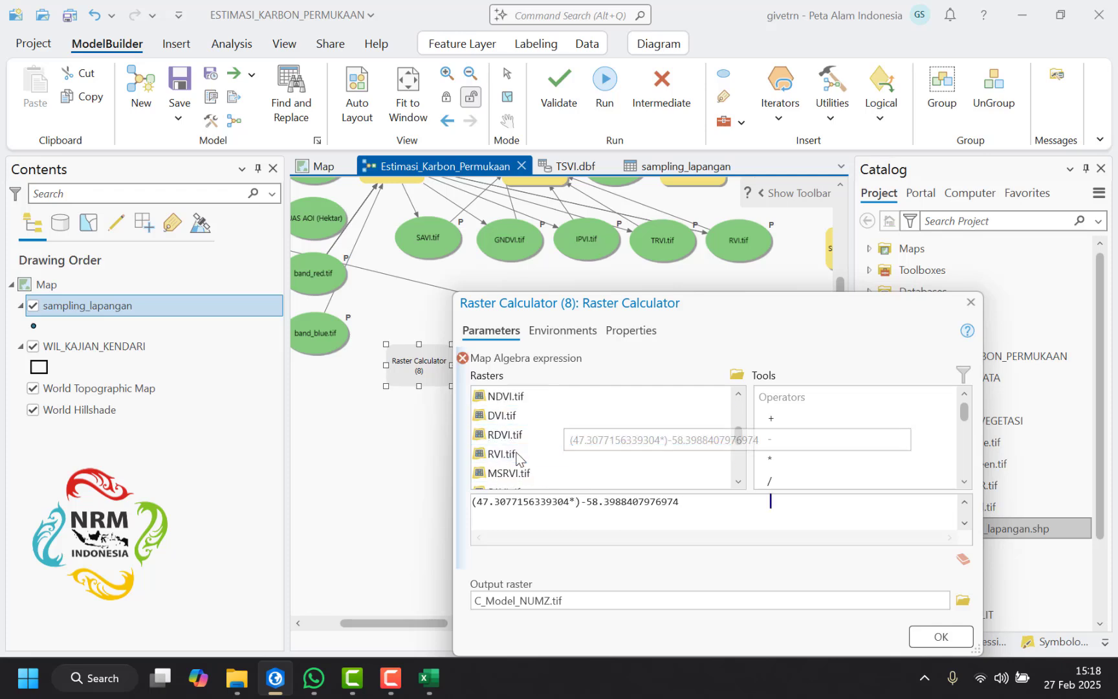
pyautogui.doubleClick(518, 454)
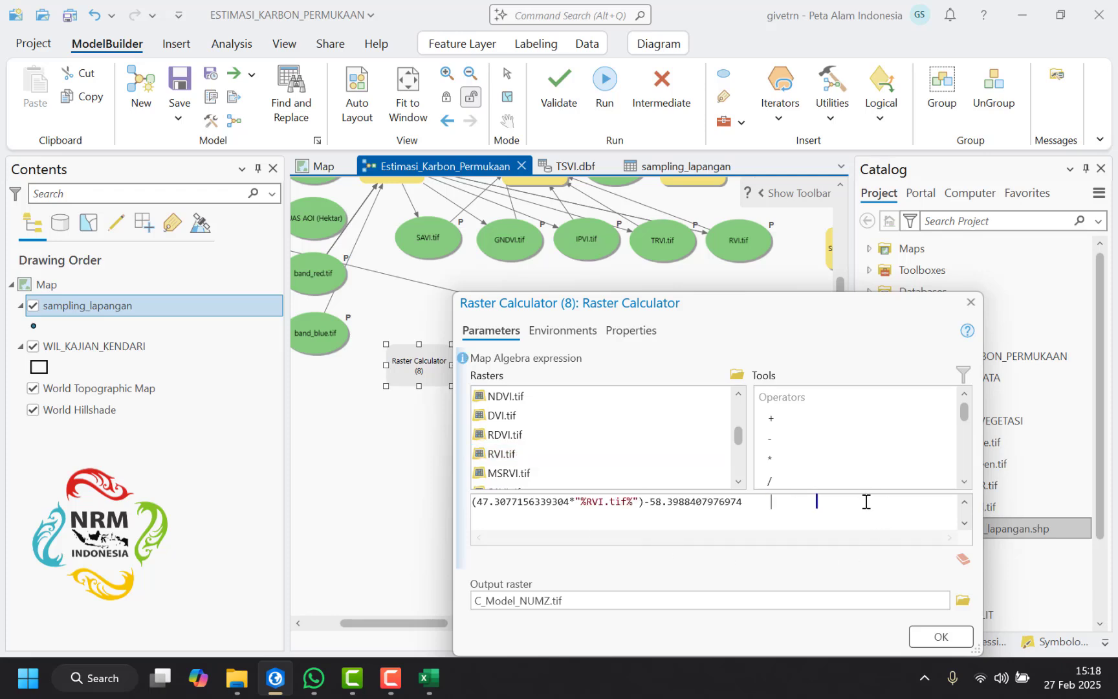
pyautogui.click(524, 601)
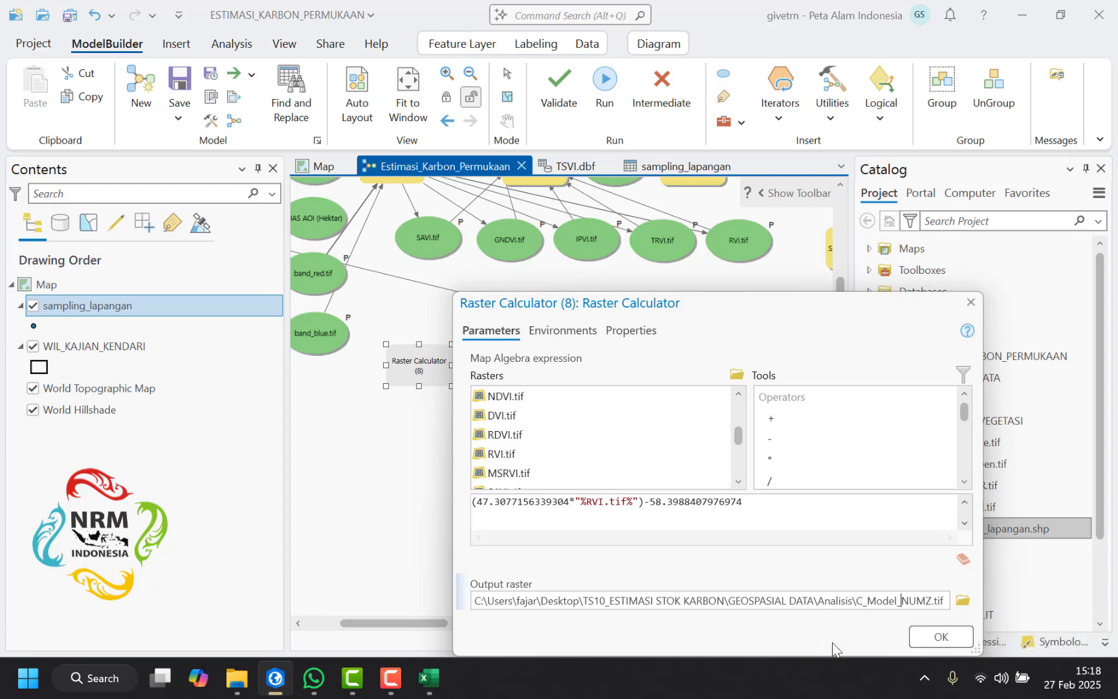
pyautogui.click(938, 637)
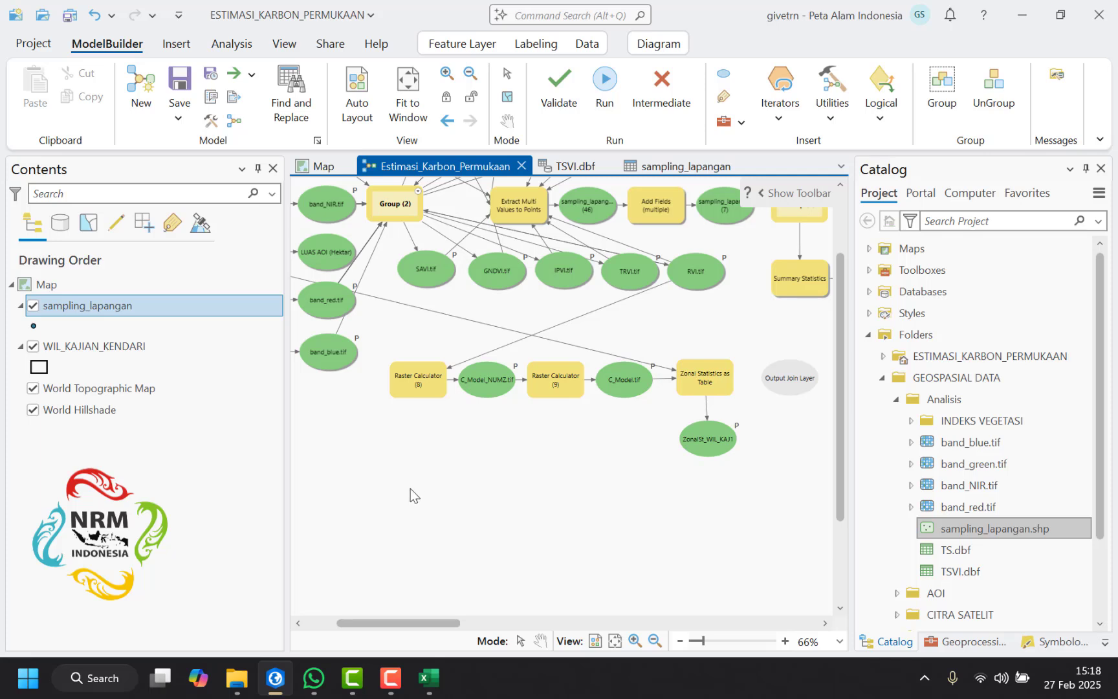
# Step: Set the Zonal Statistics as Table output to Tabel_Model.dbf in the Analisis folder of GEOSPASIAL DATA
pyautogui.doubleClick(702, 388)
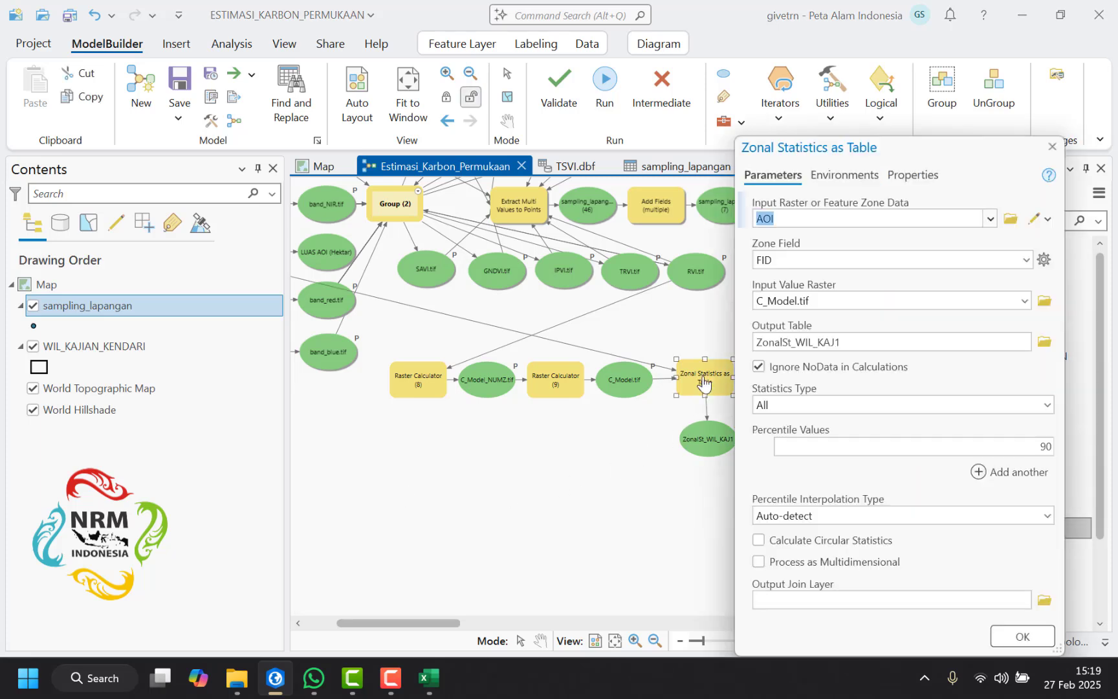
pyautogui.click(943, 344)
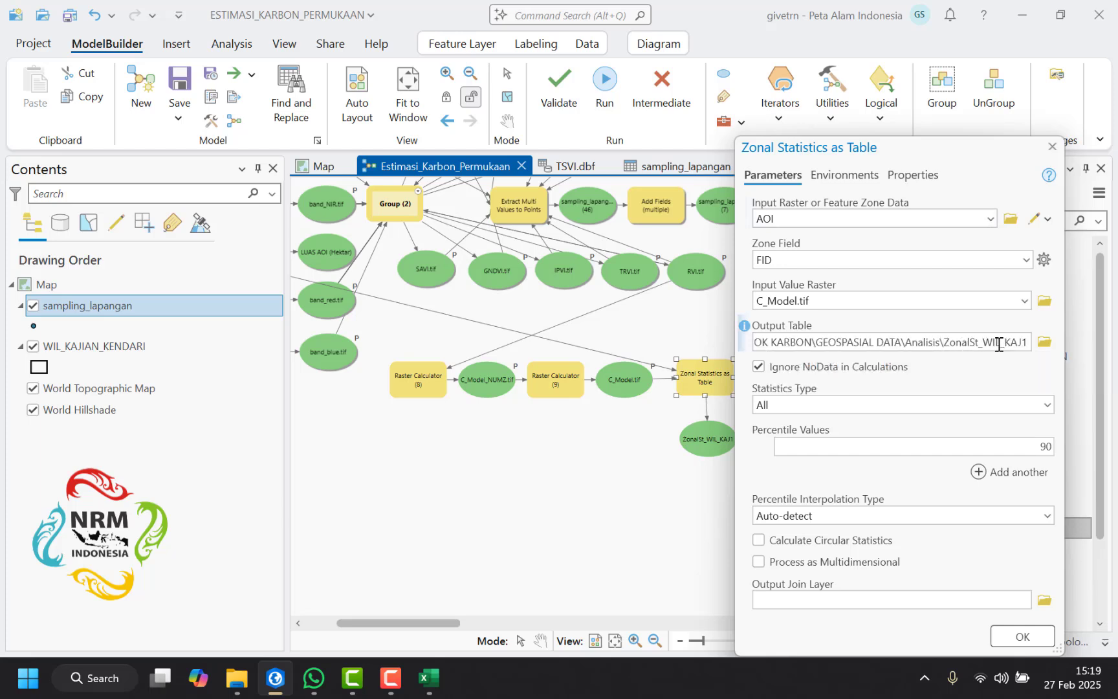
pyautogui.click(1046, 347)
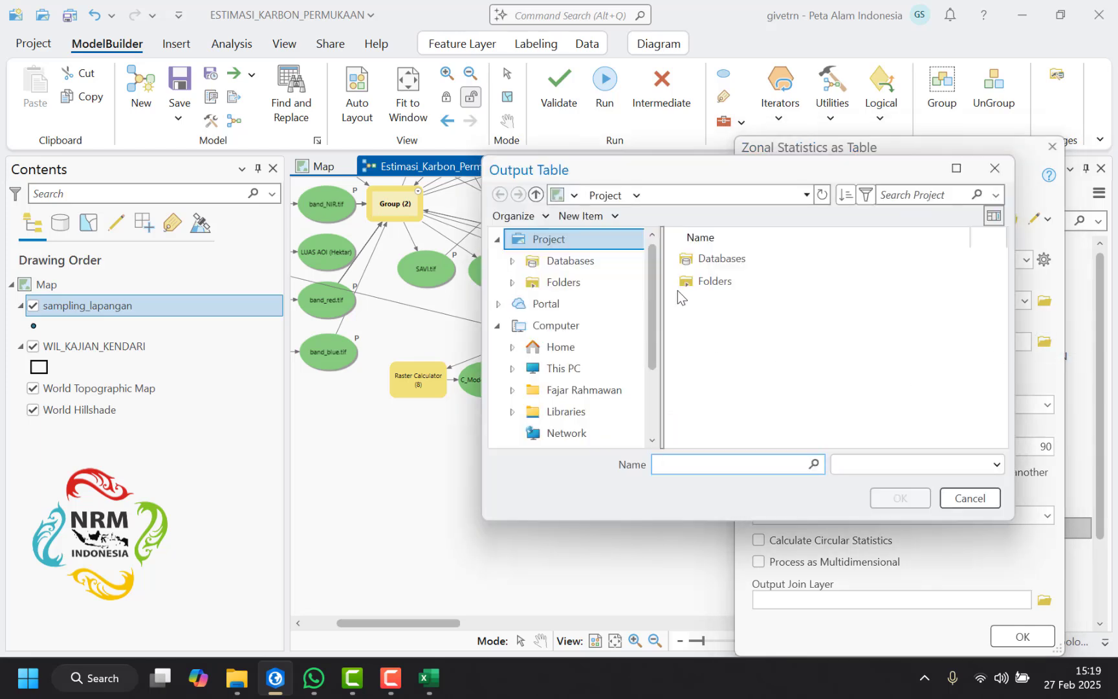
pyautogui.click(589, 282)
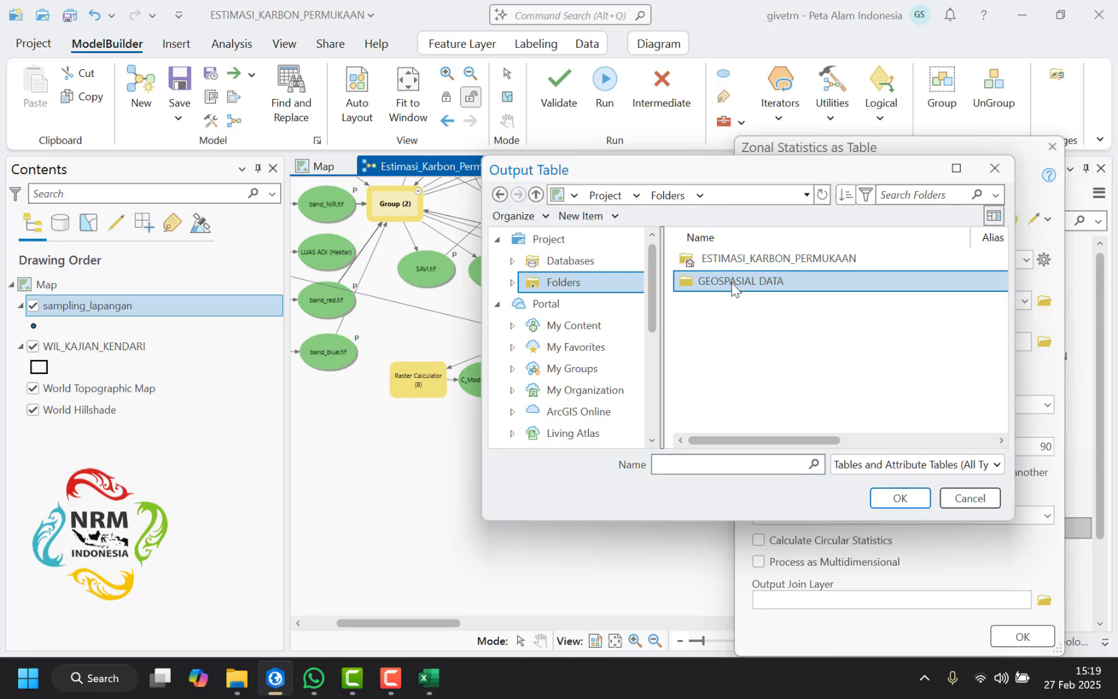
pyautogui.doubleClick(709, 283)
pyautogui.click(731, 463)
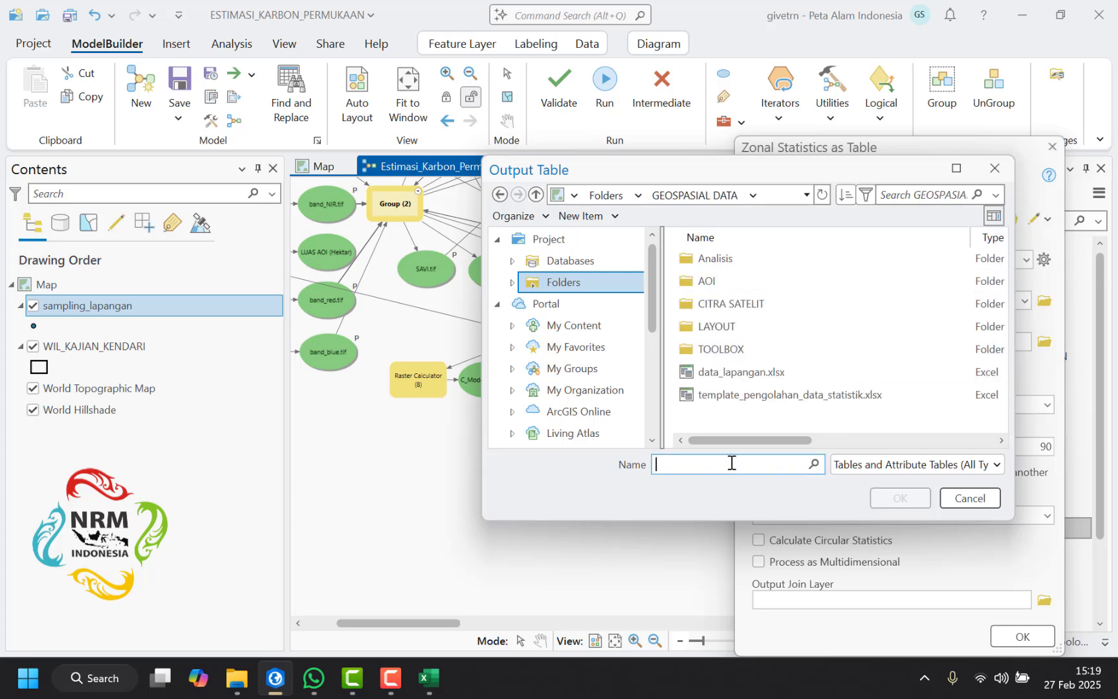
pyautogui.doubleClick(728, 258)
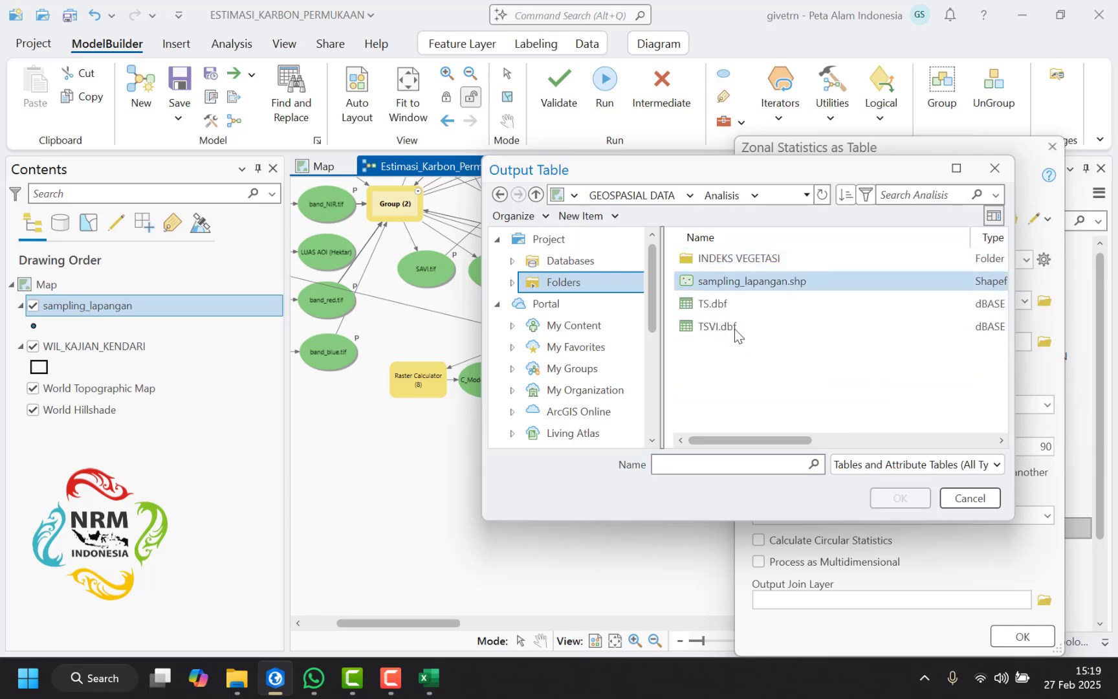
pyautogui.click(725, 467)
pyautogui.write('Tabel_Model.dbf')
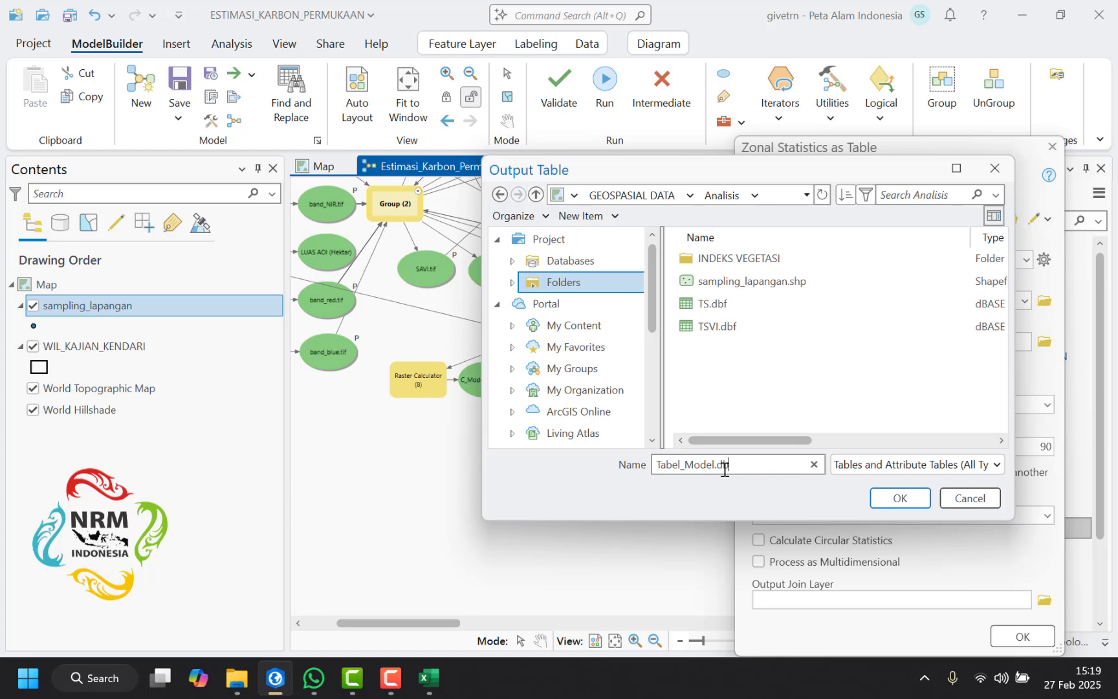
pyautogui.press('Return')
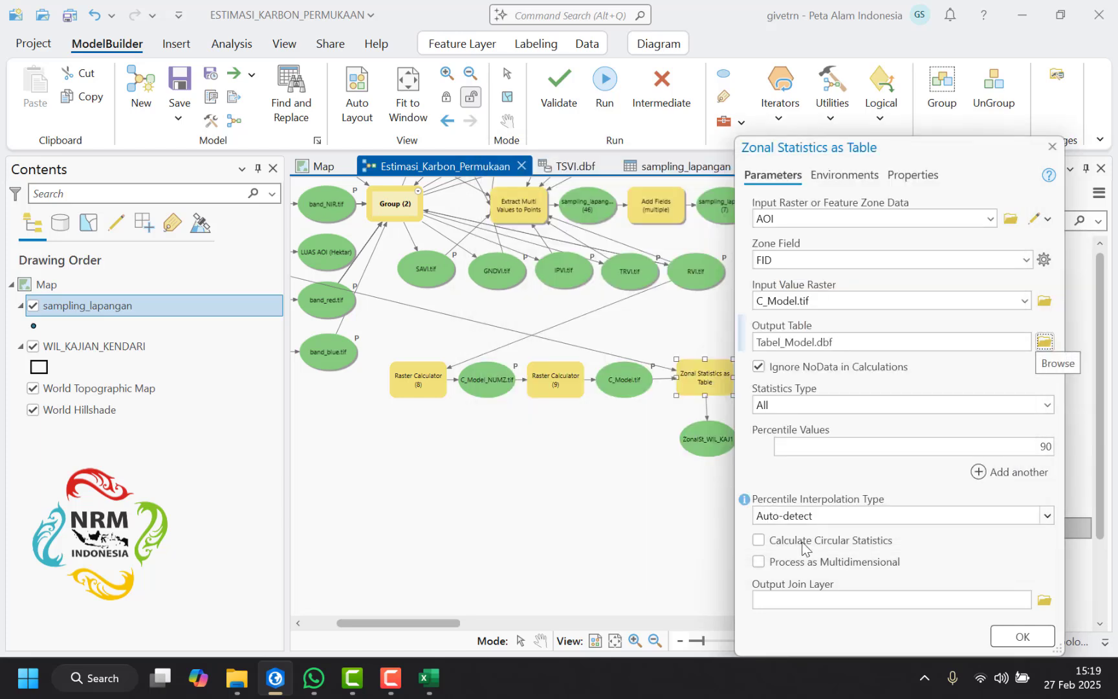
pyautogui.click(1013, 637)
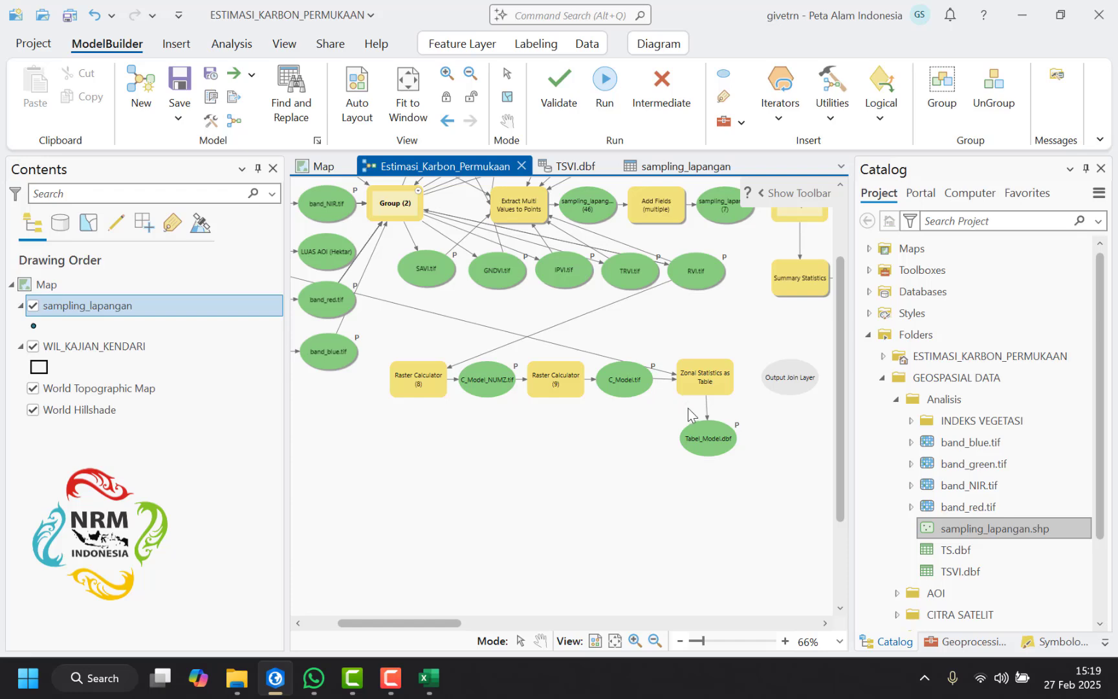
# Step: Run the Estimasi_Karbon_Permukaan model, close its progress report and return to the map
pyautogui.click(603, 82)
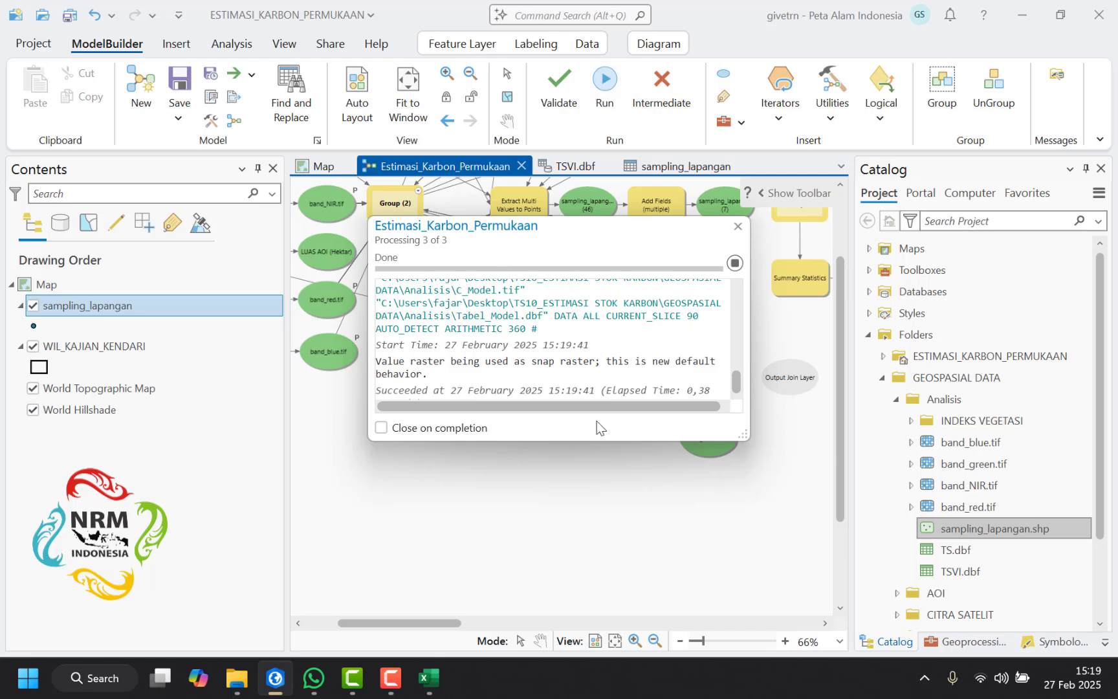
pyautogui.click(738, 226)
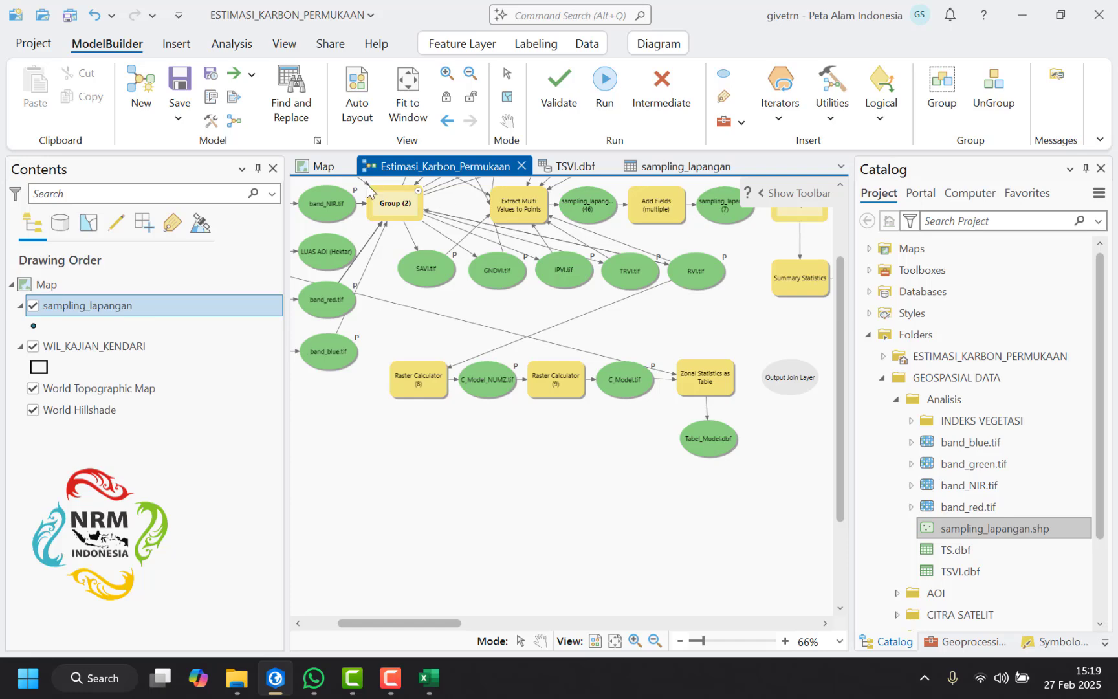
pyautogui.click(319, 169)
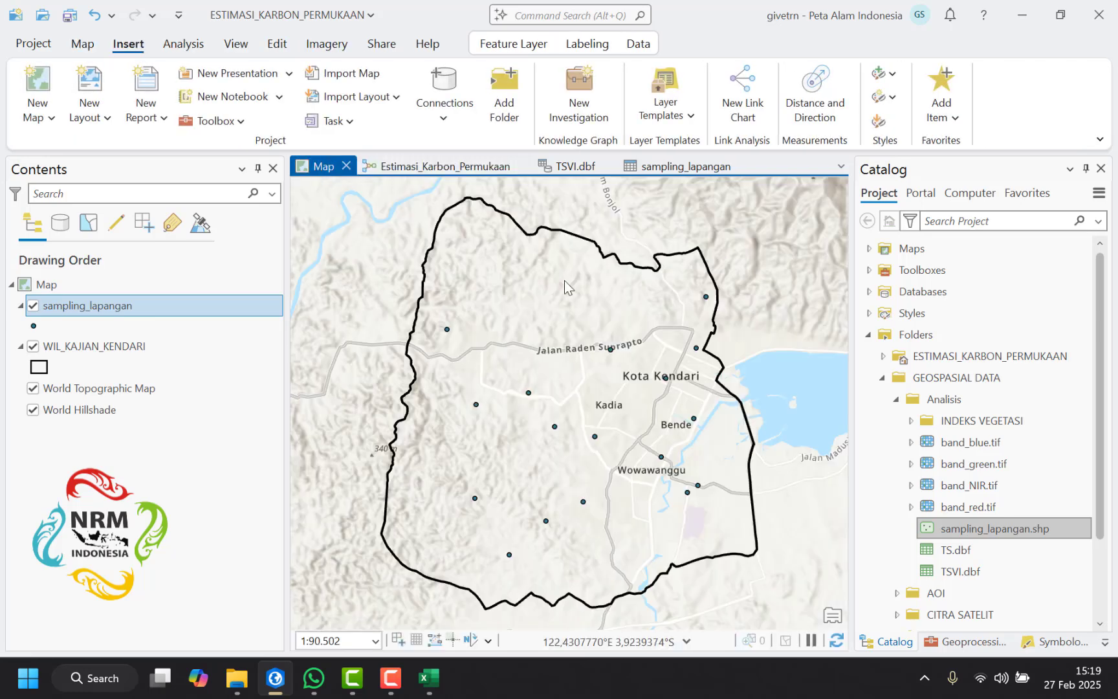
# Step: Refresh the Analisis folder and add C_Model.tif from it to the map
pyautogui.rightClick(965, 399)
pyautogui.click(767, 144)
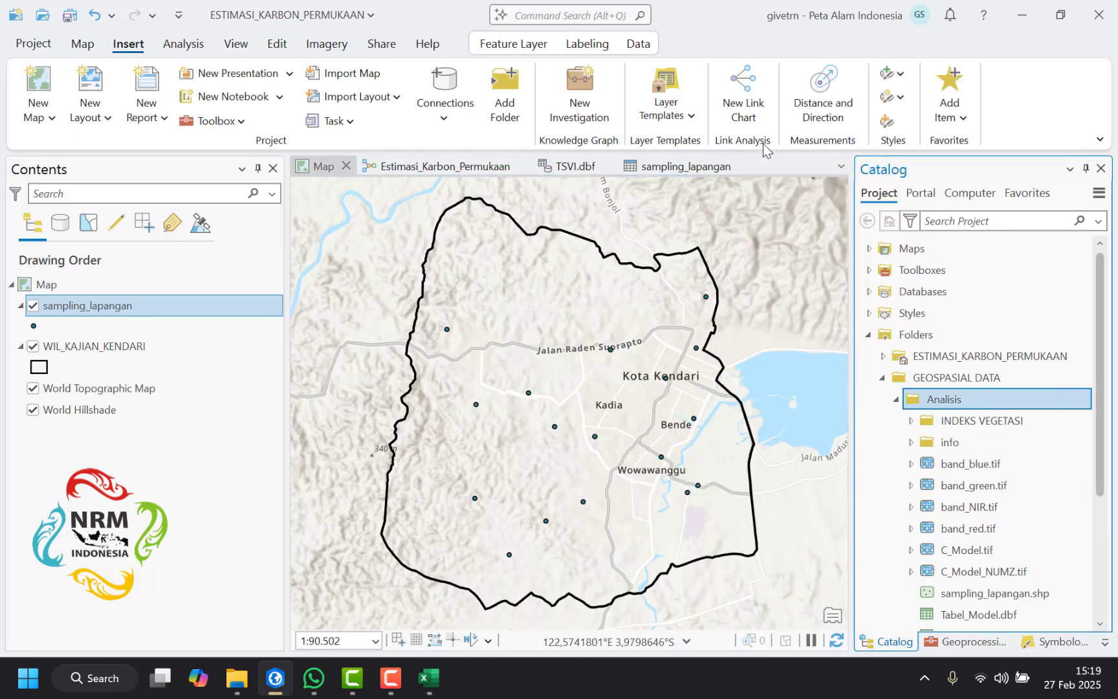
pyautogui.scroll(-2, 971, 407)
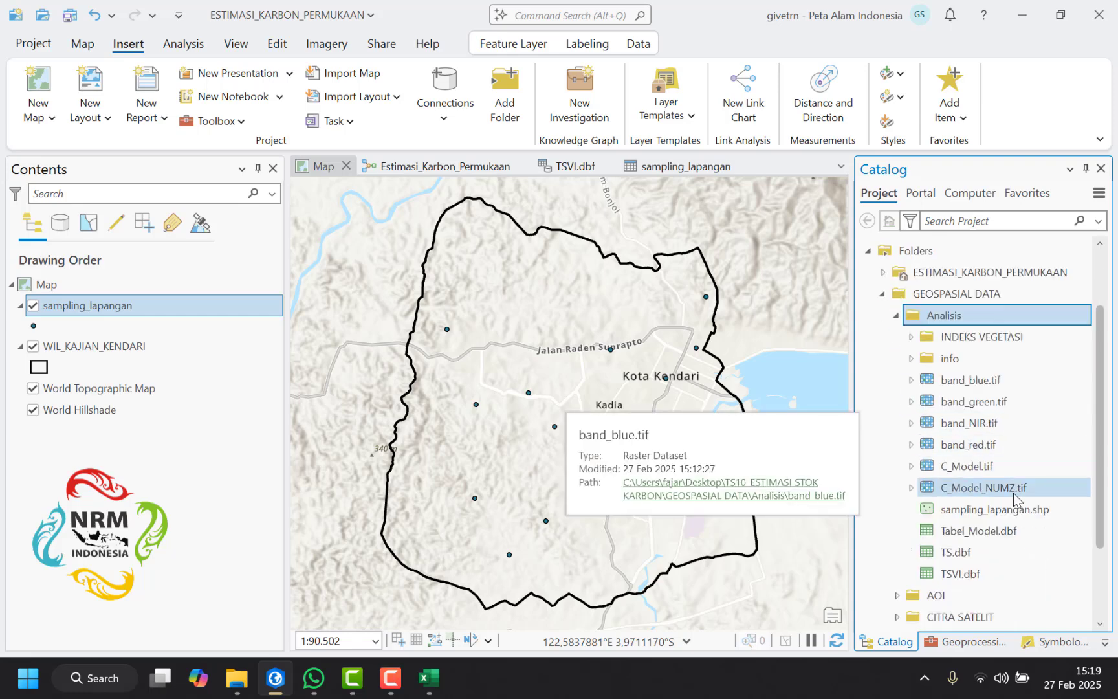
pyautogui.moveTo(975, 465); pyautogui.dragTo(745, 314)
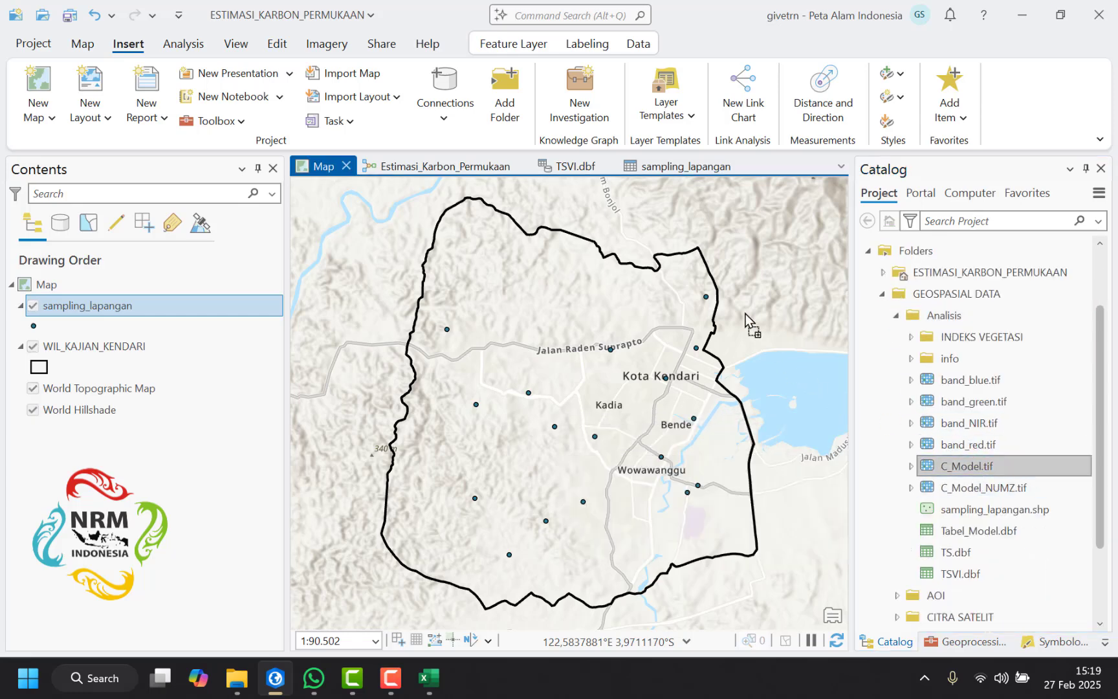
# Step: Symbolize the C_Model.tif raster with the green-yellow-brown stretch color scheme and invert it so high carbon values are green
pyautogui.click(680, 391)
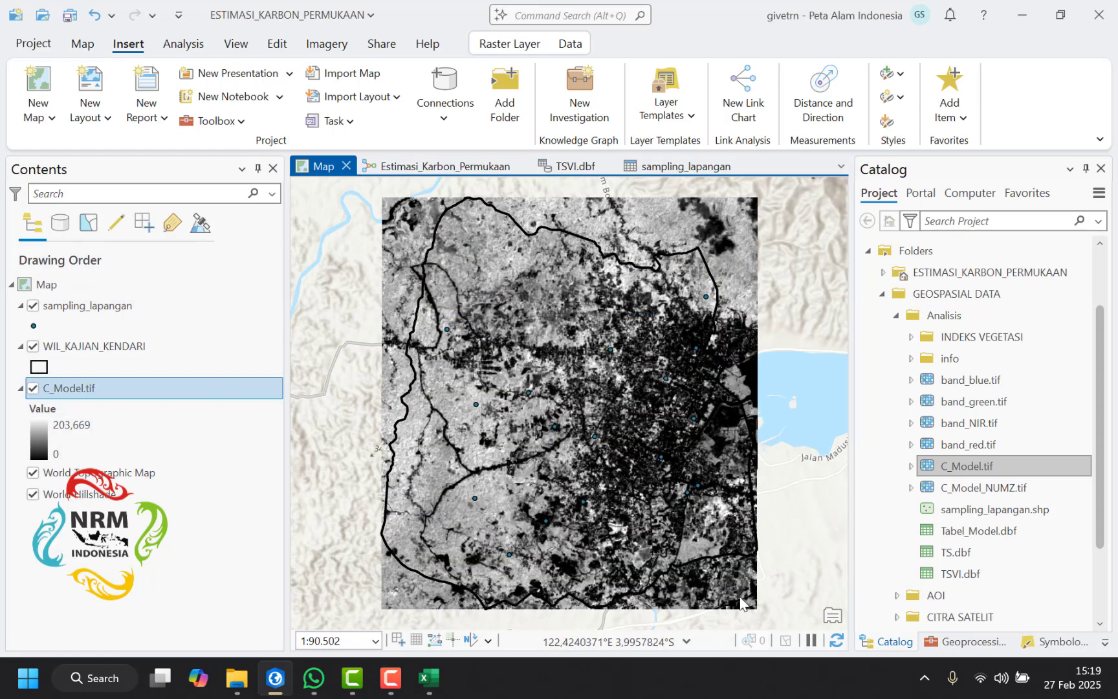
pyautogui.click(1052, 641)
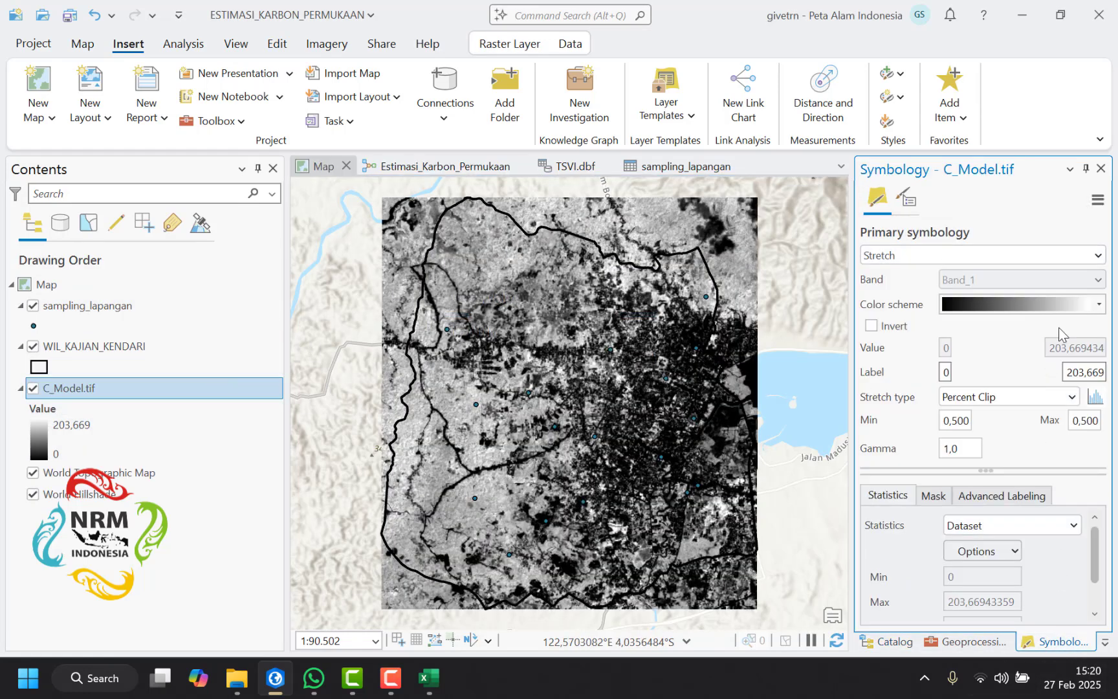
pyautogui.click(1100, 305)
pyautogui.scroll(-4, 1042, 370)
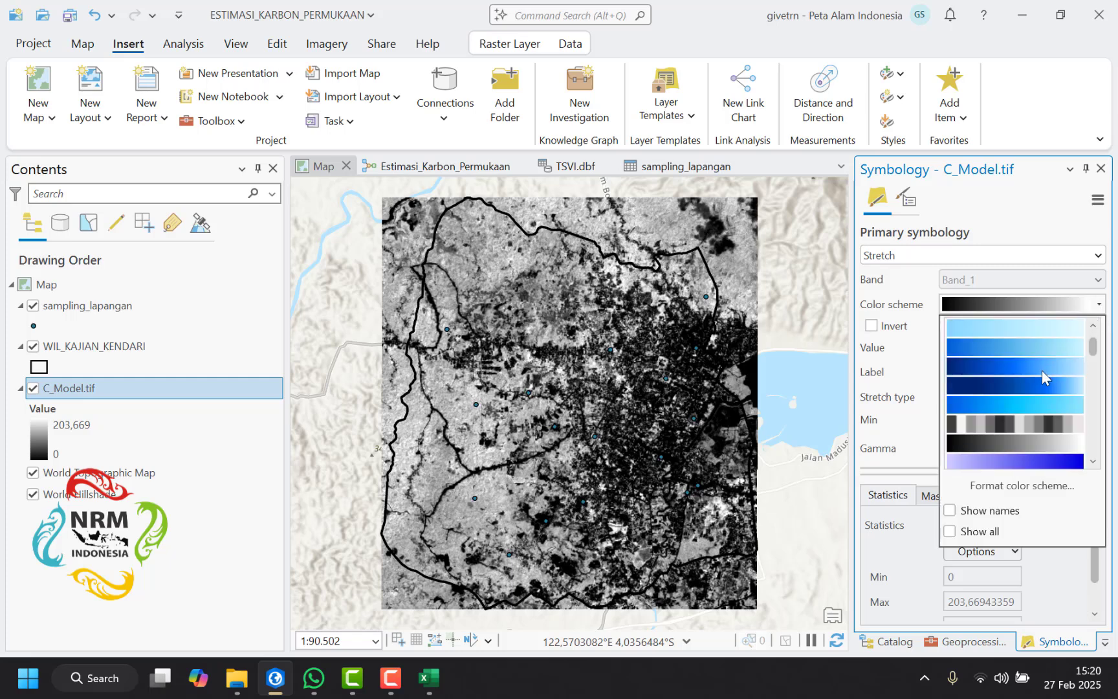
pyautogui.scroll(-4, 1041, 371)
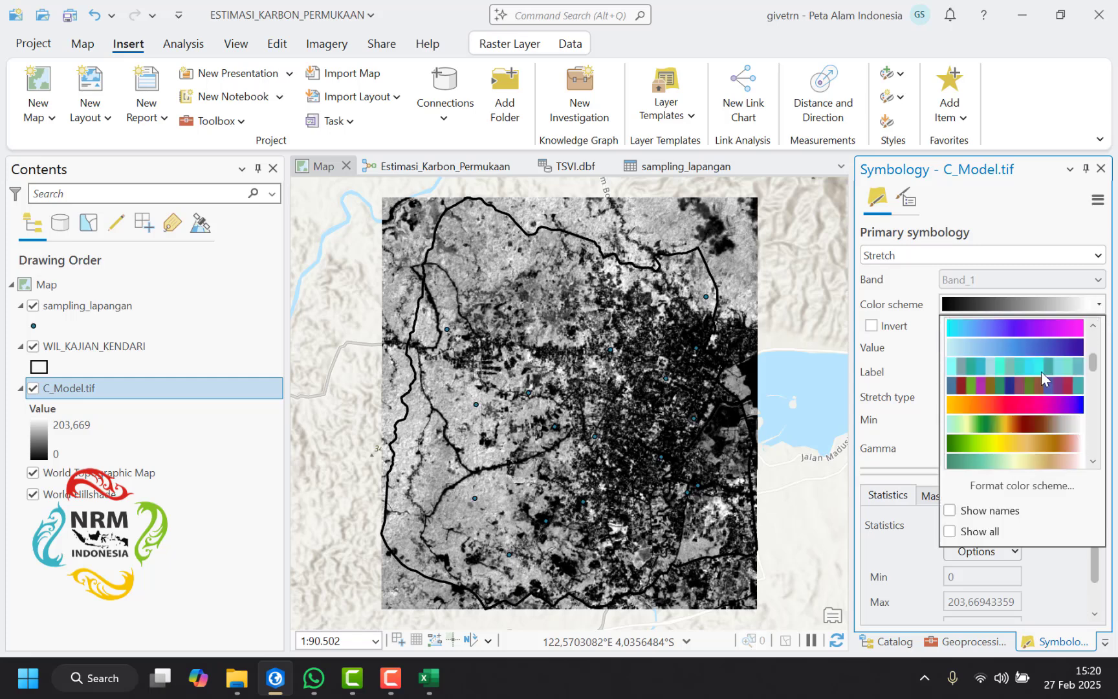
pyautogui.scroll(-3, 1041, 371)
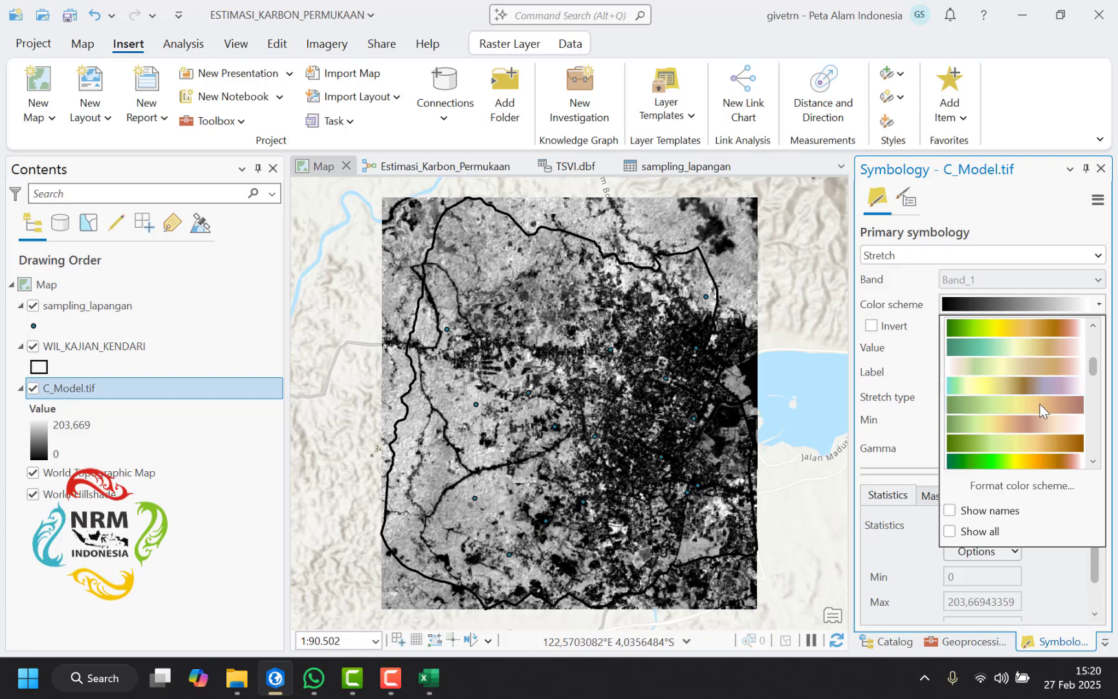
pyautogui.click(1039, 404)
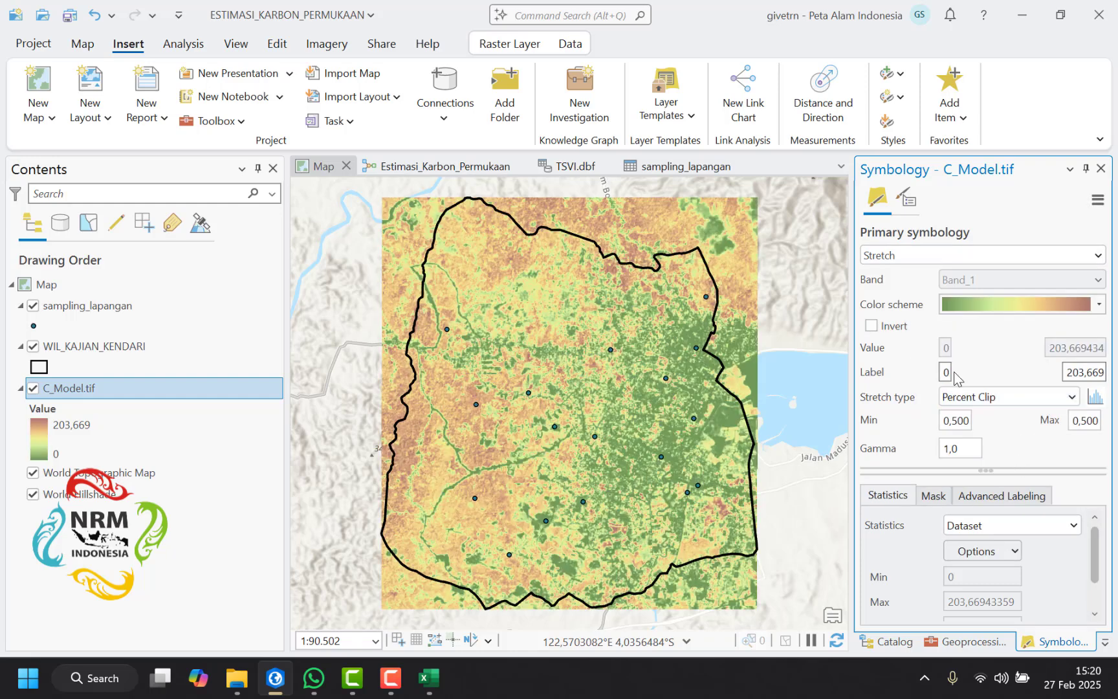
pyautogui.click(872, 325)
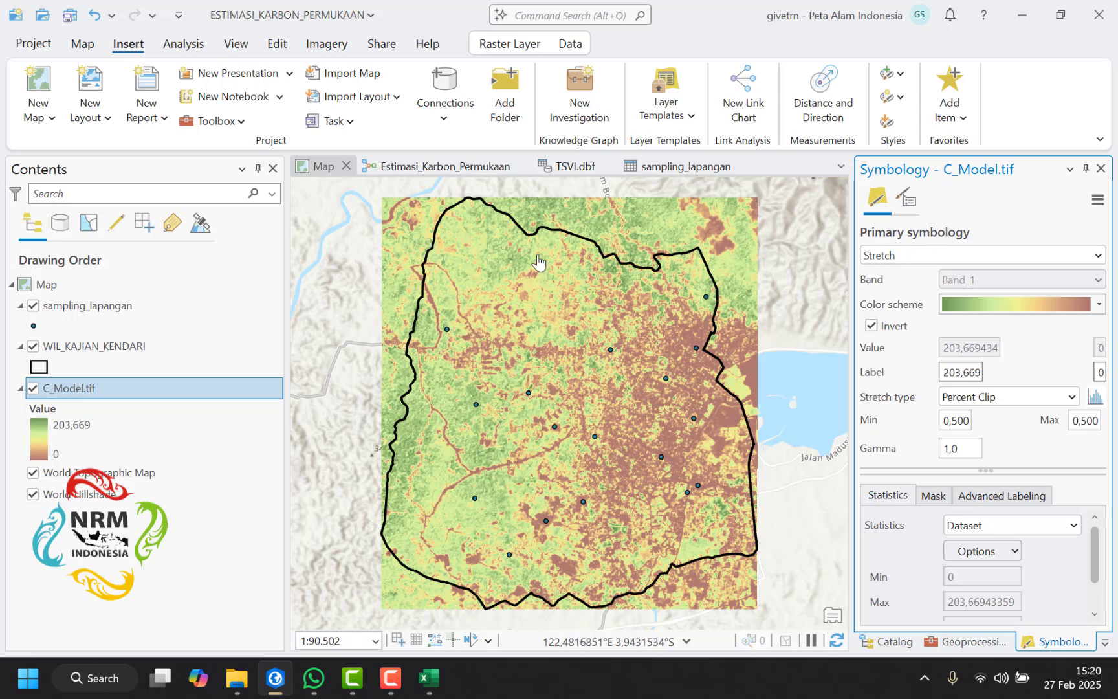
pyautogui.scroll(-2, 530, 272)
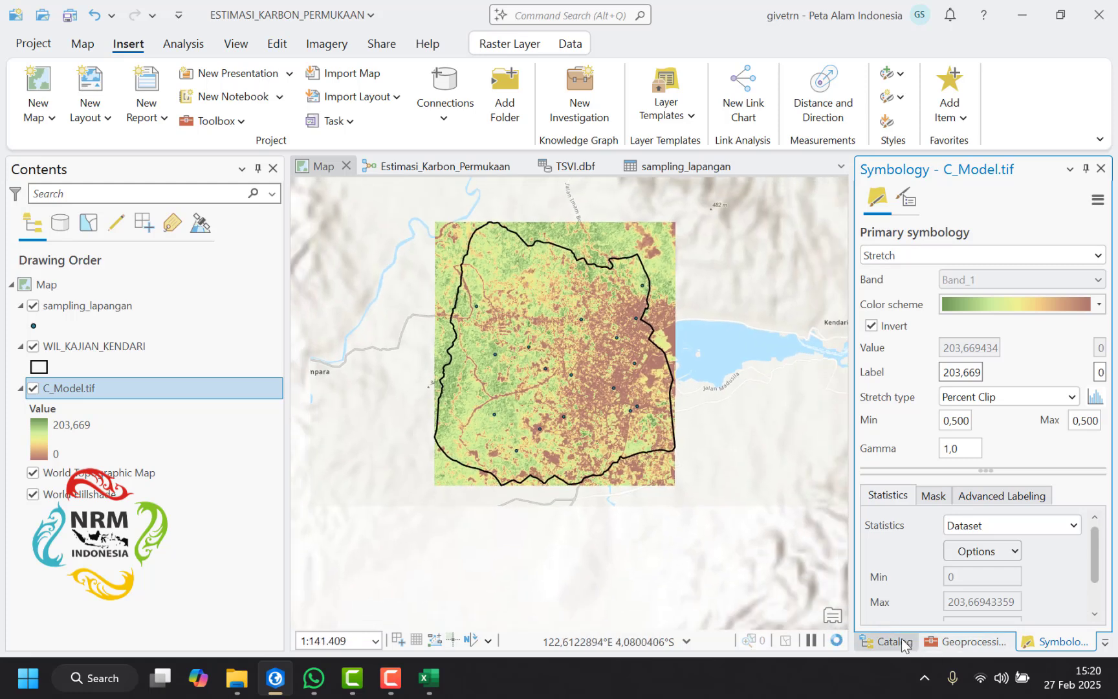
# Step: Open the Tabel_Model.dbf table from the Analisis folder and examine its zonal statistics, including the SUM field
pyautogui.click(904, 643)
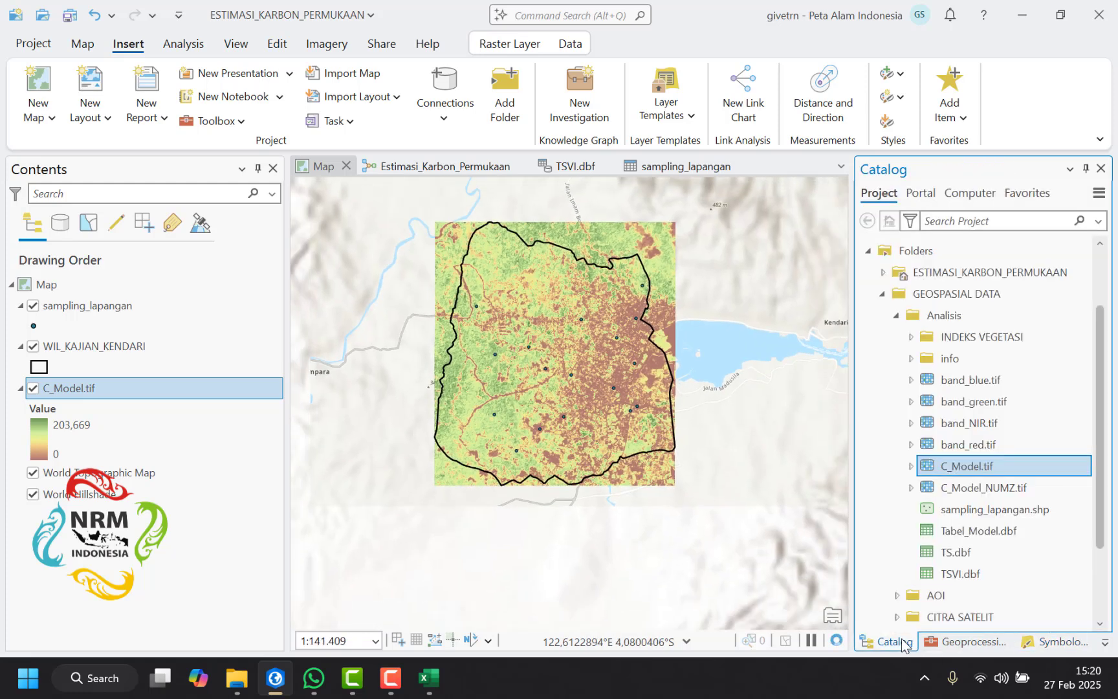
pyautogui.rightClick(976, 534)
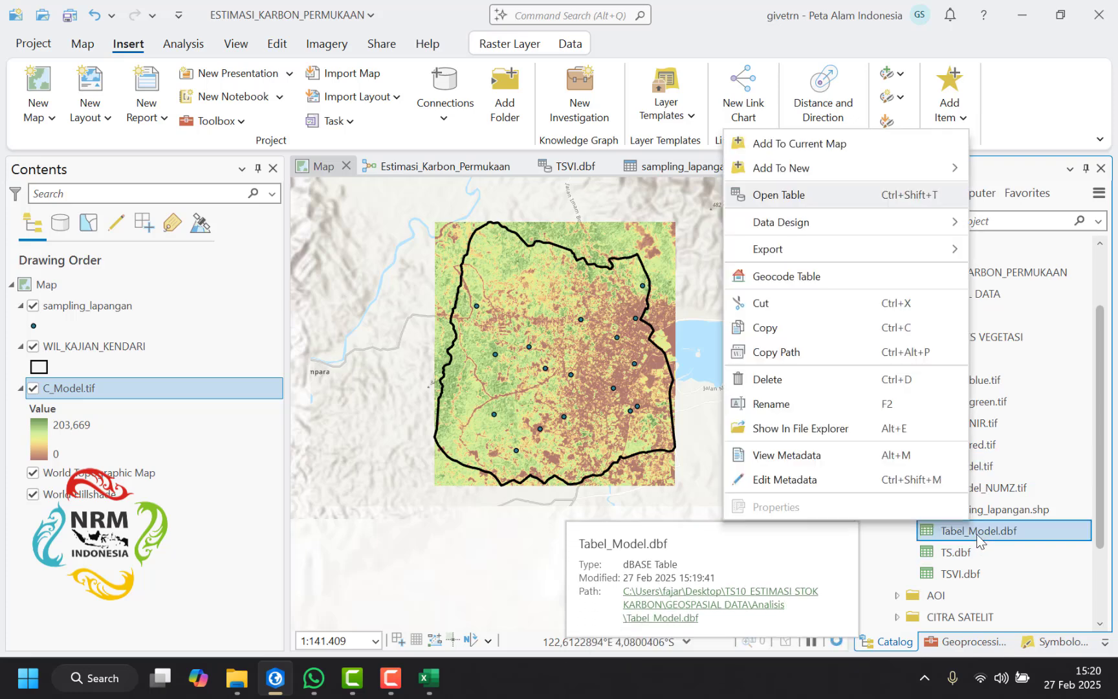
pyautogui.click(841, 194)
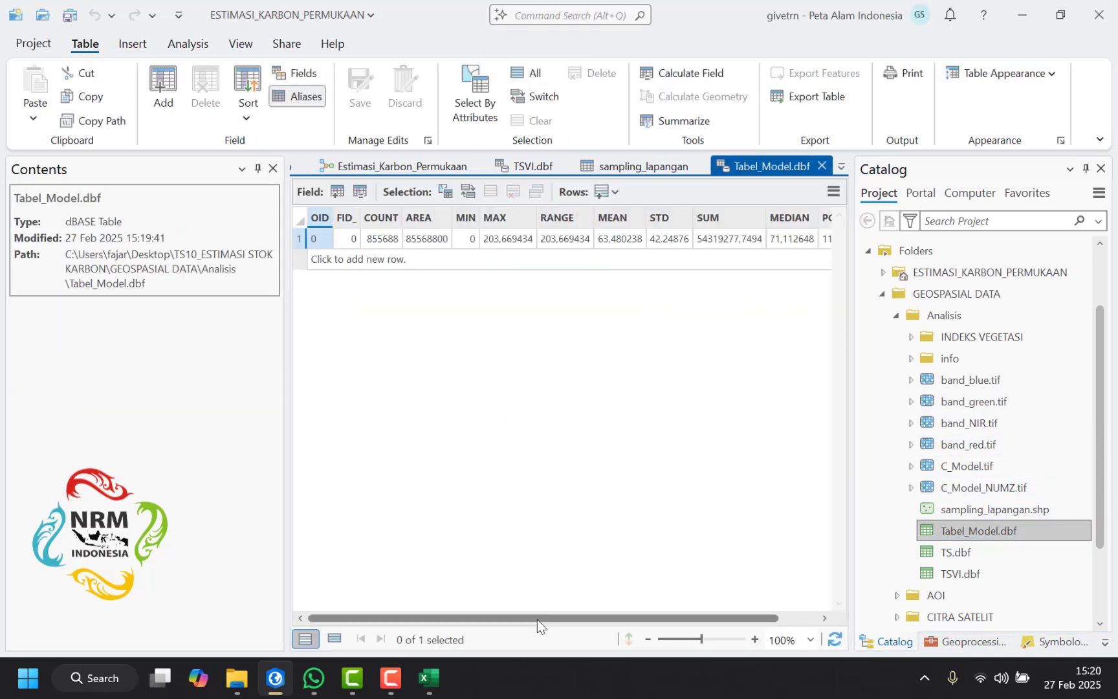
pyautogui.moveTo(538, 618); pyautogui.dragTo(581, 618)
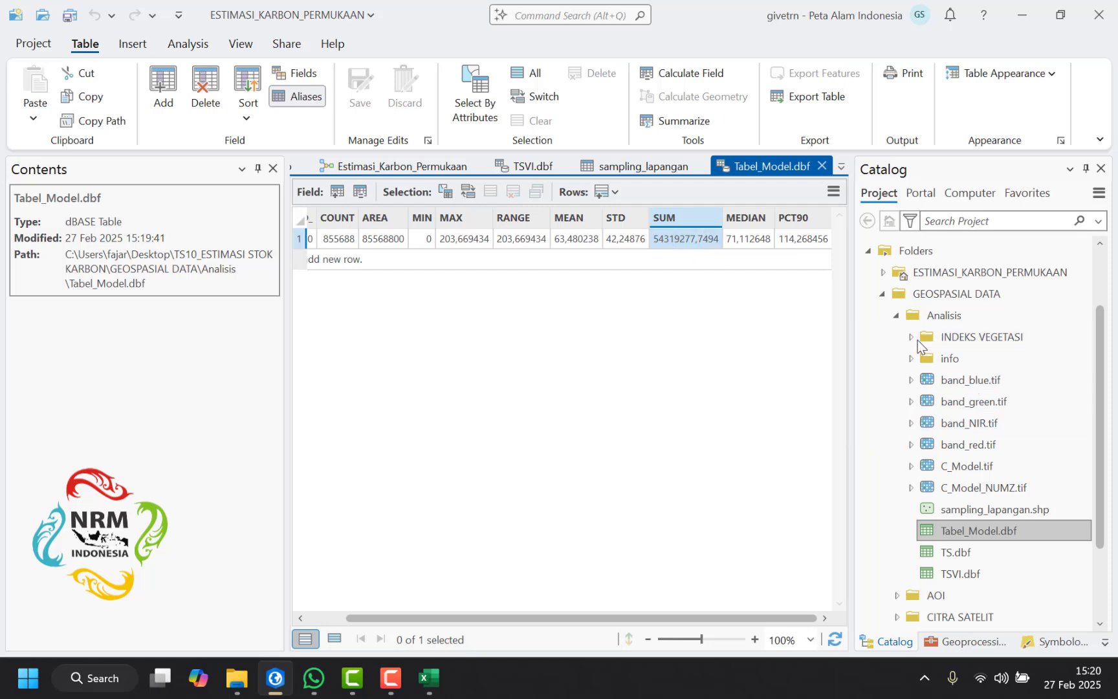
# Step: Open the attribute table of WIL_KAJIAN_KENDARI.shp from the AOI folder and check its Luas_Ha area against Tabel_Model.dbf
pyautogui.scroll(1, 917, 345)
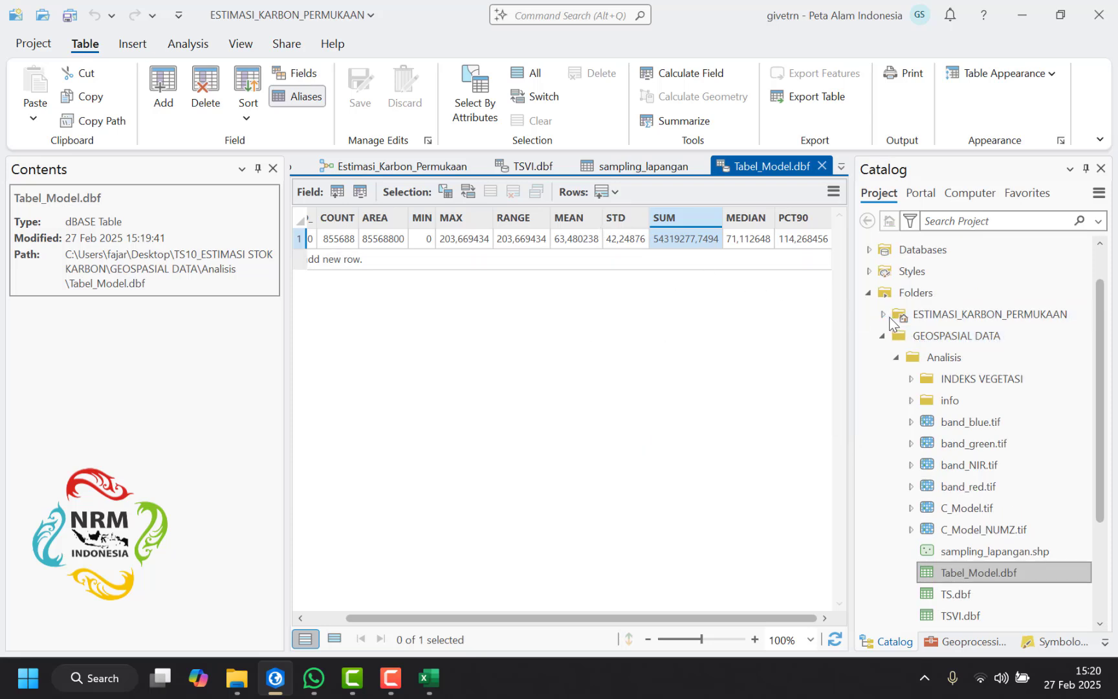
pyautogui.click(883, 315)
pyautogui.click(883, 315)
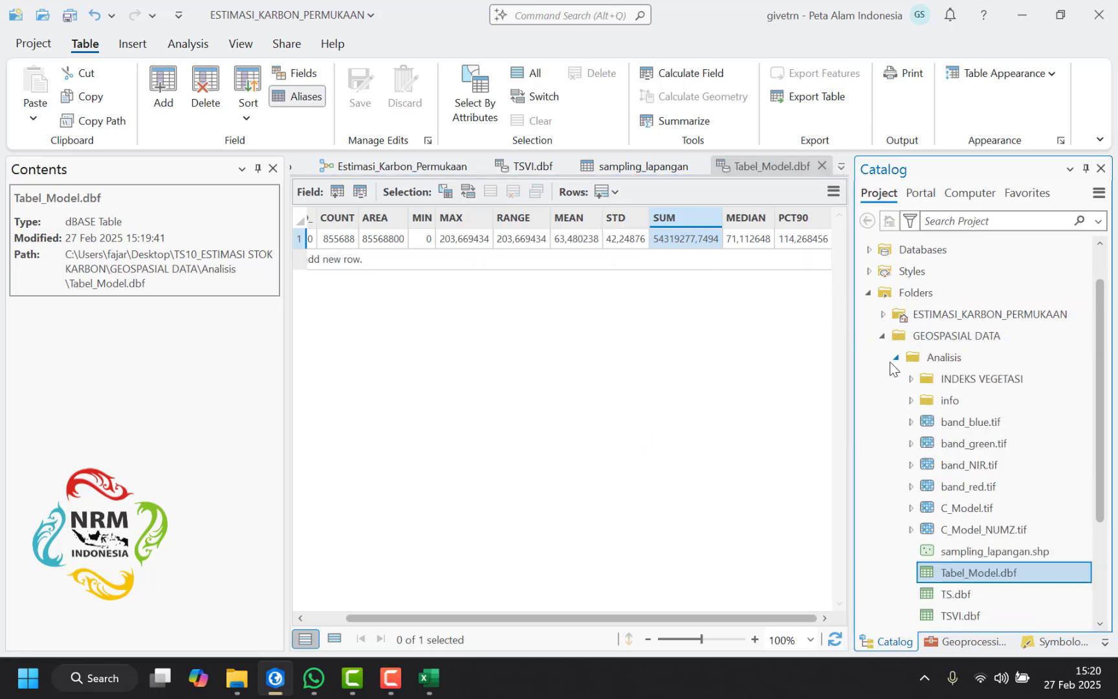
pyautogui.click(896, 357)
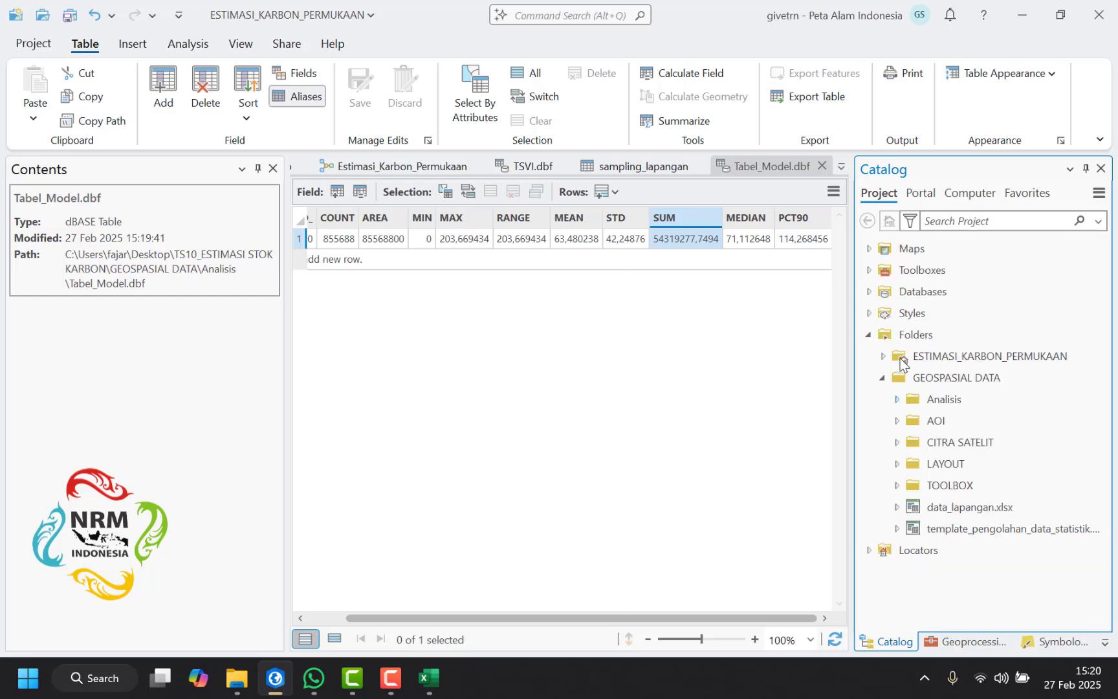
pyautogui.doubleClick(936, 421)
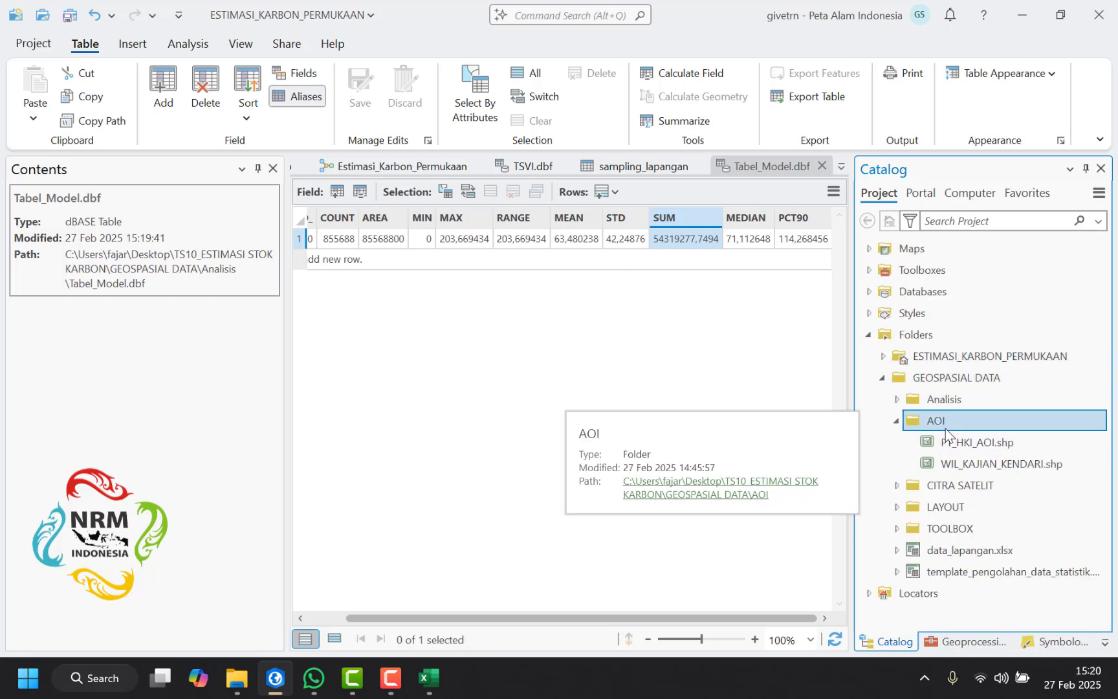
pyautogui.rightClick(963, 458)
pyautogui.click(820, 154)
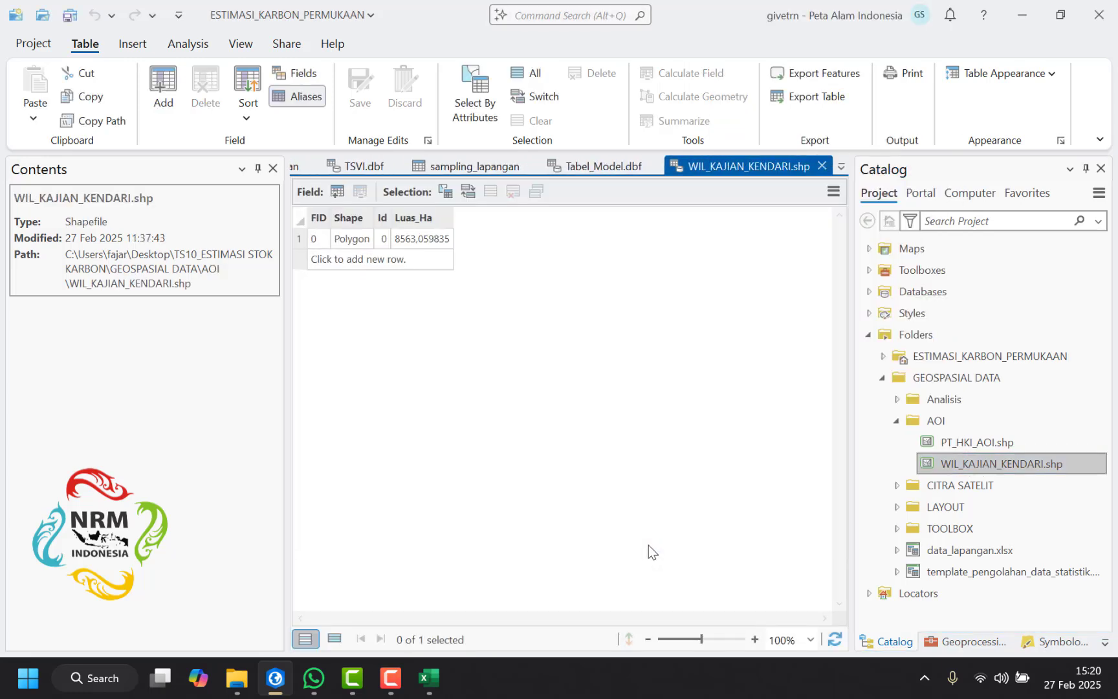
pyautogui.click(419, 240)
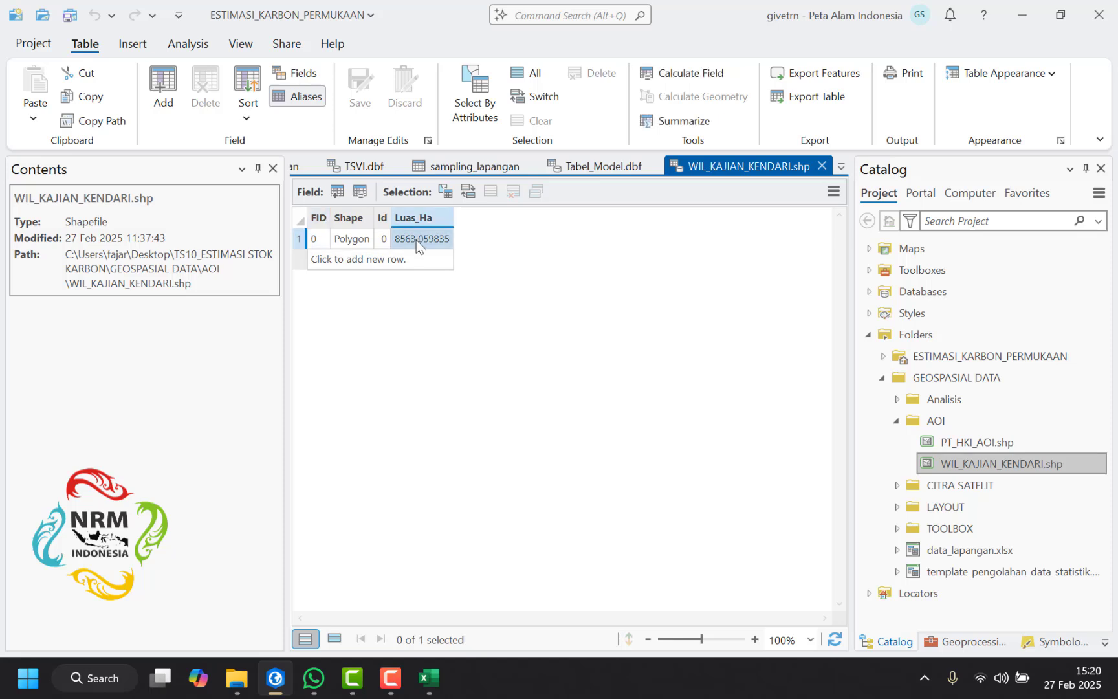
pyautogui.click(592, 170)
pyautogui.click(744, 166)
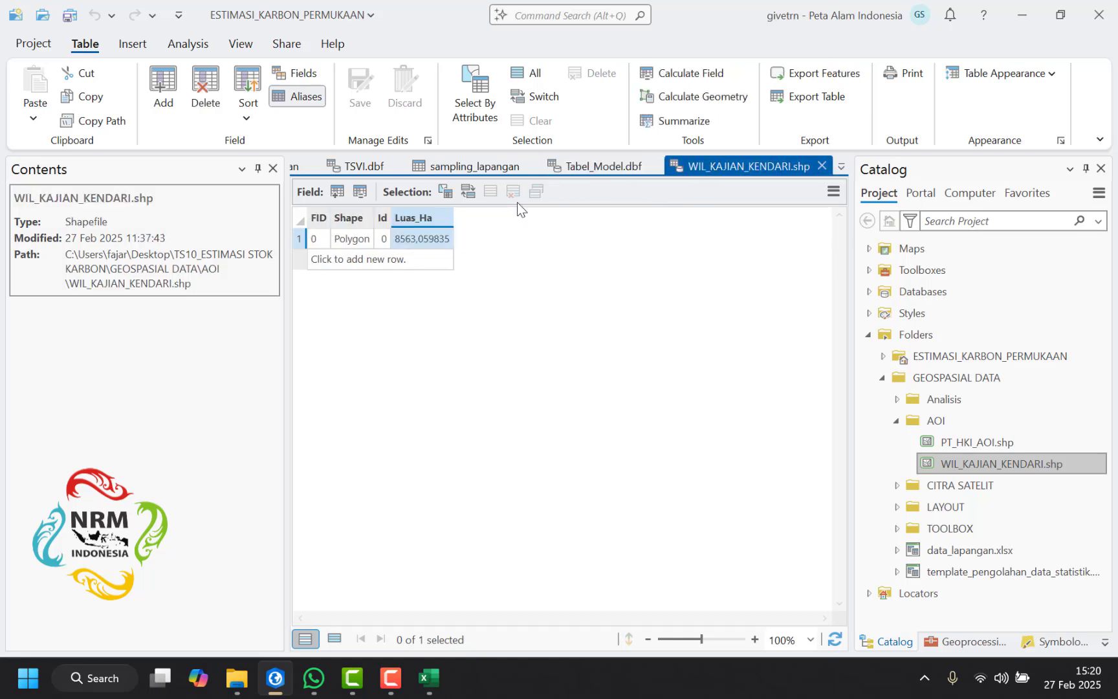